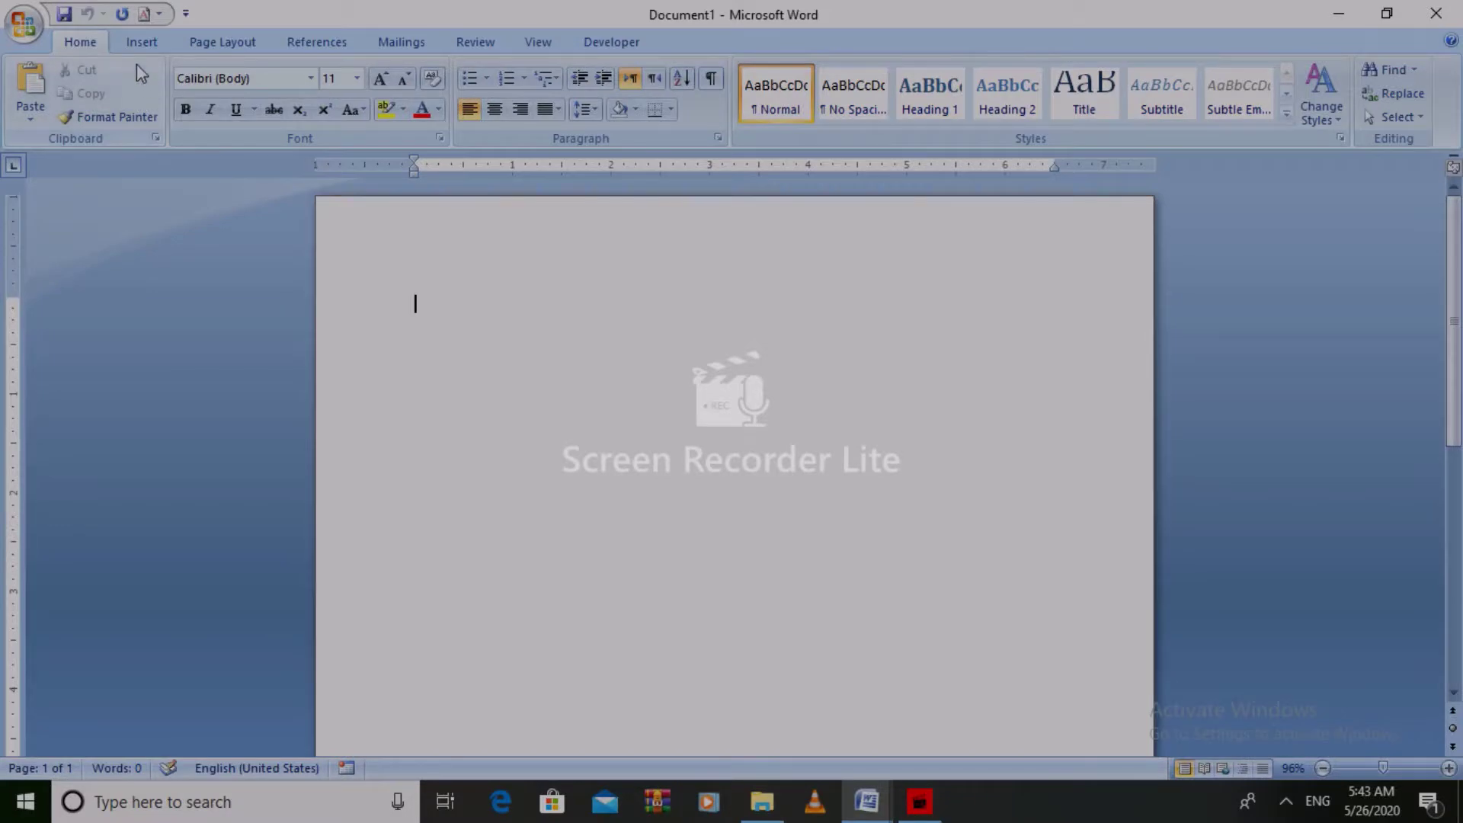
# - Bring up the Insert ribbon in the blank Document1
pyautogui.click(139, 46)
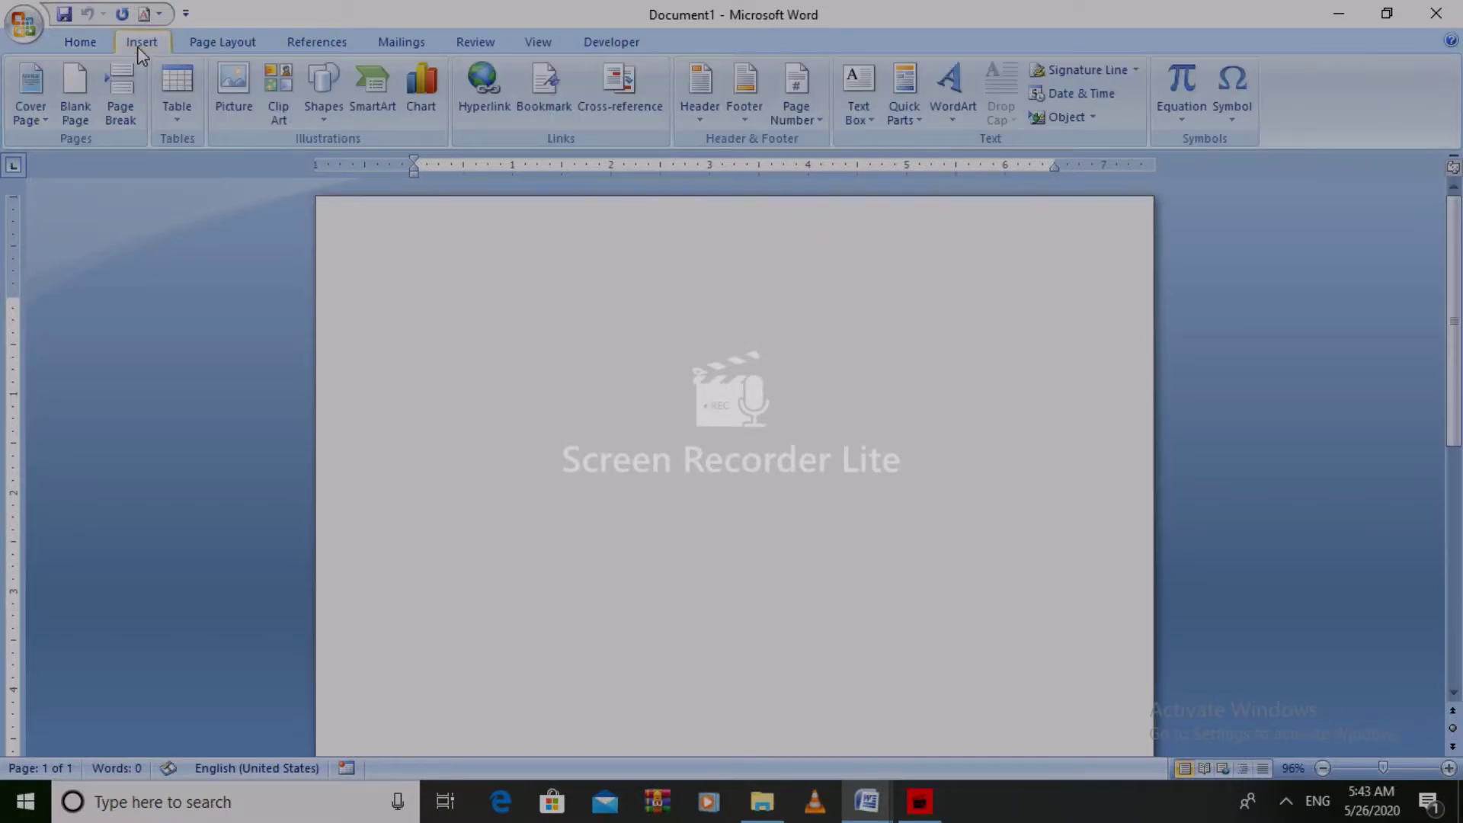
pyautogui.click(177, 90)
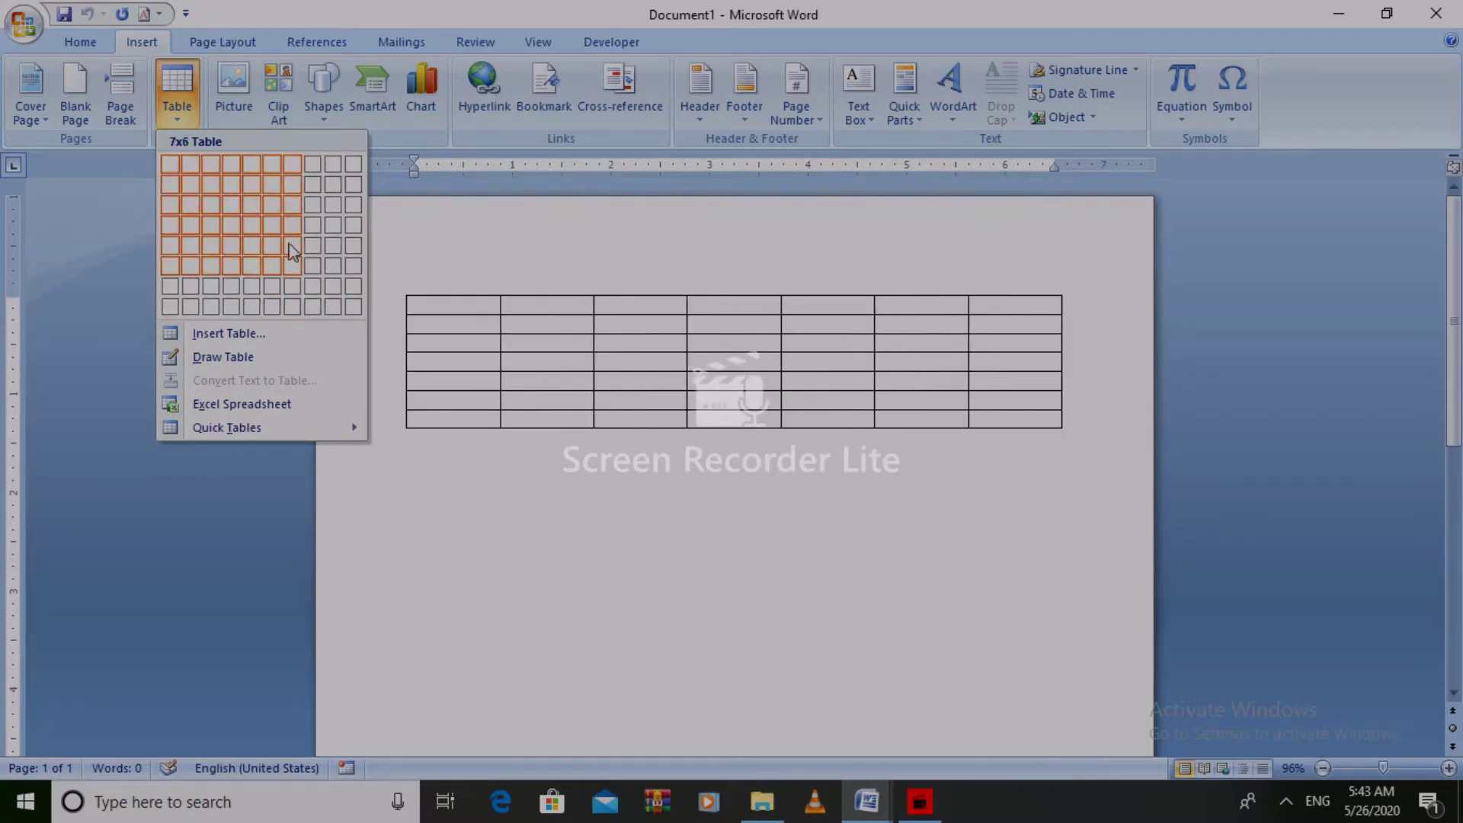
pyautogui.click(257, 336)
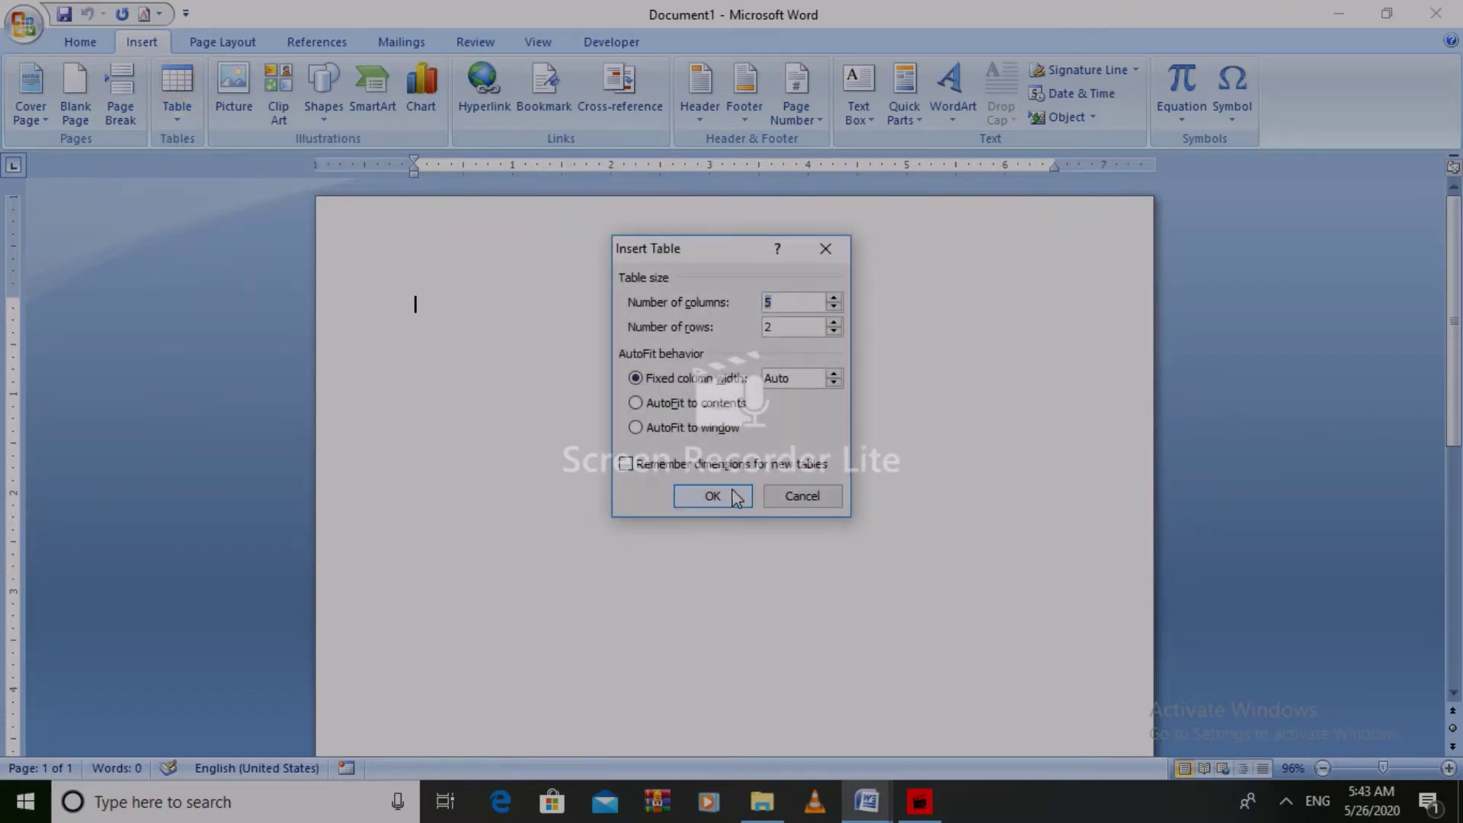
pyautogui.click(820, 257)
pyautogui.click(187, 79)
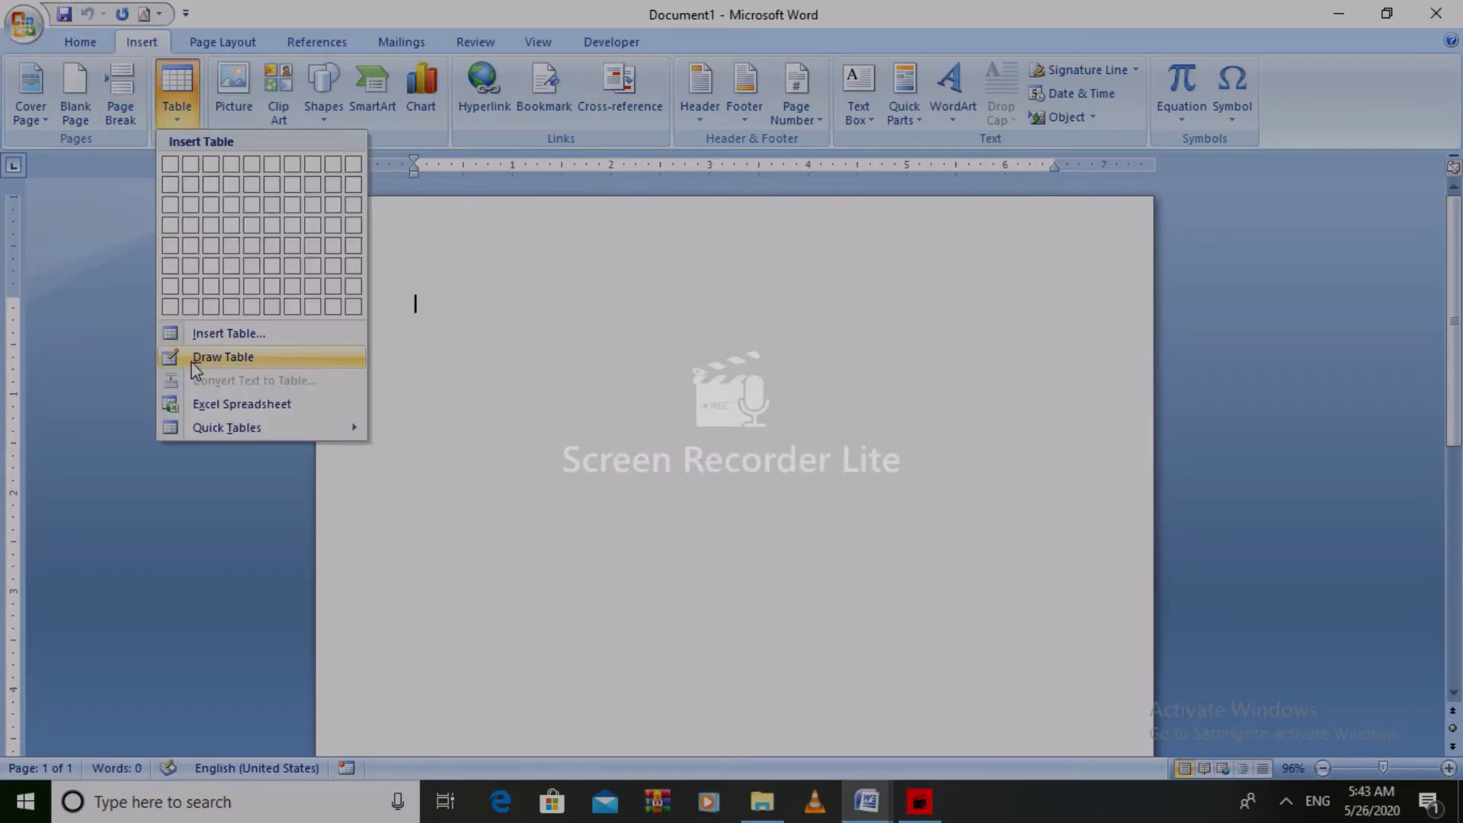
pyautogui.click(196, 404)
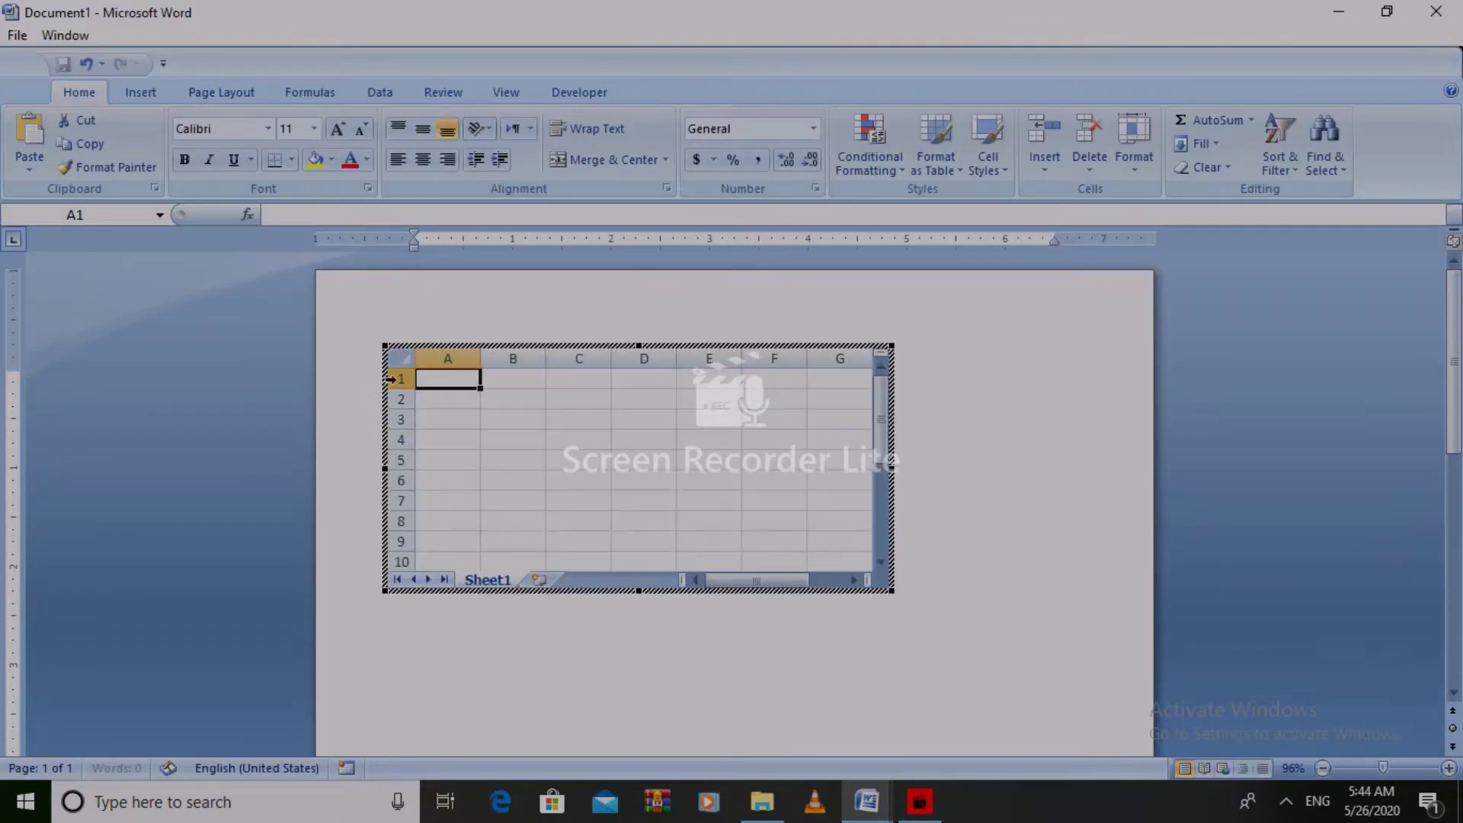
pyautogui.click(603, 427)
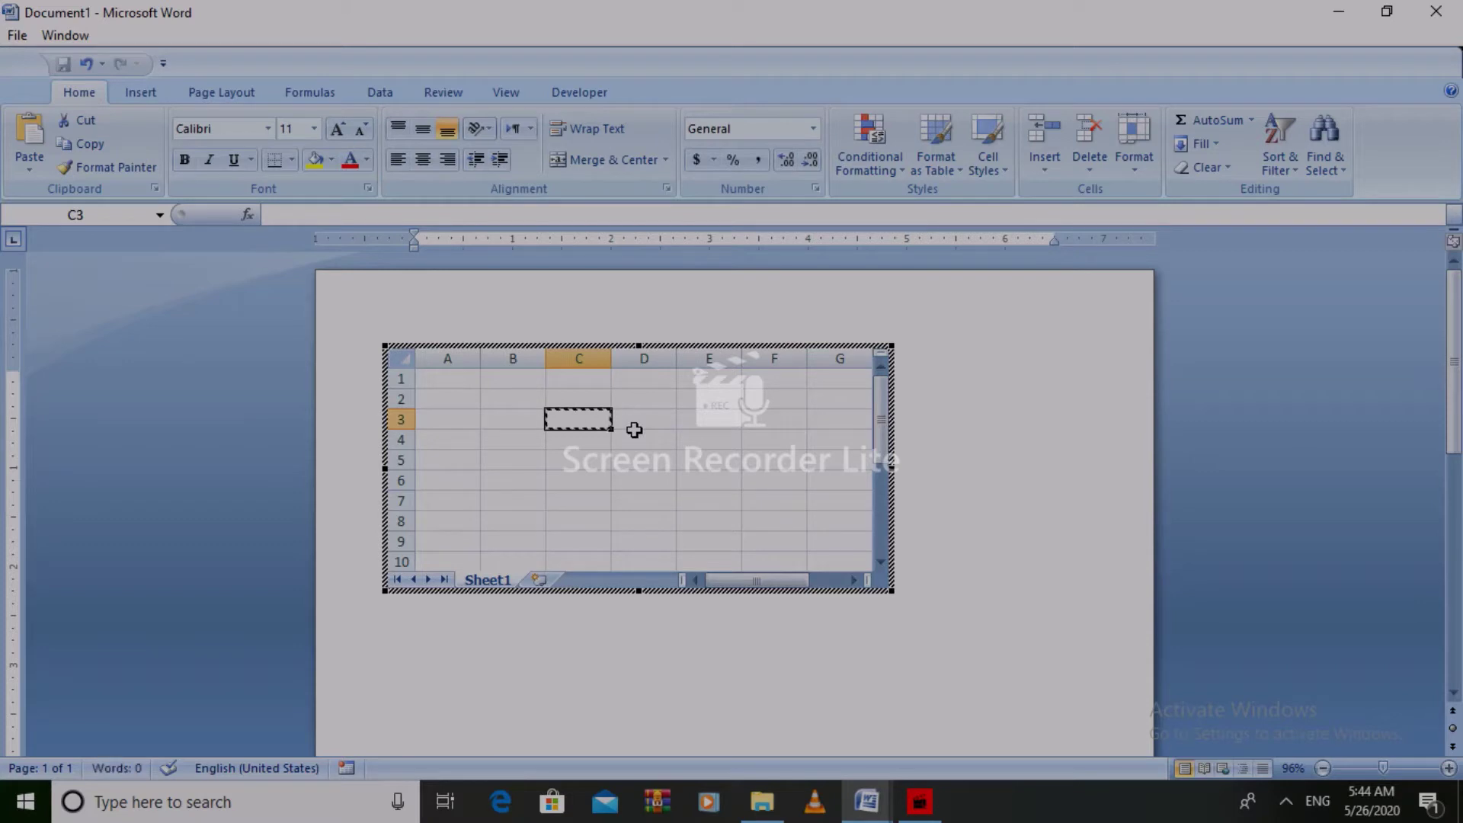
pyautogui.click(318, 329)
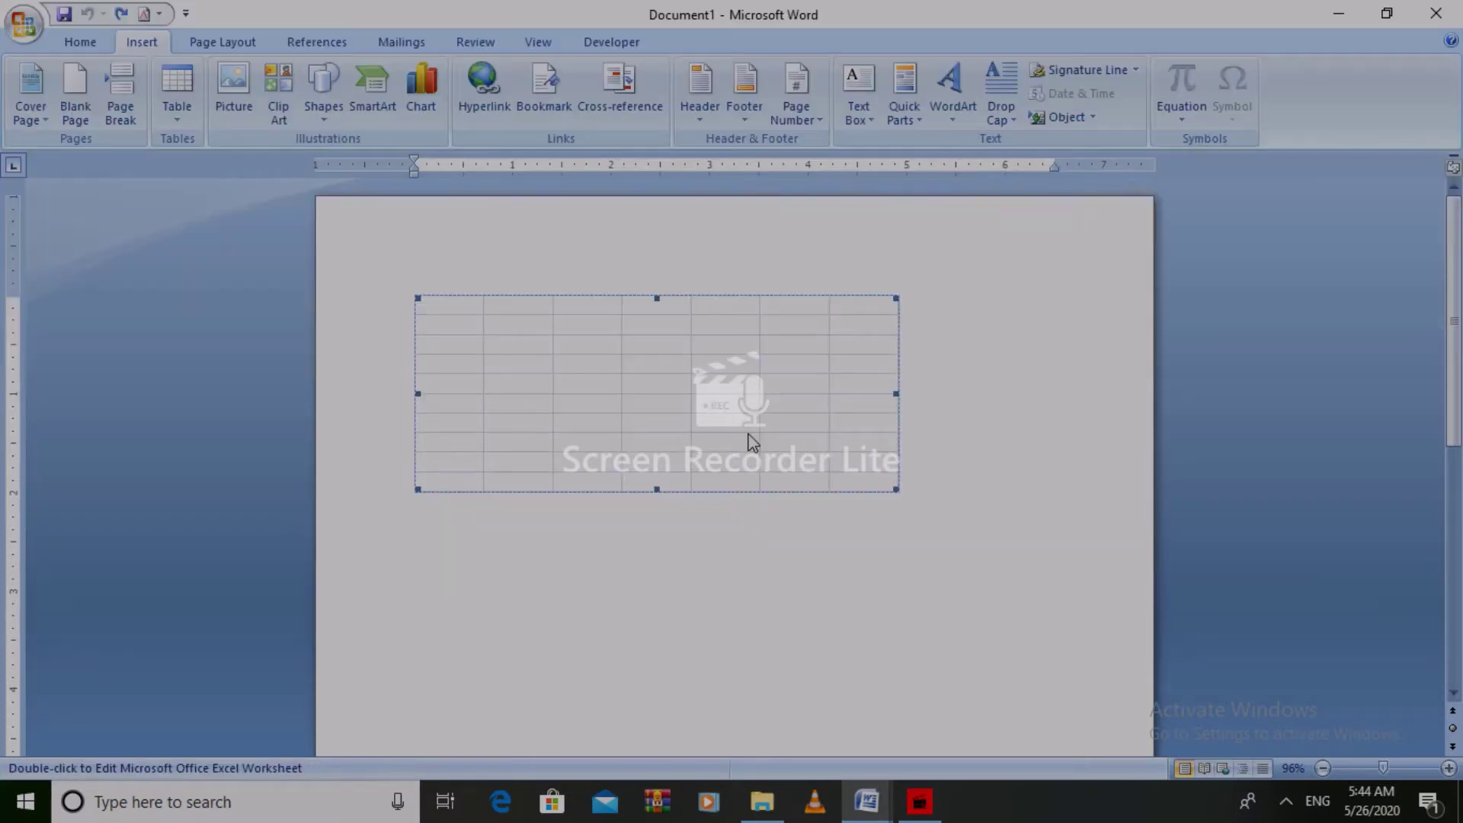
pyautogui.doubleClick(748, 434)
pyautogui.press('Delete')
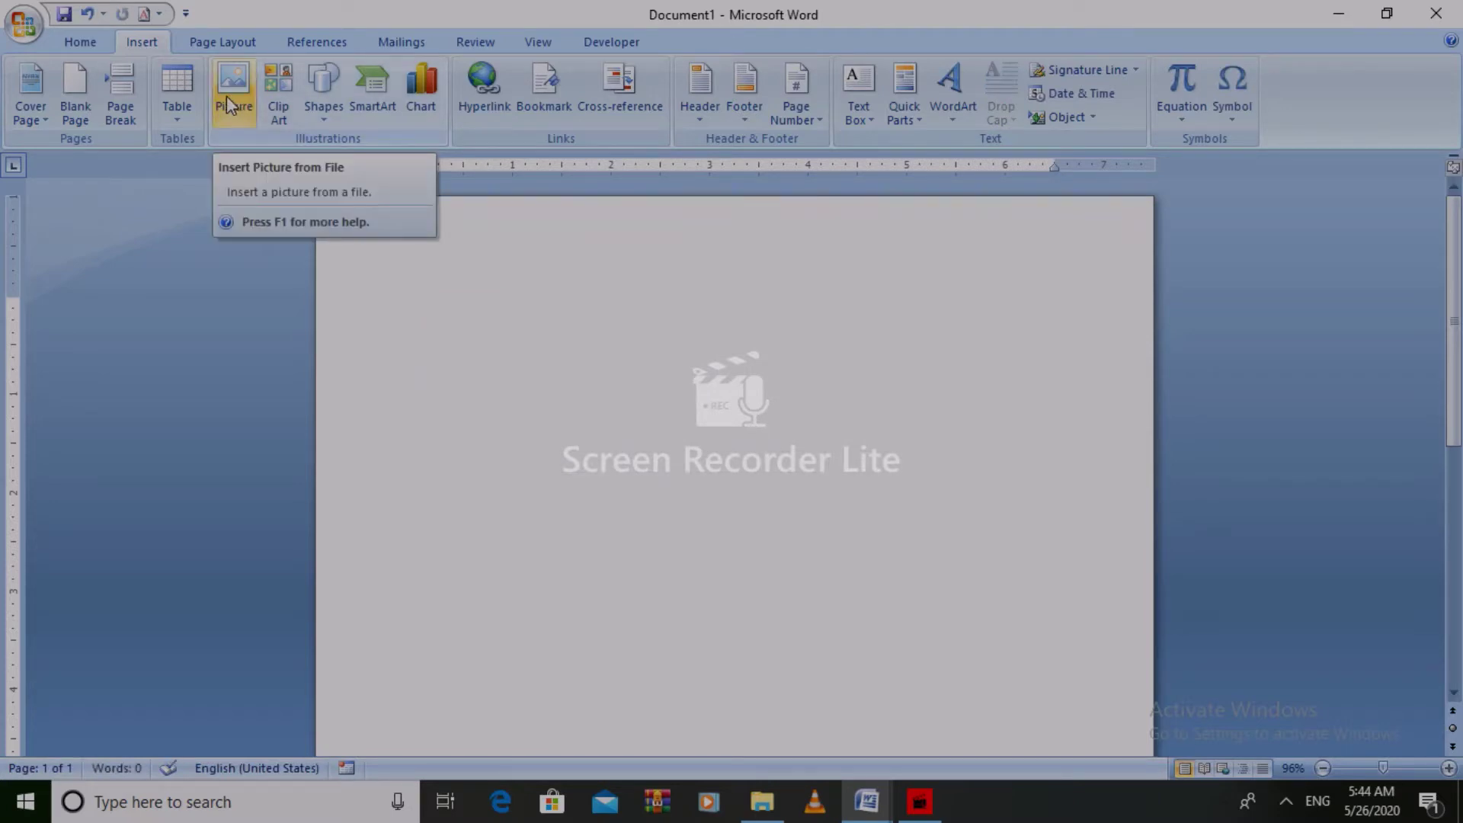
# - Insert the built-in Calendar 2 quick table, headed MAY, from the Quick Tables gallery
pyautogui.click(183, 102)
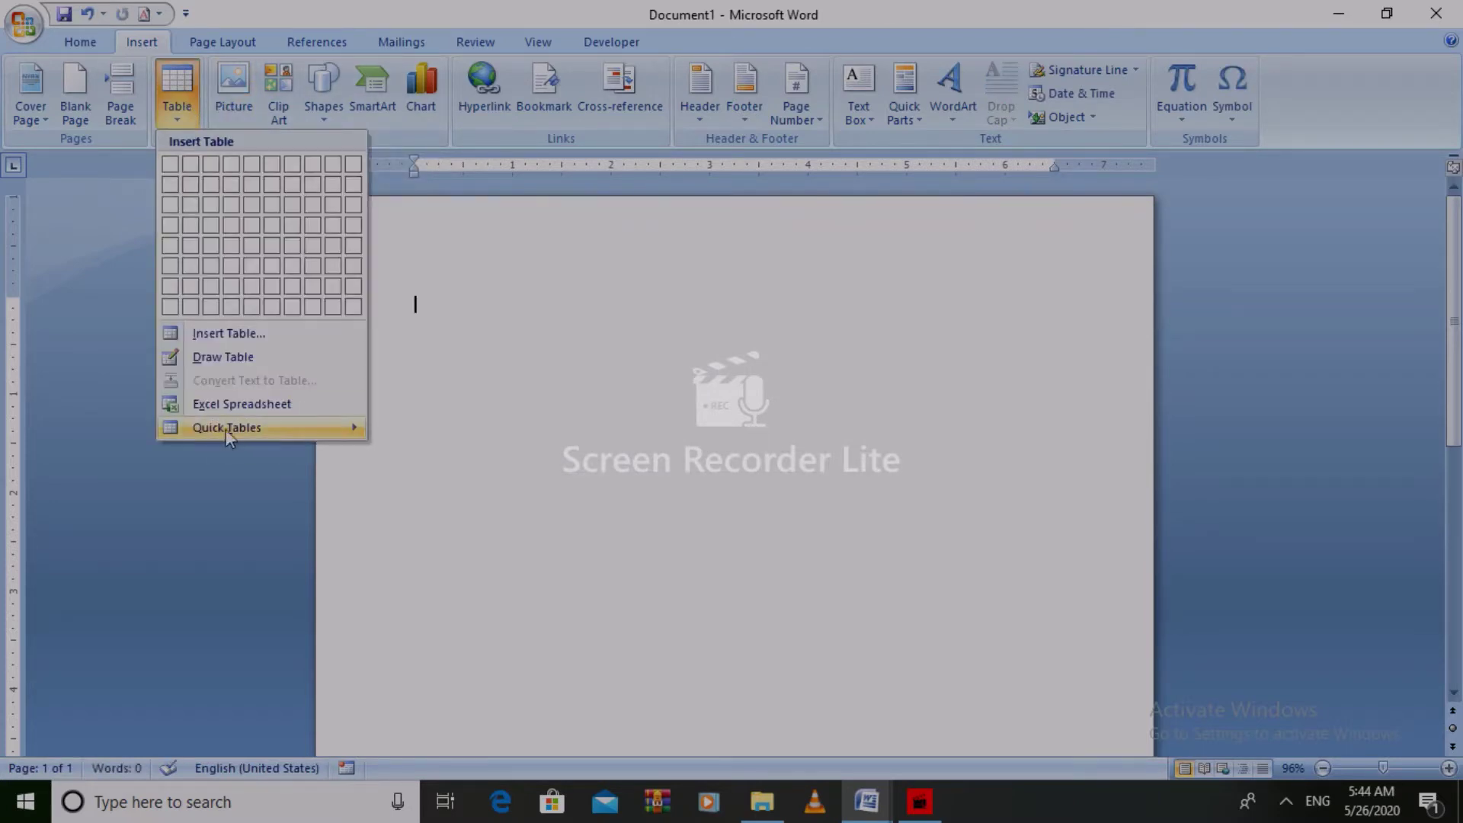
pyautogui.moveTo(226, 427)
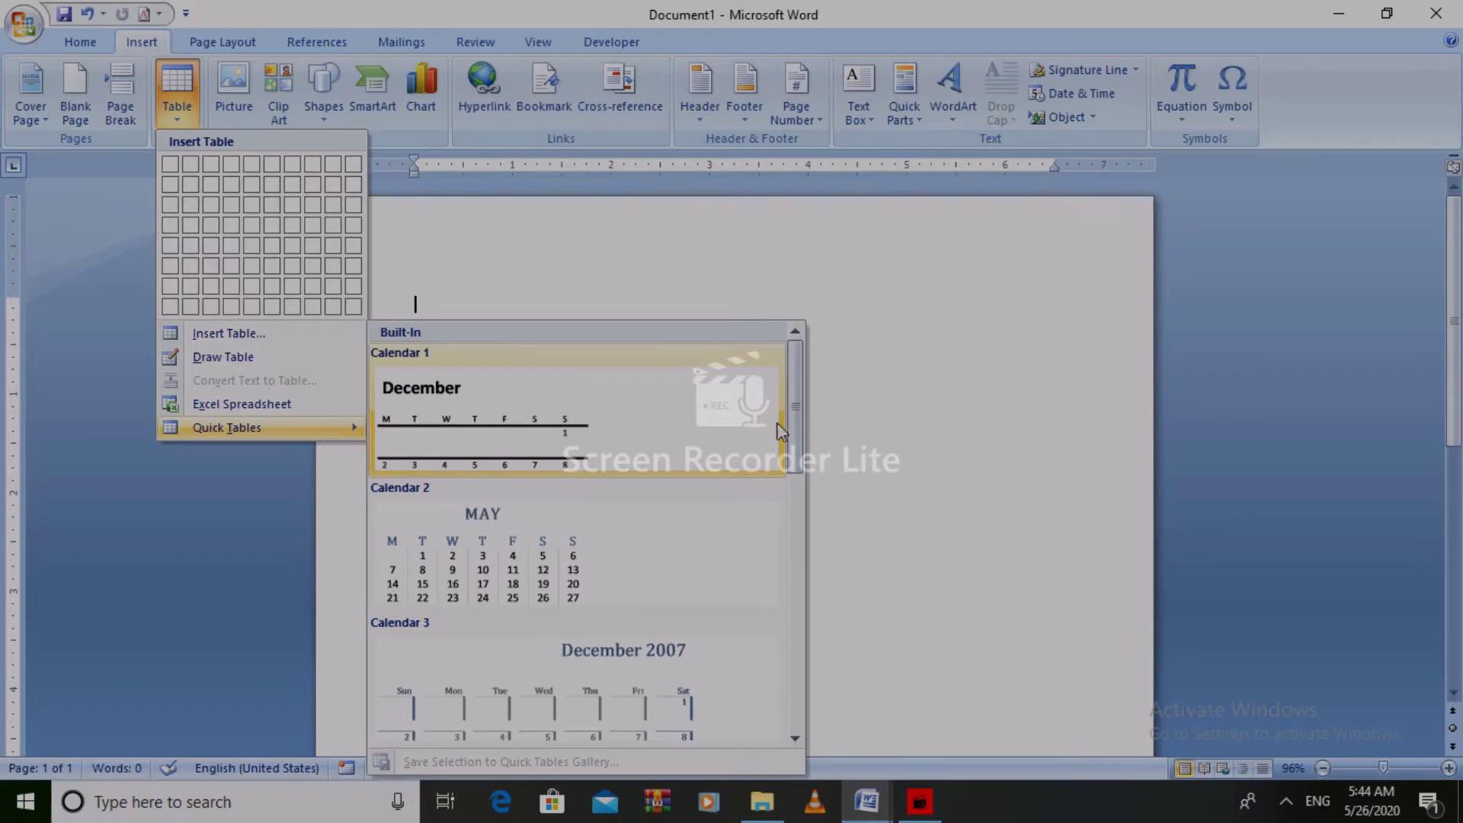
pyautogui.moveTo(794, 409)
pyautogui.mouseDown()
pyautogui.moveTo(769, 687)
pyautogui.moveTo(777, 476)
pyautogui.mouseUp()
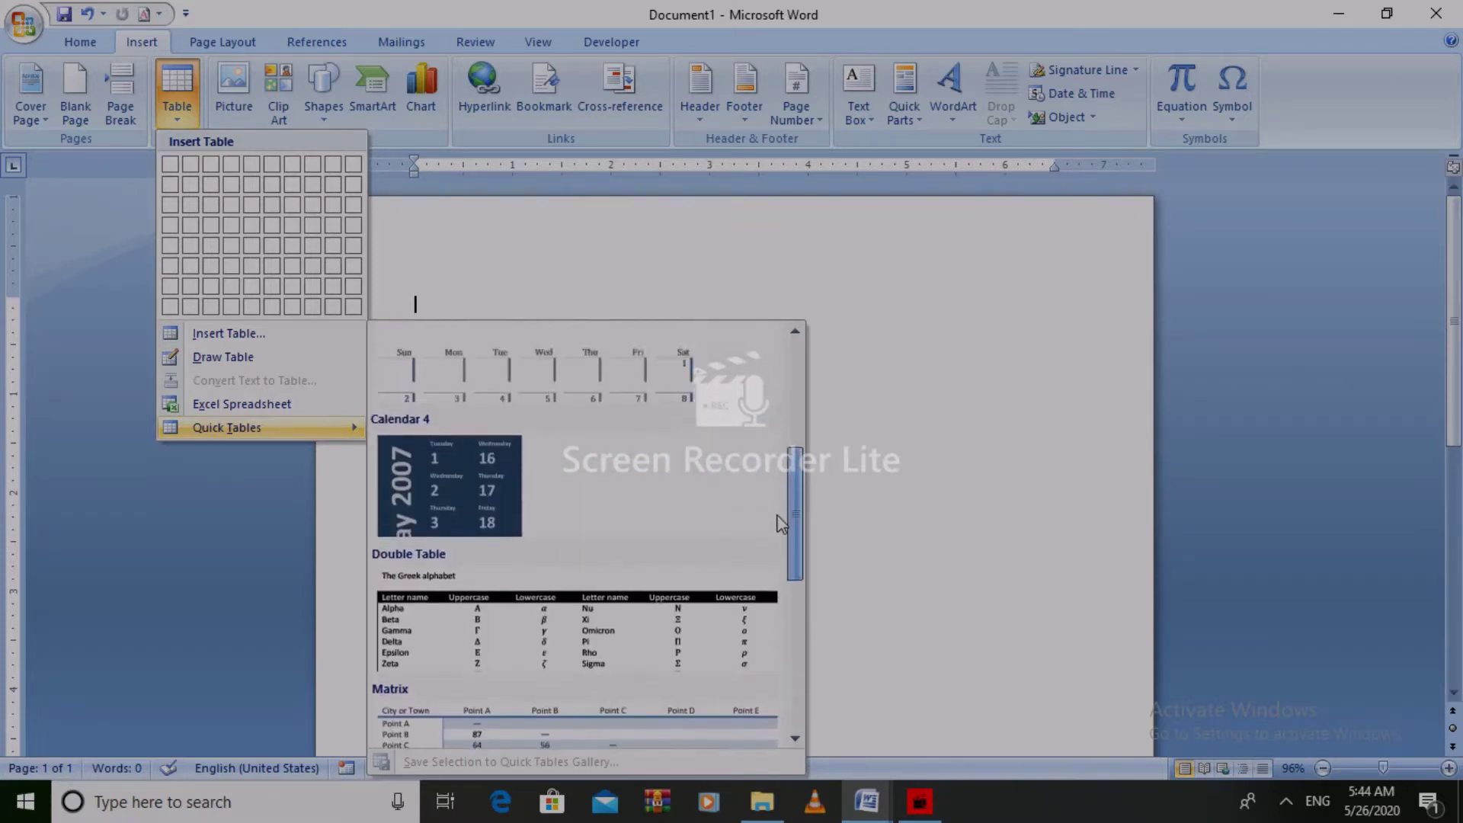
pyautogui.scroll(1, 676, 480)
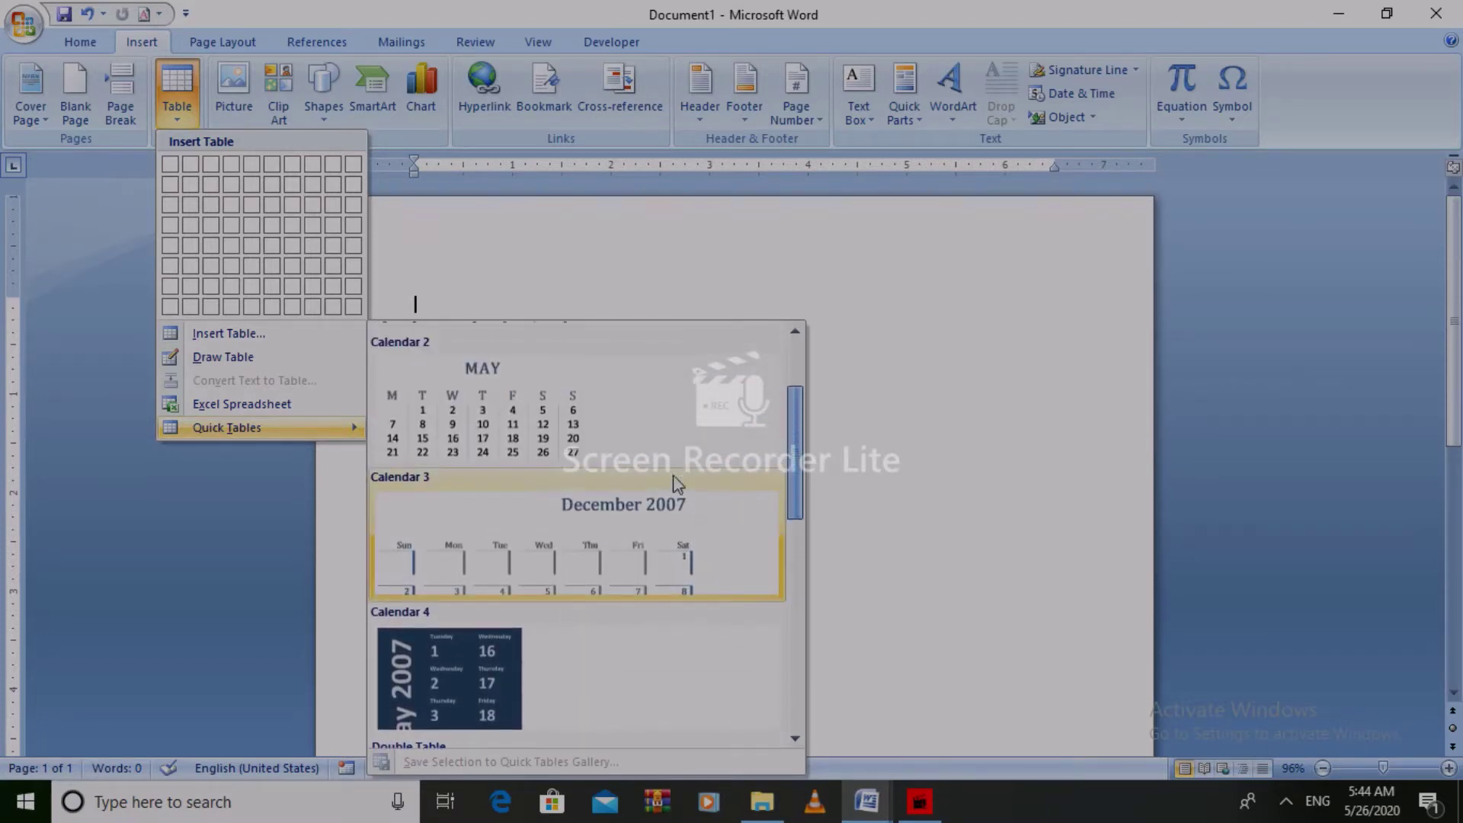
pyautogui.click(508, 440)
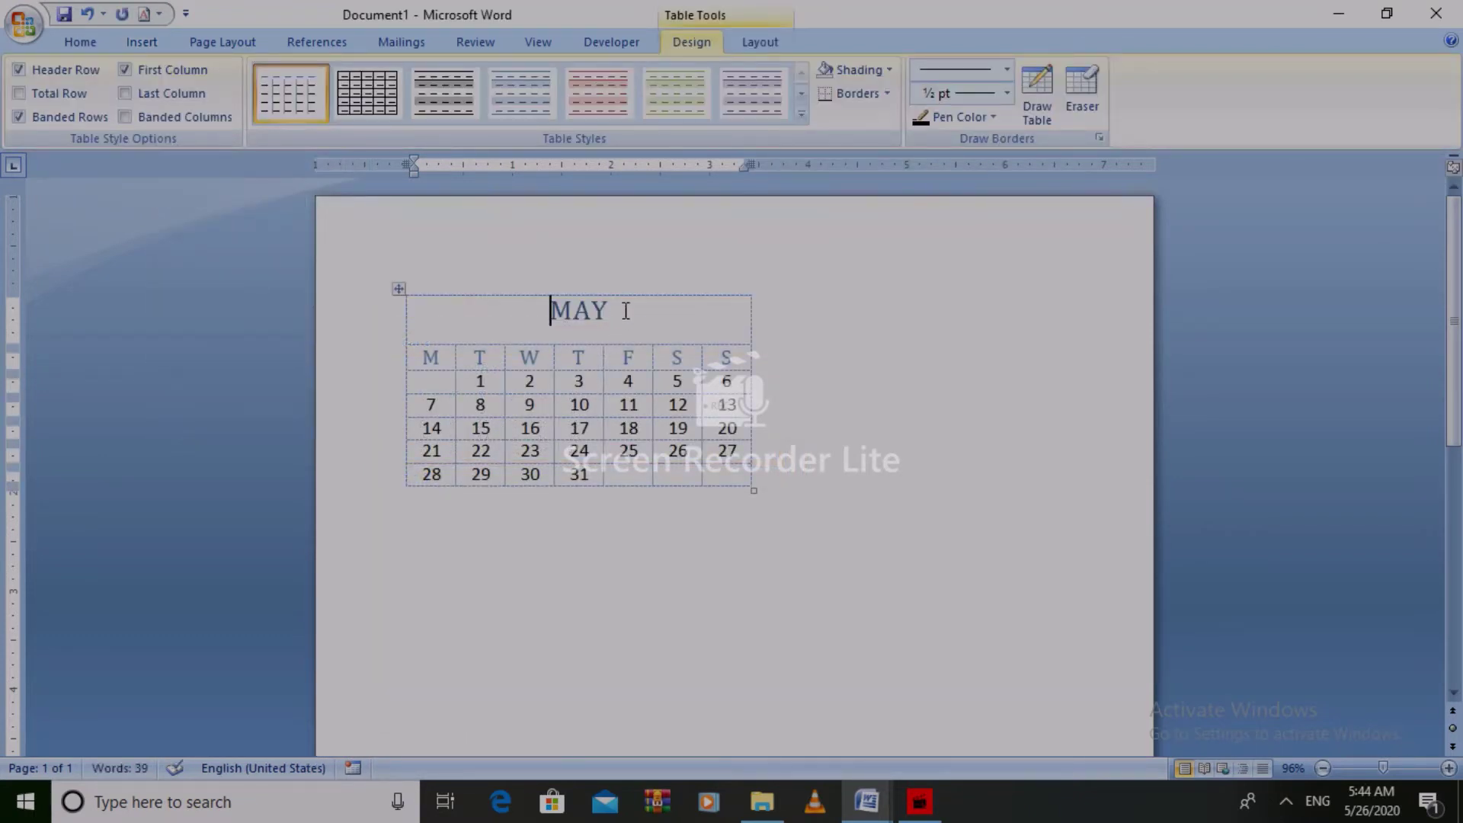
# - Delete the MAY heading and stretch the calendar table across the page
pyautogui.press('BackSpace')
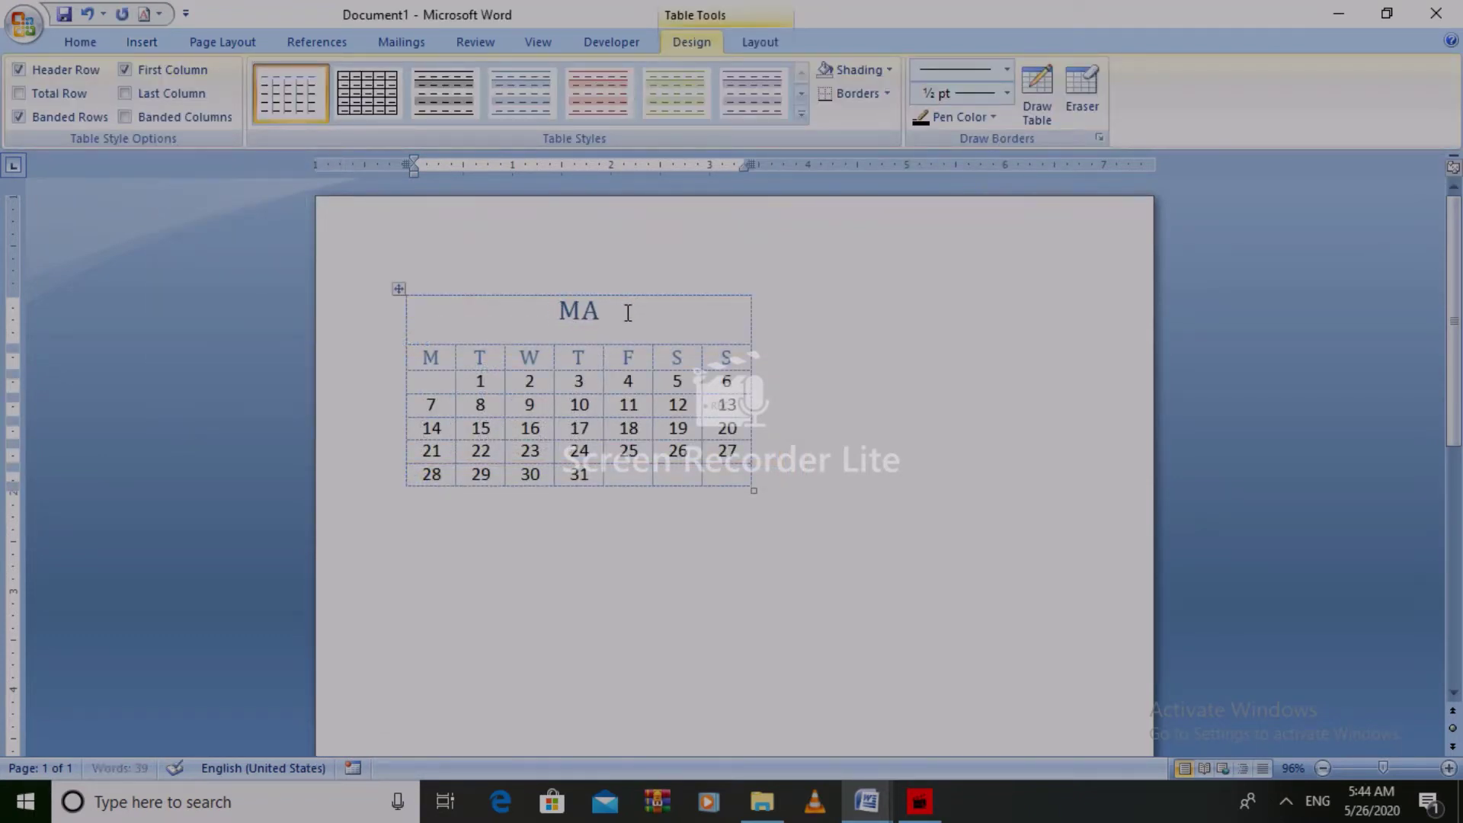
pyautogui.press('BackSpace')
pyautogui.press('BackSpace')
pyautogui.moveTo(755, 491)
pyautogui.mouseDown()
pyautogui.moveTo(1142, 712)
pyautogui.moveTo(1133, 725)
pyautogui.mouseUp()
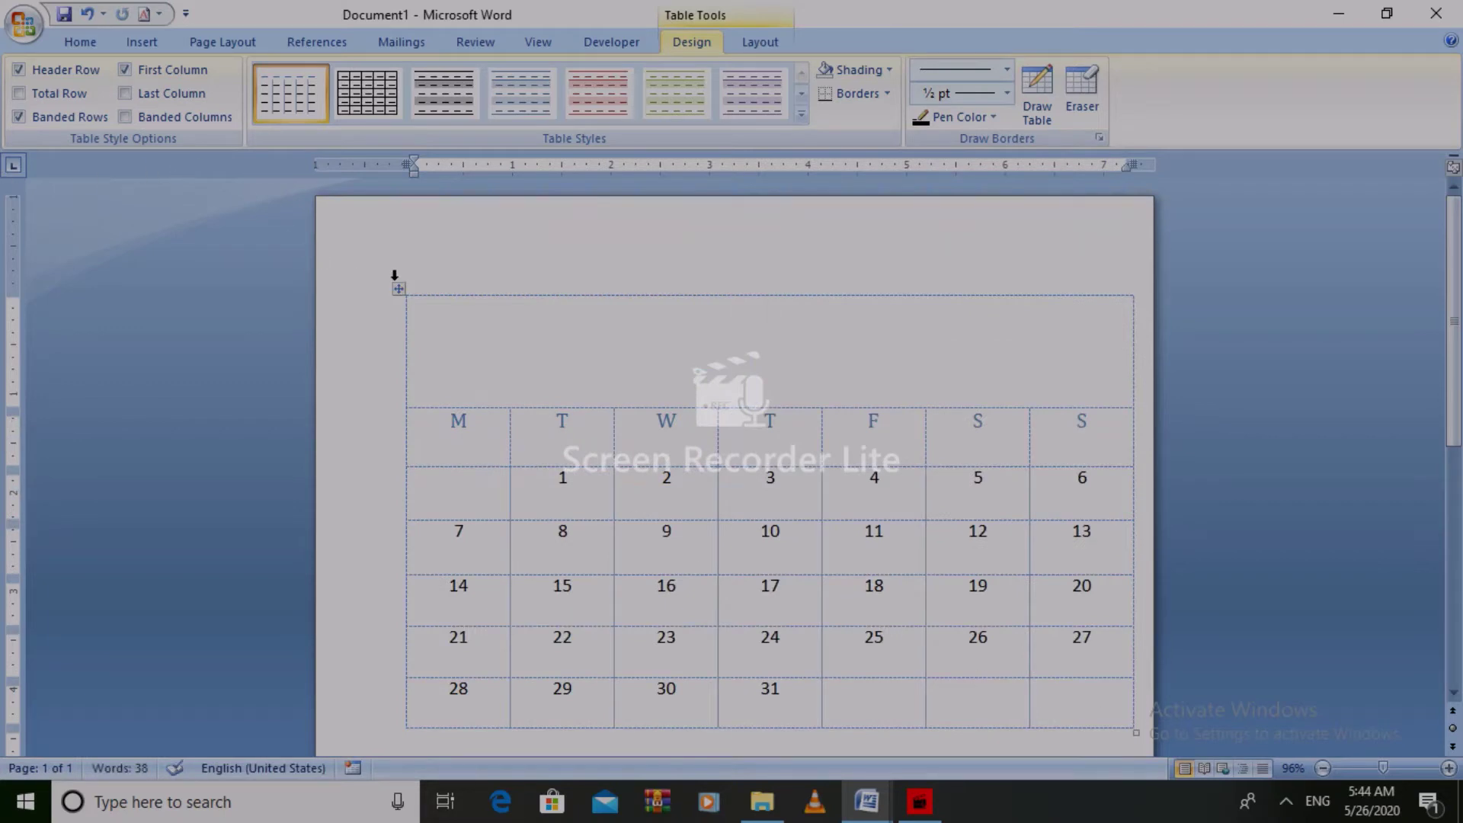
# - Move the calendar table lower on the page and shorten its empty top row
pyautogui.moveTo(398, 289)
pyautogui.mouseDown()
pyautogui.moveTo(343, 414)
pyautogui.moveTo(341, 493)
pyautogui.mouseUp()
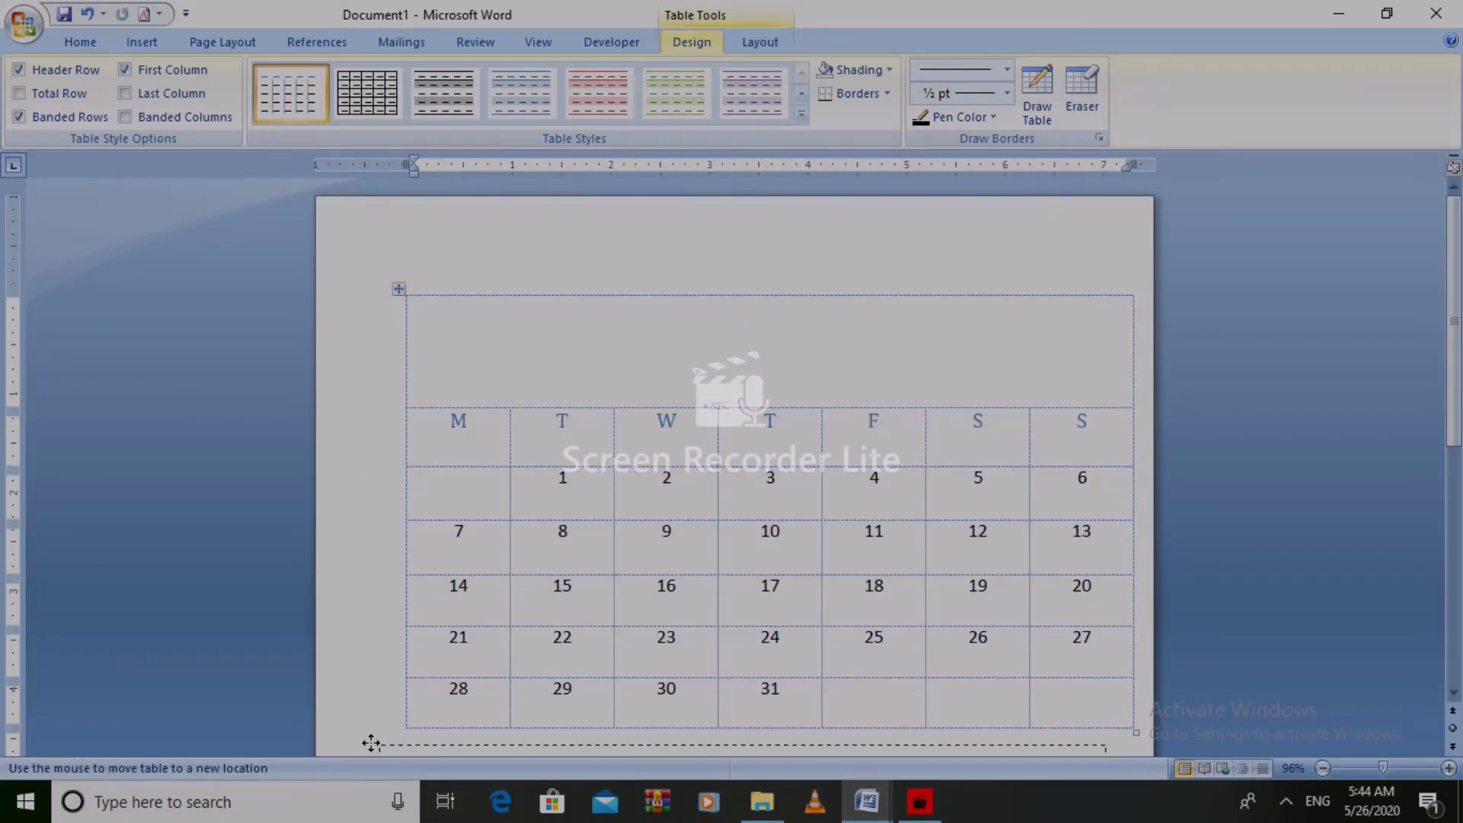
pyautogui.moveTo(368, 695); pyautogui.dragTo(364, 671)
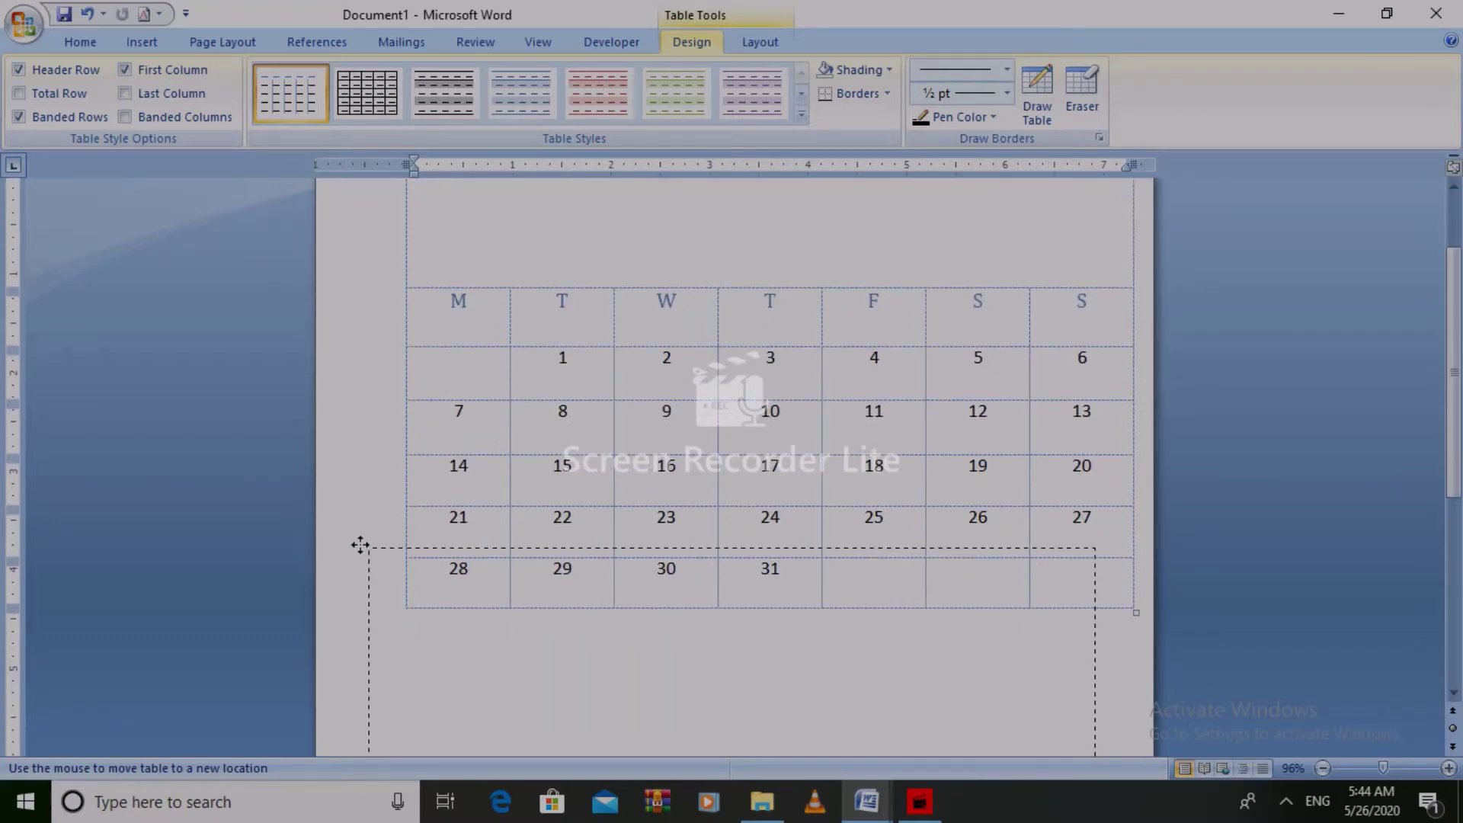
pyautogui.moveTo(369, 591); pyautogui.dragTo(359, 544)
pyautogui.moveTo(1459, 392); pyautogui.dragTo(1457, 537)
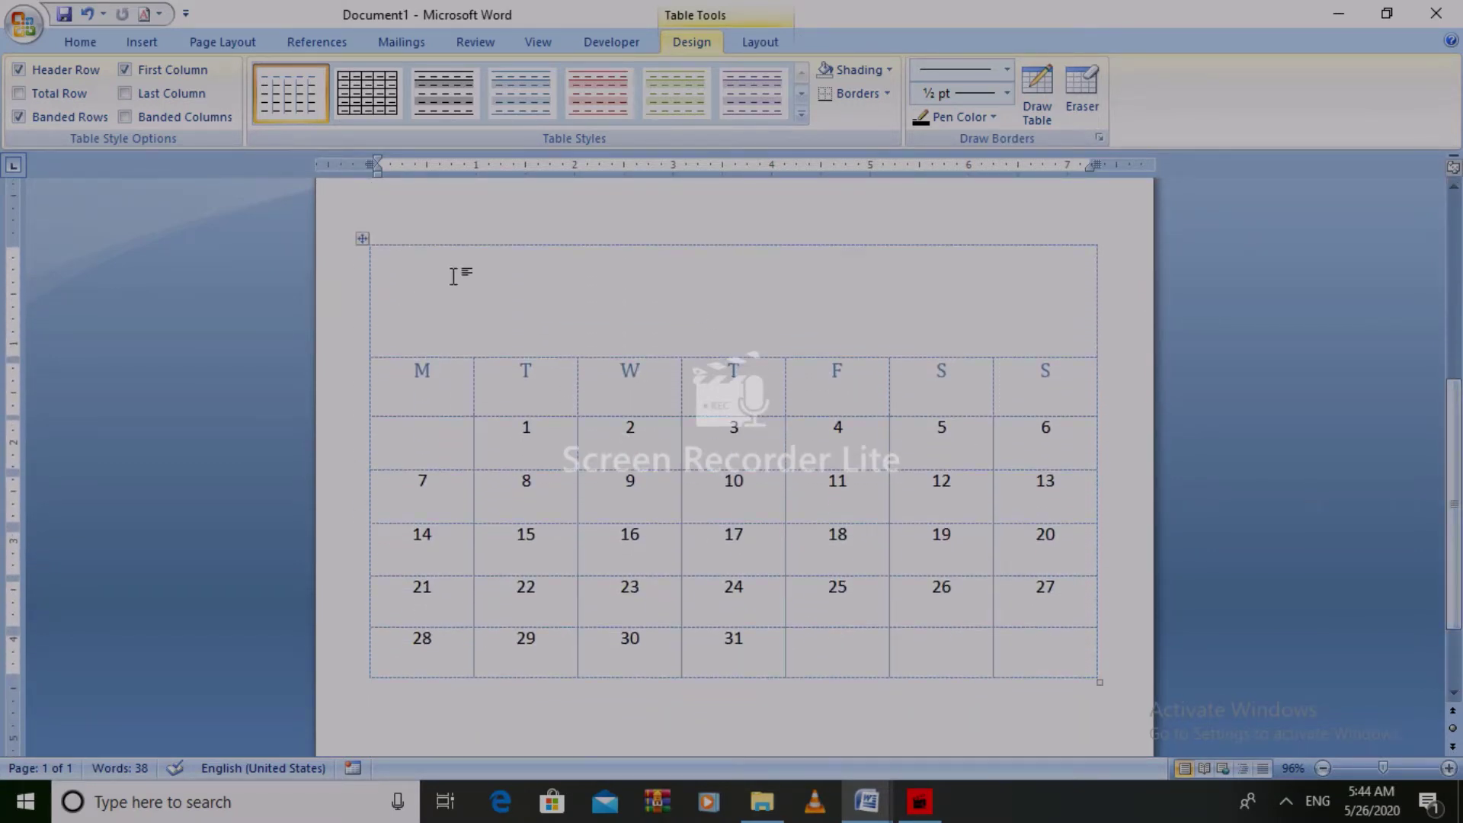
pyautogui.moveTo(629, 360); pyautogui.dragTo(592, 263)
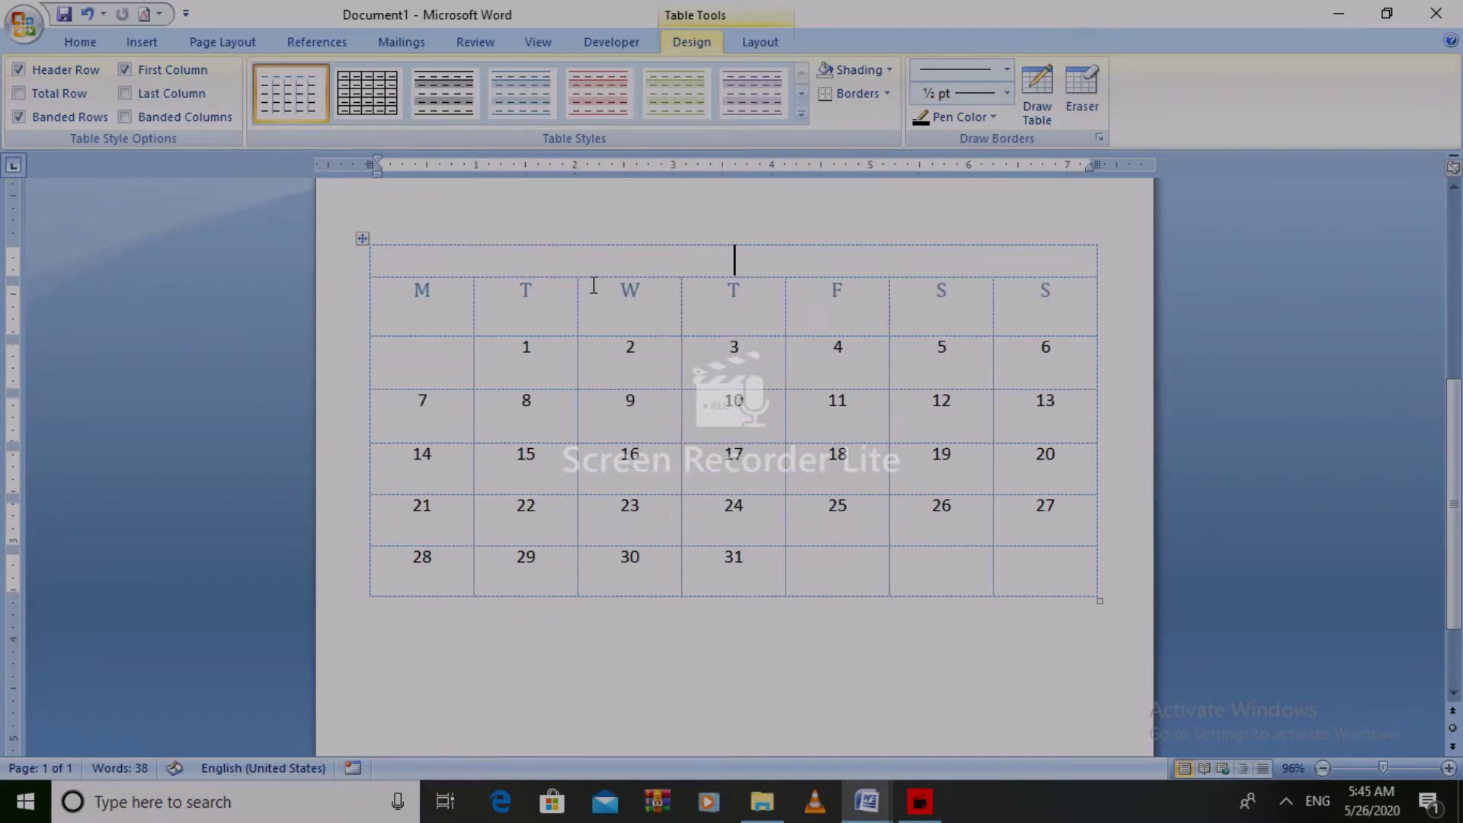
# - Apply the green Light Shading - Accent 3 style, remove the stray 5, and select the weekday header row
pyautogui.click(601, 111)
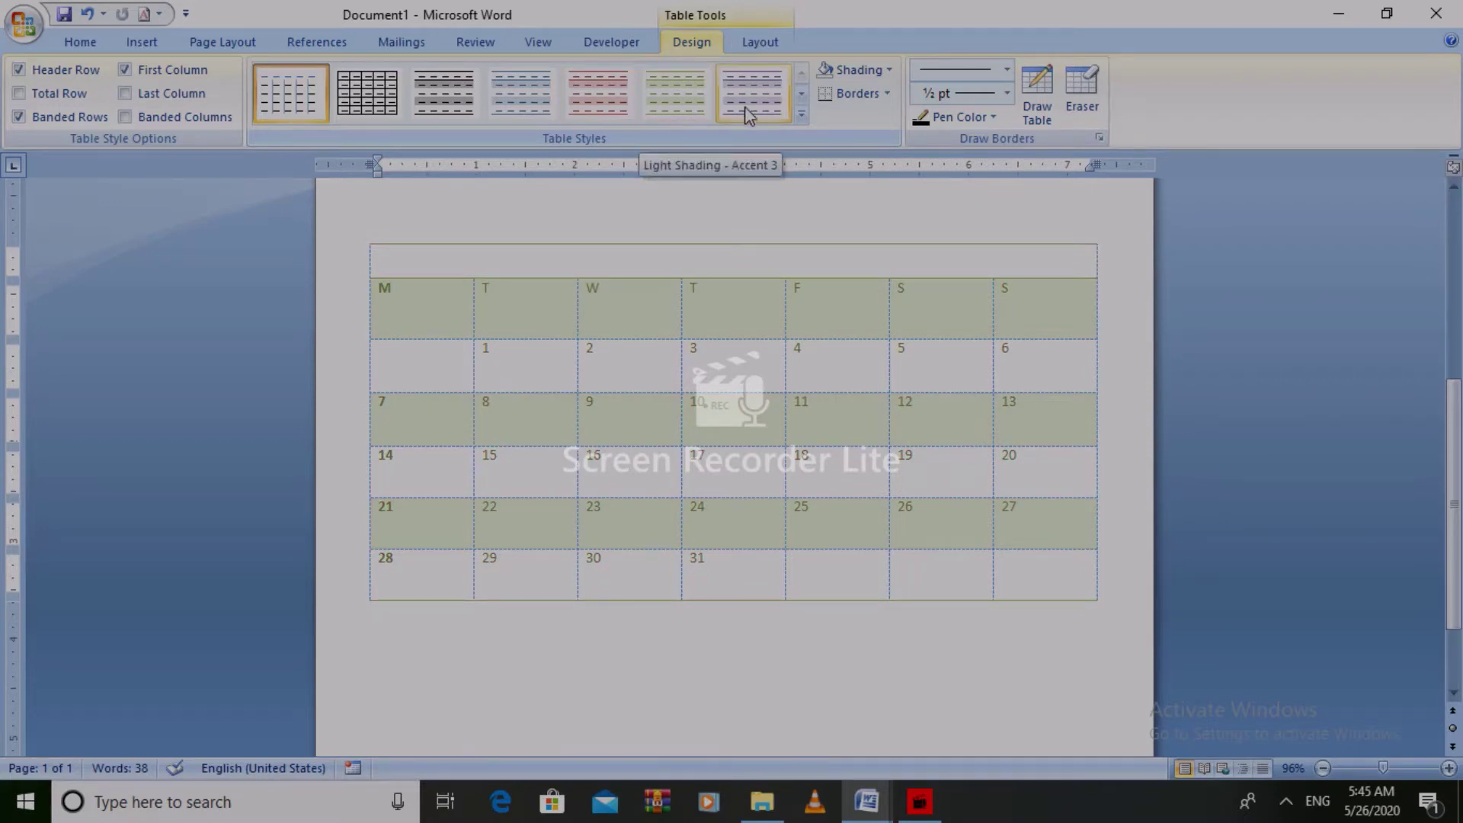
pyautogui.click(690, 113)
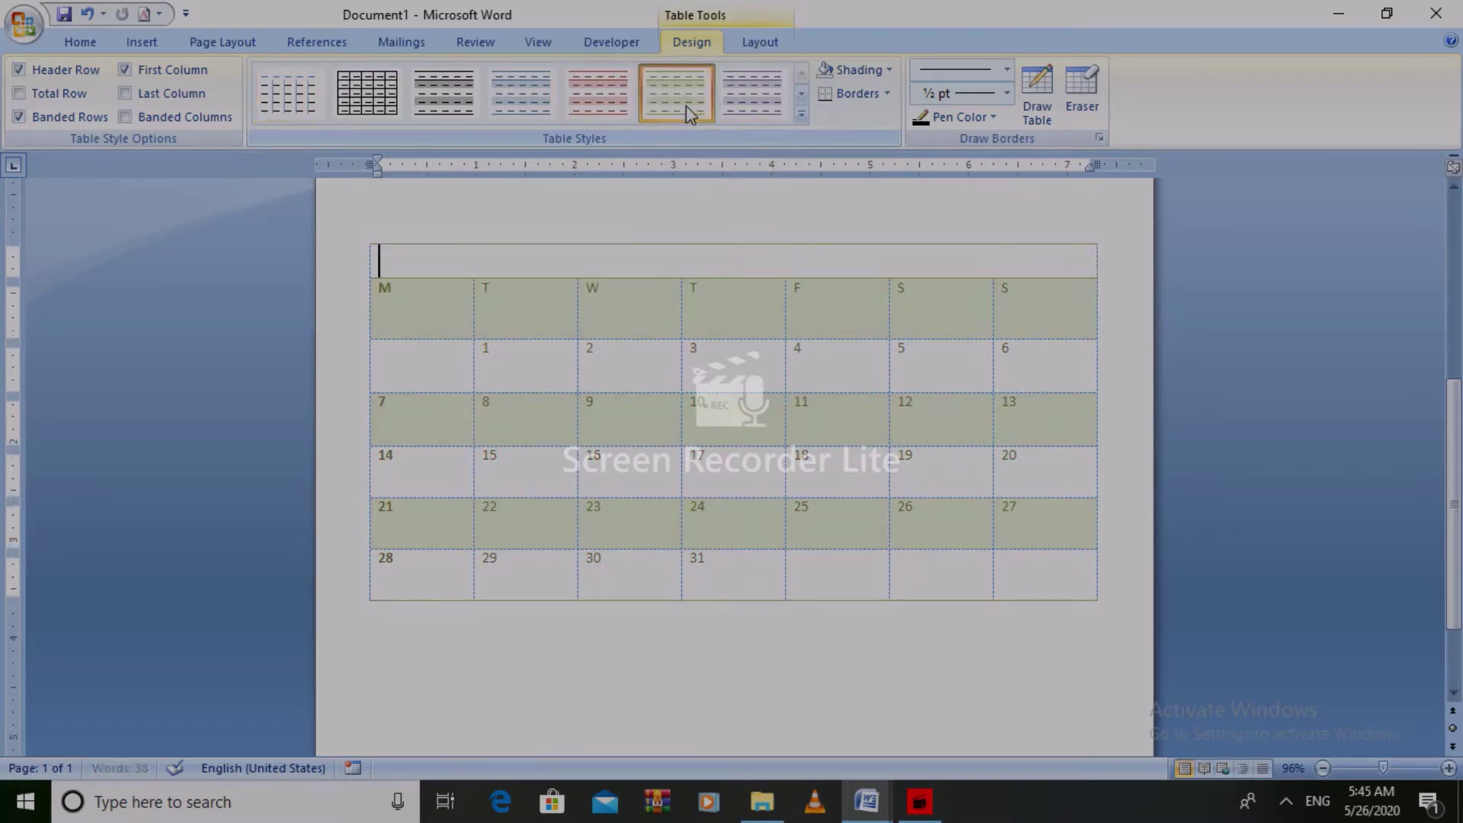
pyautogui.scroll(3, 341, 558)
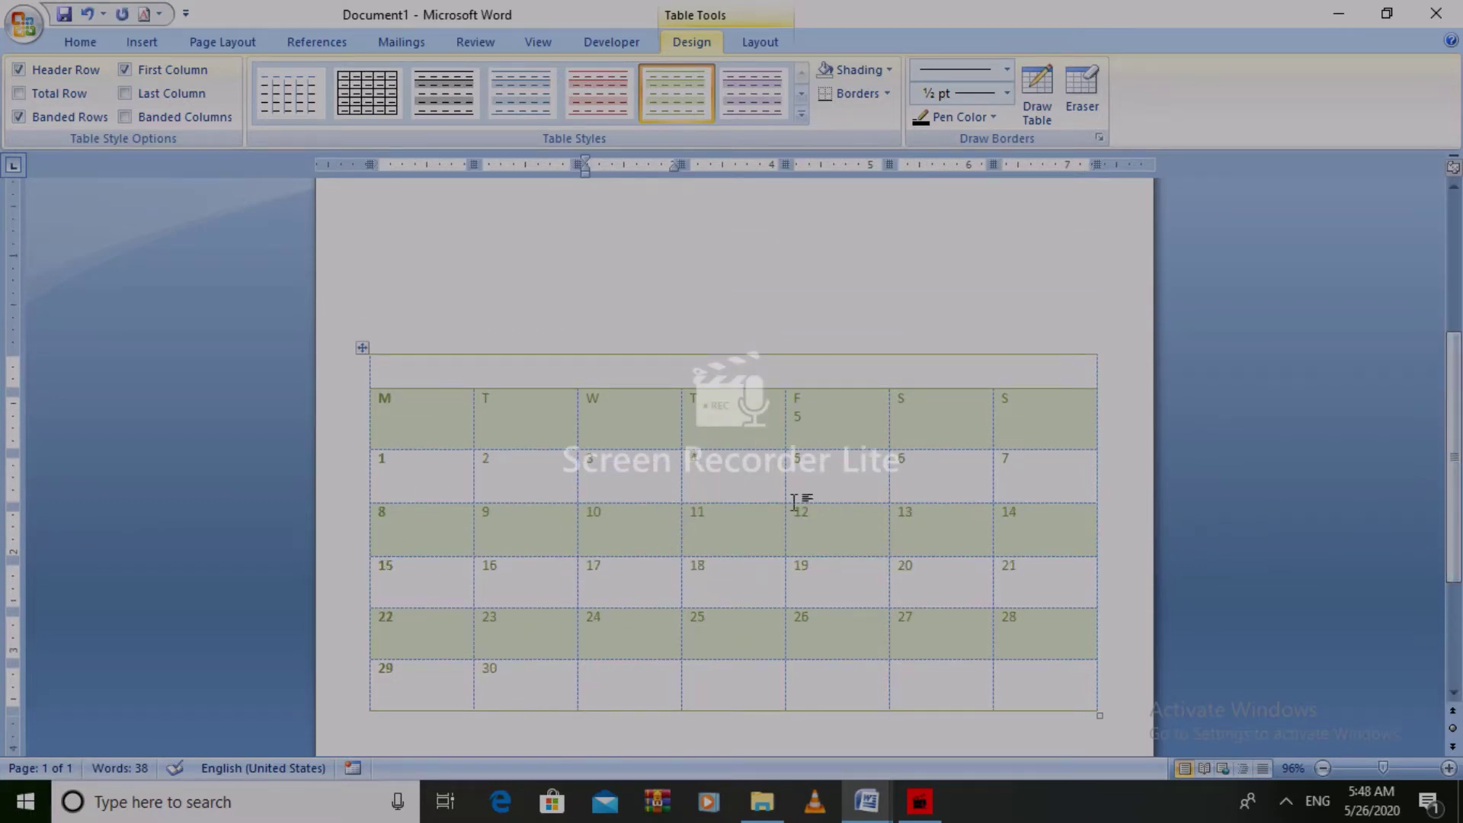
pyautogui.press('BackSpace')
pyautogui.moveTo(1023, 407); pyautogui.dragTo(438, 397)
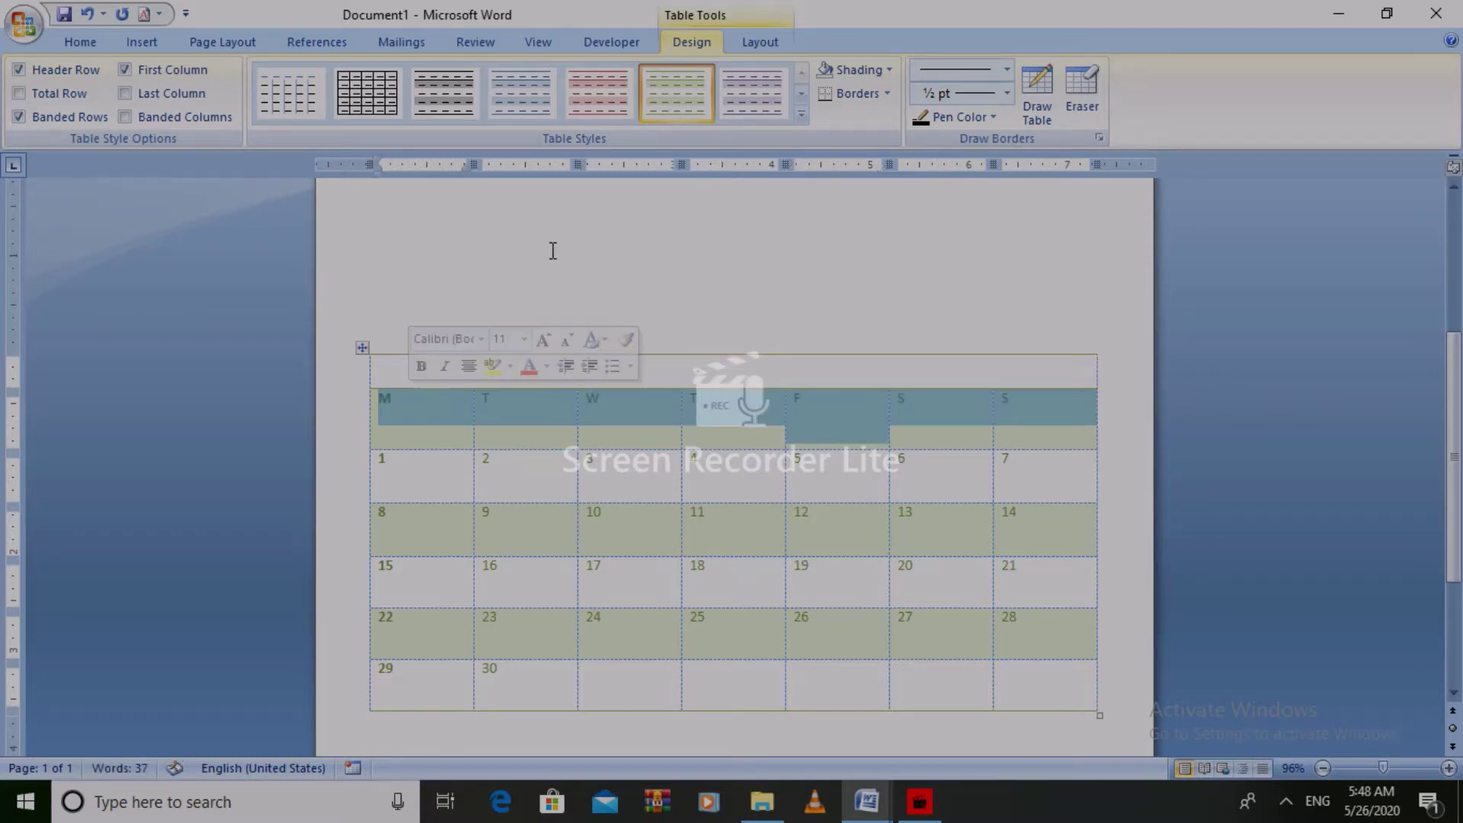
# - Make the weekday letters M to S red and bold
pyautogui.click(94, 42)
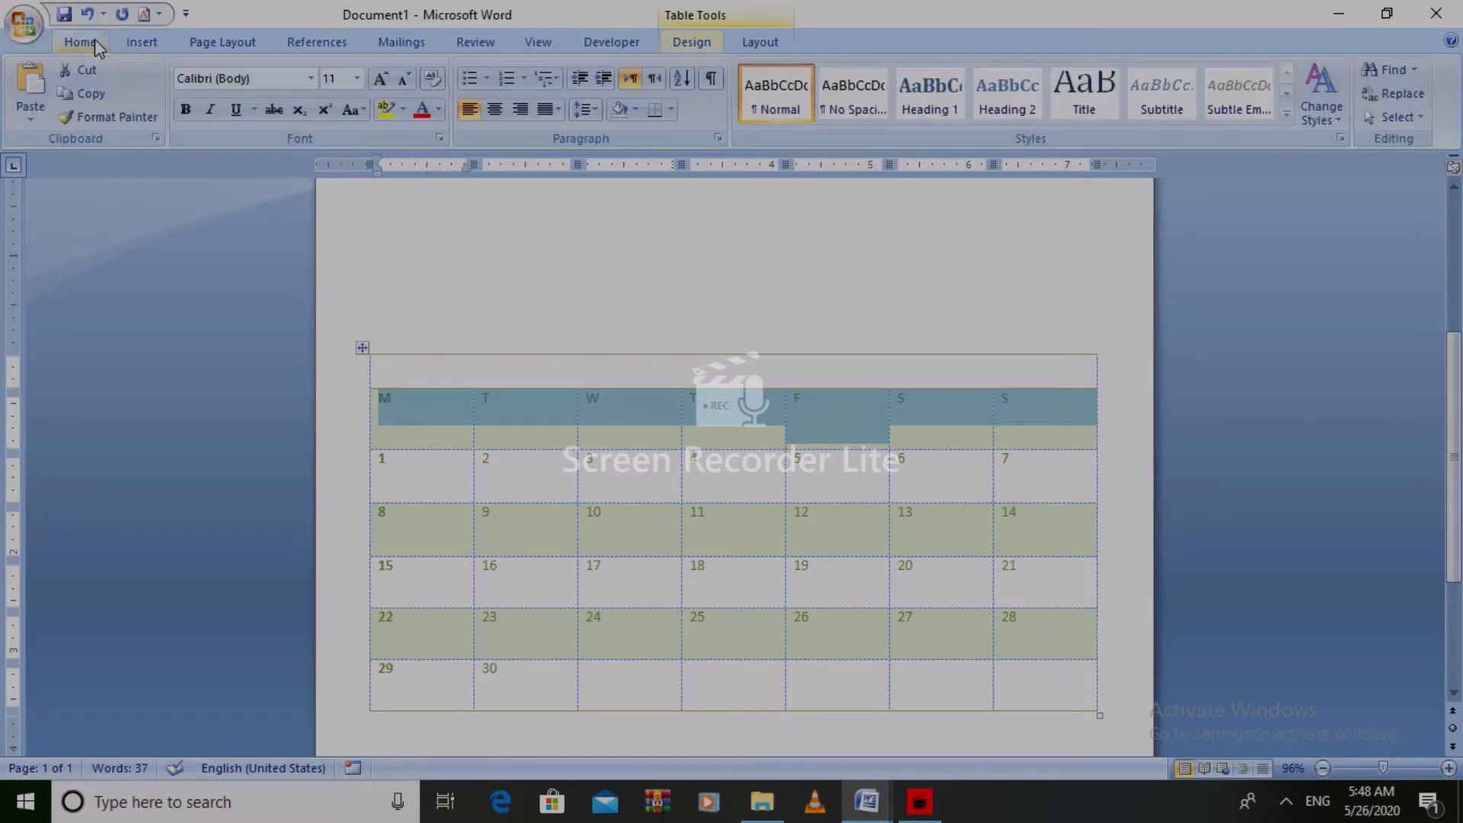
pyautogui.click(421, 108)
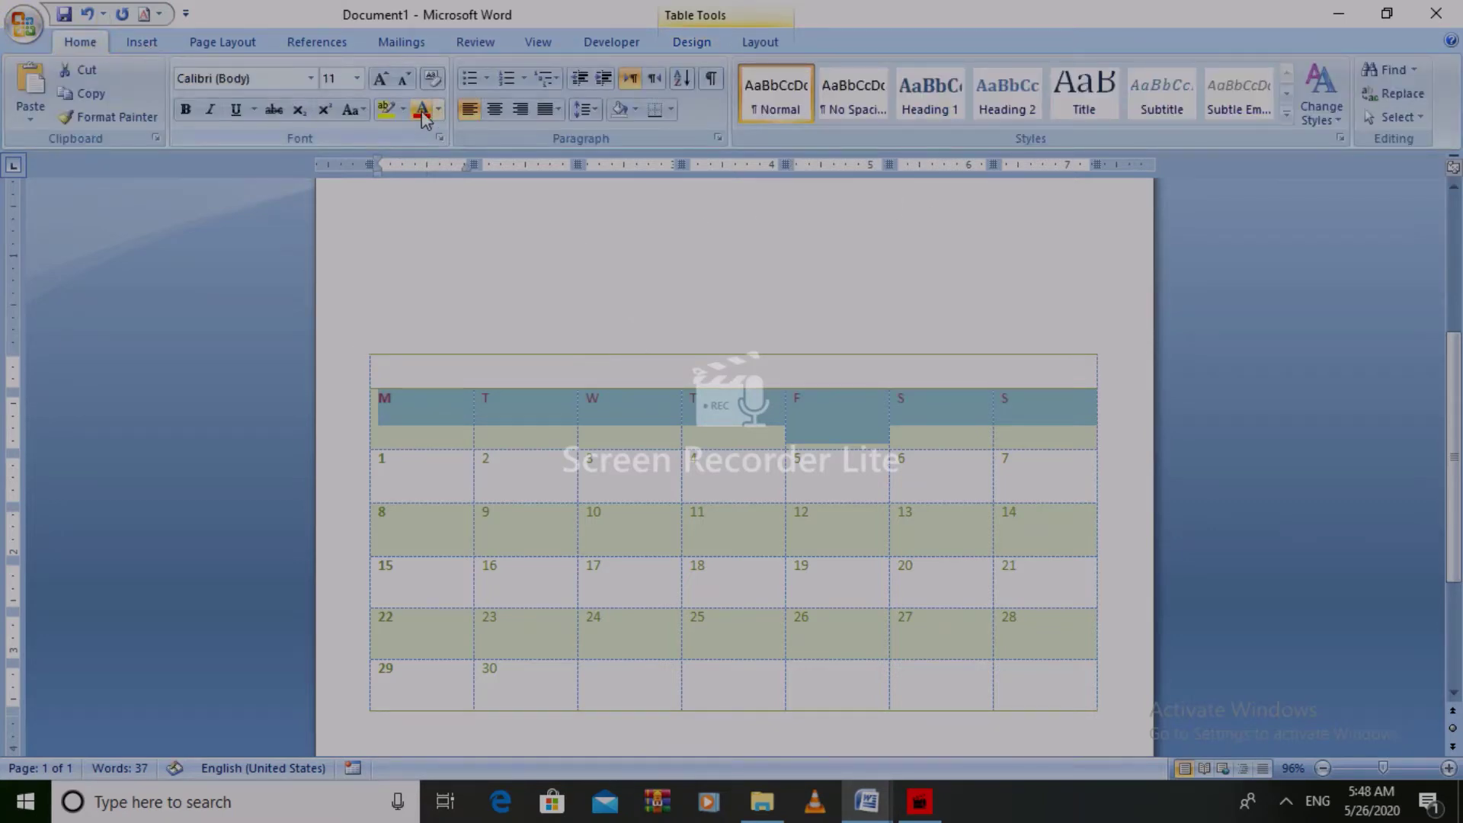
pyautogui.click(193, 111)
pyautogui.click(391, 273)
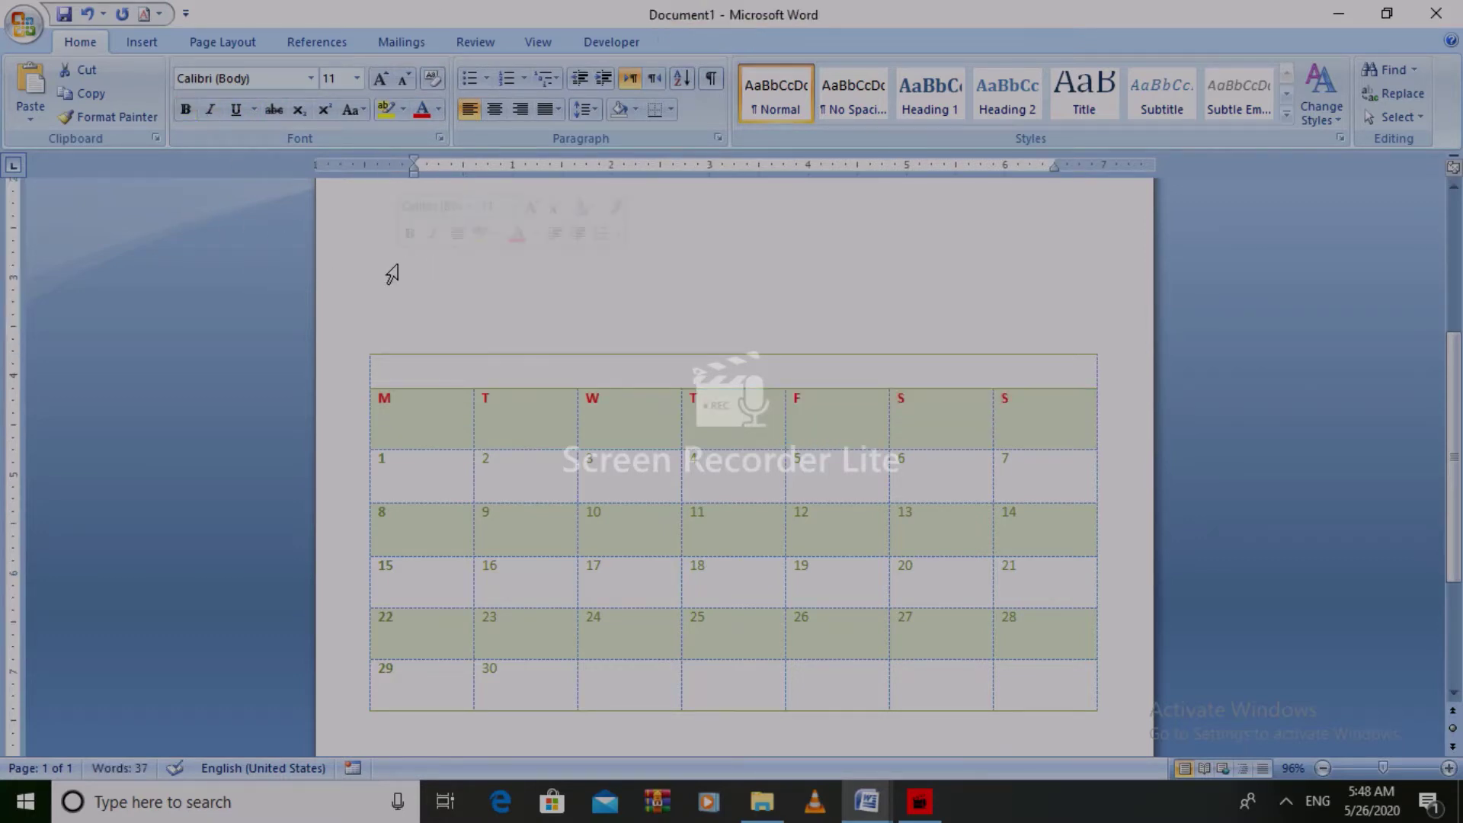
pyautogui.scroll(5, 1301, 485)
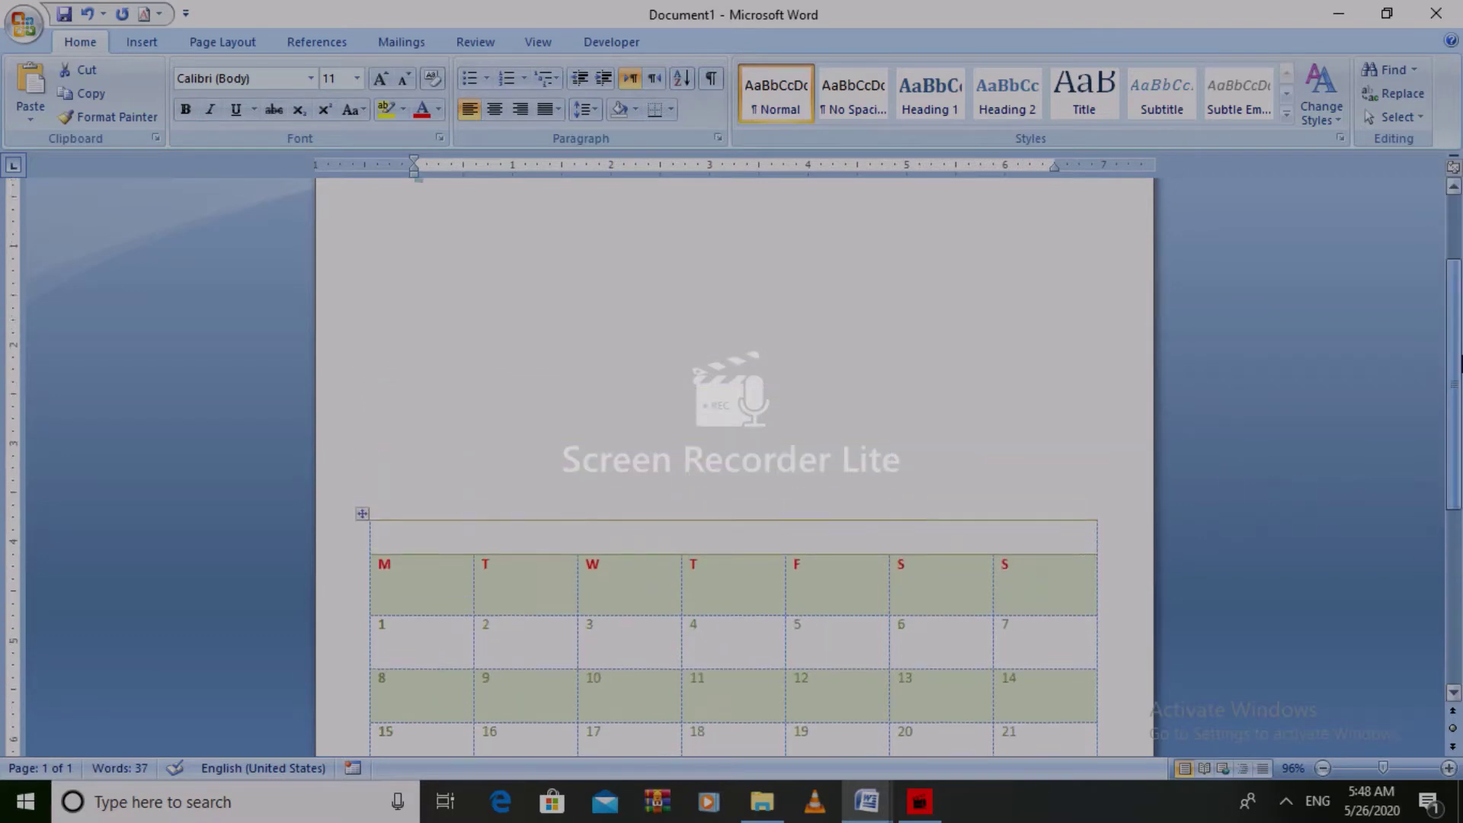
pyautogui.click(1032, 567)
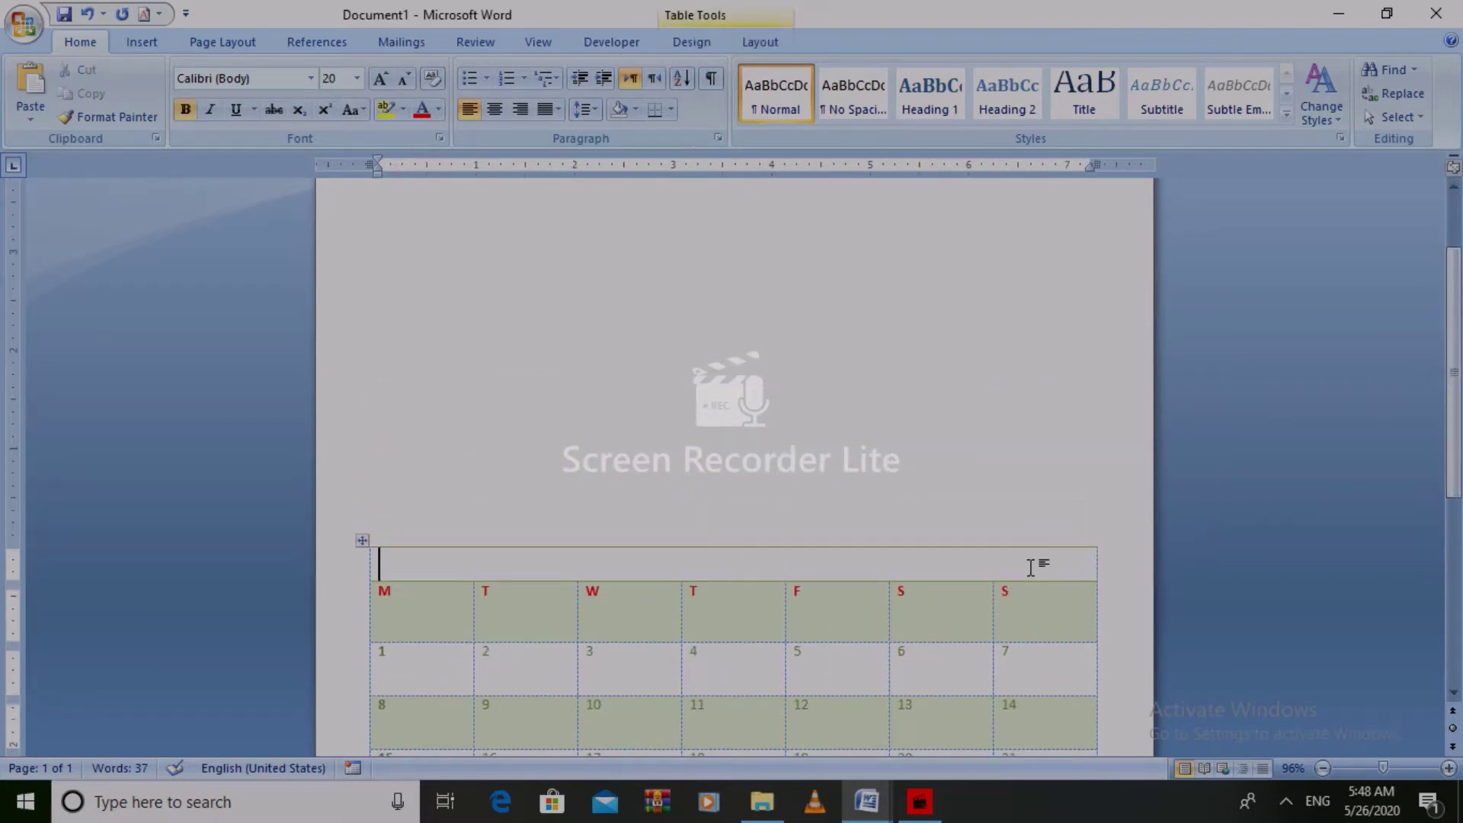
# - Type the motto 'Give Time To Your Family this month' into the table's top row
pyautogui.click(145, 44)
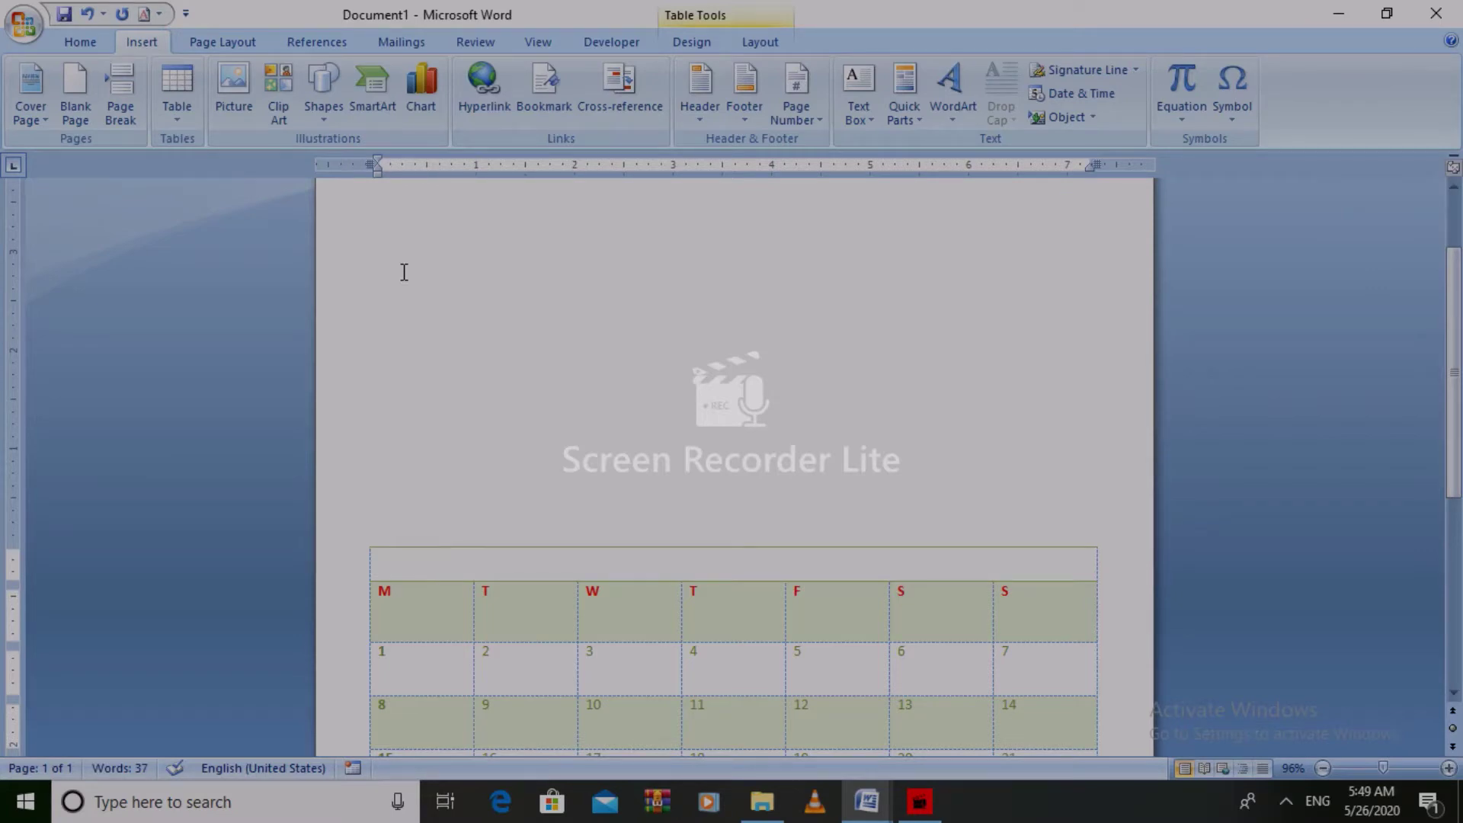
pyautogui.write('Gi')
pyautogui.write('ve ')
pyautogui.write('T')
pyautogui.write('ime')
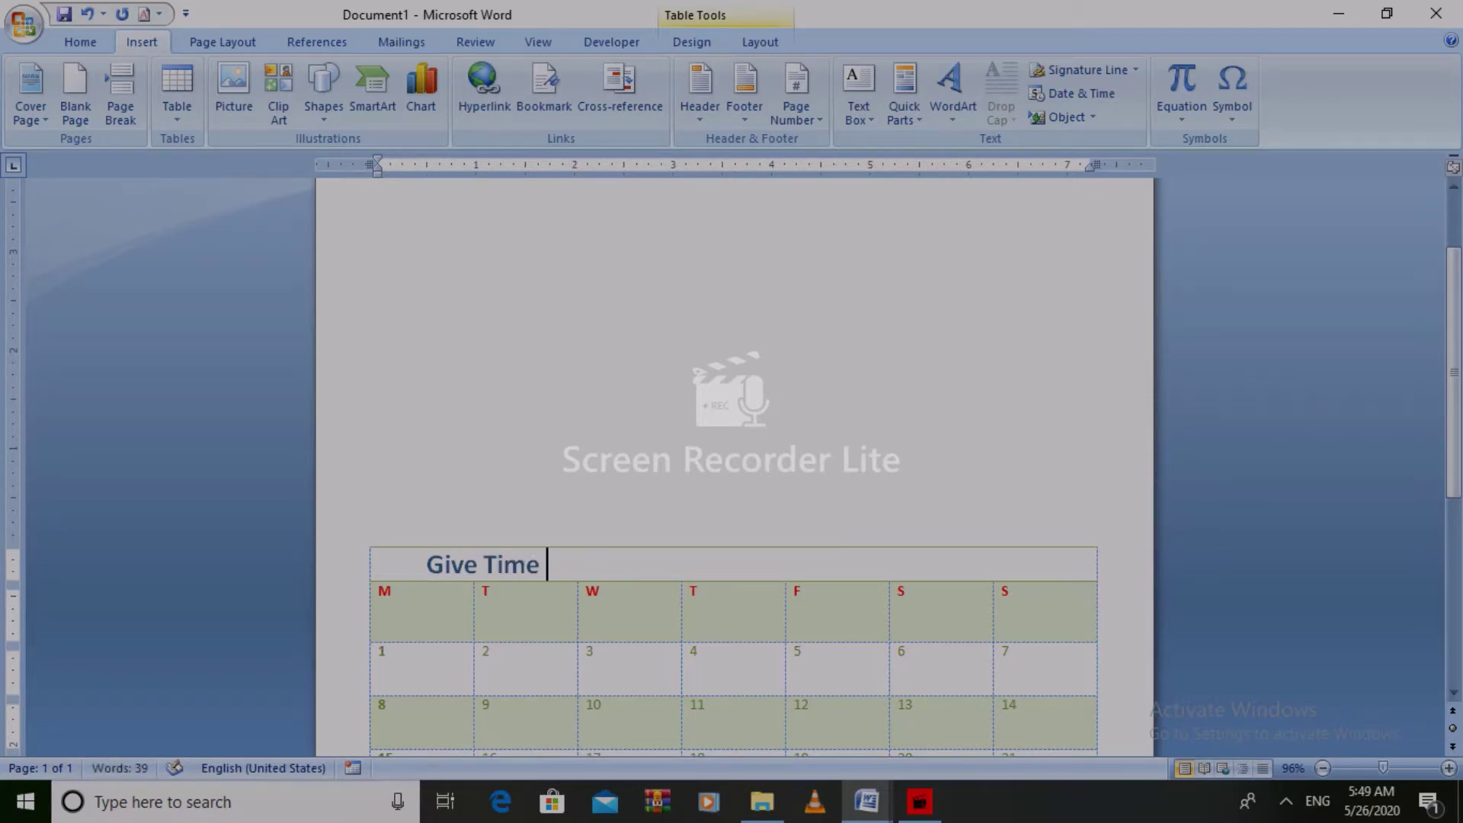
pyautogui.write(' To ')
pyautogui.write('You')
pyautogui.write('r')
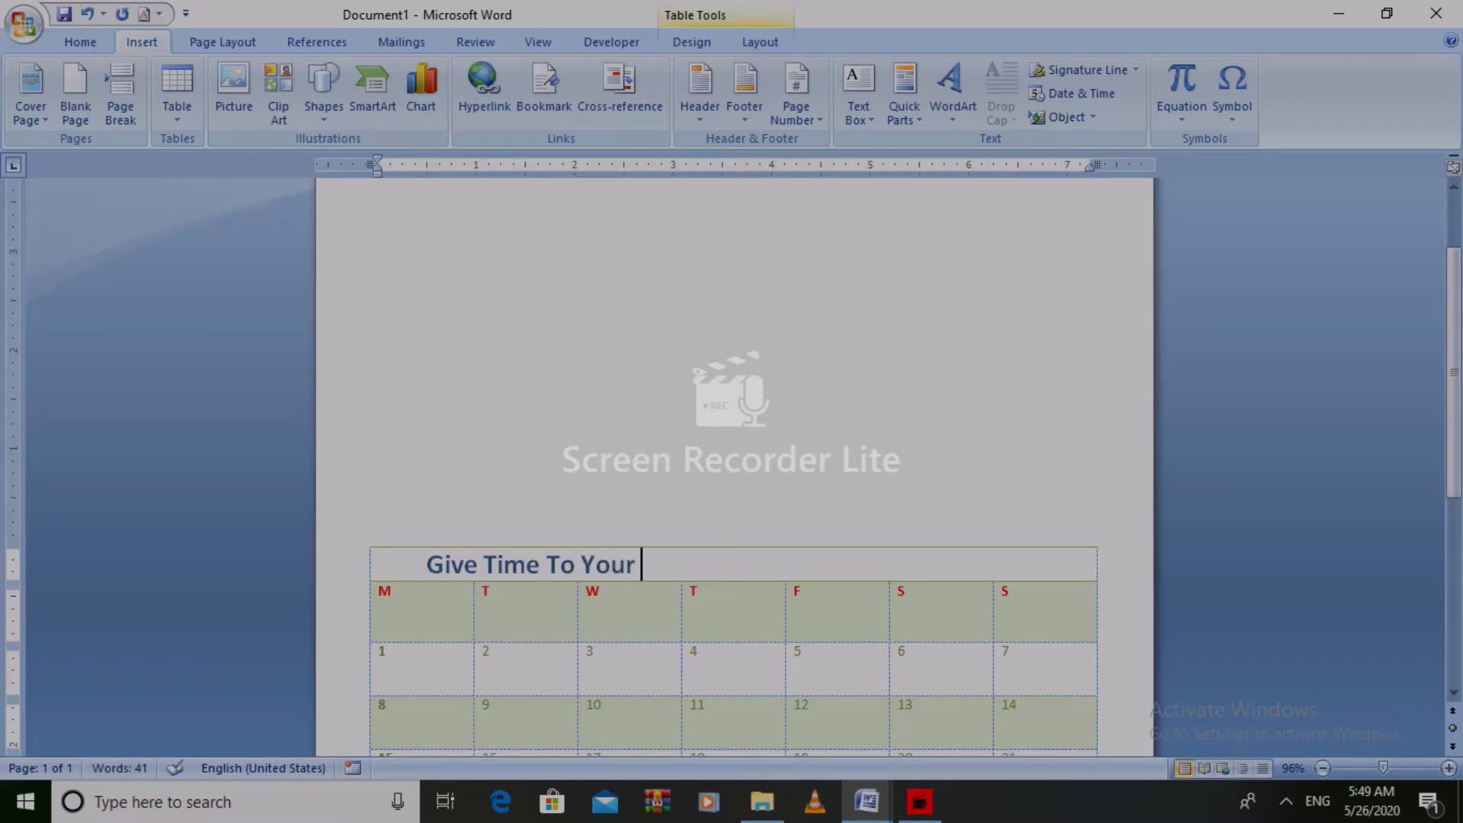
pyautogui.write(' Fami')
pyautogui.write('ly')
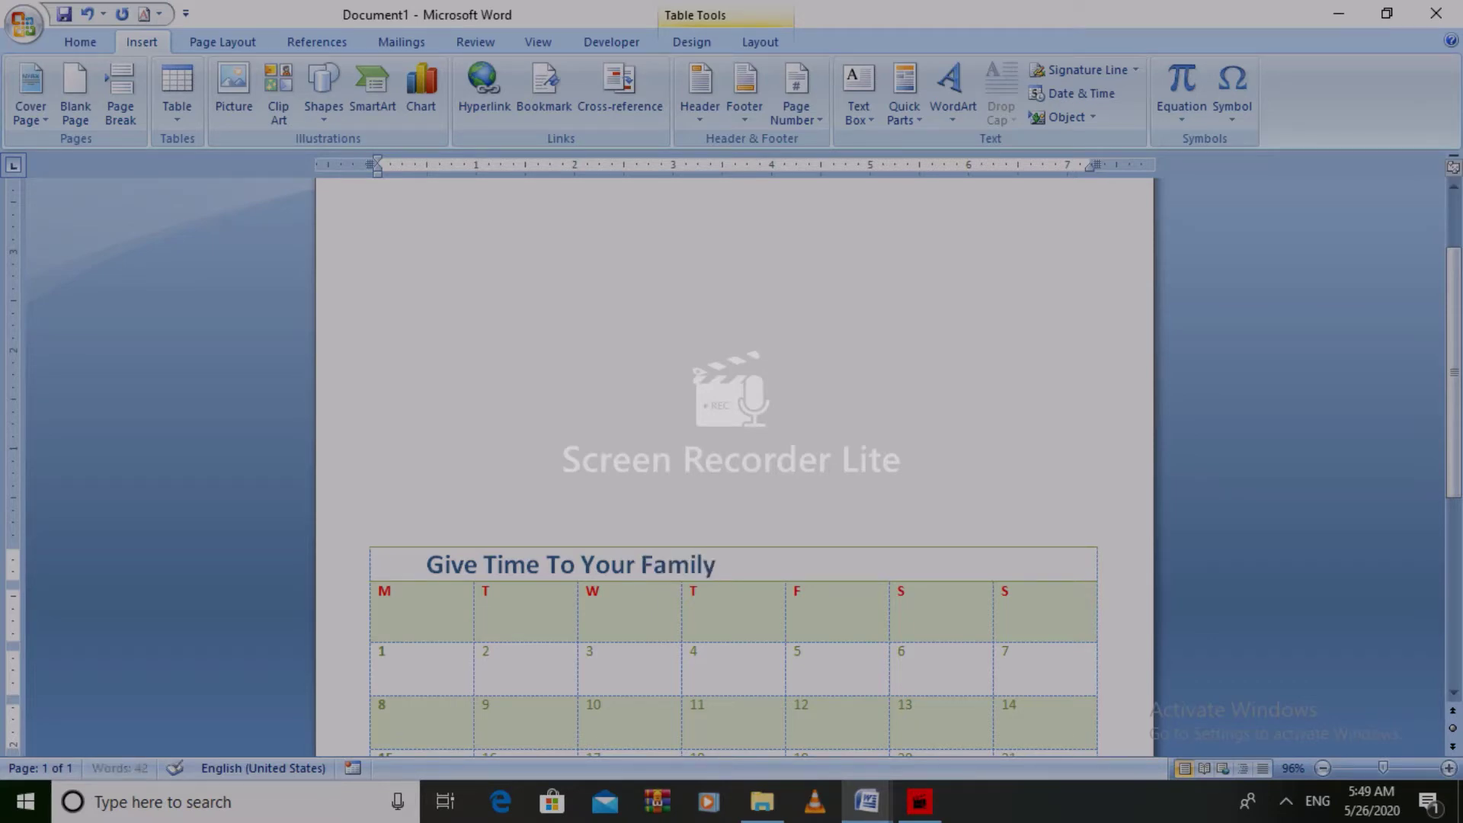
pyautogui.write(' this')
pyautogui.write(' mo')
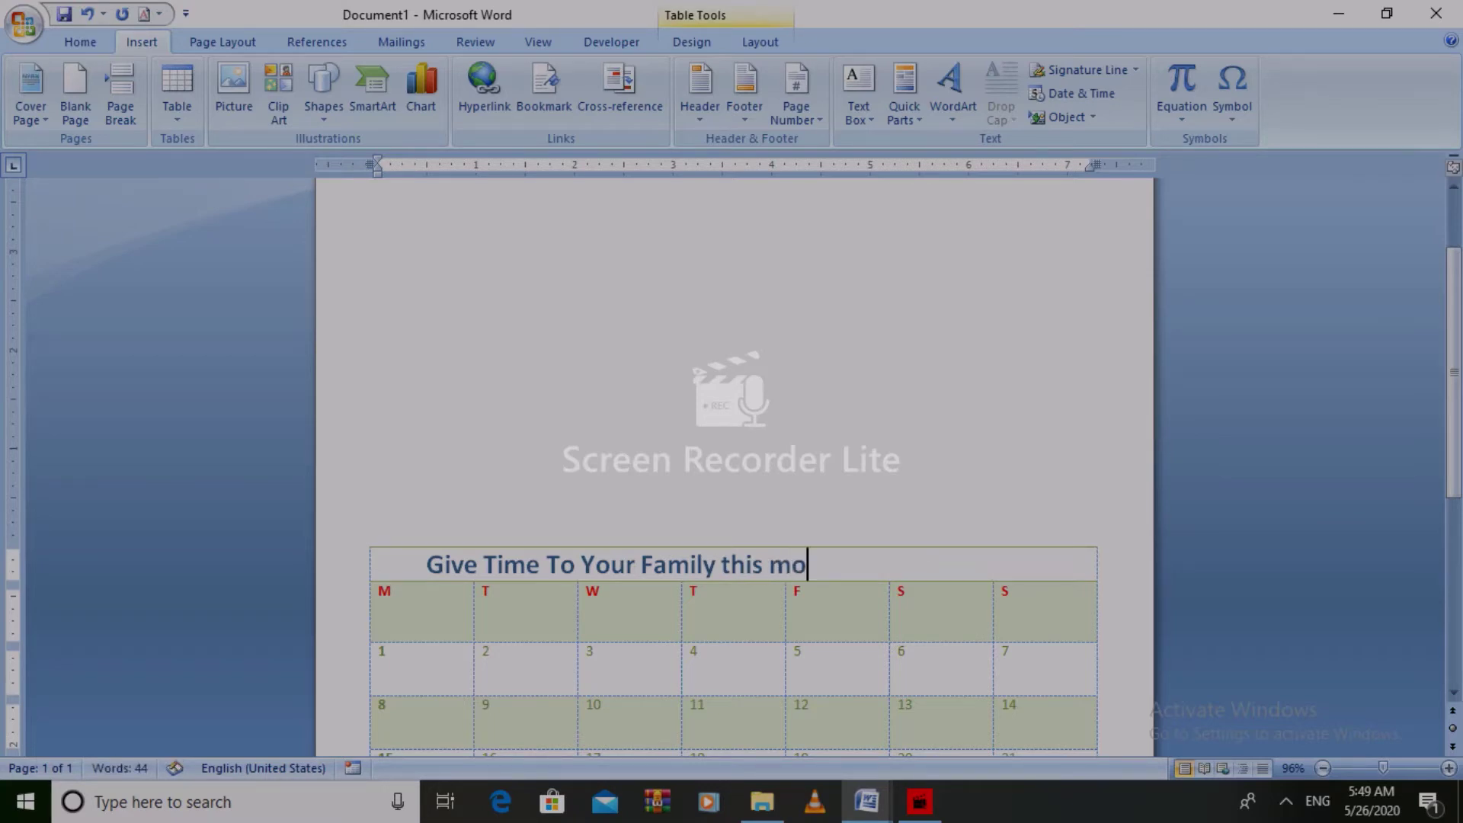
pyautogui.write('nth')
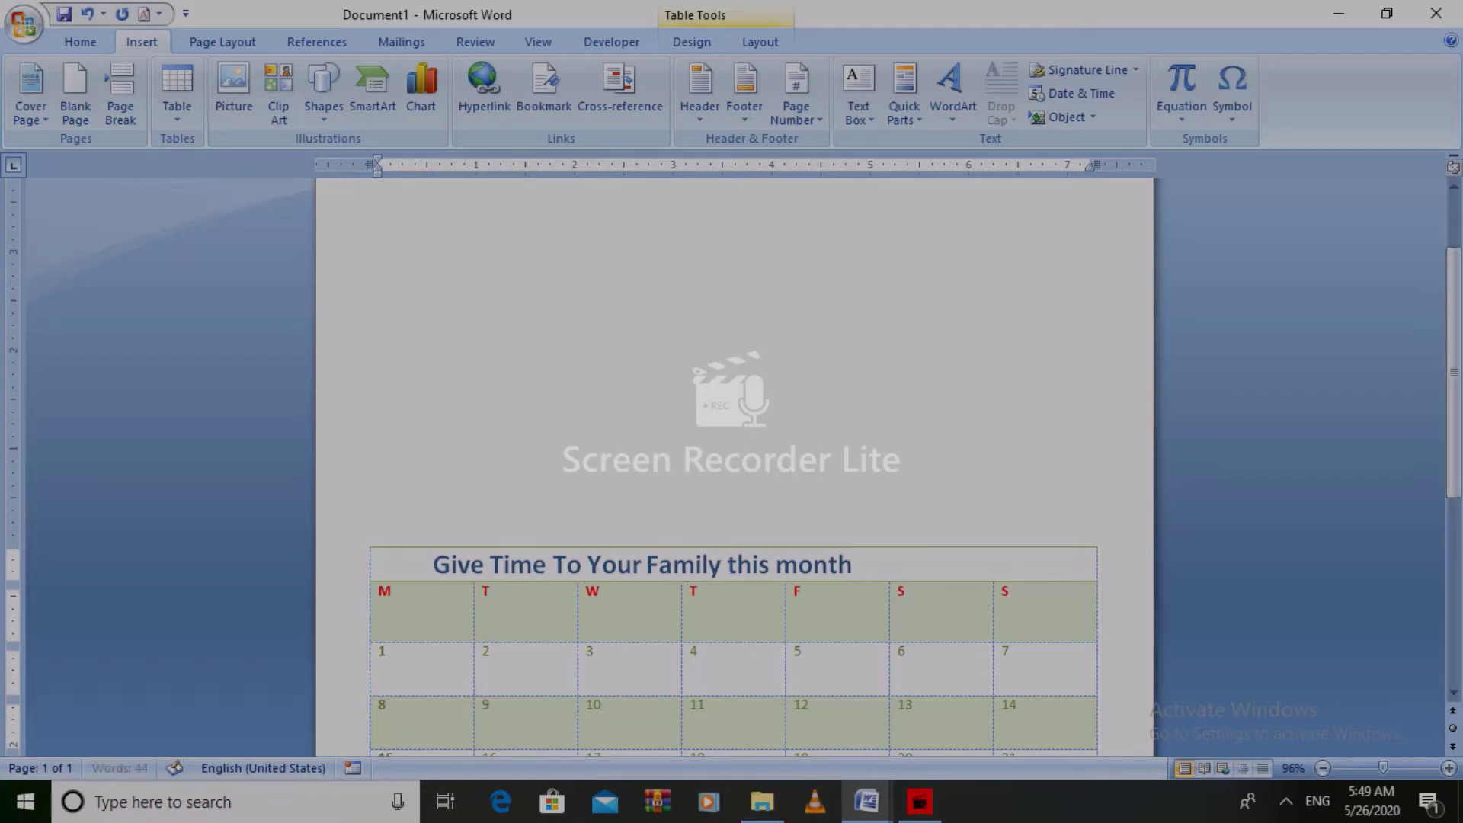
pyautogui.press('BackSpace')
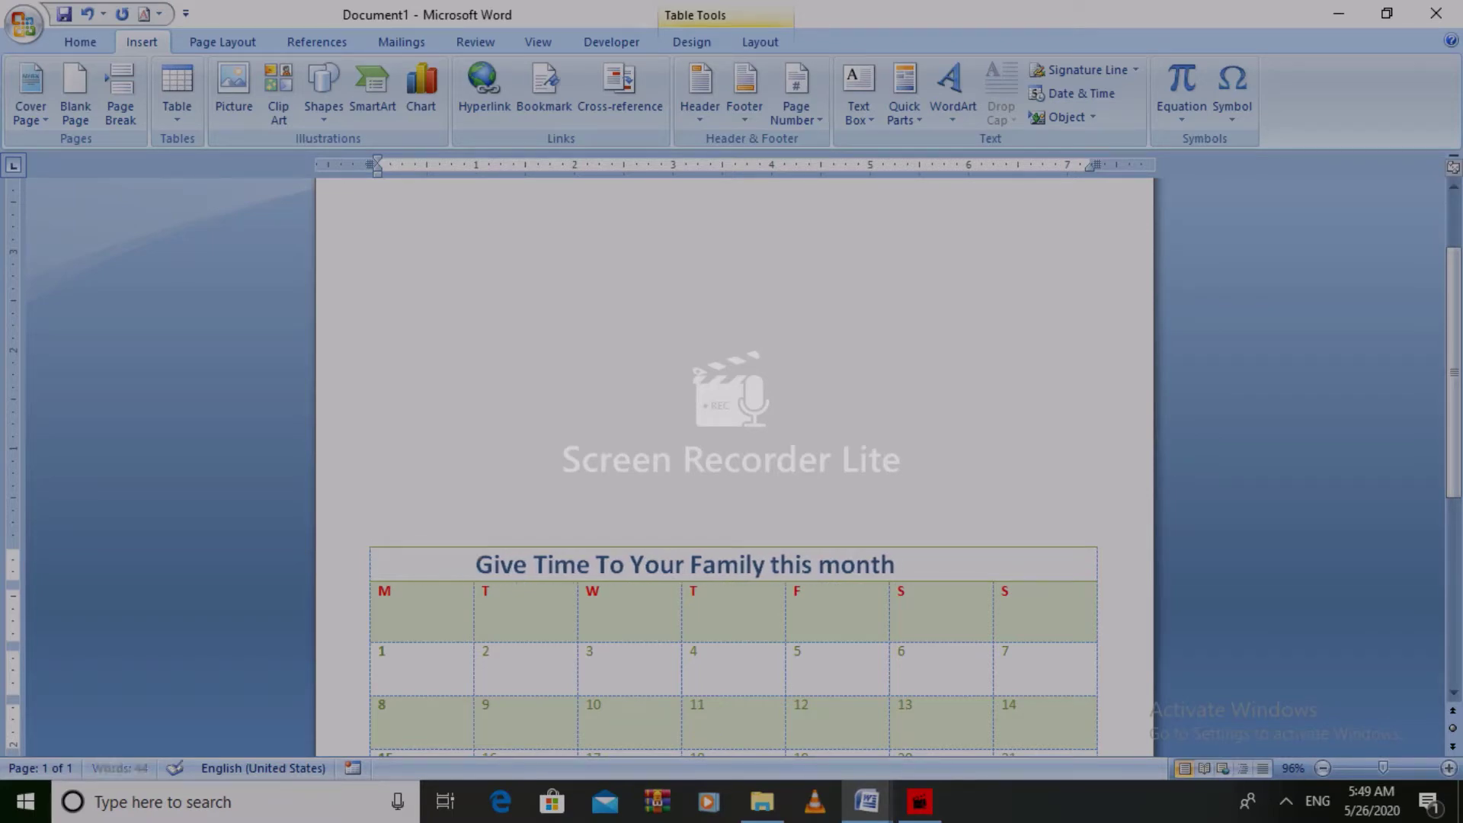
pyautogui.click(926, 558)
# - Draw a black rectangle across the title row, placed behind the text
pyautogui.click(314, 90)
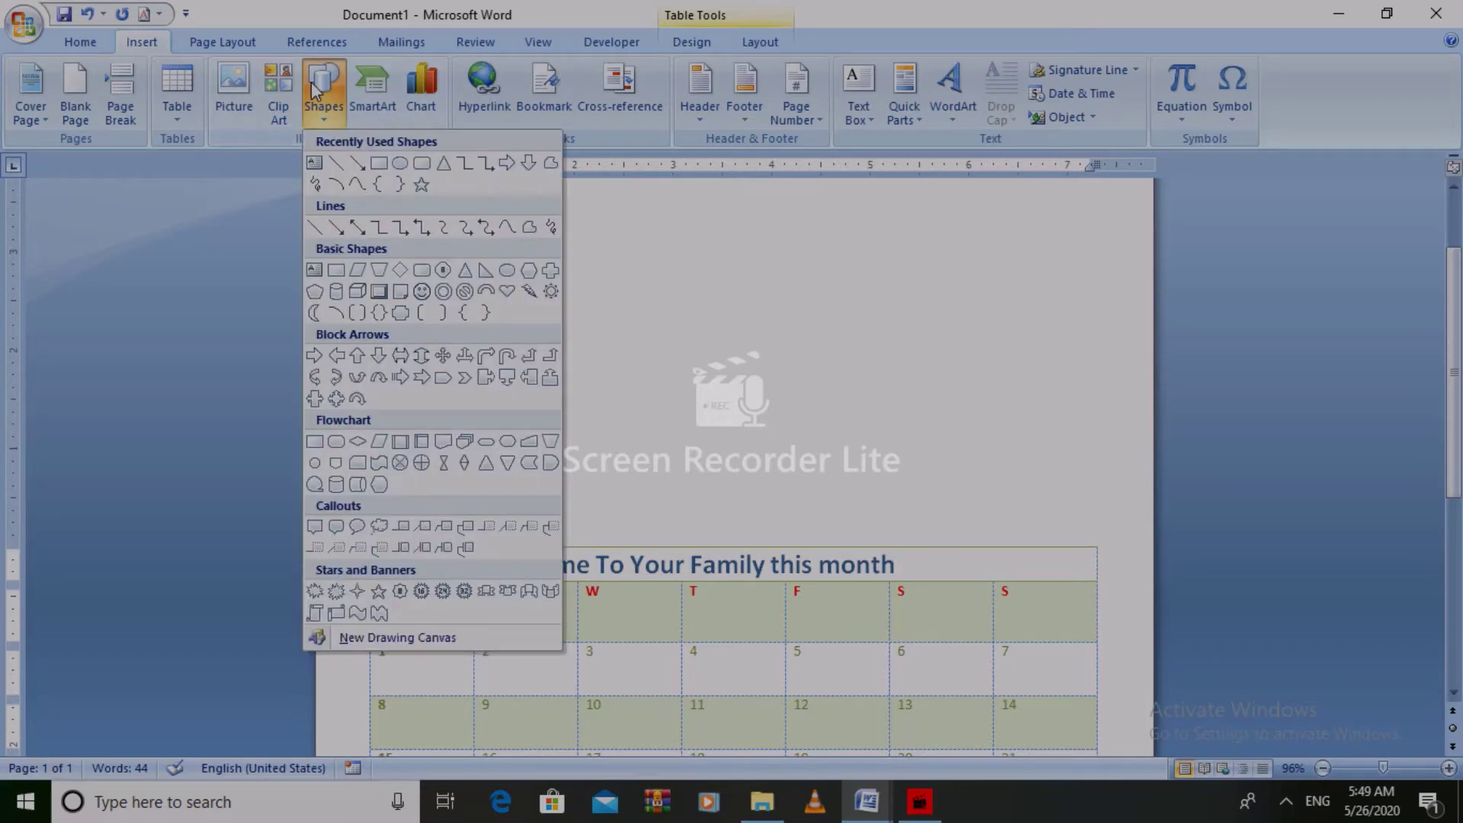
pyautogui.click(376, 163)
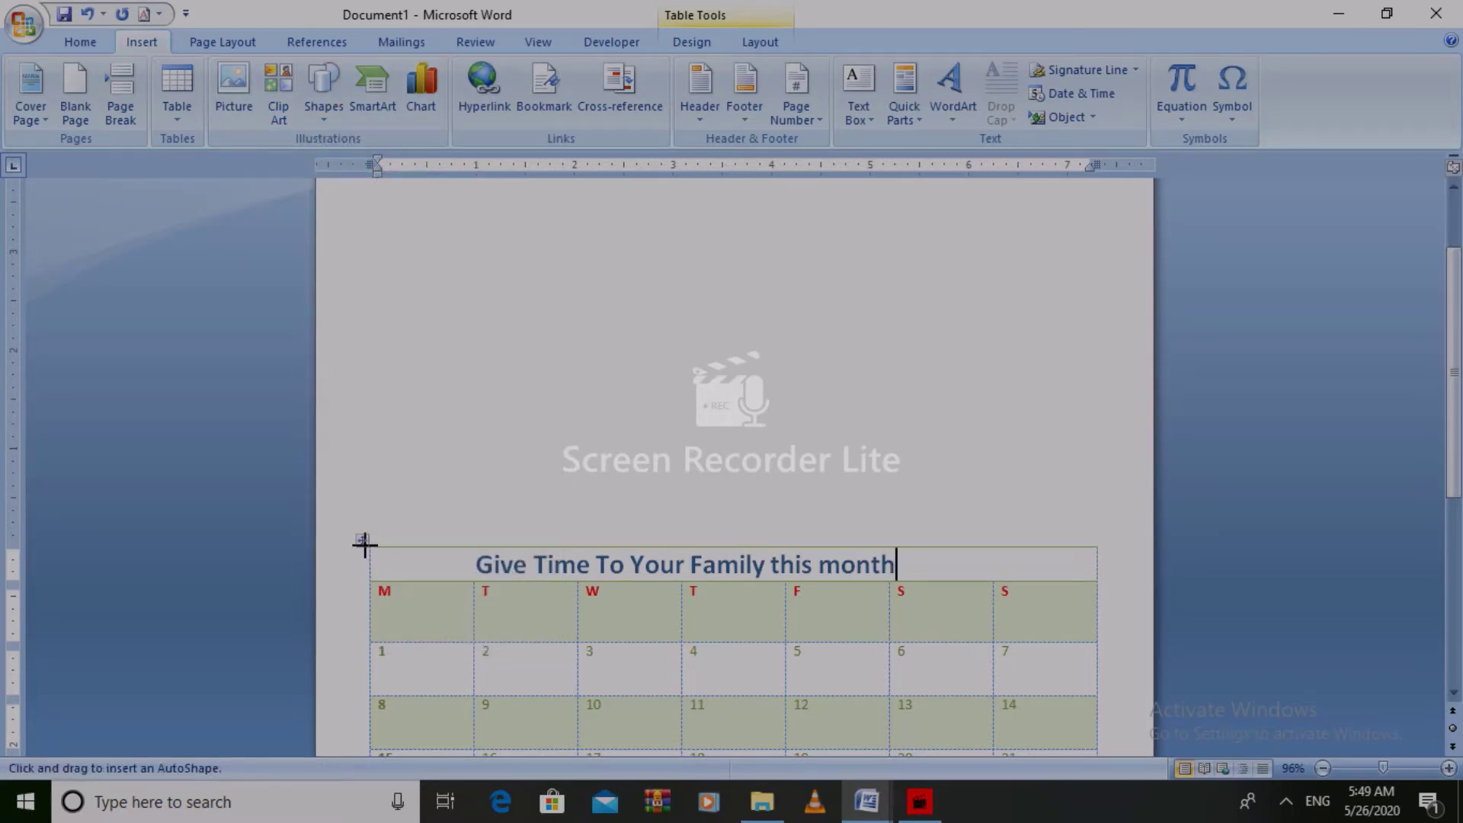
pyautogui.moveTo(369, 544); pyautogui.dragTo(837, 566)
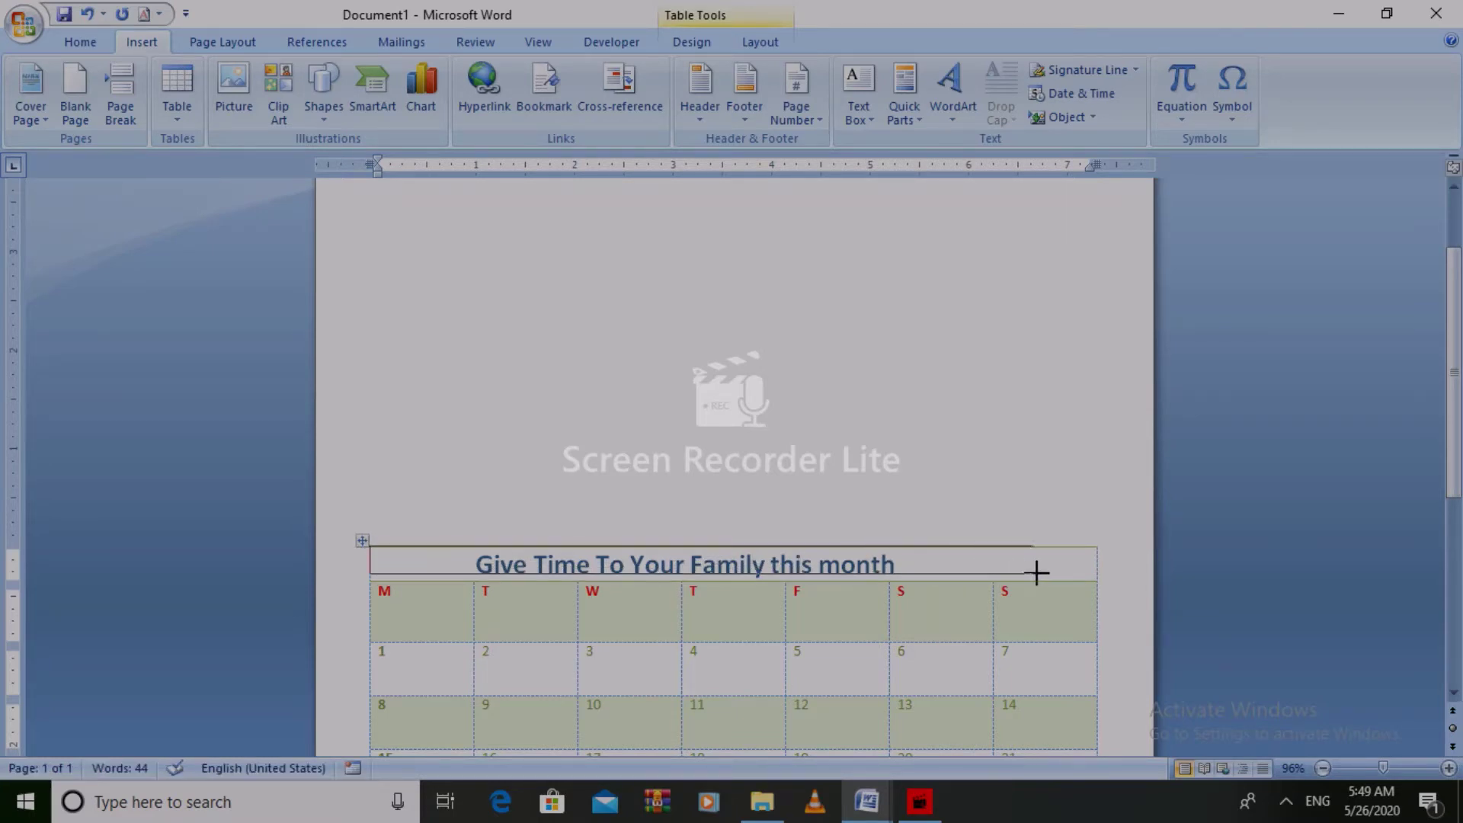
pyautogui.moveTo(837, 567); pyautogui.dragTo(1097, 580)
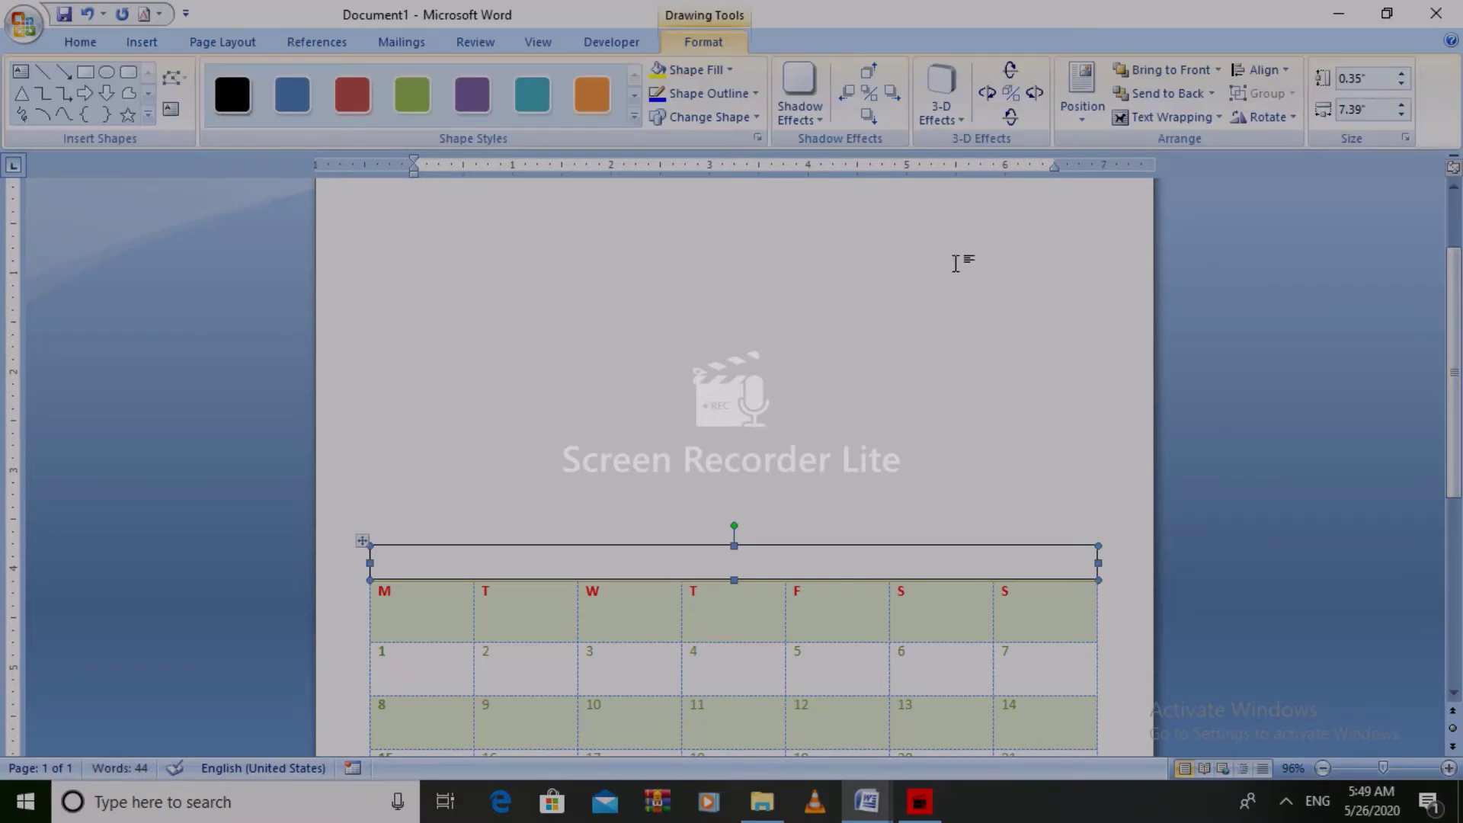
pyautogui.click(1137, 118)
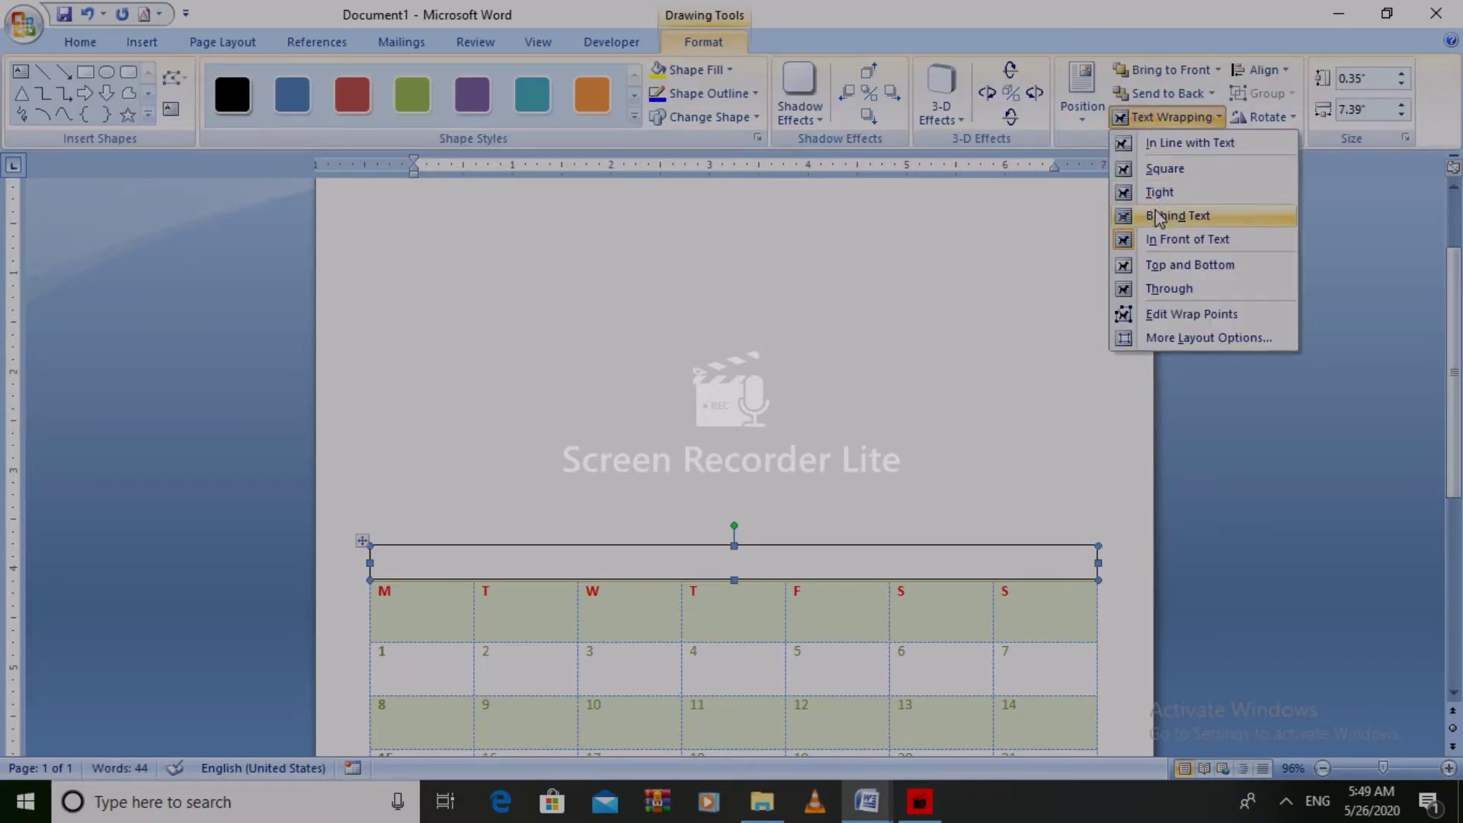
pyautogui.click(1157, 217)
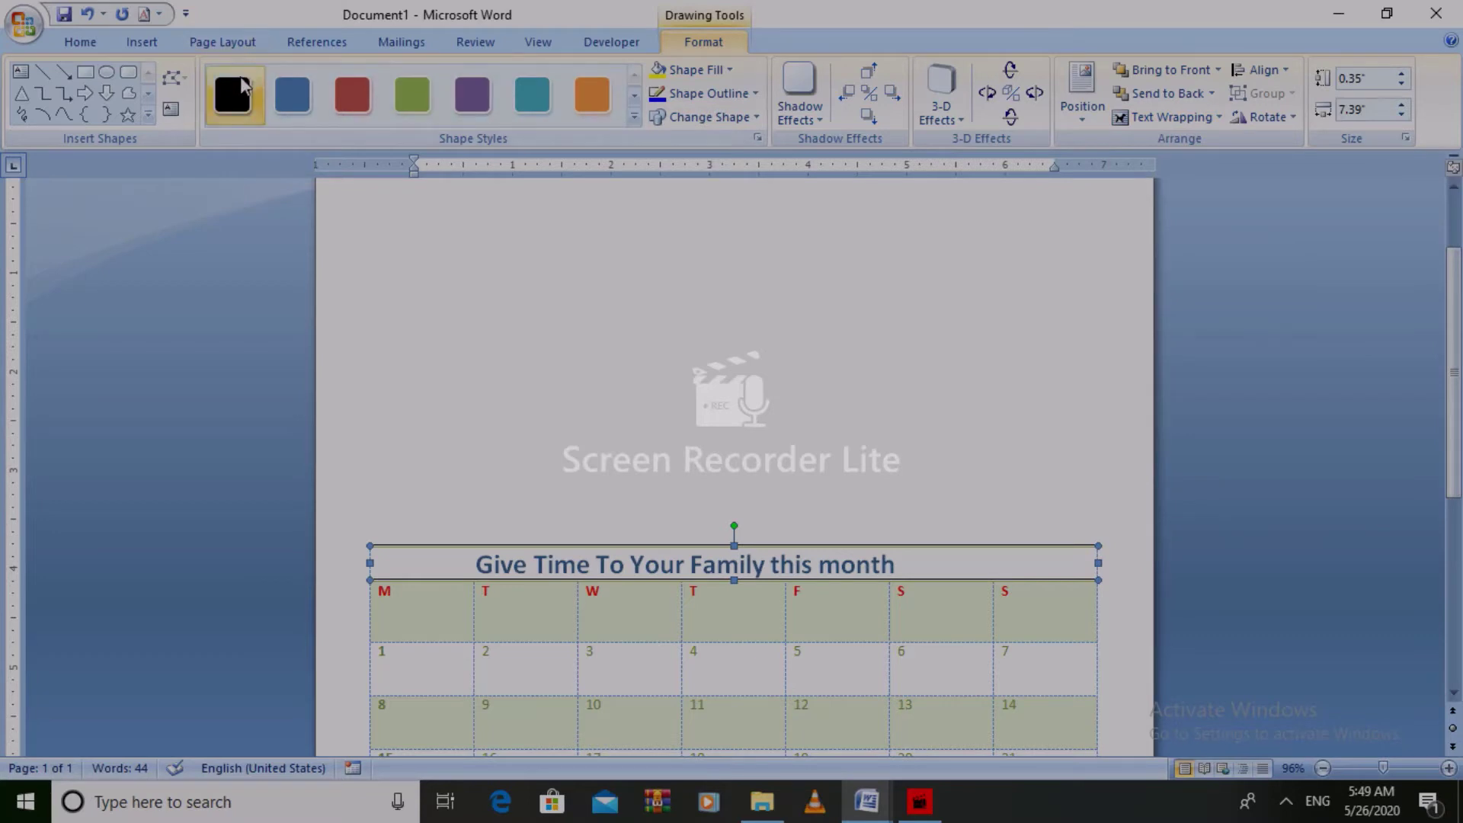
pyautogui.click(239, 90)
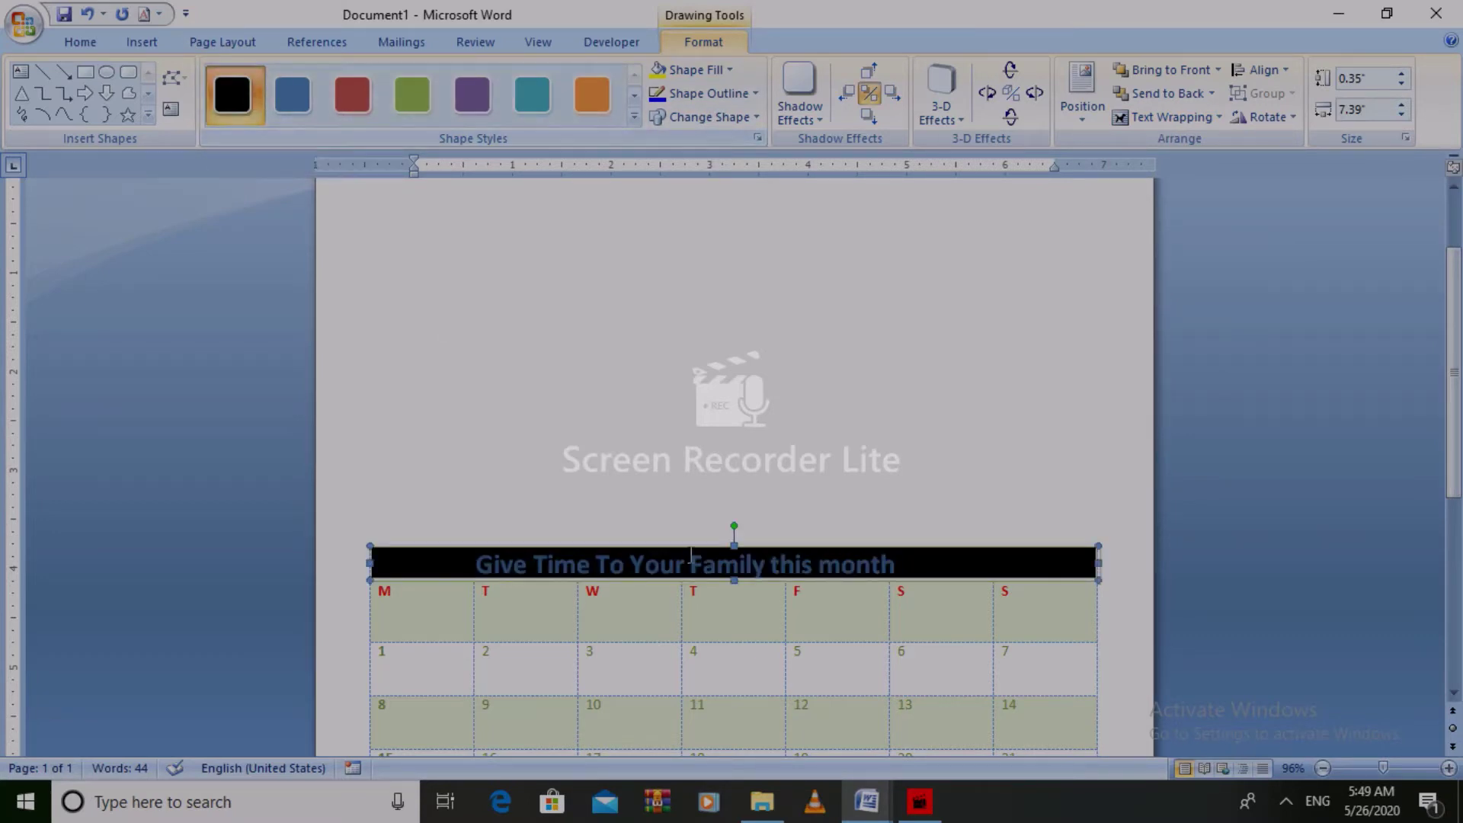
# - Turn the motto text white
pyautogui.moveTo(906, 571)
pyautogui.mouseDown()
pyautogui.moveTo(498, 541)
pyautogui.moveTo(477, 564)
pyautogui.mouseUp()
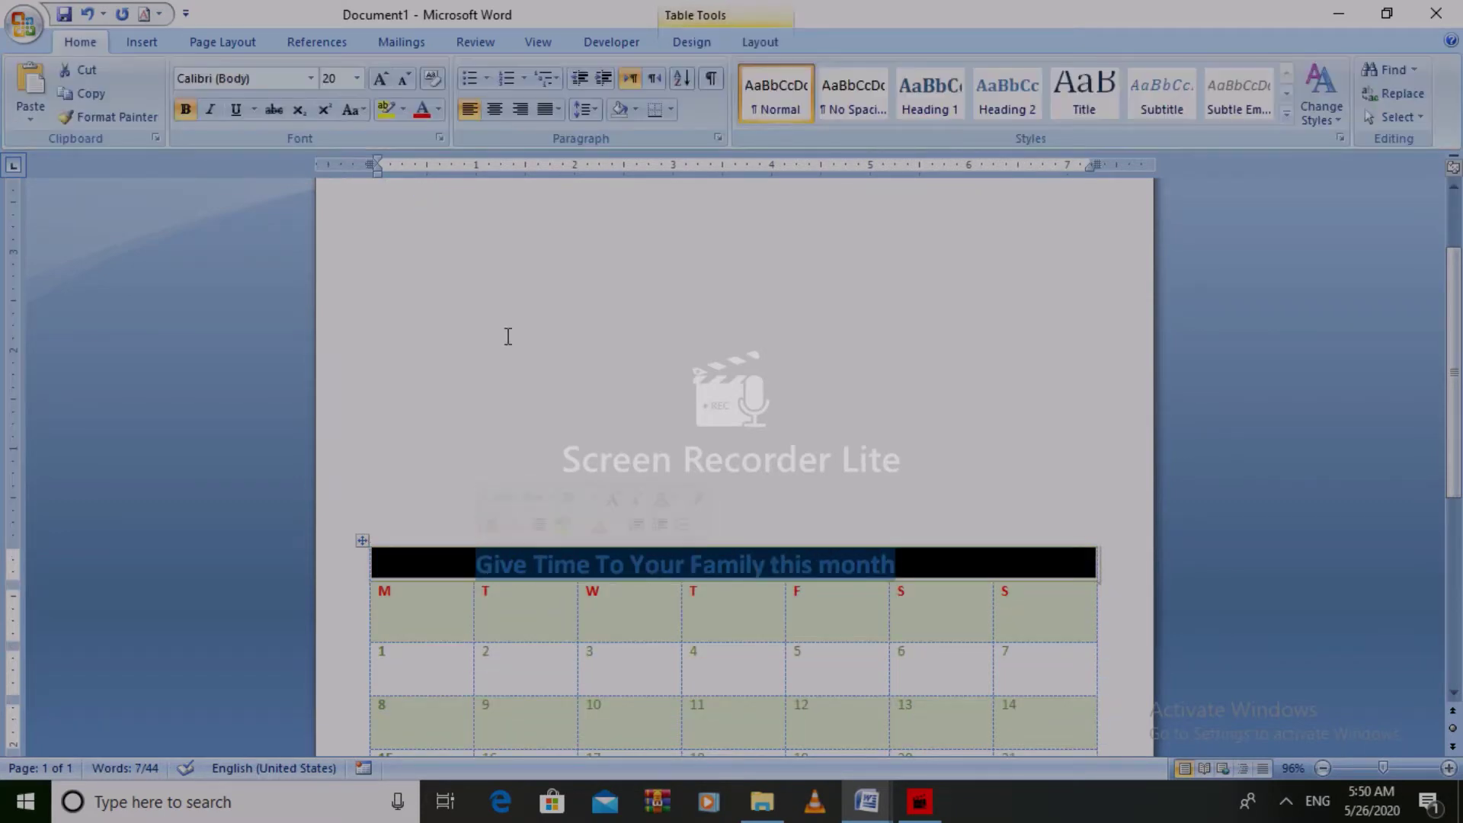
pyautogui.click(439, 109)
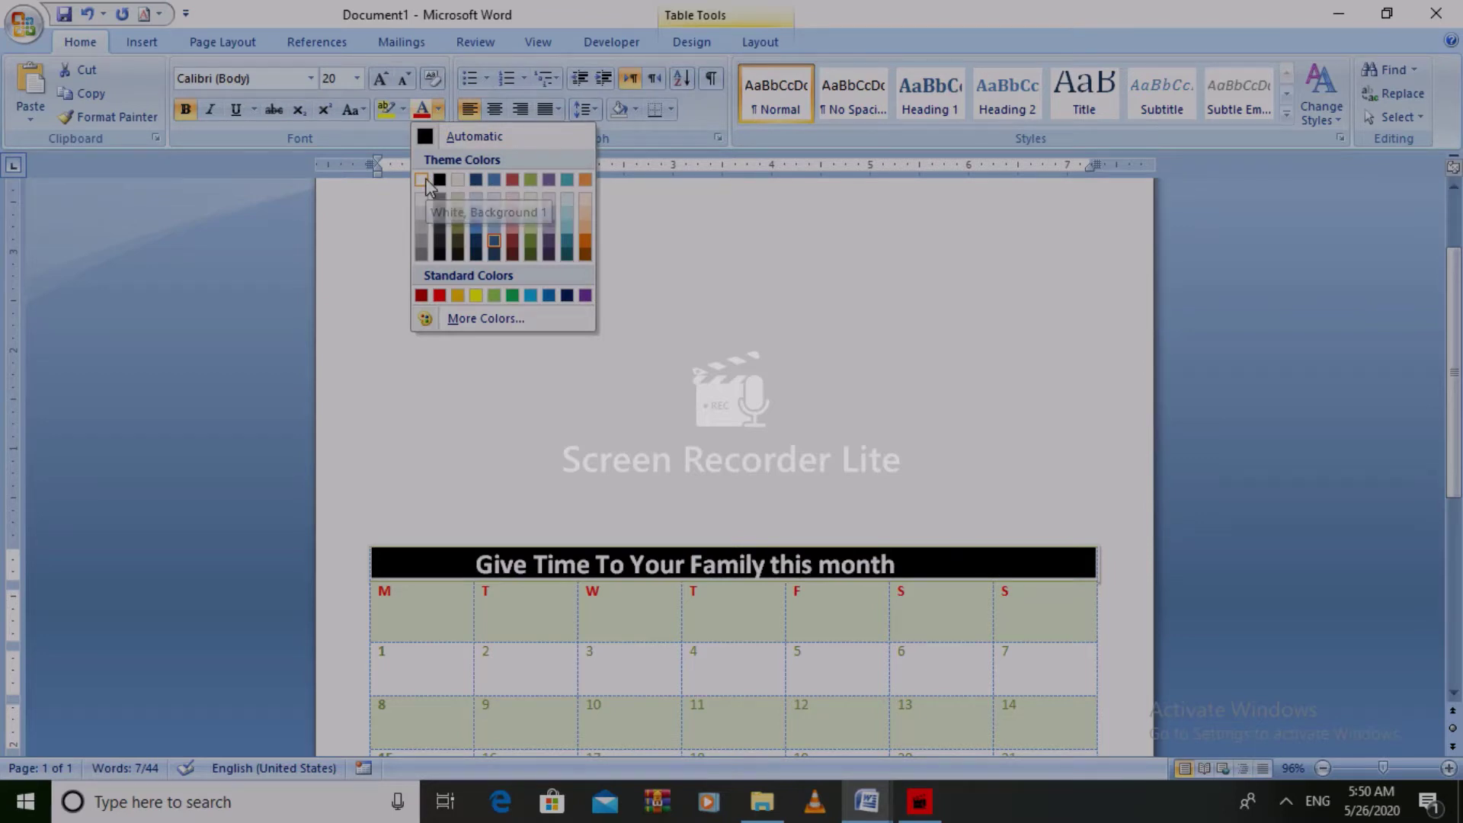
pyautogui.click(422, 181)
pyautogui.click(881, 455)
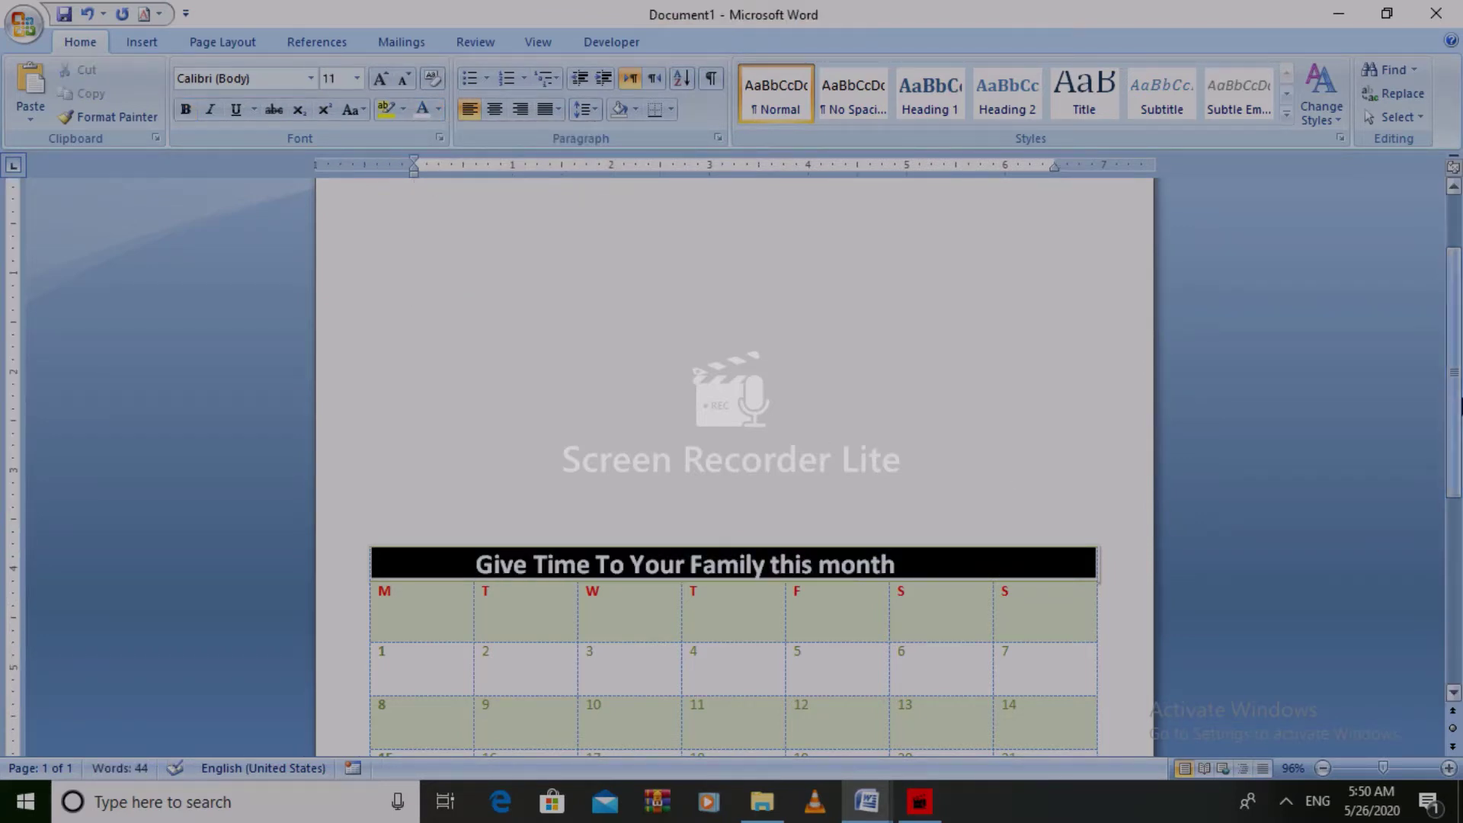
pyautogui.hotkey('alt', 'n')
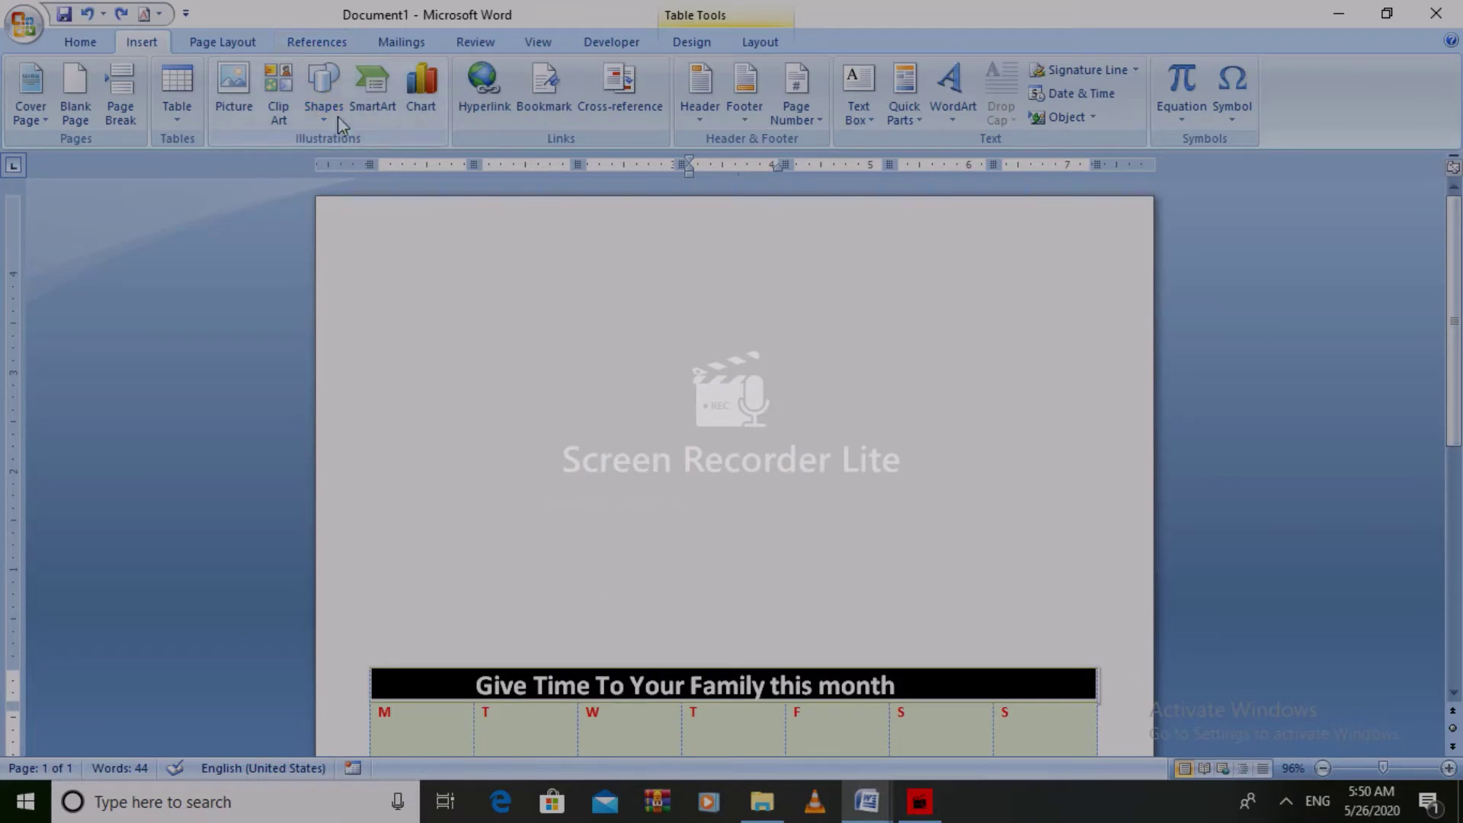
# - Draw a large rectangle above the motto banner, lined up with the table
pyautogui.click(337, 94)
pyautogui.click(379, 162)
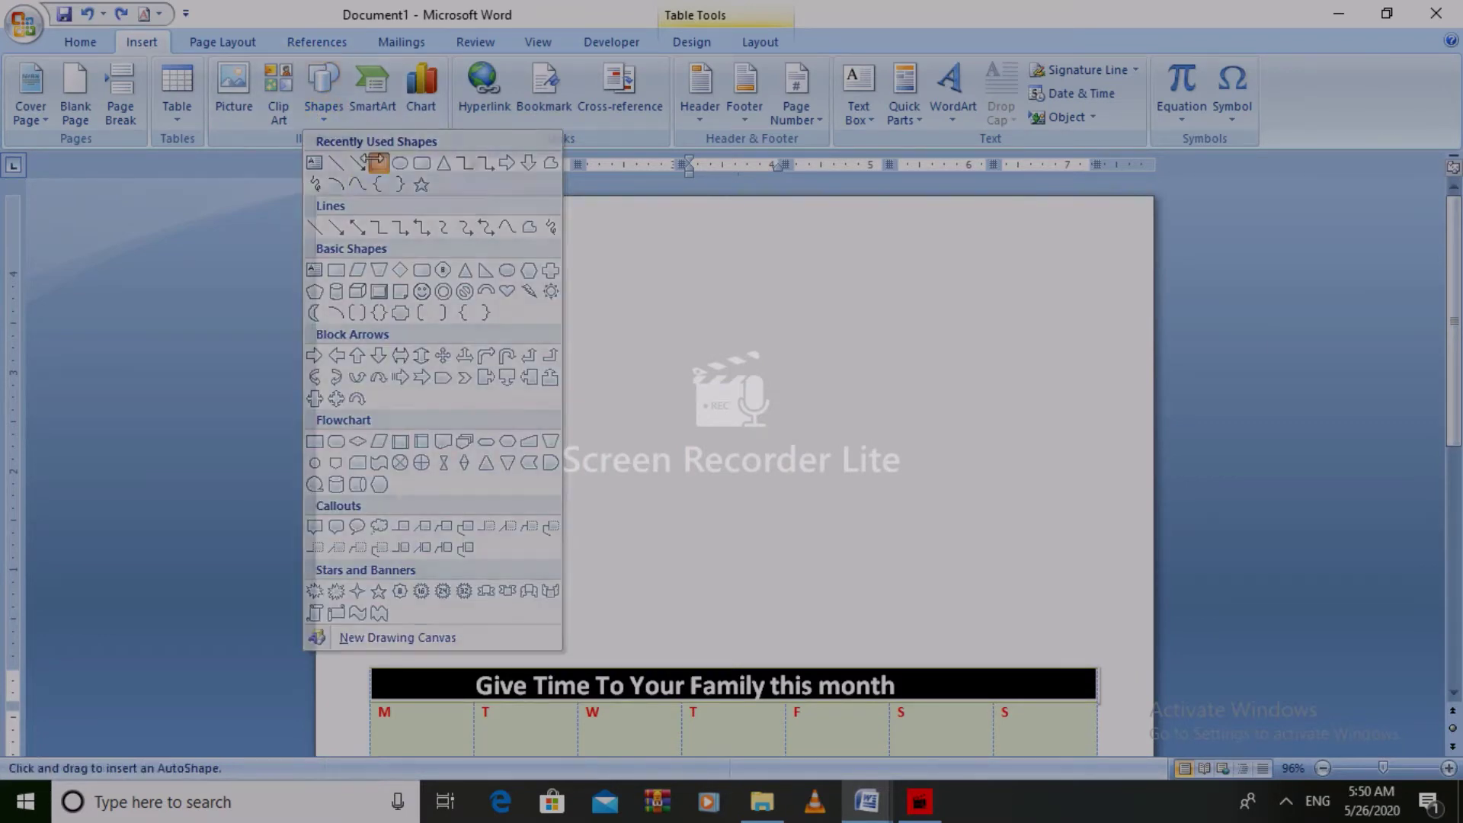
pyautogui.moveTo(374, 293); pyautogui.dragTo(1108, 664)
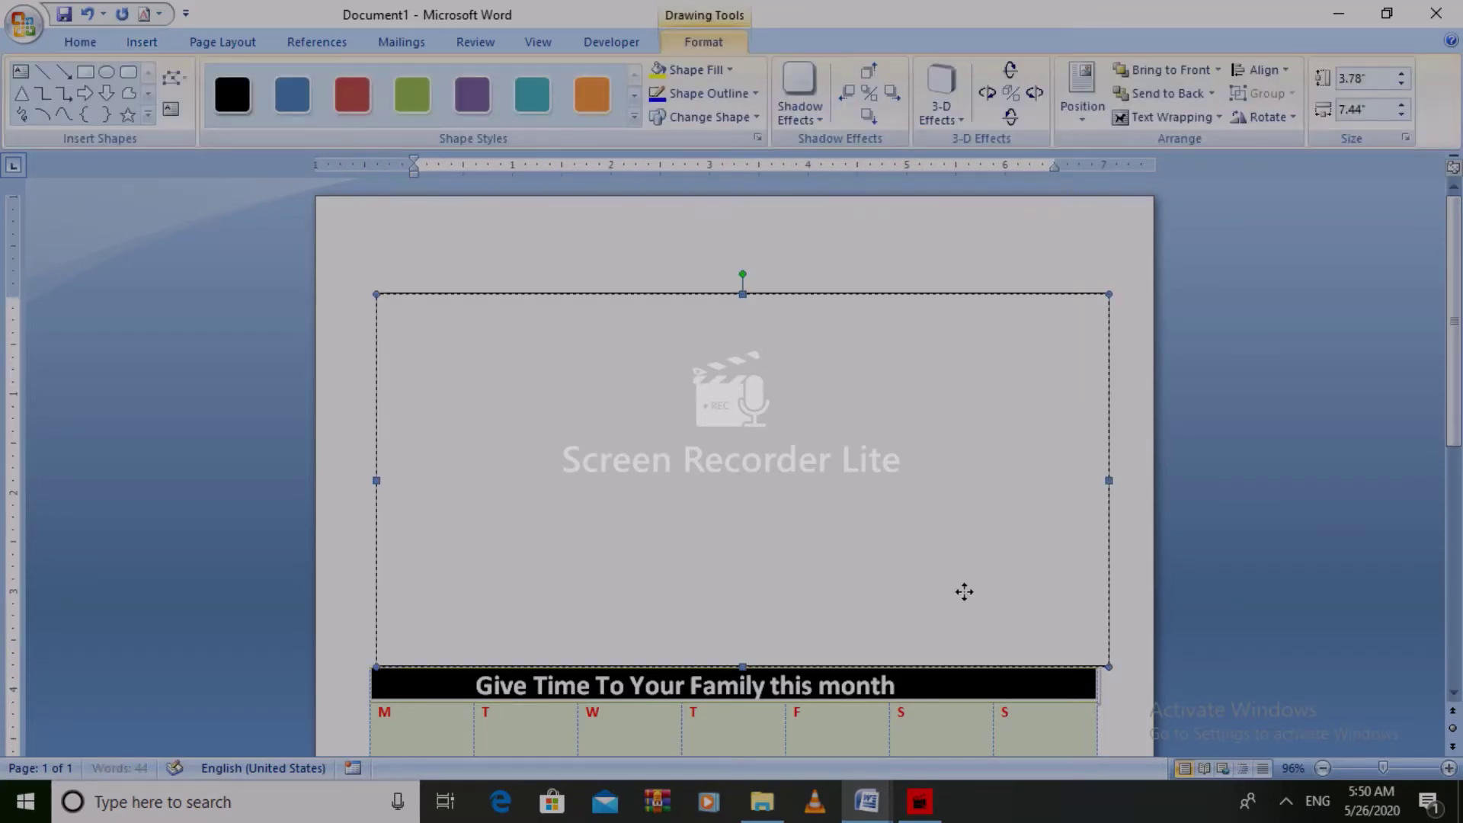
pyautogui.moveTo(963, 592); pyautogui.dragTo(956, 597)
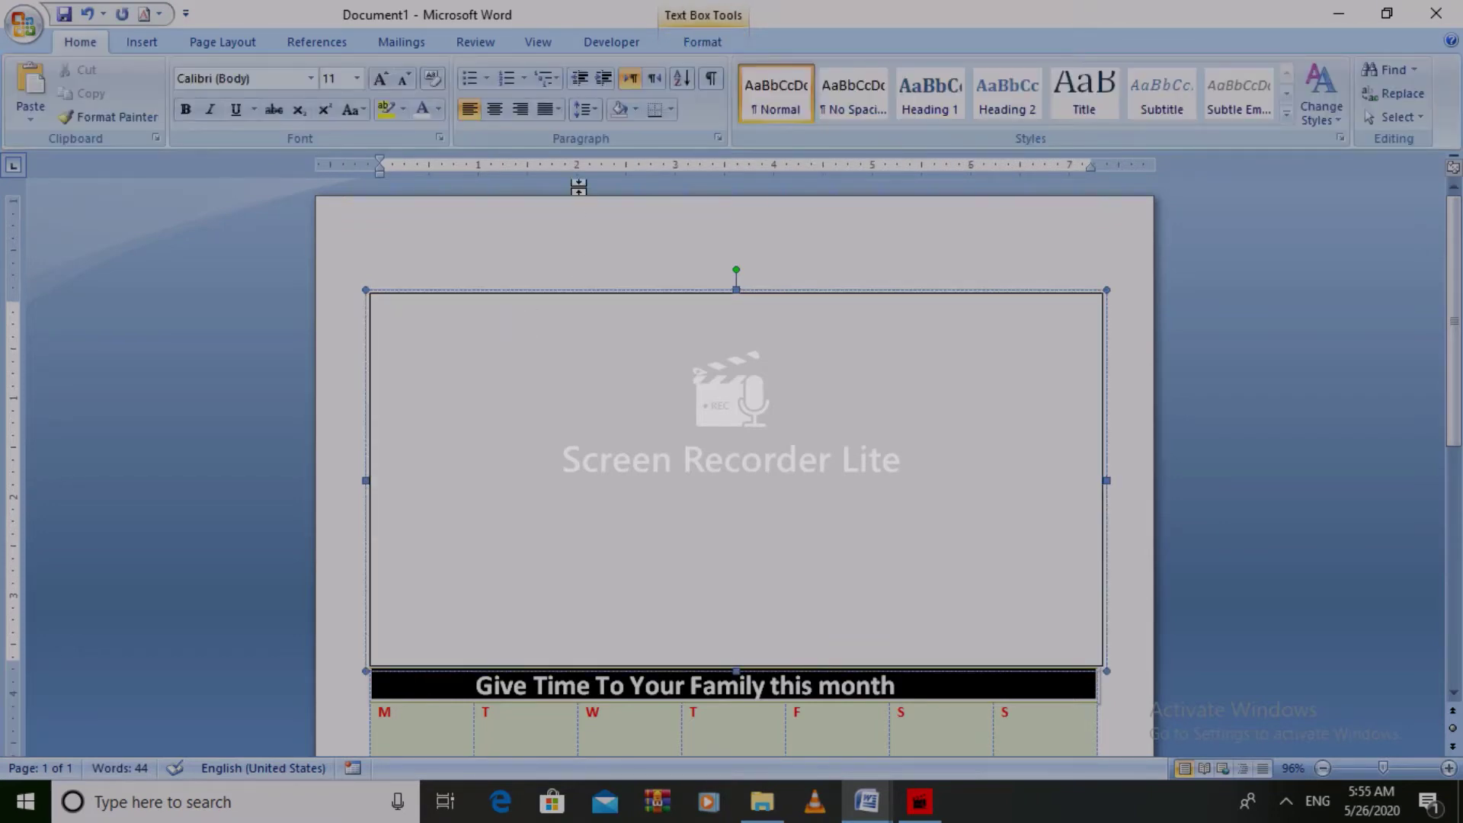
# - Shade the box olive green and type a row of dashes across its top
pyautogui.click(635, 112)
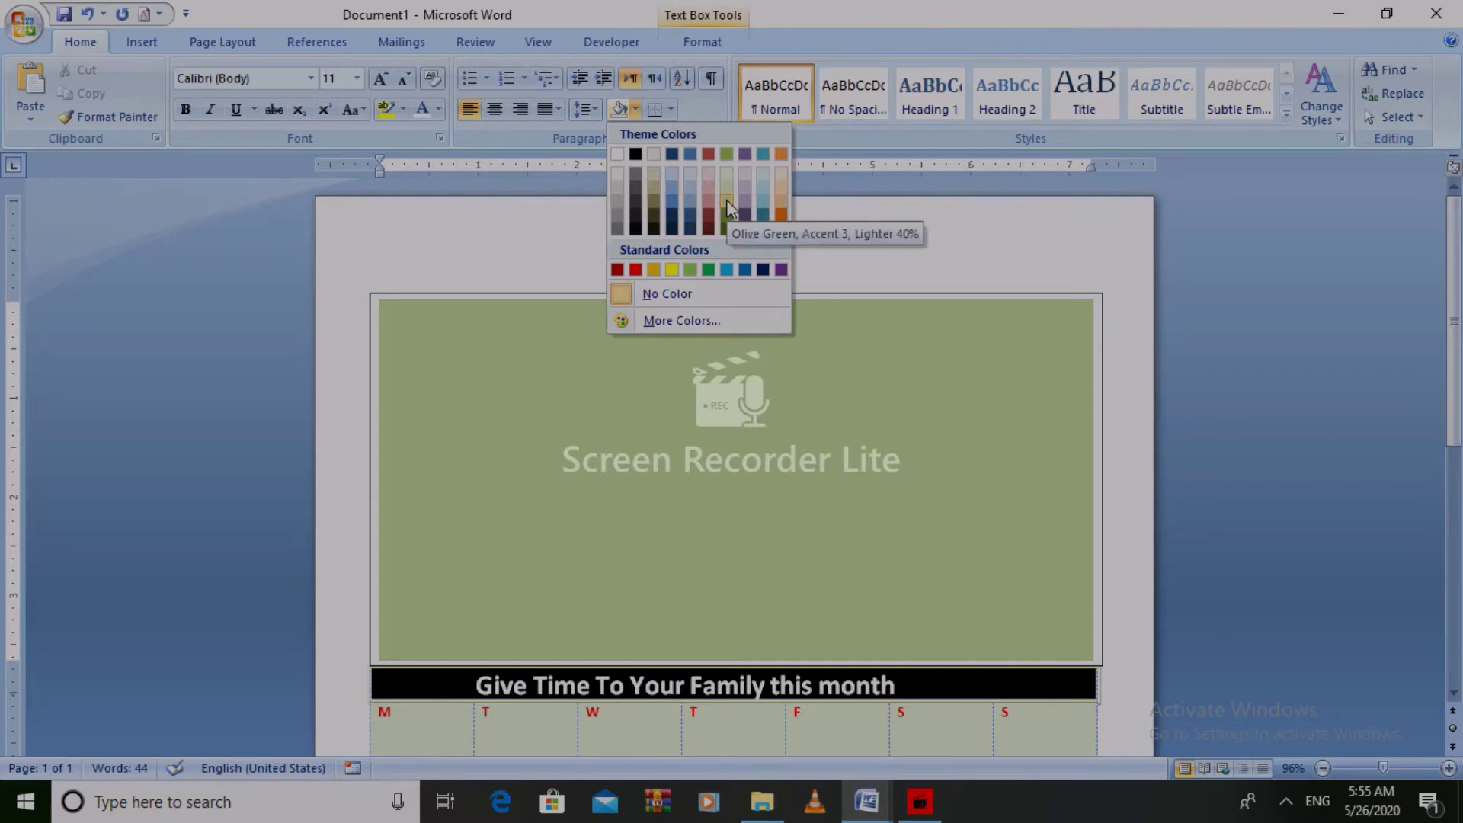
pyautogui.click(725, 200)
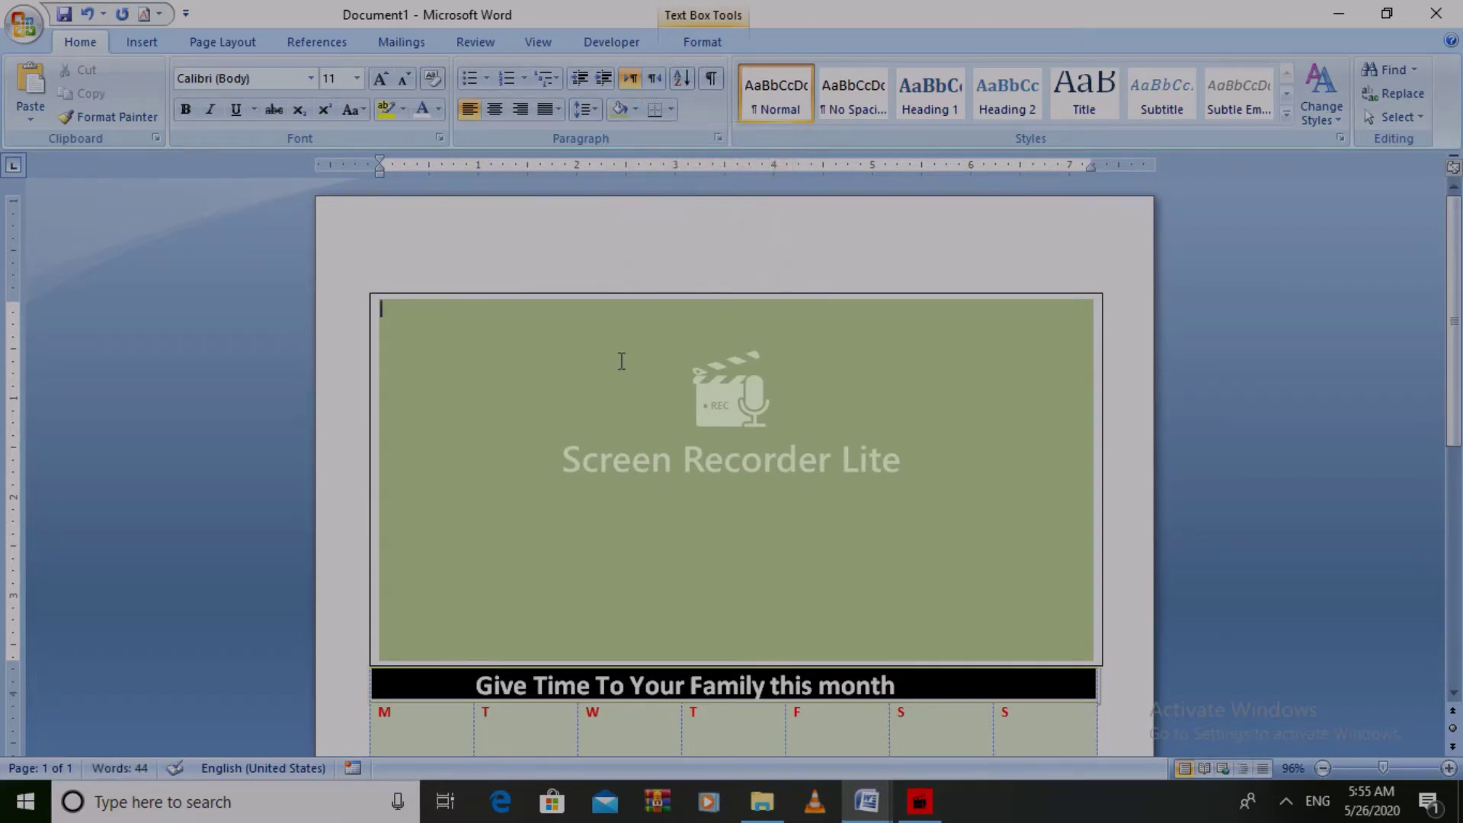
pyautogui.press('Escape')
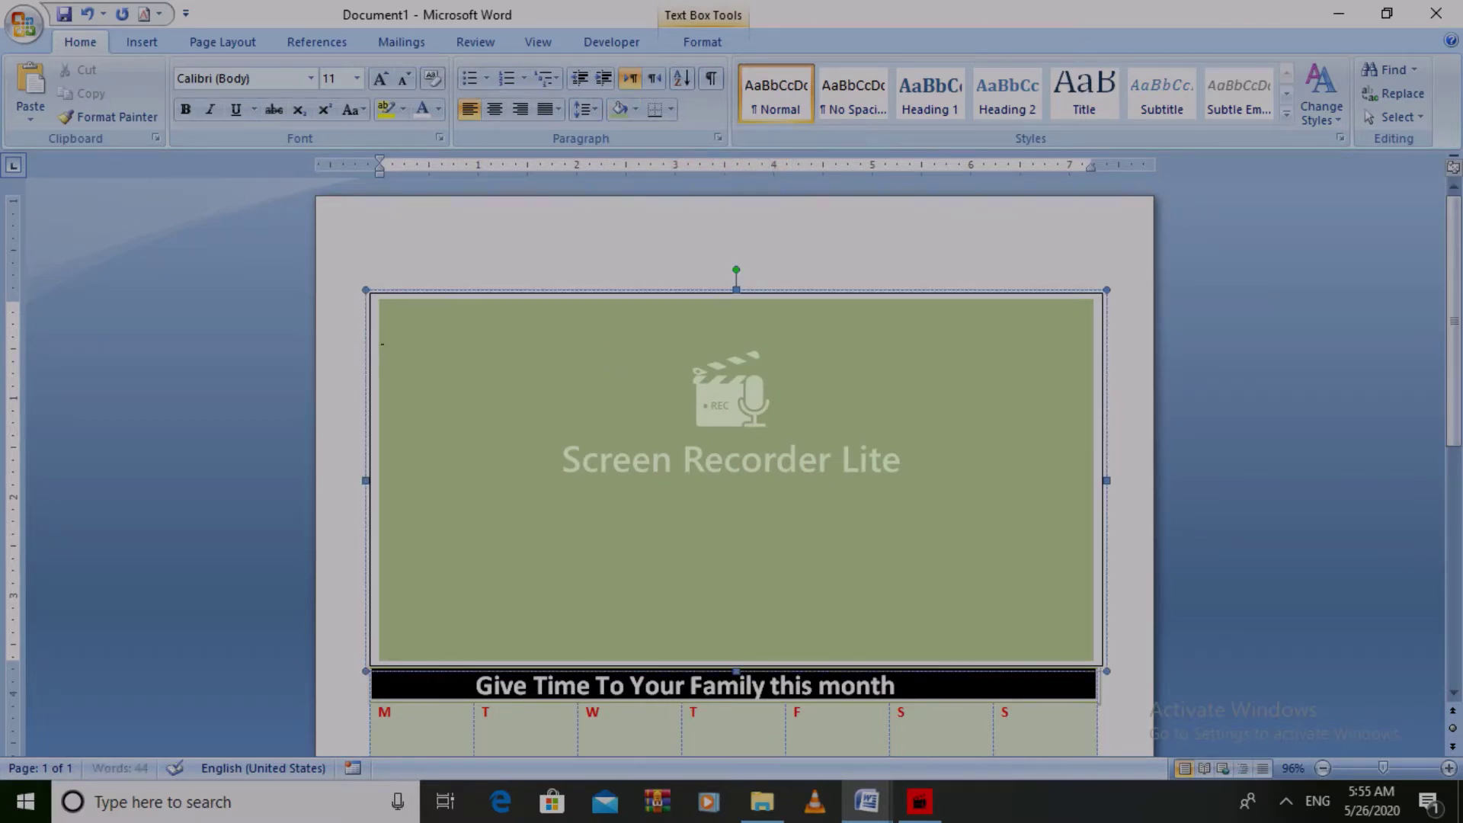
pyautogui.write('-----')
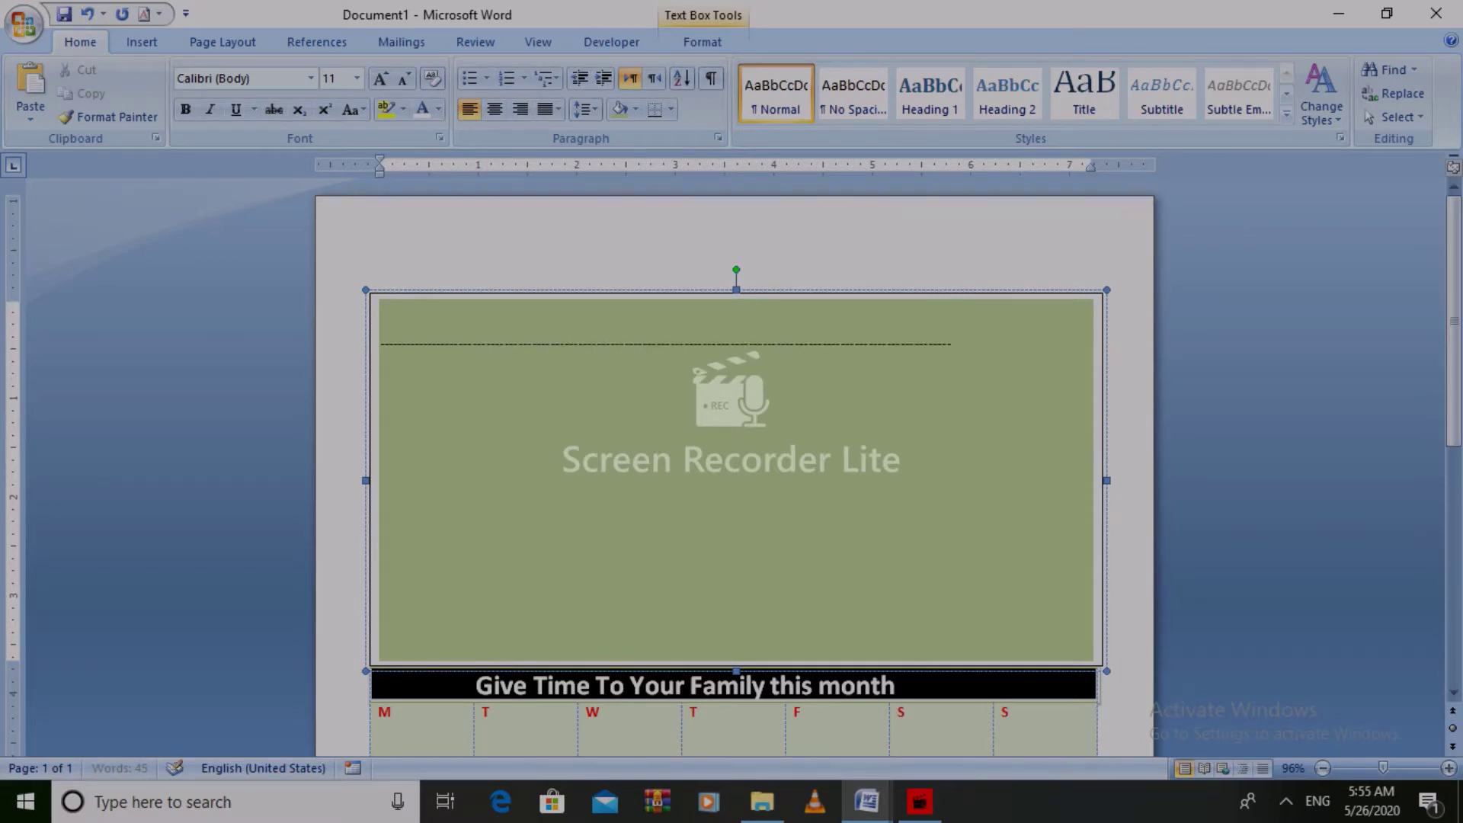
# - Draw a small circle above the green box's top-left corner and duplicate it twice with Ctrl+D
pyautogui.click(142, 42)
pyautogui.click(323, 95)
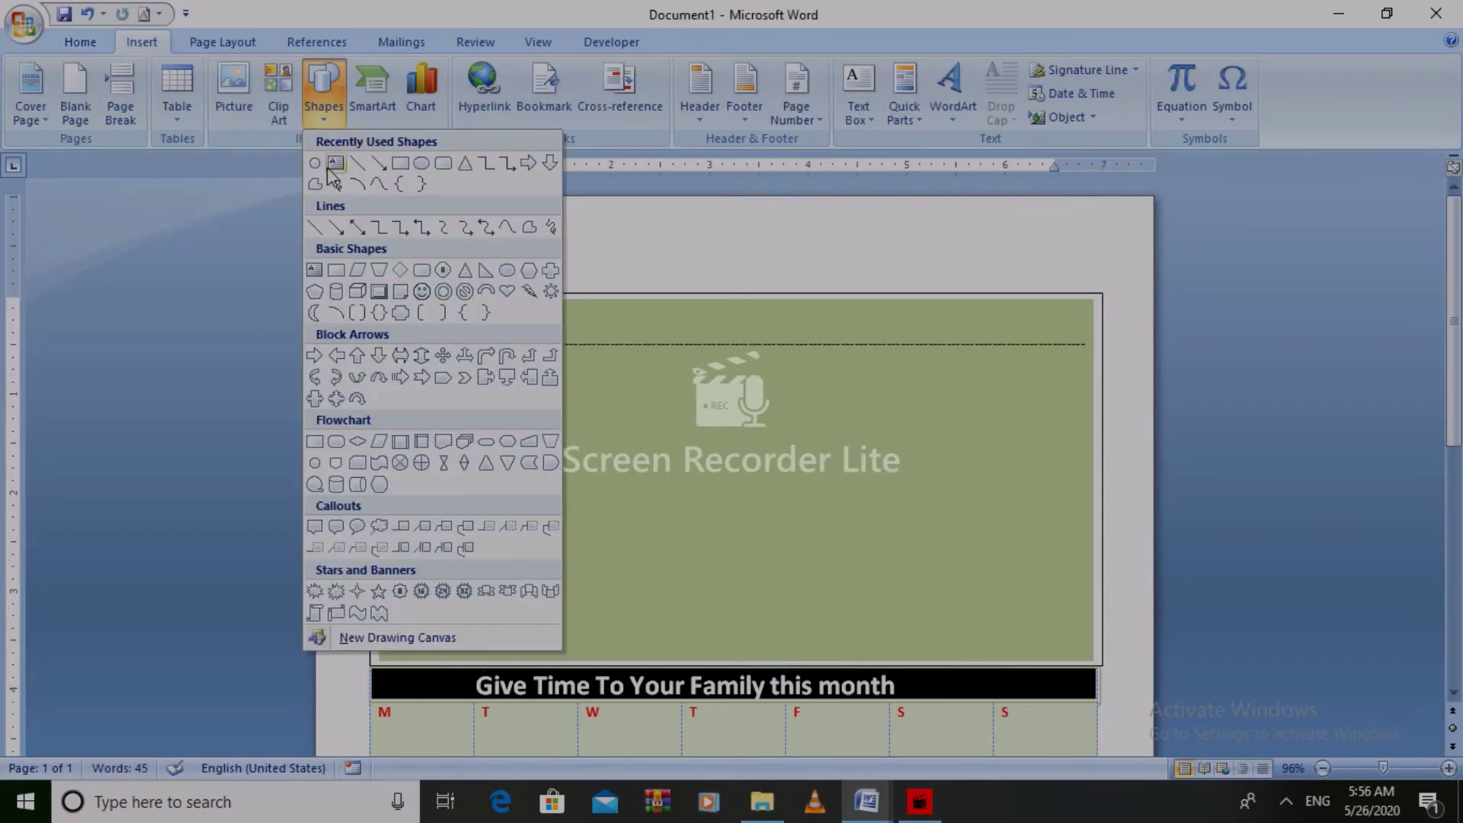
pyautogui.click(319, 170)
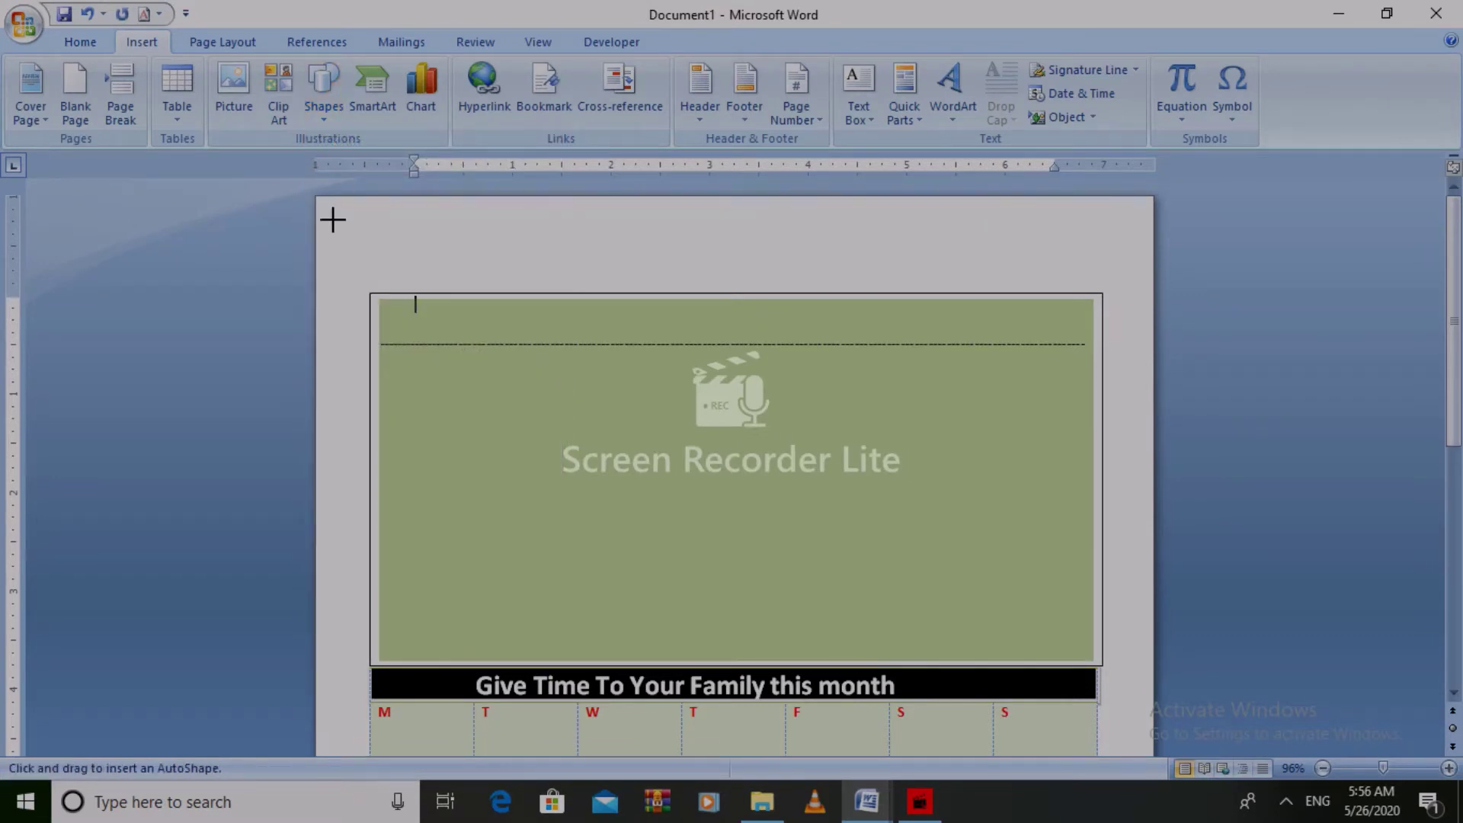
pyautogui.moveTo(332, 220); pyautogui.dragTo(350, 238)
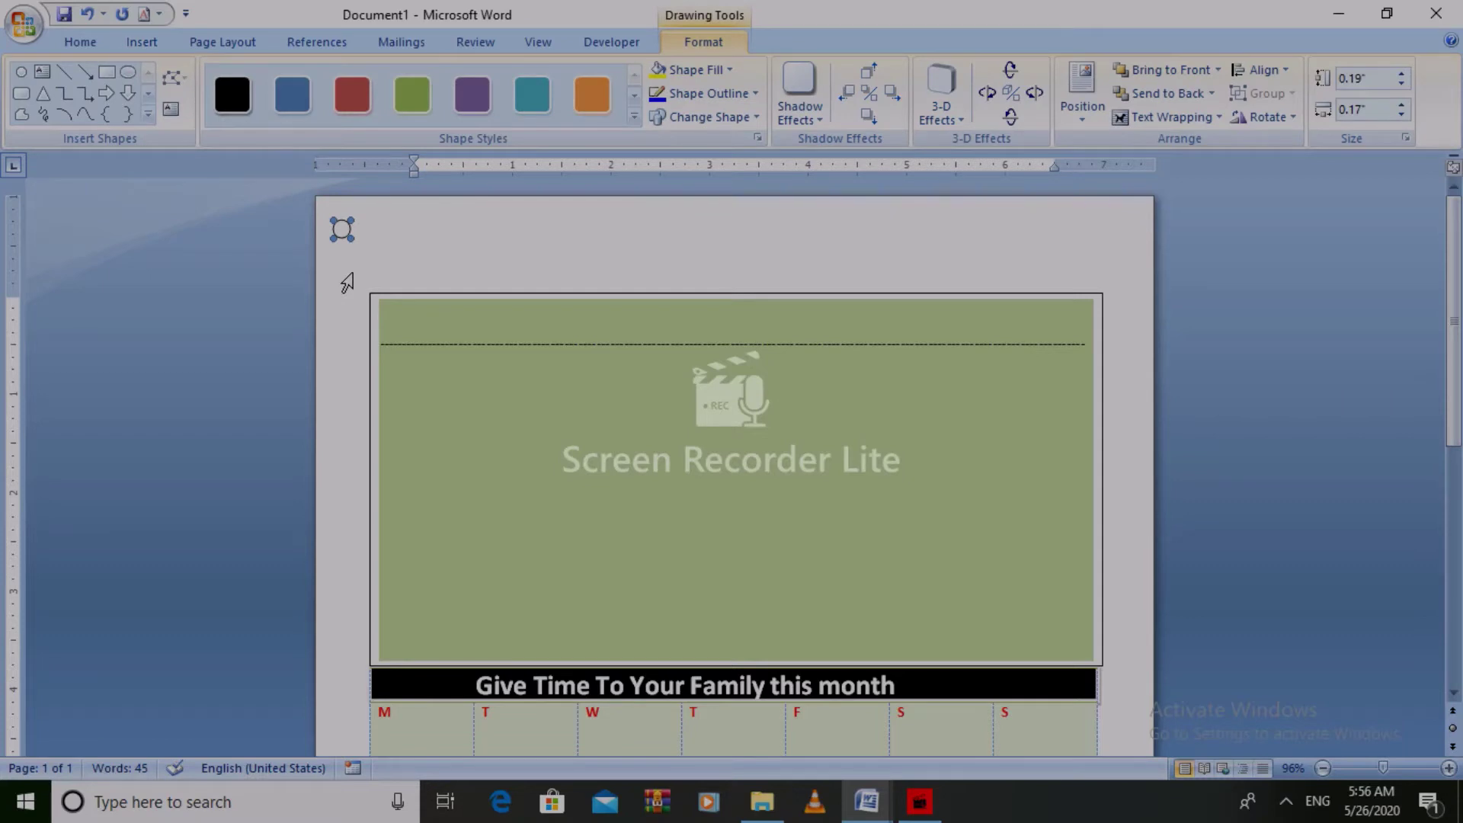
pyautogui.hotkey('ctrl', 'd')
pyautogui.hotkey('ctrl', 'd')
pyautogui.hotkey('ctrl', 'd')
pyautogui.hotkey('ctrl', 'd')
pyautogui.hotkey('ctrl', 'd')
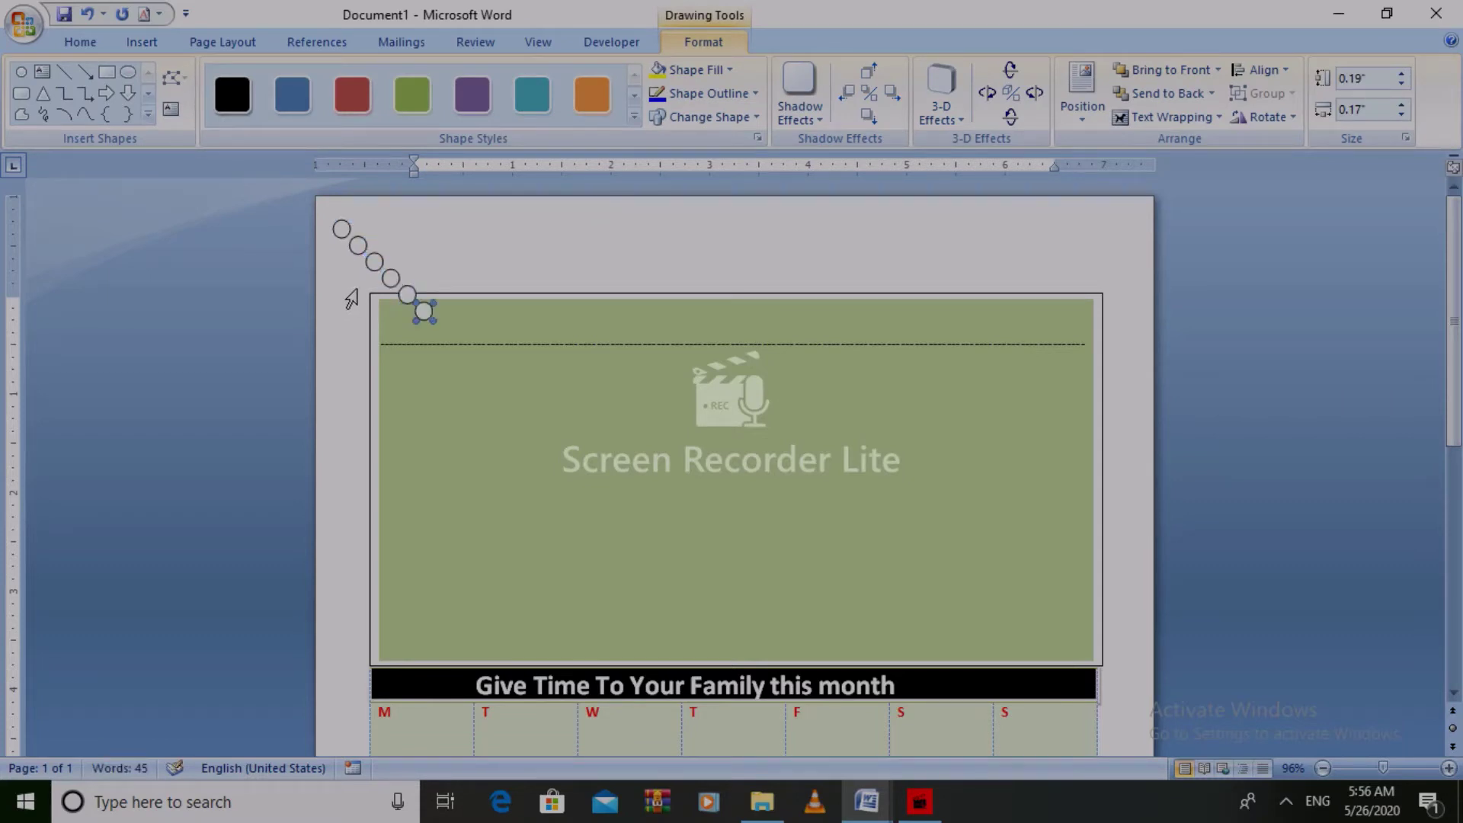
pyautogui.hotkey('ctrl', 'd')
pyautogui.hotkey('ctrl', 'd')
pyautogui.hotkey('ctrl', 'd')
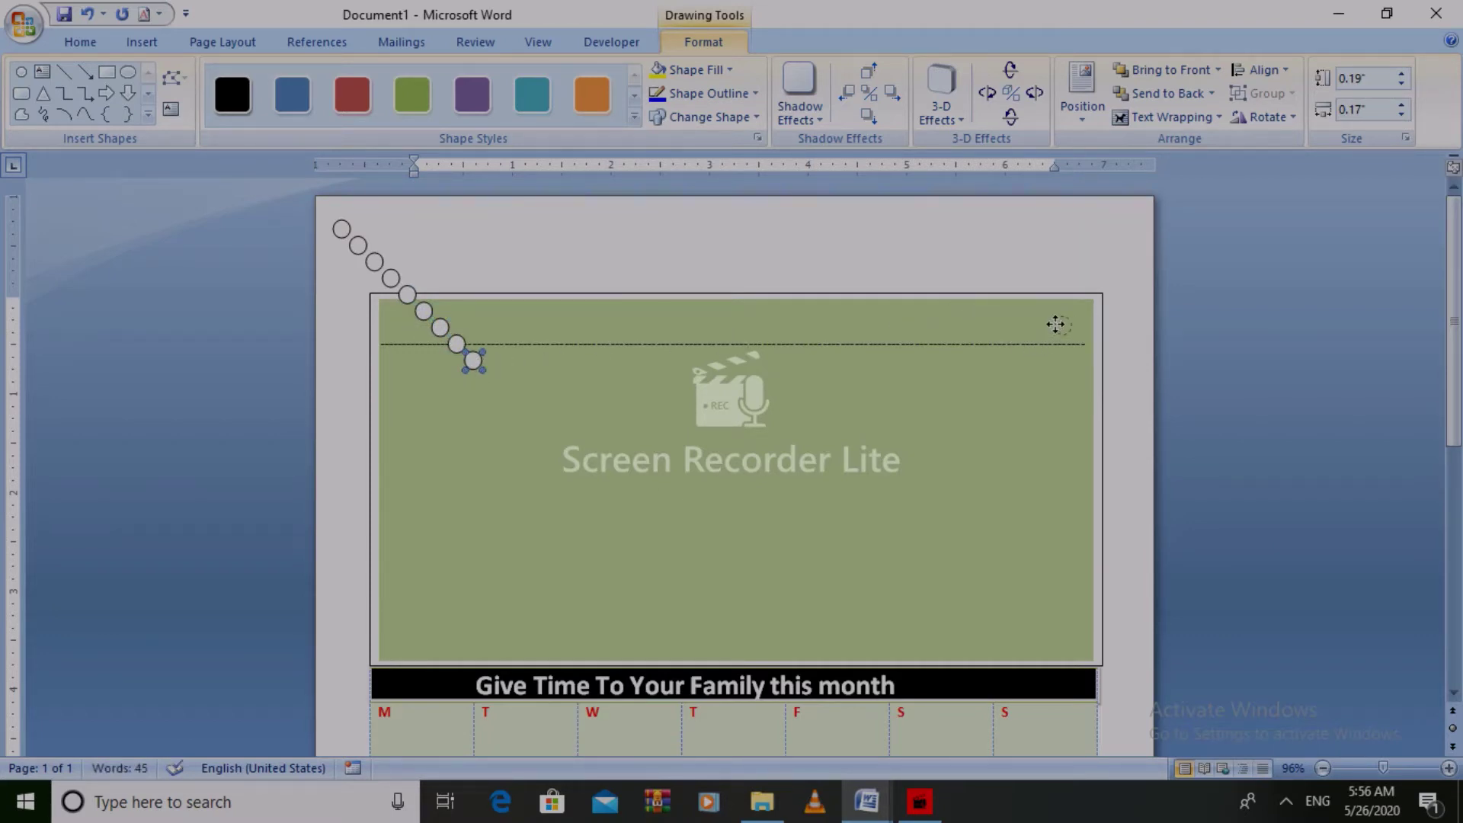
# - Move two of the circles to the green box's top-right corner
pyautogui.moveTo(1055, 324); pyautogui.dragTo(1058, 326)
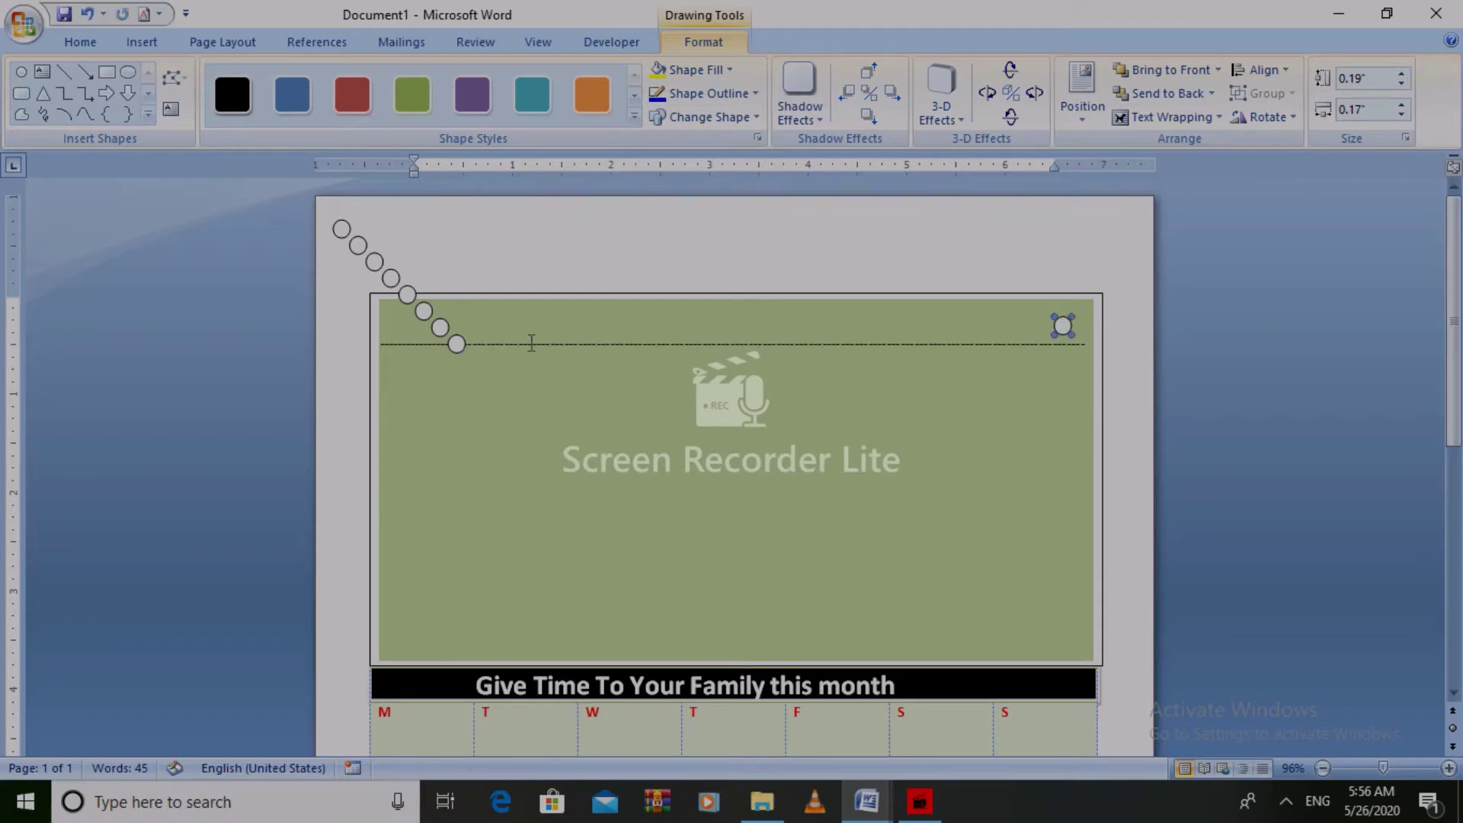
pyautogui.click(455, 344)
pyautogui.moveTo(1000, 326); pyautogui.dragTo(1001, 327)
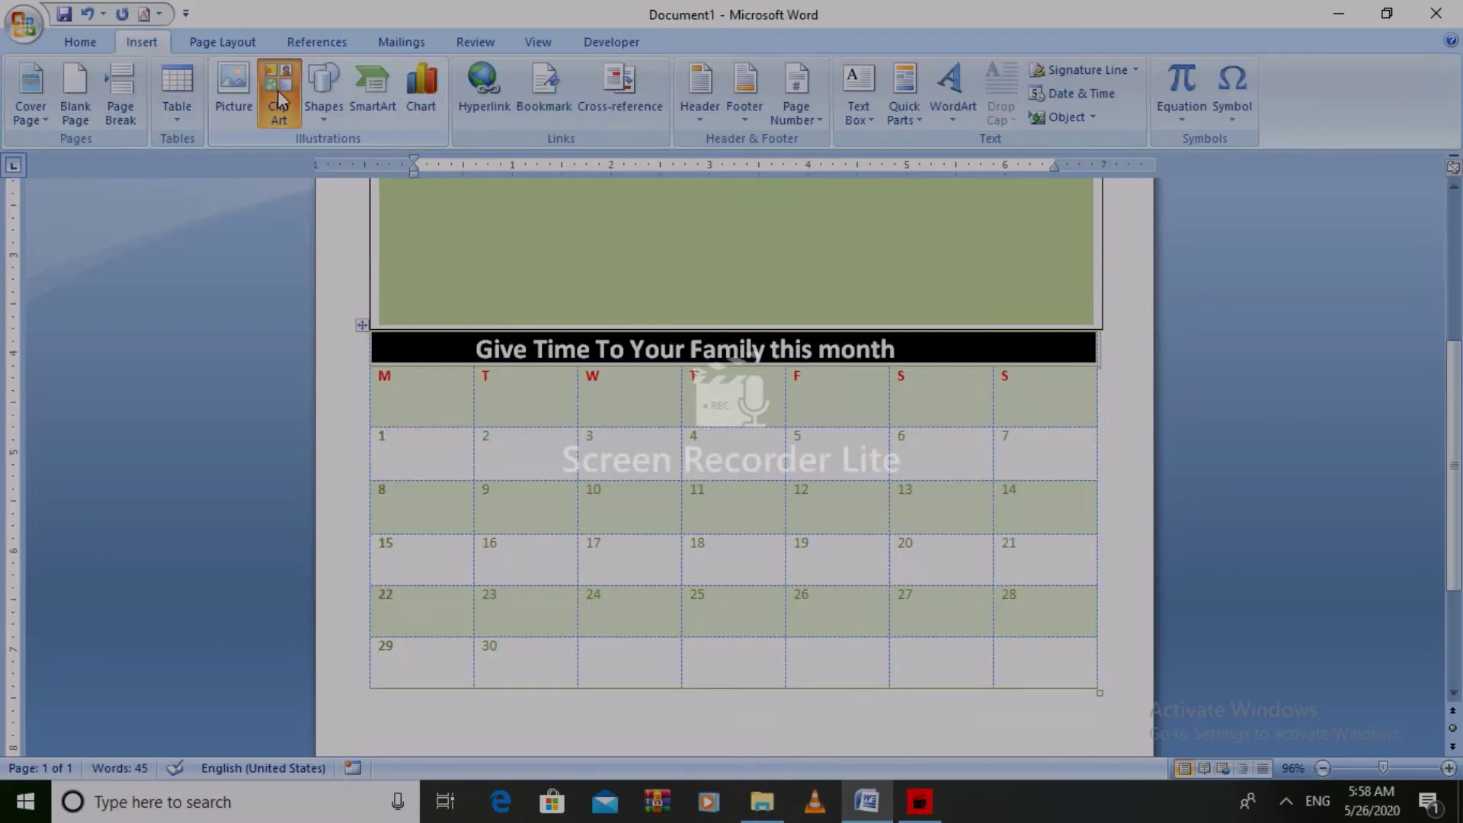
# - Search Clip Art for a clock and insert the alarm-clock image
pyautogui.click(279, 99)
pyautogui.click(1330, 213)
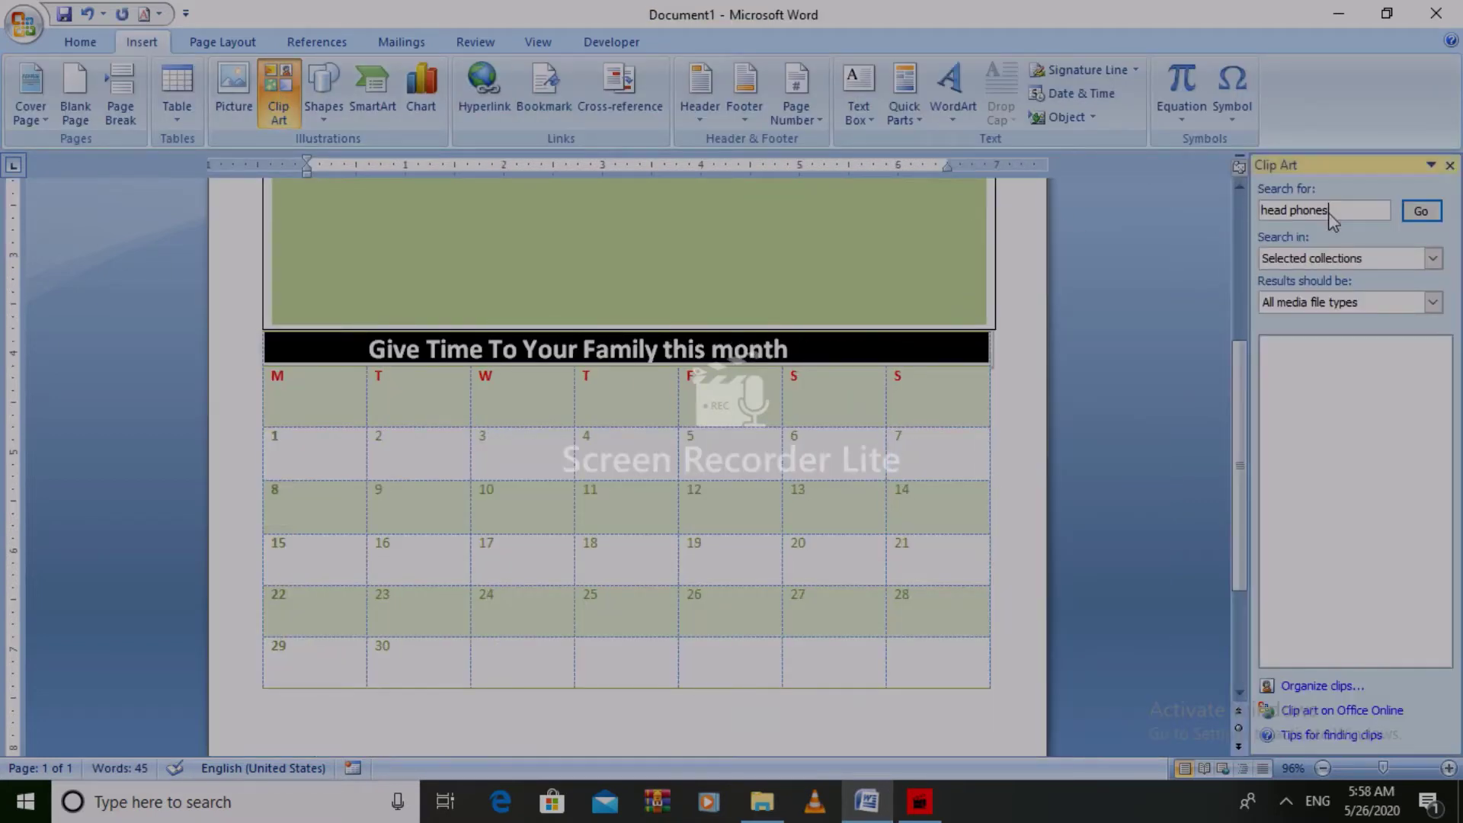
pyautogui.press('BackSpace')
pyautogui.press('BackSpace')
pyautogui.press('BackSpace')
pyautogui.press('Return')
pyautogui.click(1330, 213)
pyautogui.press('BackSpace')
pyautogui.press('BackSpace')
pyautogui.press('BackSpace')
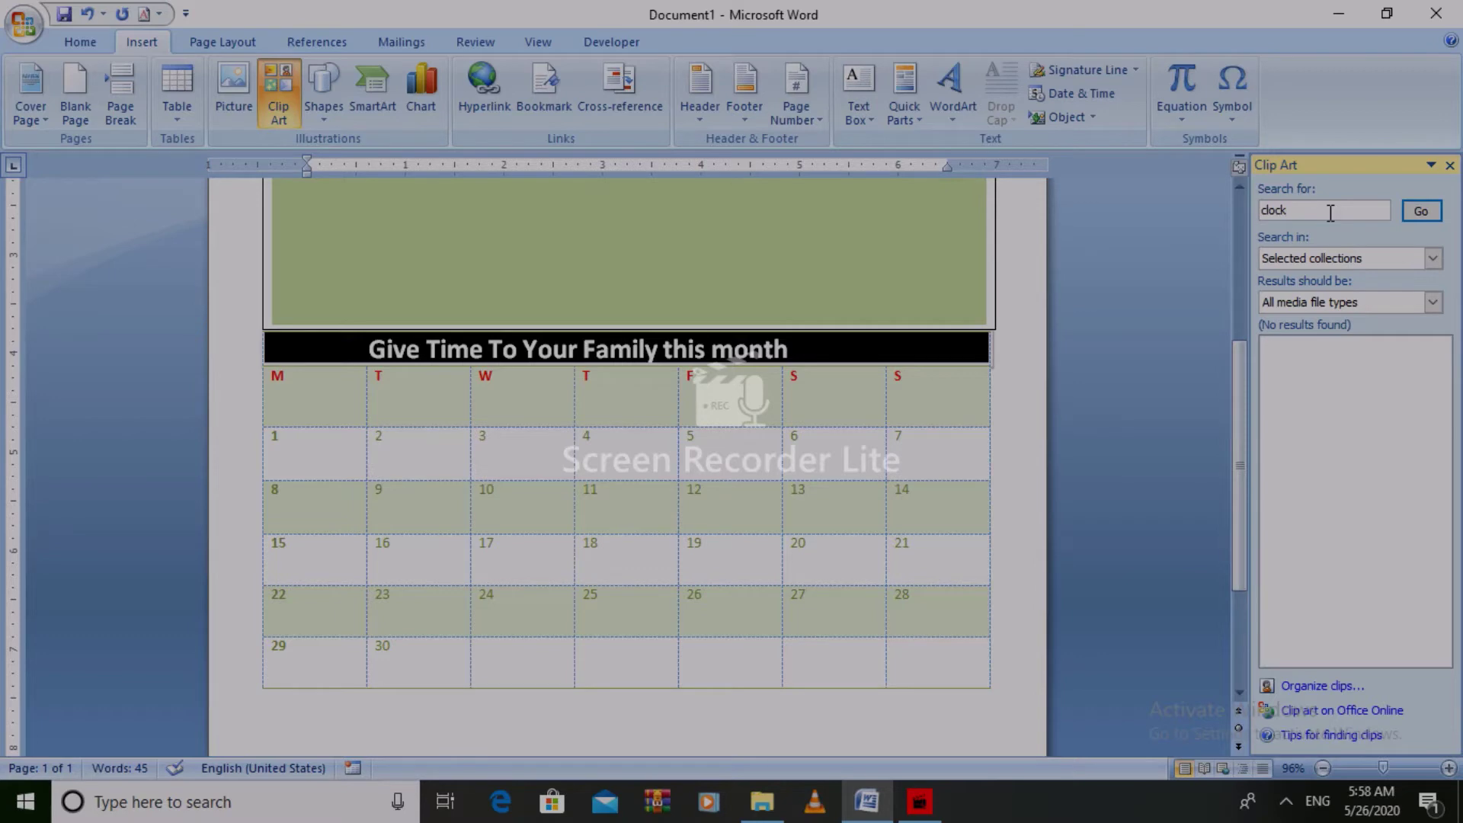
pyautogui.press('Return')
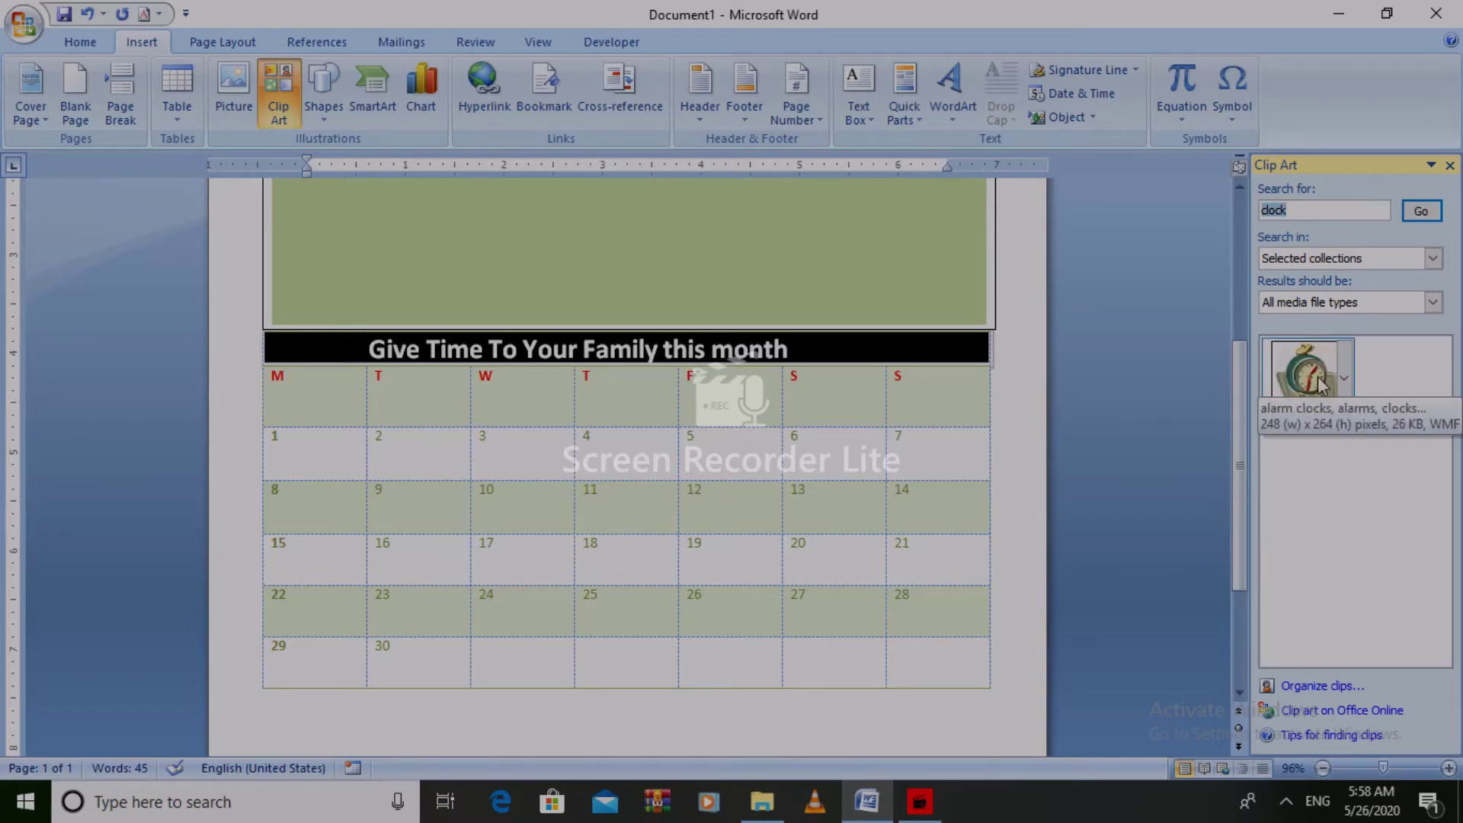
pyautogui.click(1320, 385)
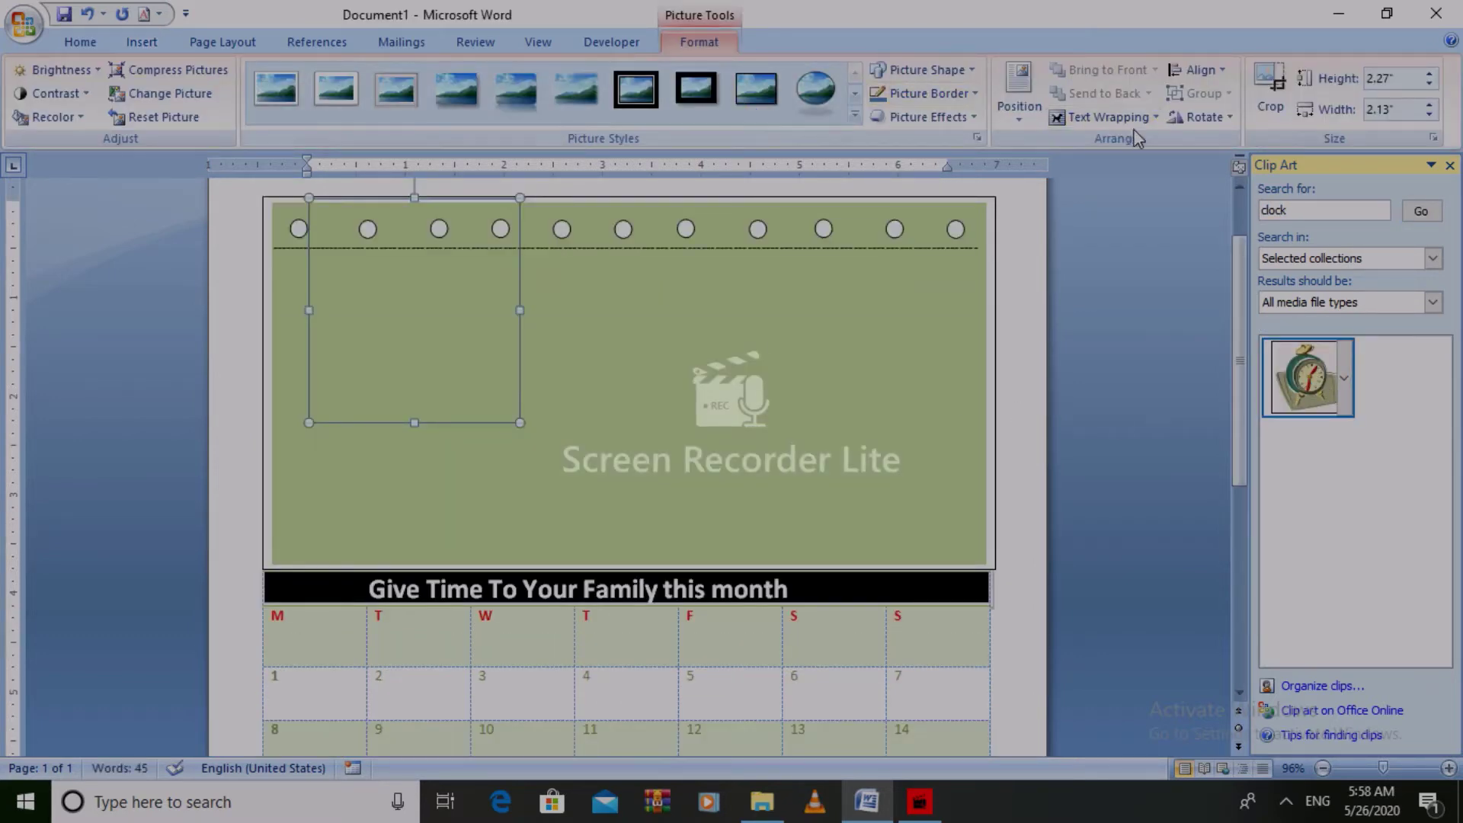
# - Float the clock in front of text, shrink it to about half an inch, and set it after 'this month'
pyautogui.click(1139, 118)
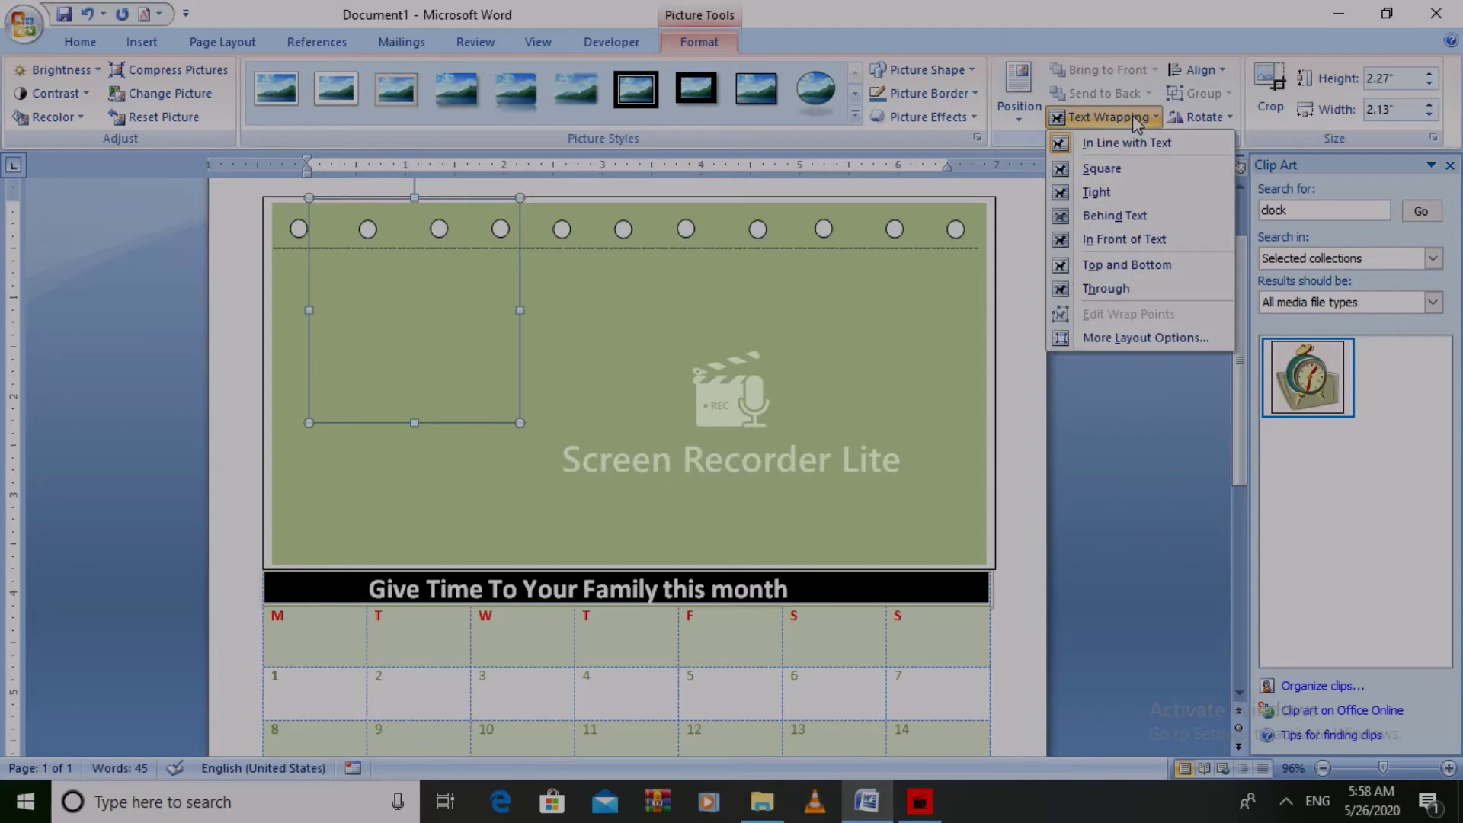
pyautogui.click(1104, 242)
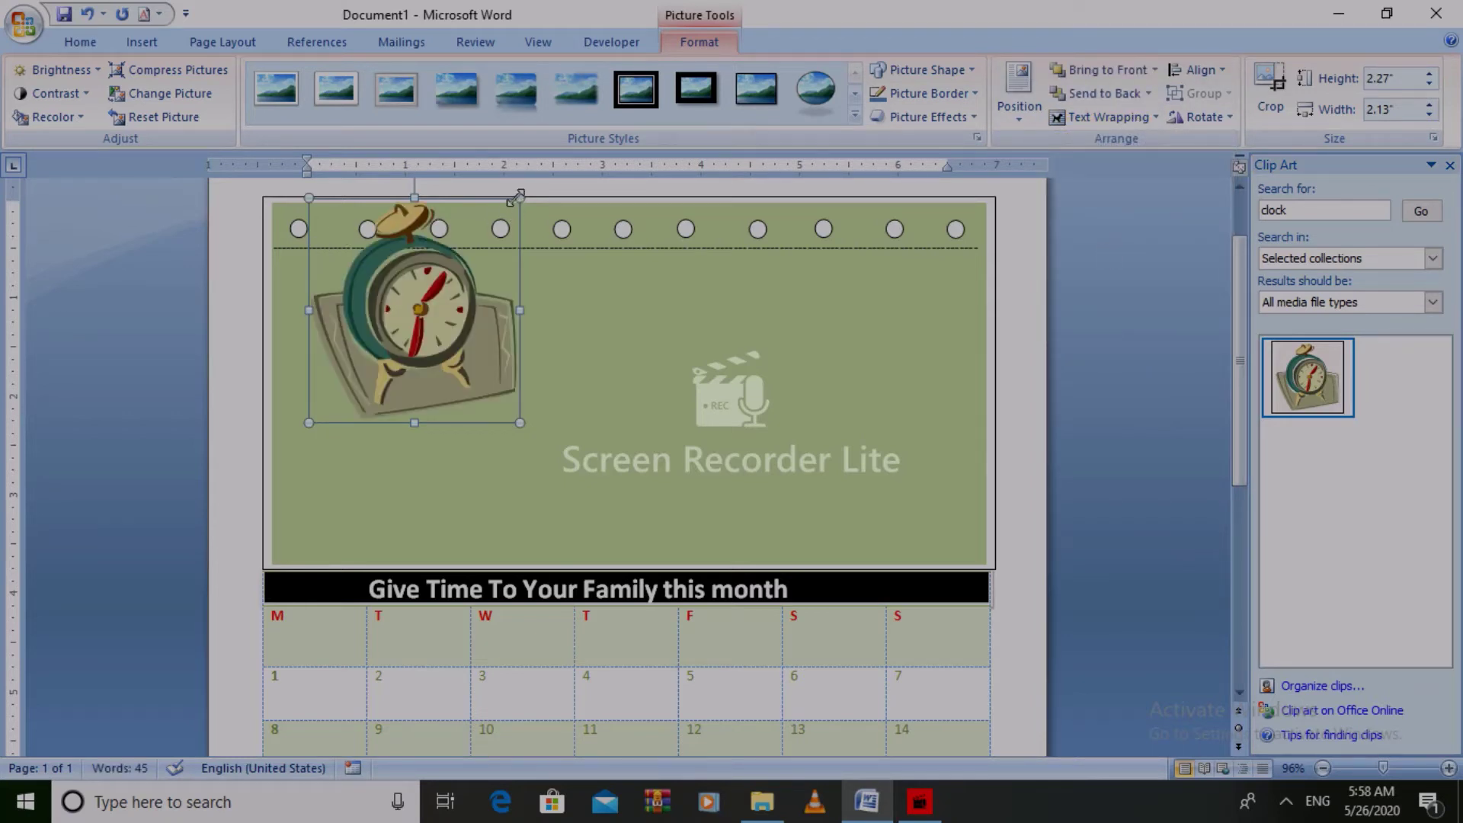
pyautogui.moveTo(519, 197); pyautogui.dragTo(358, 371)
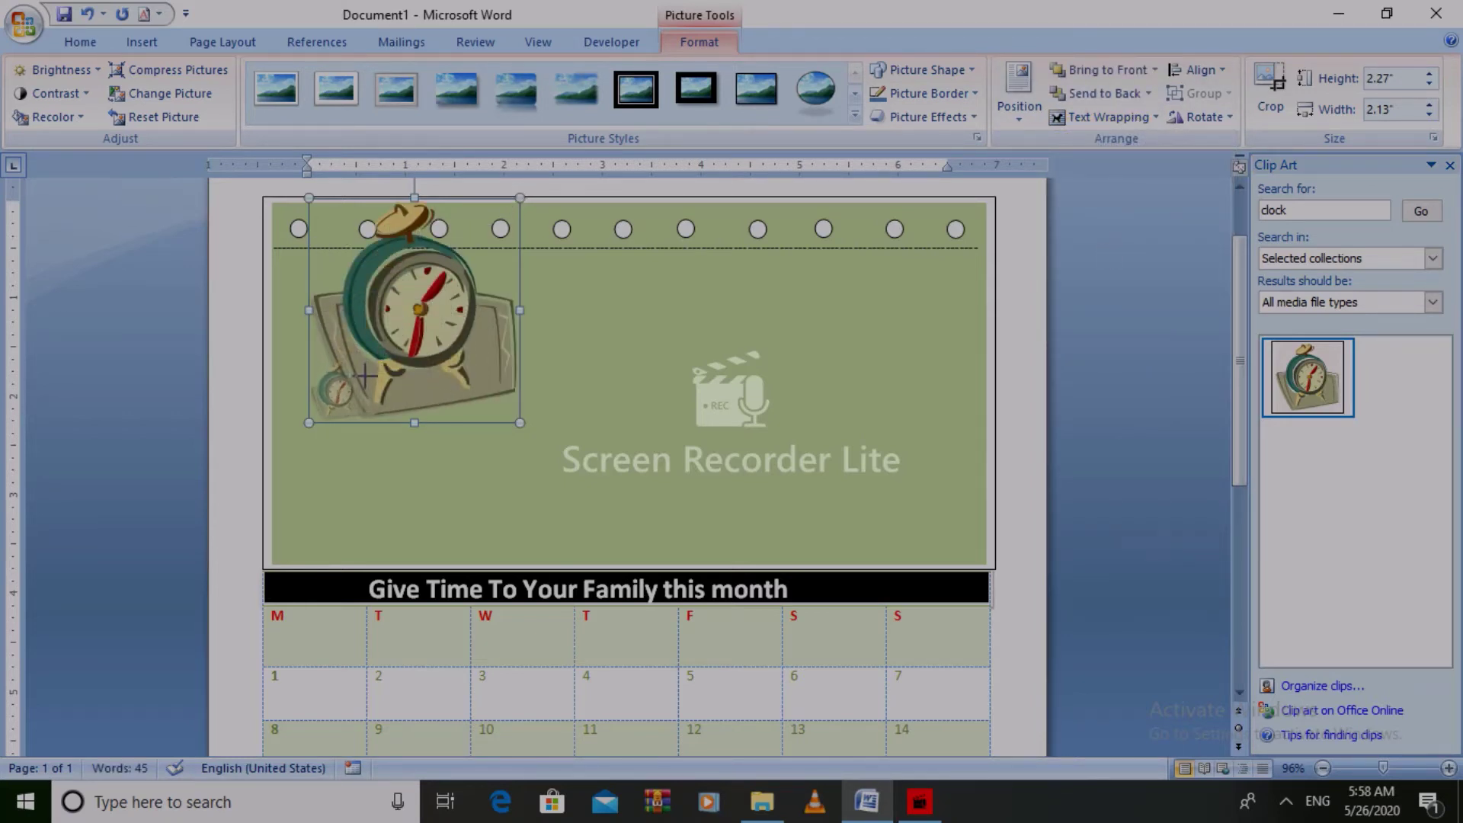
pyautogui.moveTo(335, 394)
pyautogui.mouseDown()
pyautogui.moveTo(815, 592)
pyautogui.moveTo(836, 573)
pyautogui.moveTo(850, 587)
pyautogui.mouseUp()
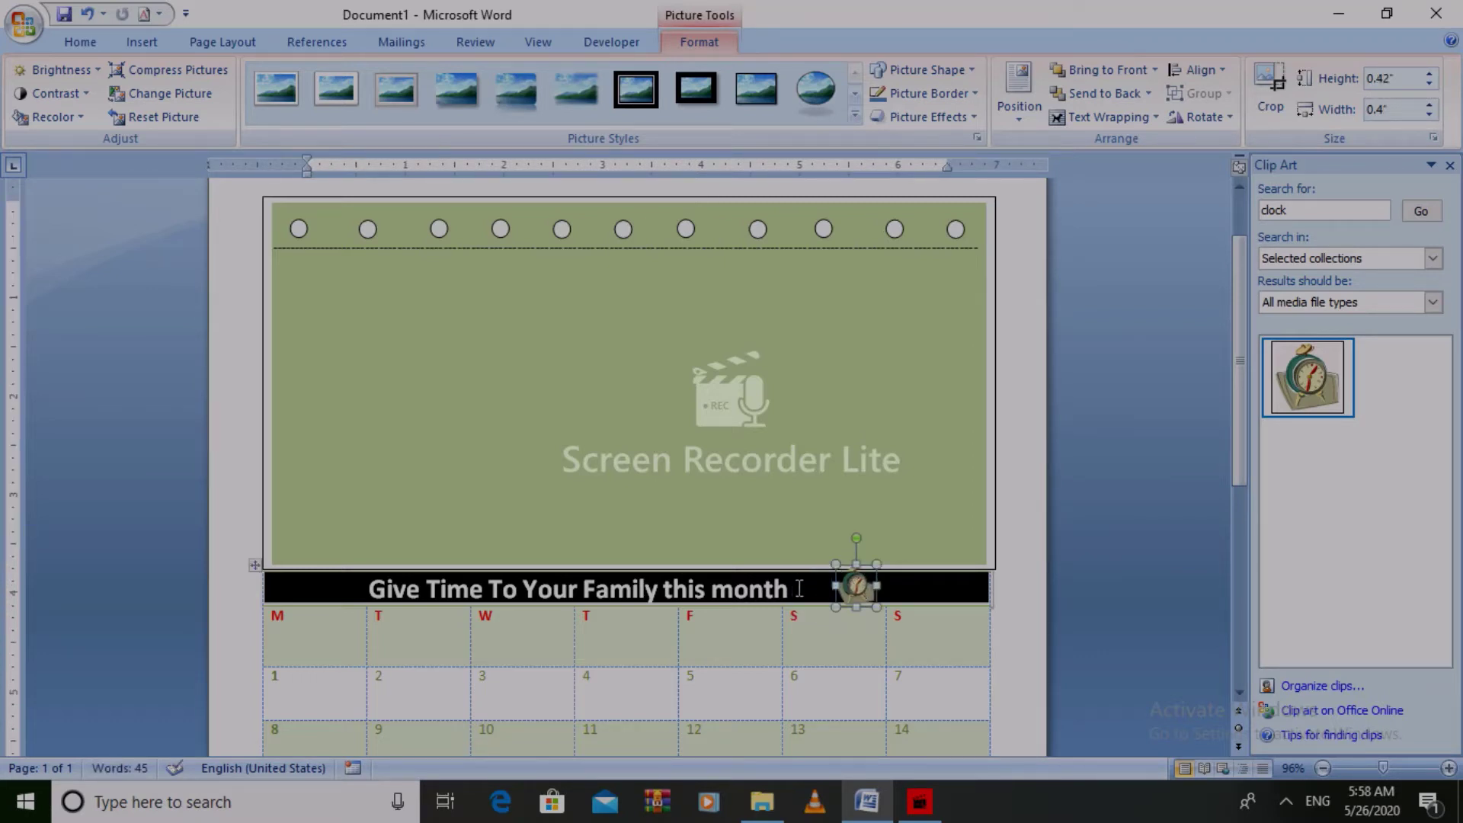
pyautogui.press('Left')
pyautogui.press('Left')
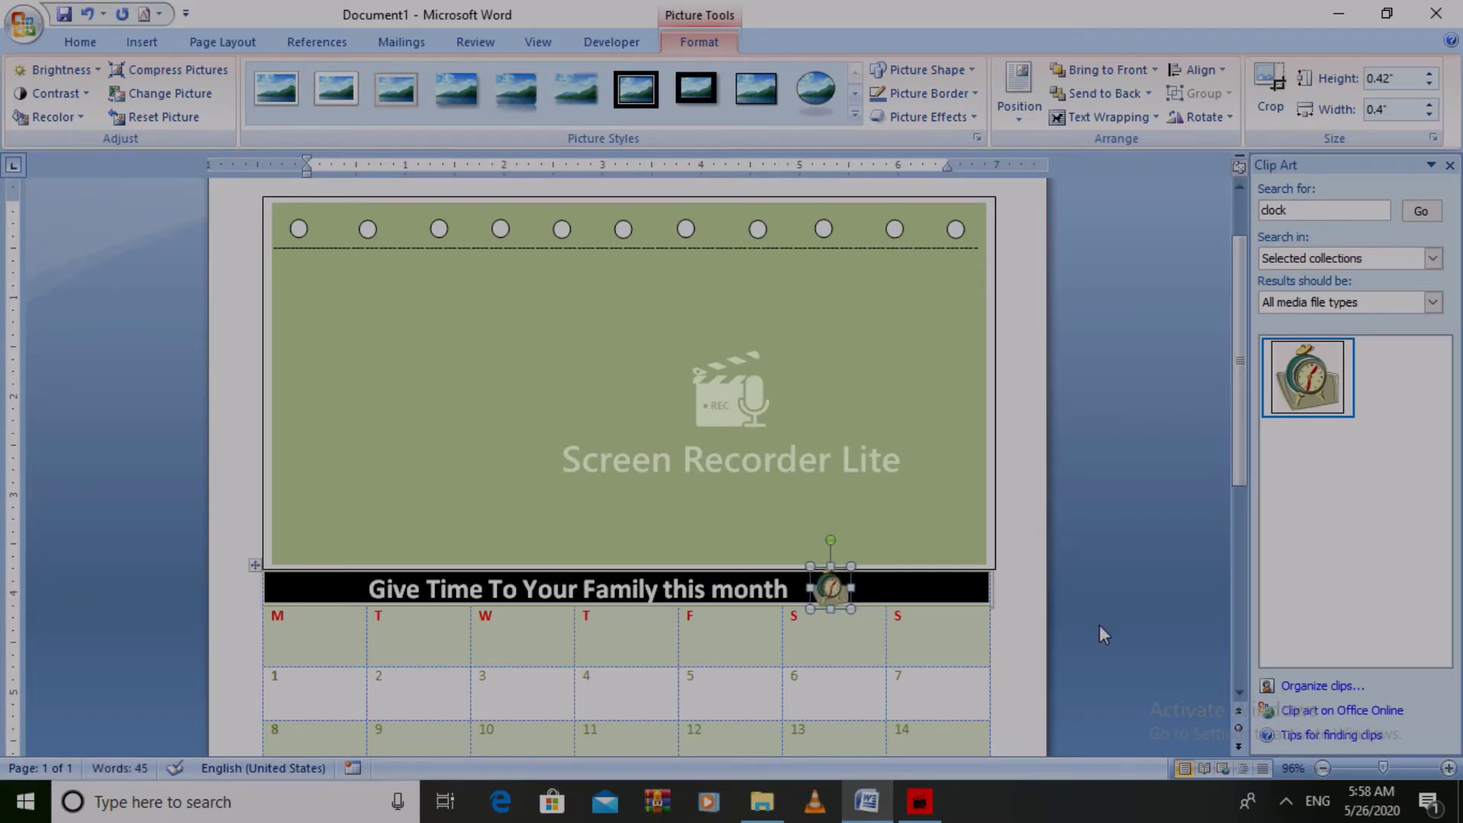
pyautogui.hotkey('ctrl', 'Home')
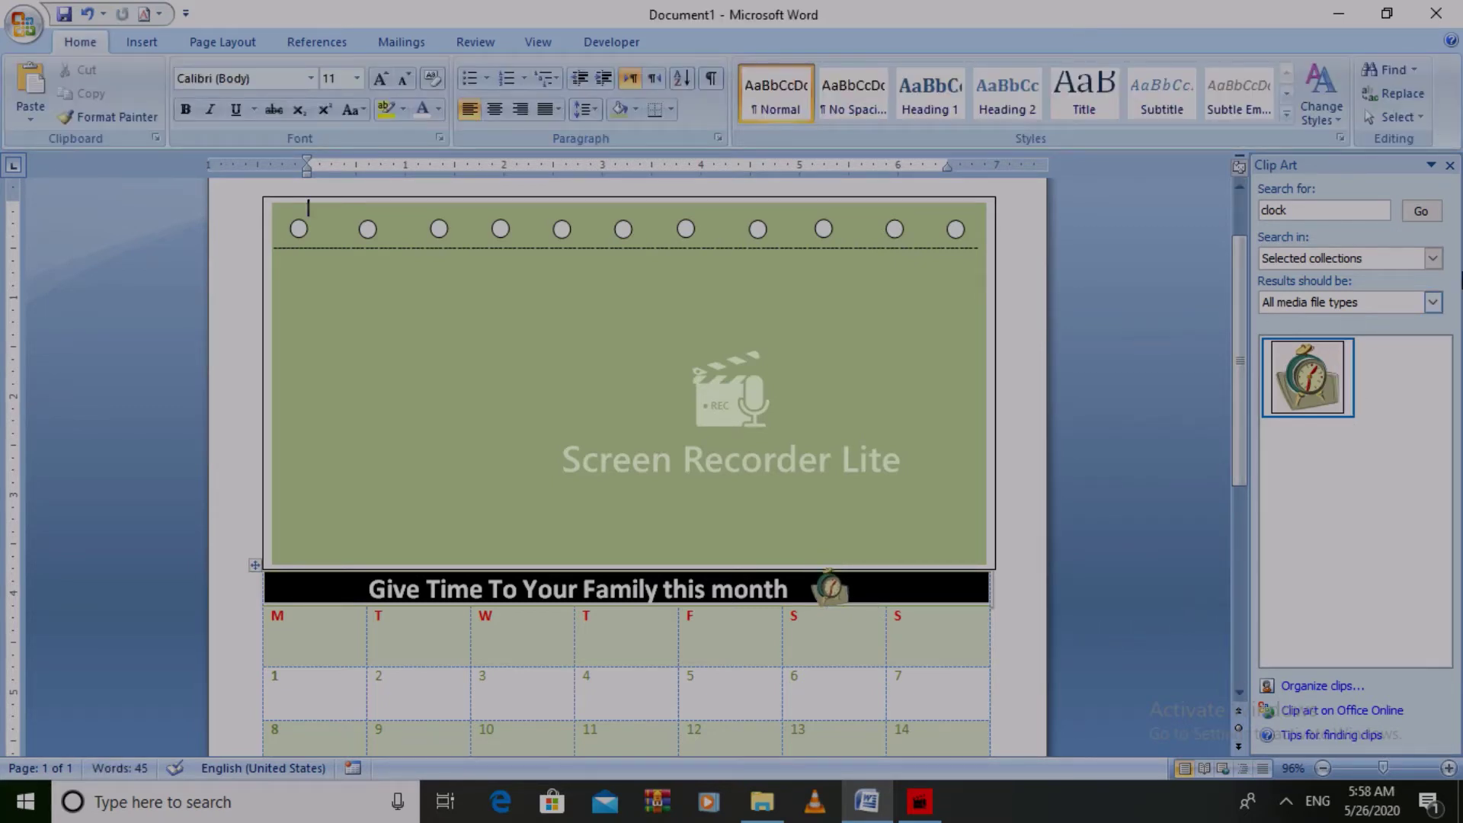
pyautogui.click(1450, 170)
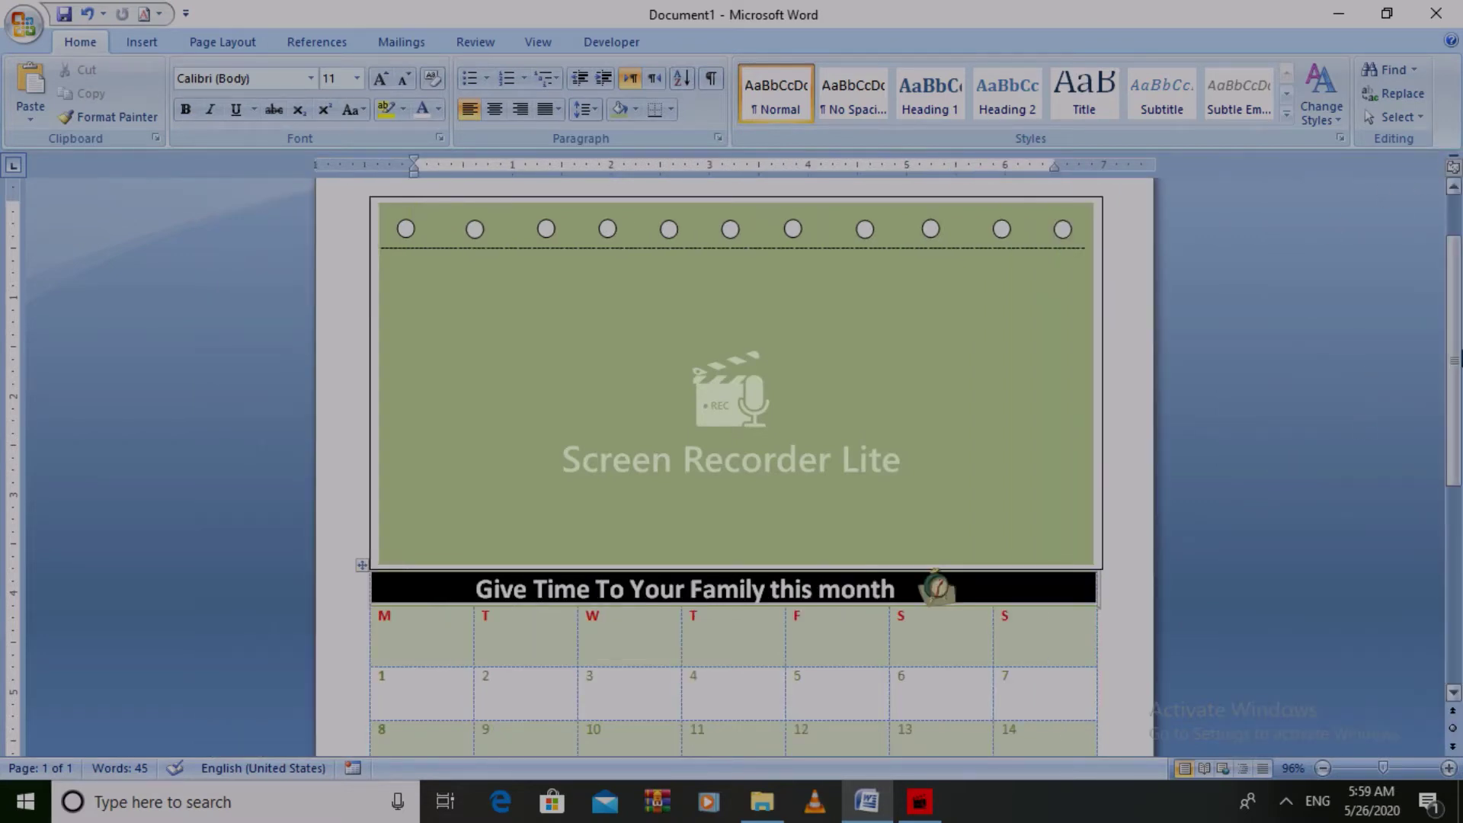
# - Select the entire calendar date table and shade it yellow-green
pyautogui.moveTo(1457, 367); pyautogui.dragTo(1457, 501)
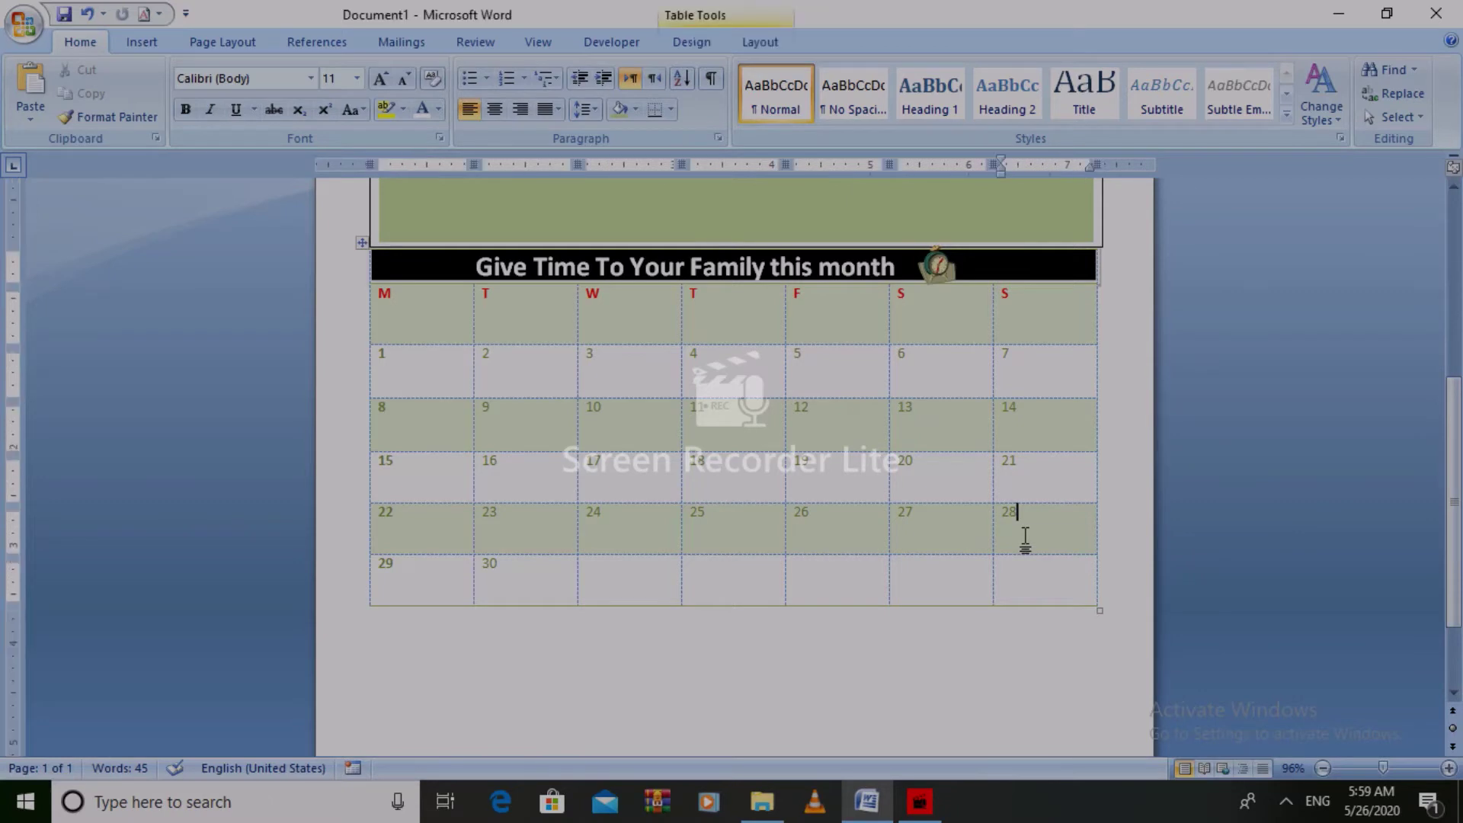
pyautogui.tripleClick(1025, 537)
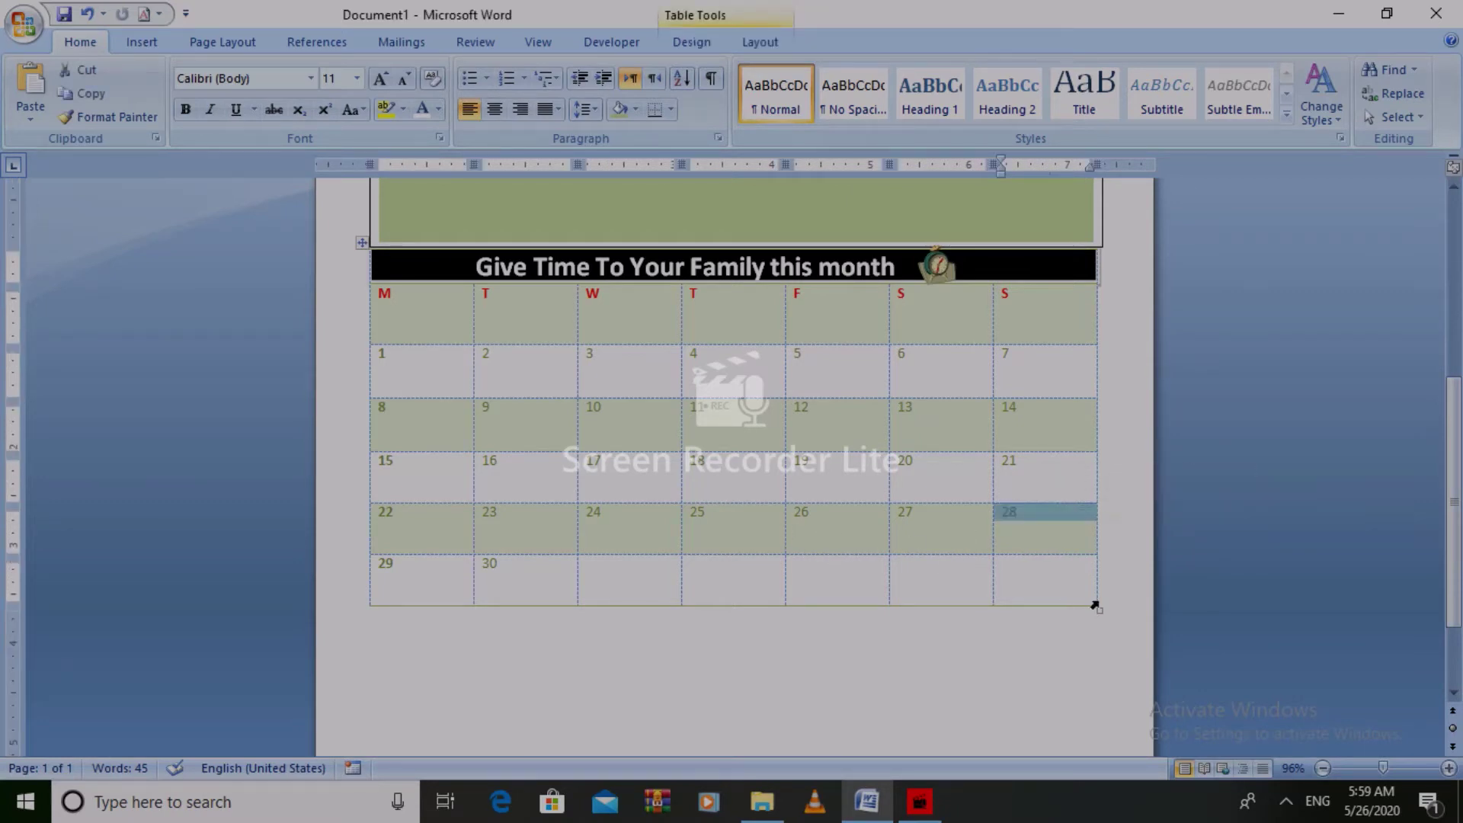
pyautogui.click(362, 242)
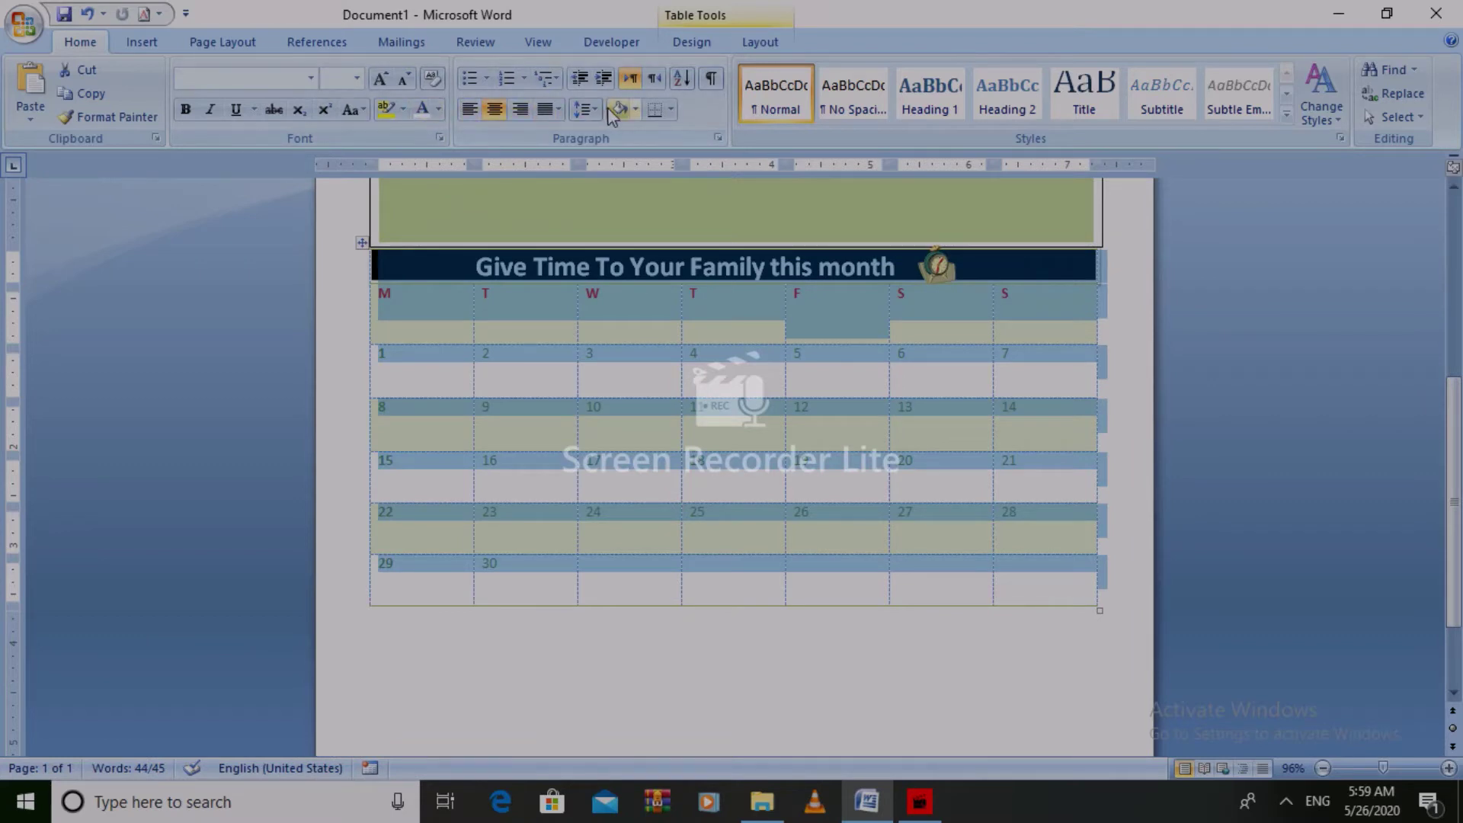
pyautogui.click(636, 108)
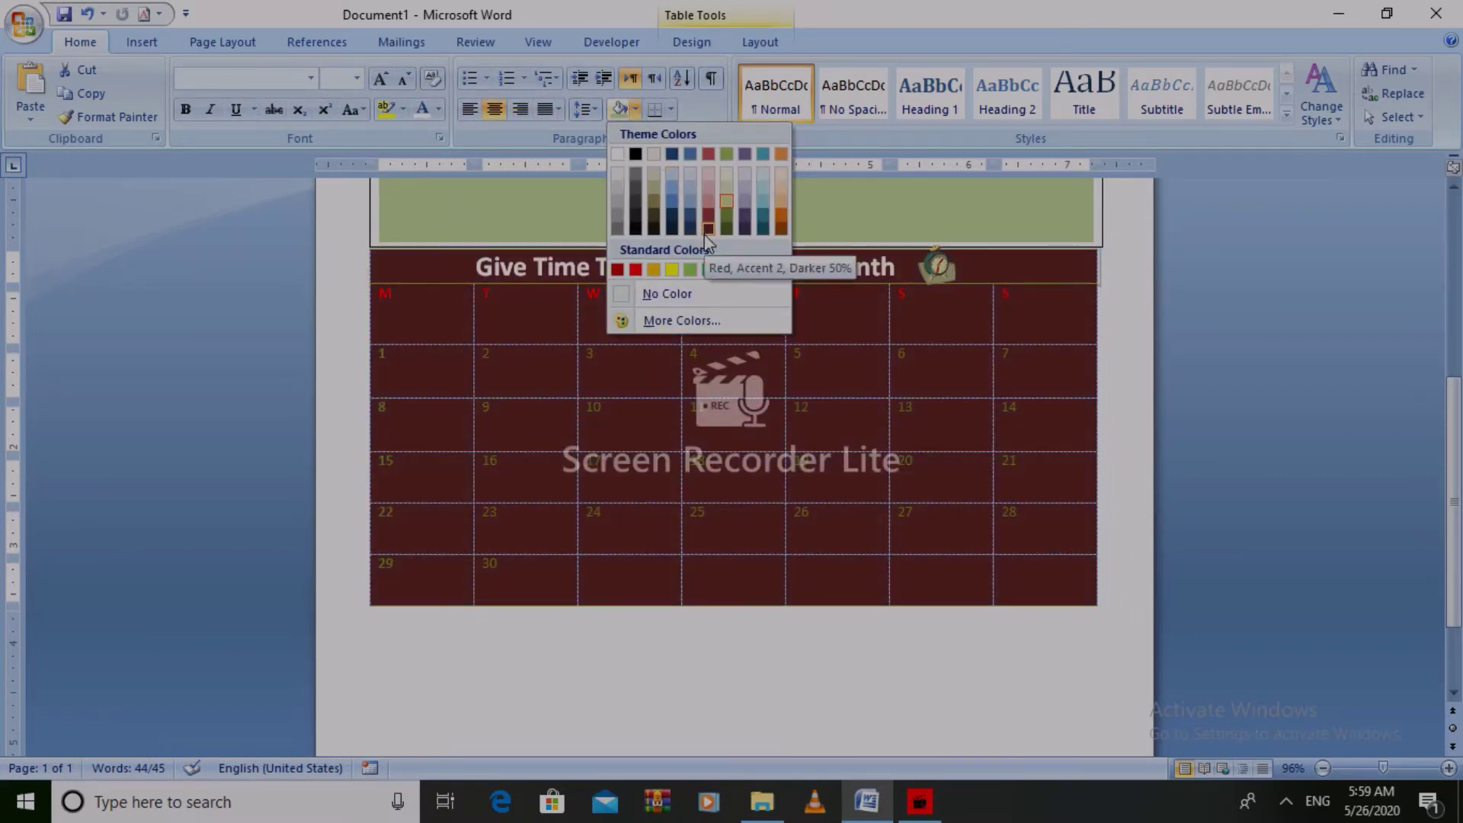
pyautogui.click(690, 269)
# - Select all contents of the top text box above the table
pyautogui.scroll(10, 498, 439)
pyautogui.click(498, 439)
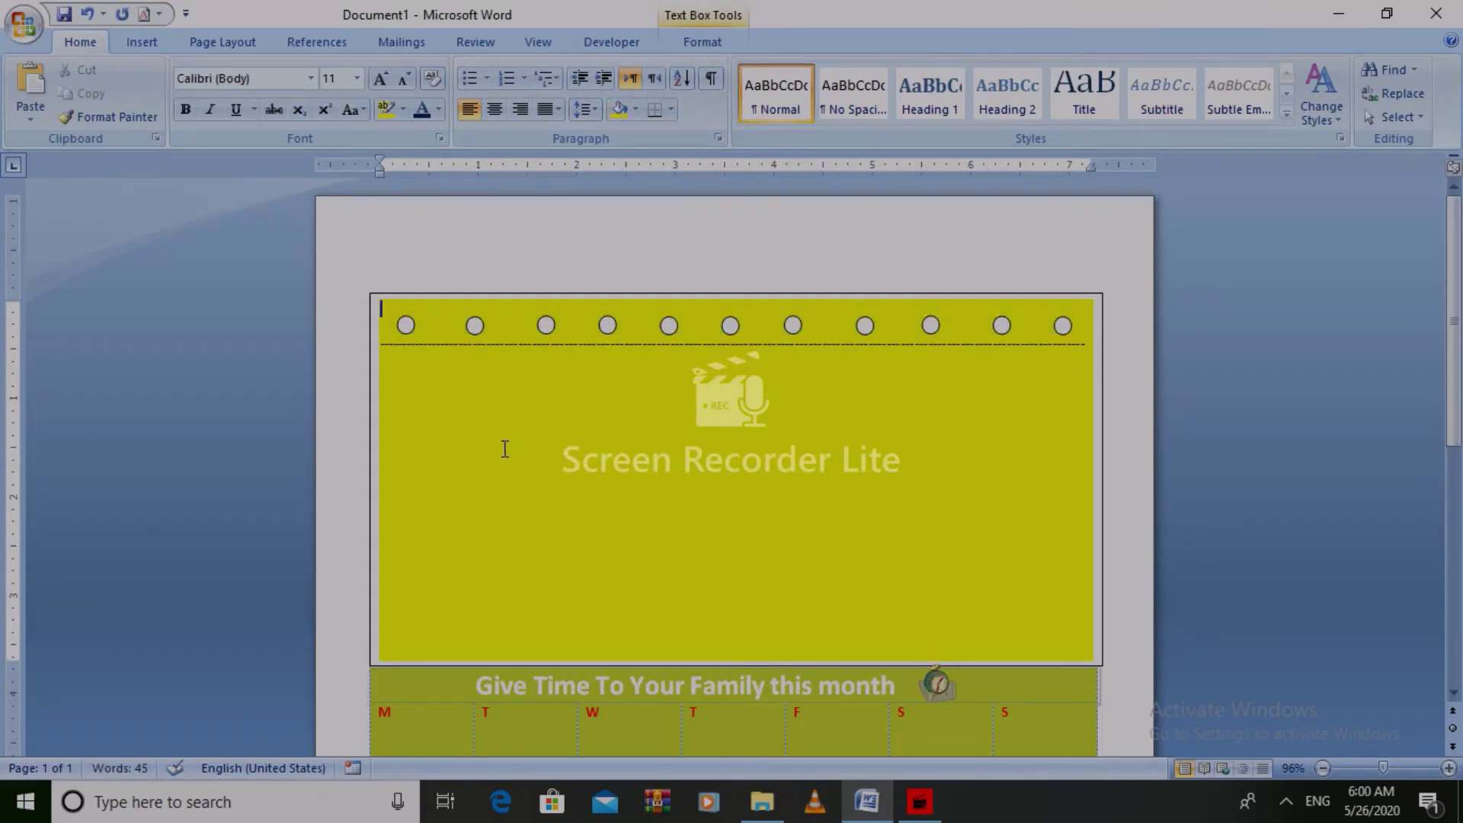
pyautogui.hotkey('ctrl', 'a')
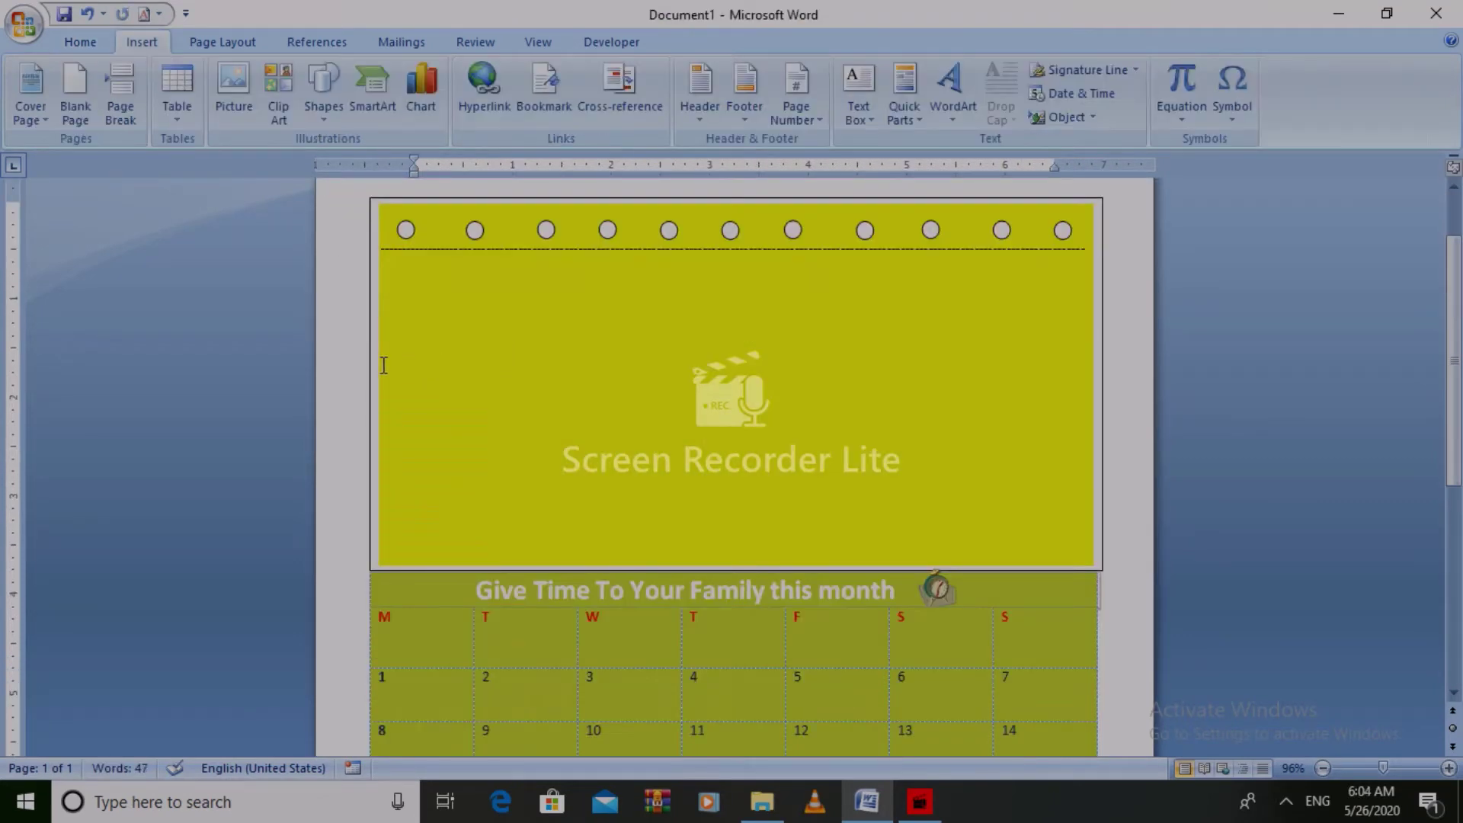
# - Insert the purple flower photo 'images (2)' into the top panel
pyautogui.click(249, 108)
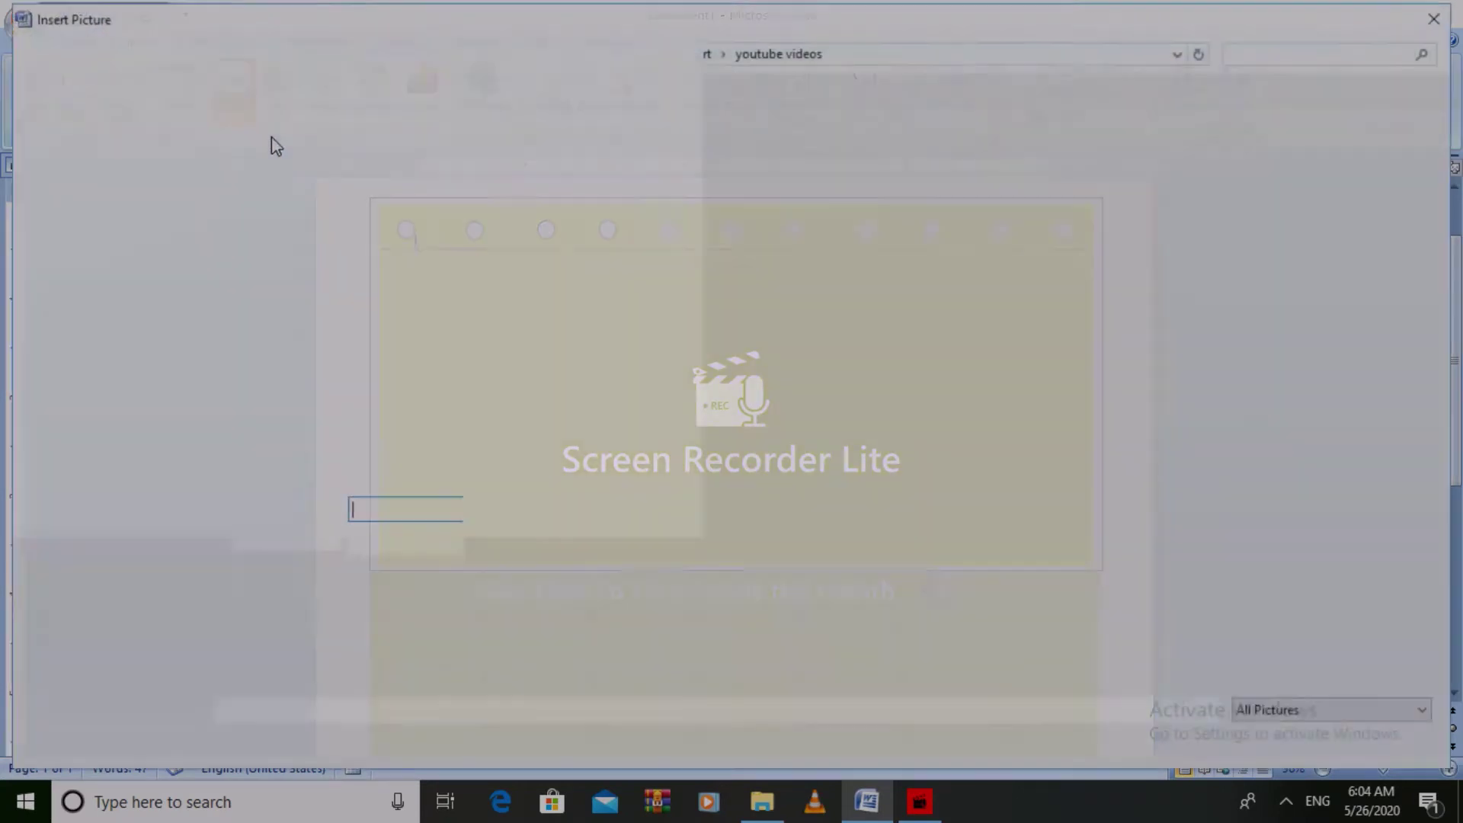
pyautogui.click(619, 312)
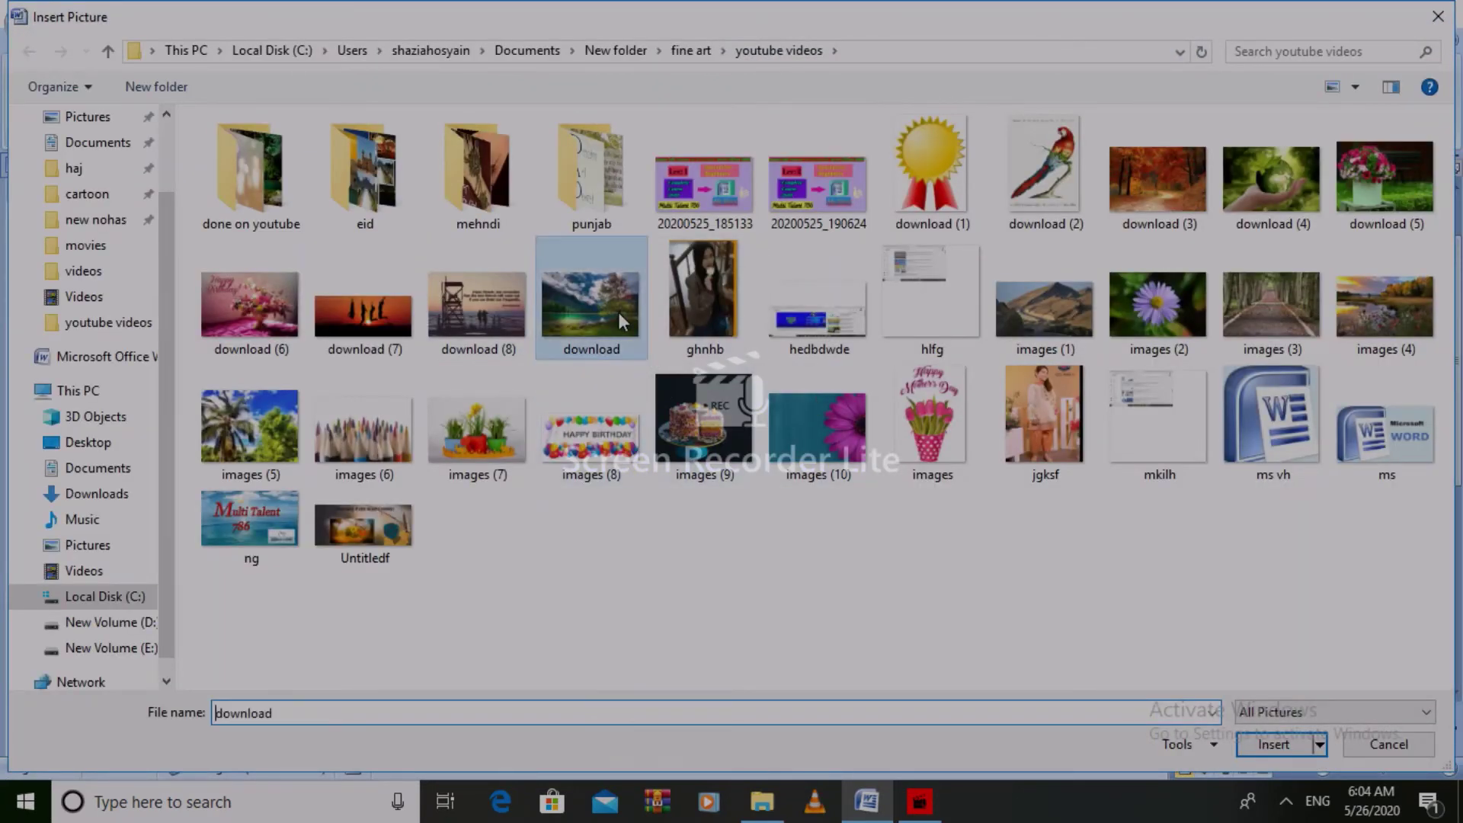
pyautogui.click(1168, 335)
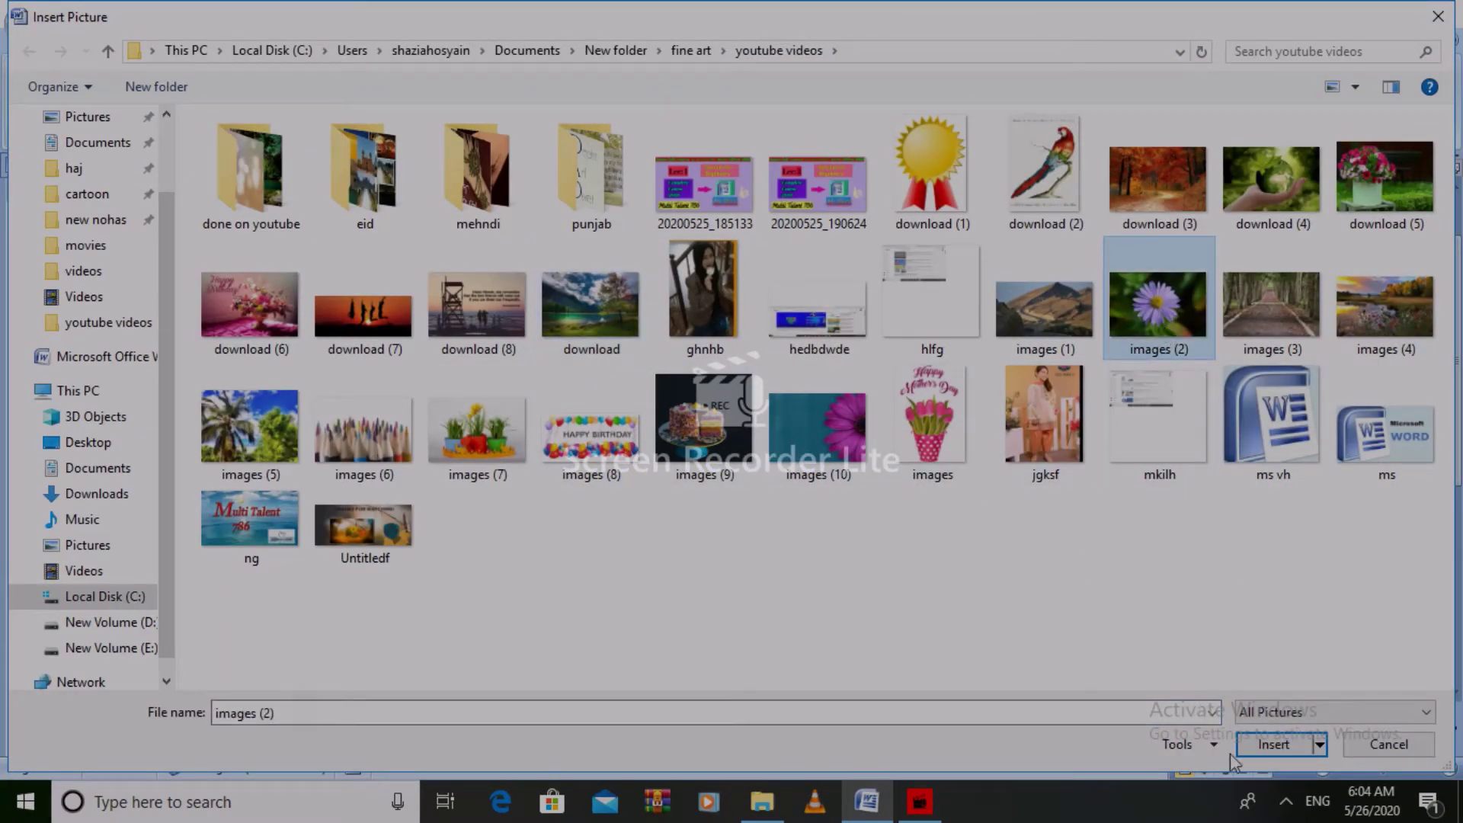
pyautogui.click(1286, 752)
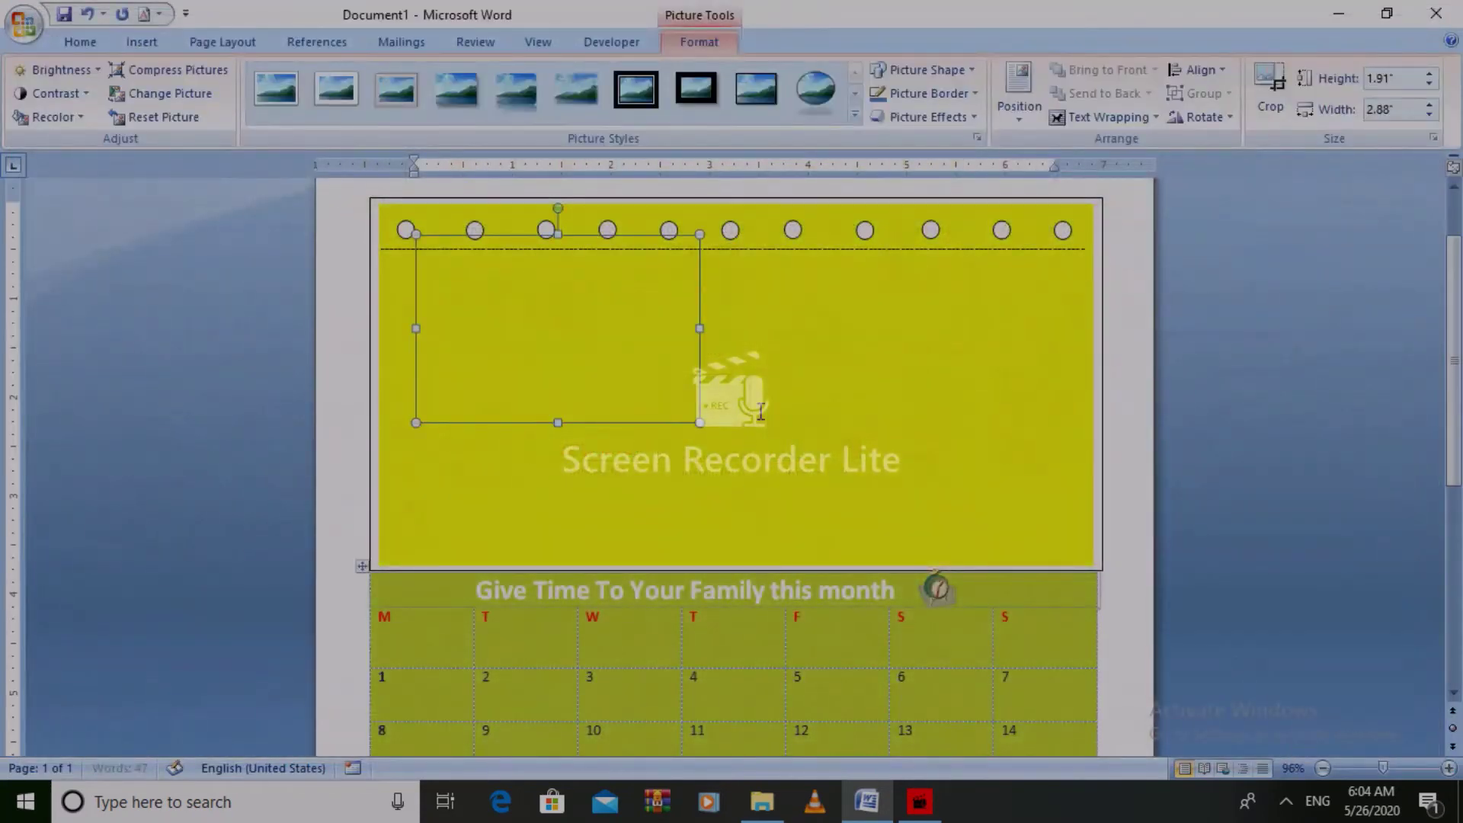
# - Float the photo in front of text and resize it to fill the panel above the banner
pyautogui.click(1106, 117)
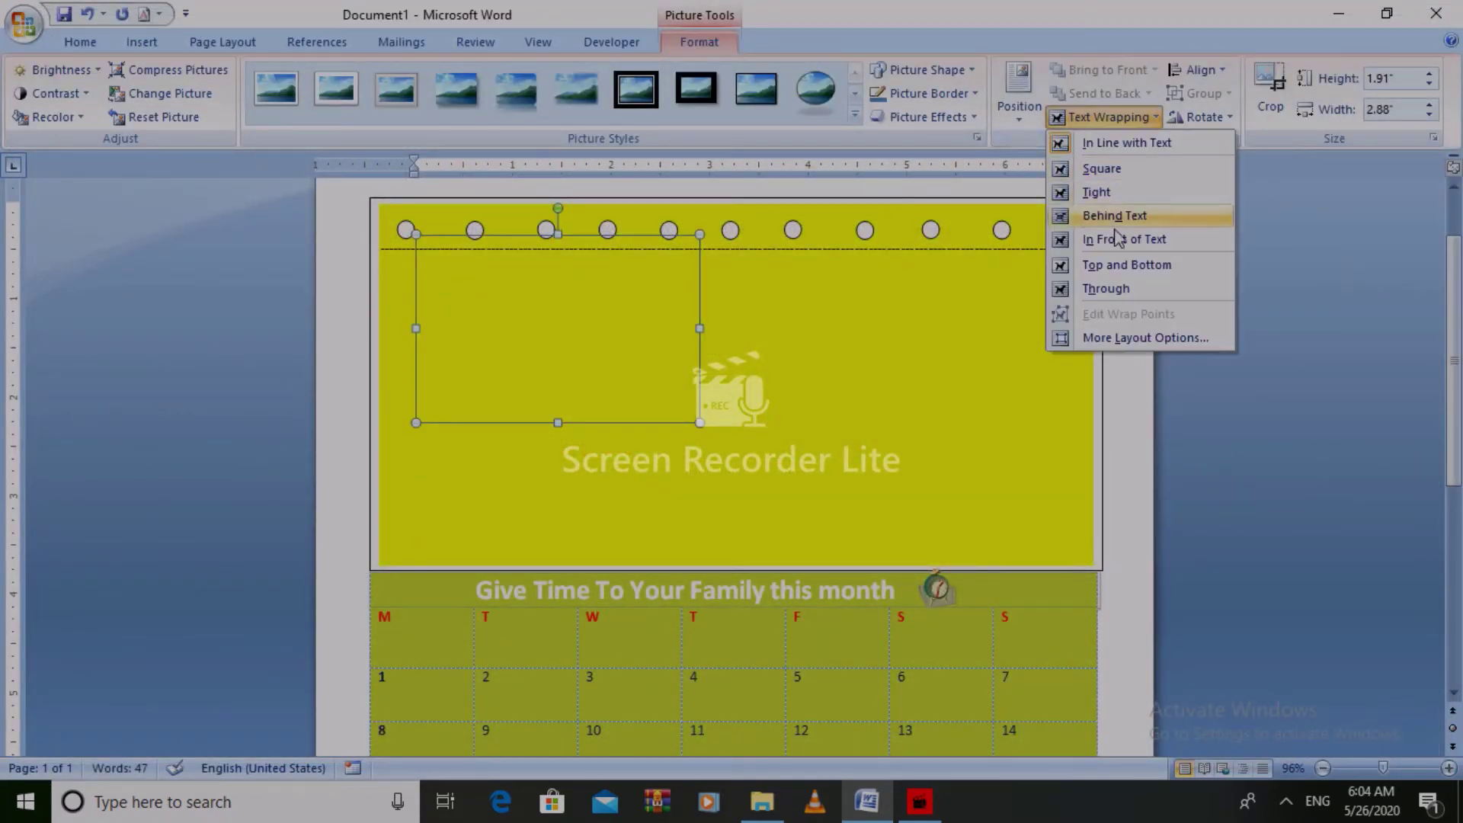
pyautogui.click(1120, 239)
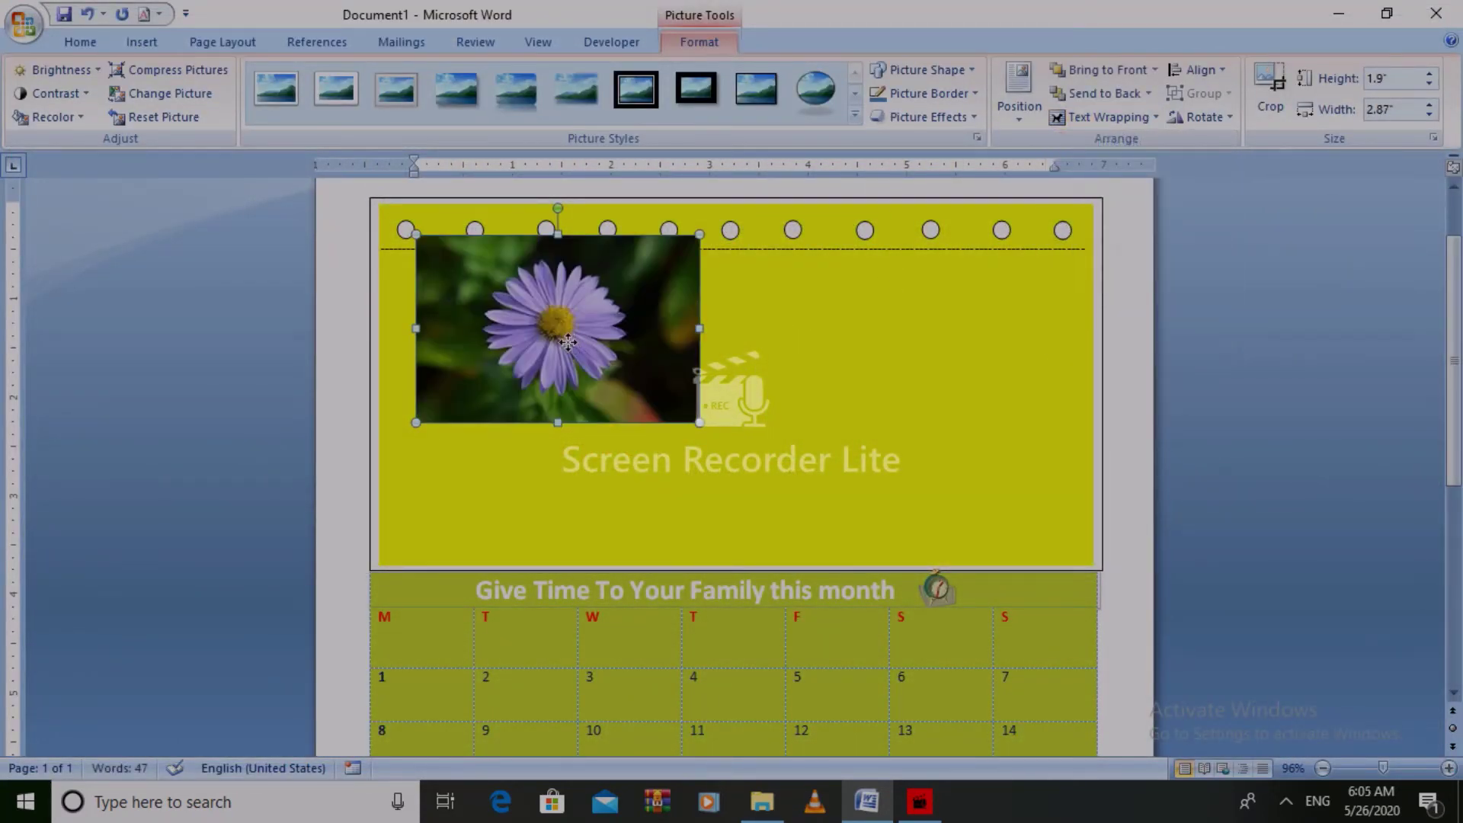
pyautogui.moveTo(566, 344); pyautogui.dragTo(537, 365)
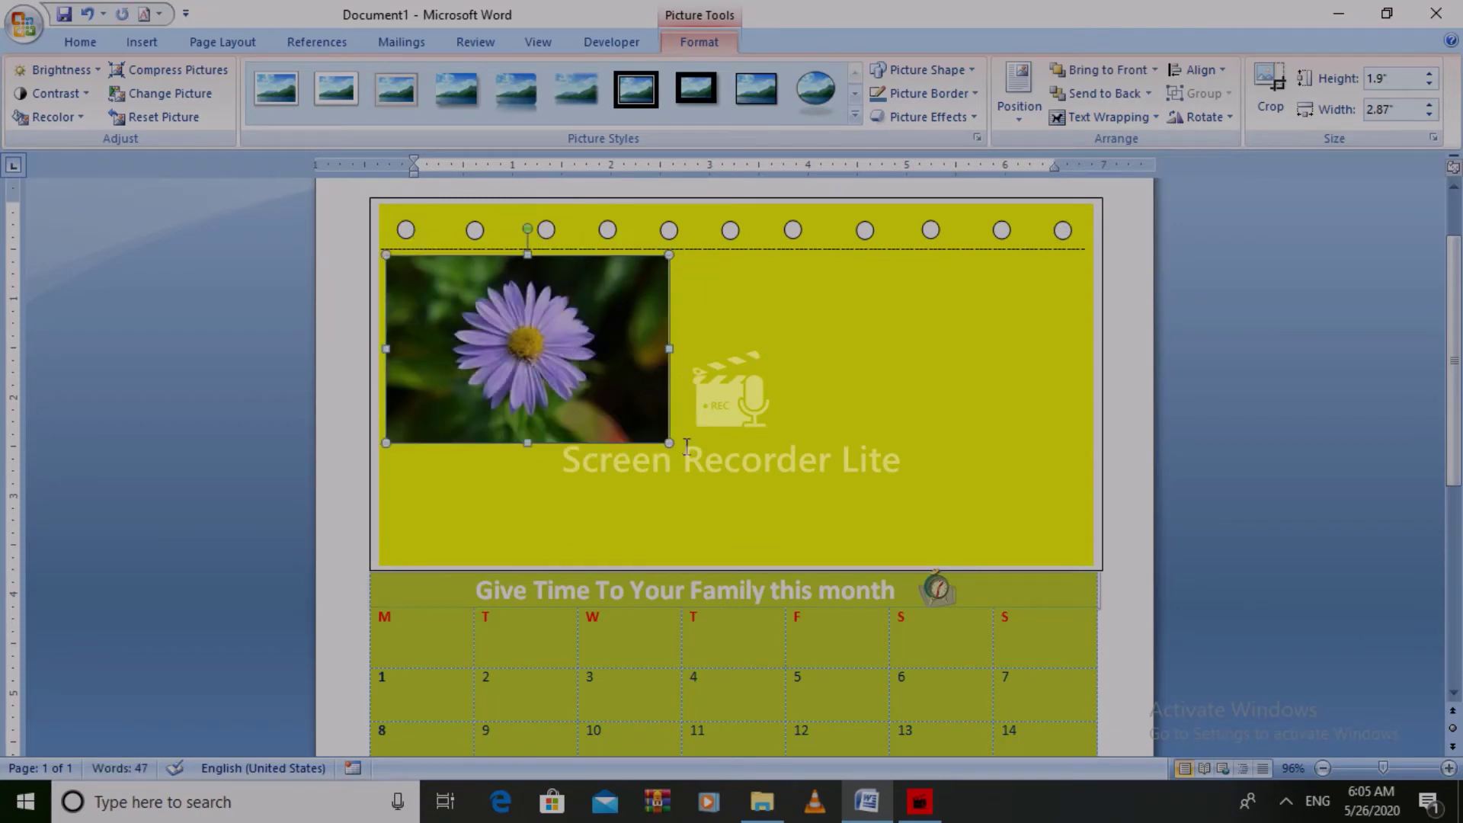
pyautogui.moveTo(668, 445); pyautogui.dragTo(1089, 531)
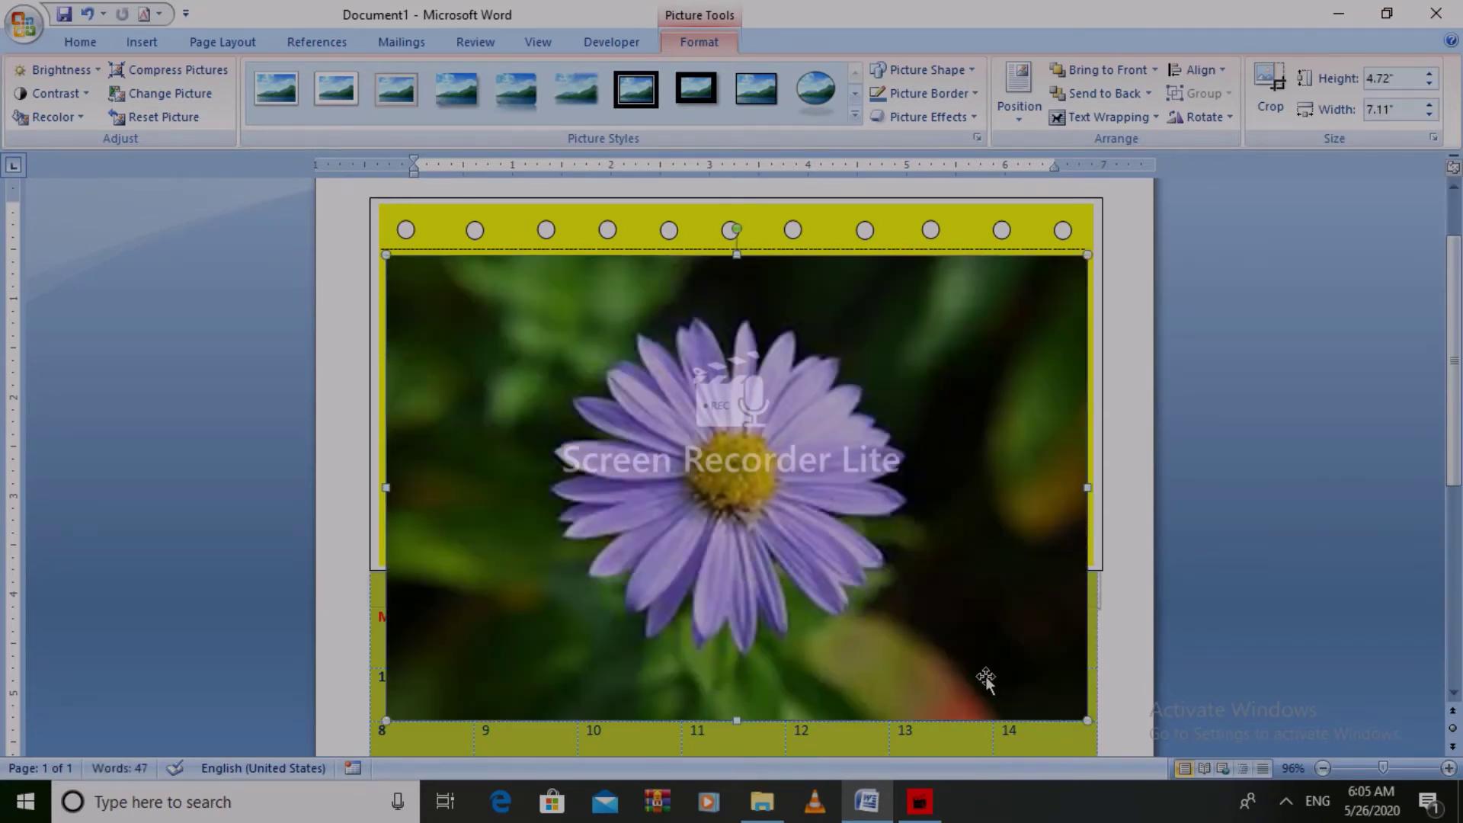
pyautogui.moveTo(736, 720); pyautogui.dragTo(735, 558)
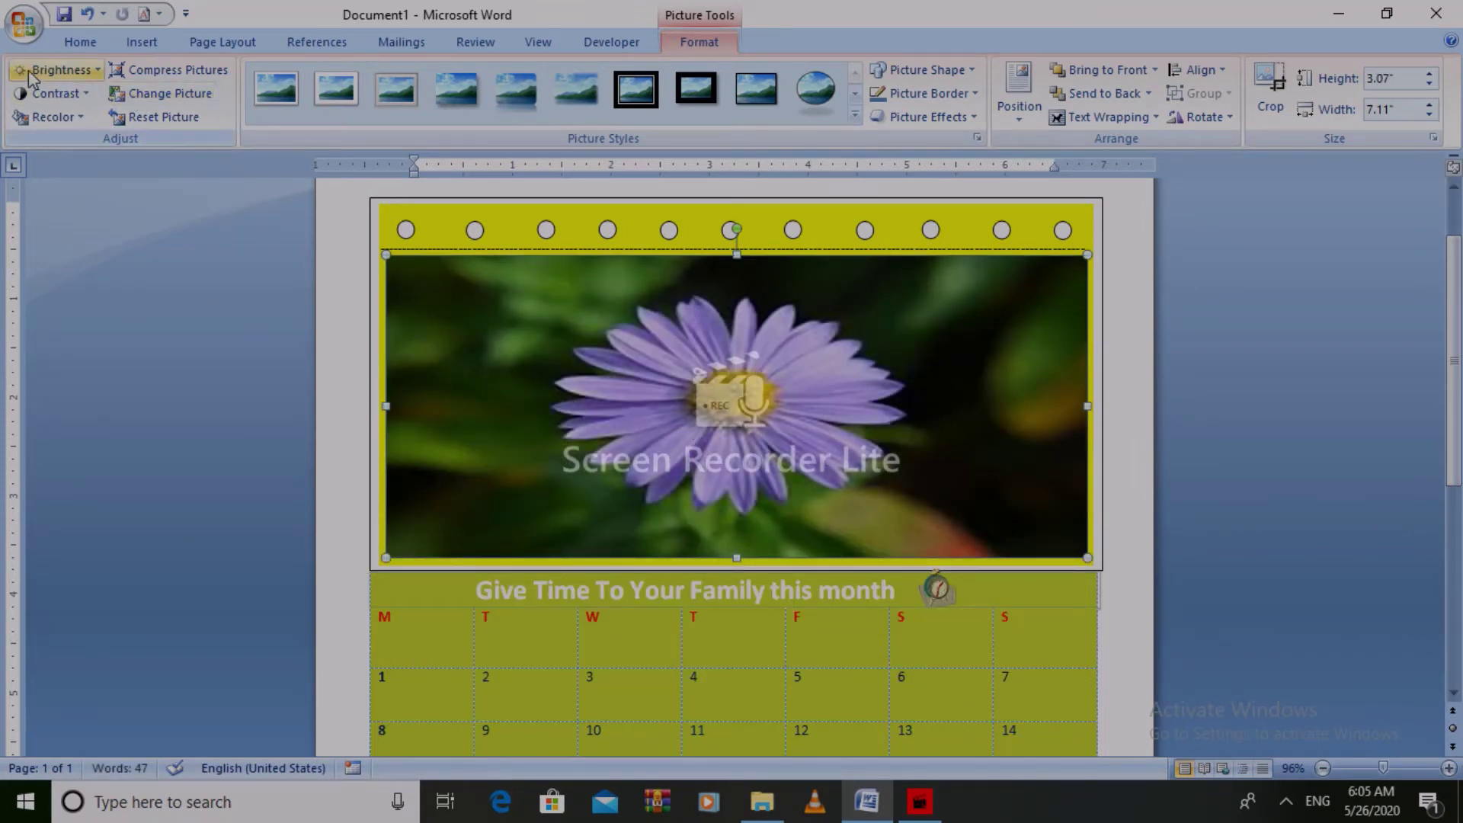
# - Raise the photo's brightness by 10% and its contrast by 10%
pyautogui.click(57, 70)
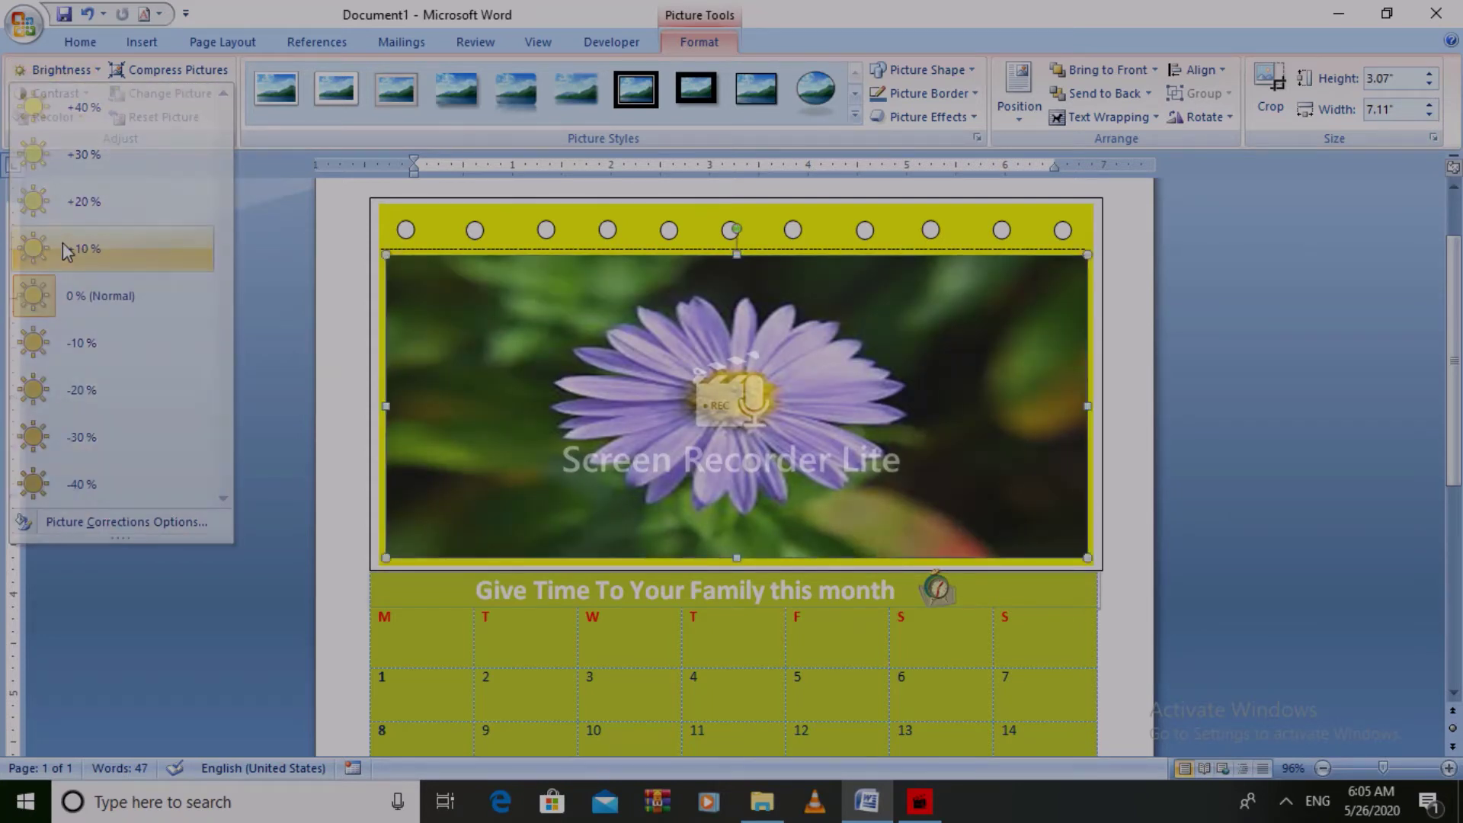
pyautogui.click(67, 251)
pyautogui.click(57, 93)
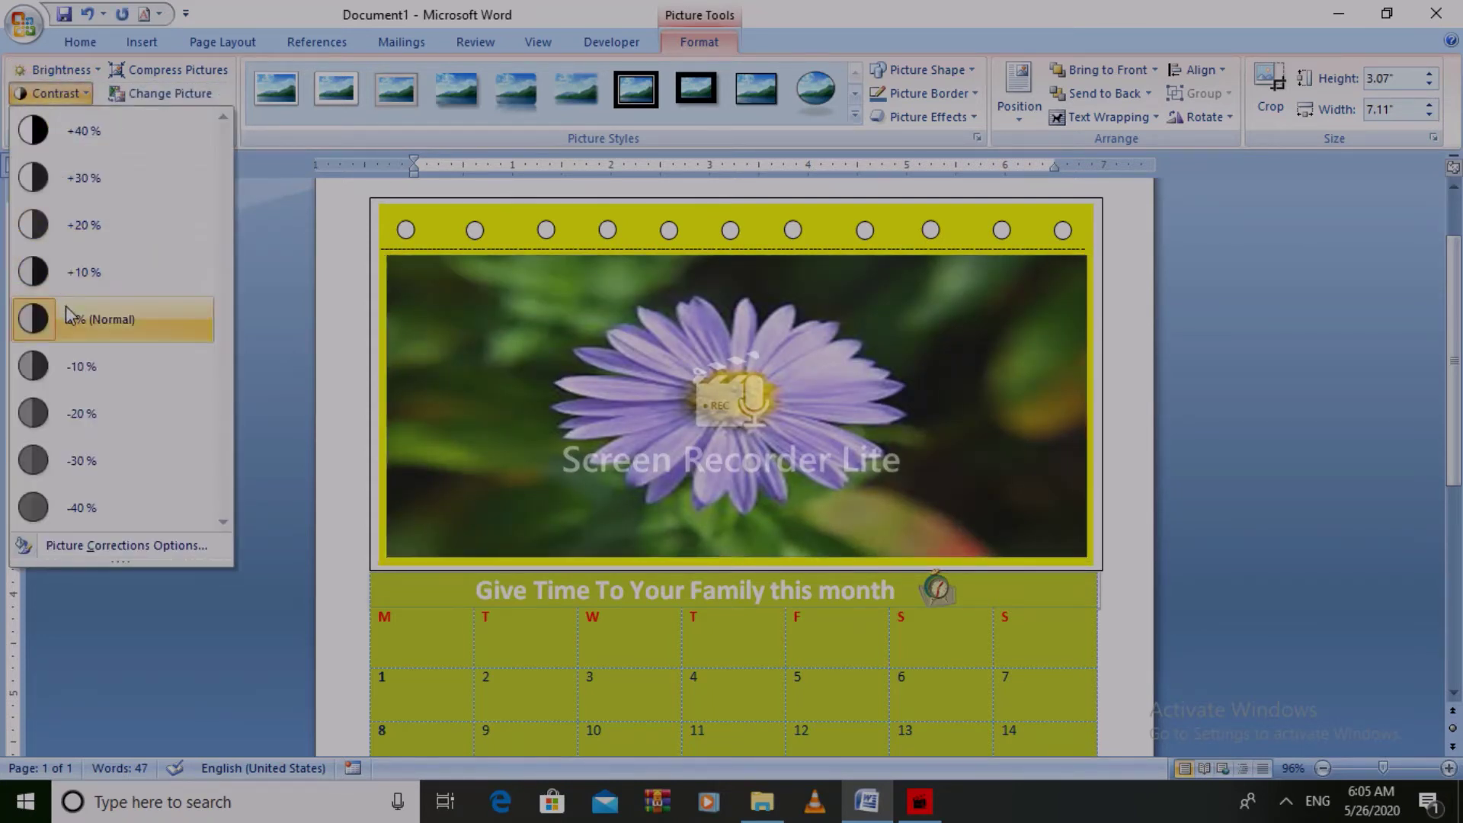
pyautogui.click(84, 275)
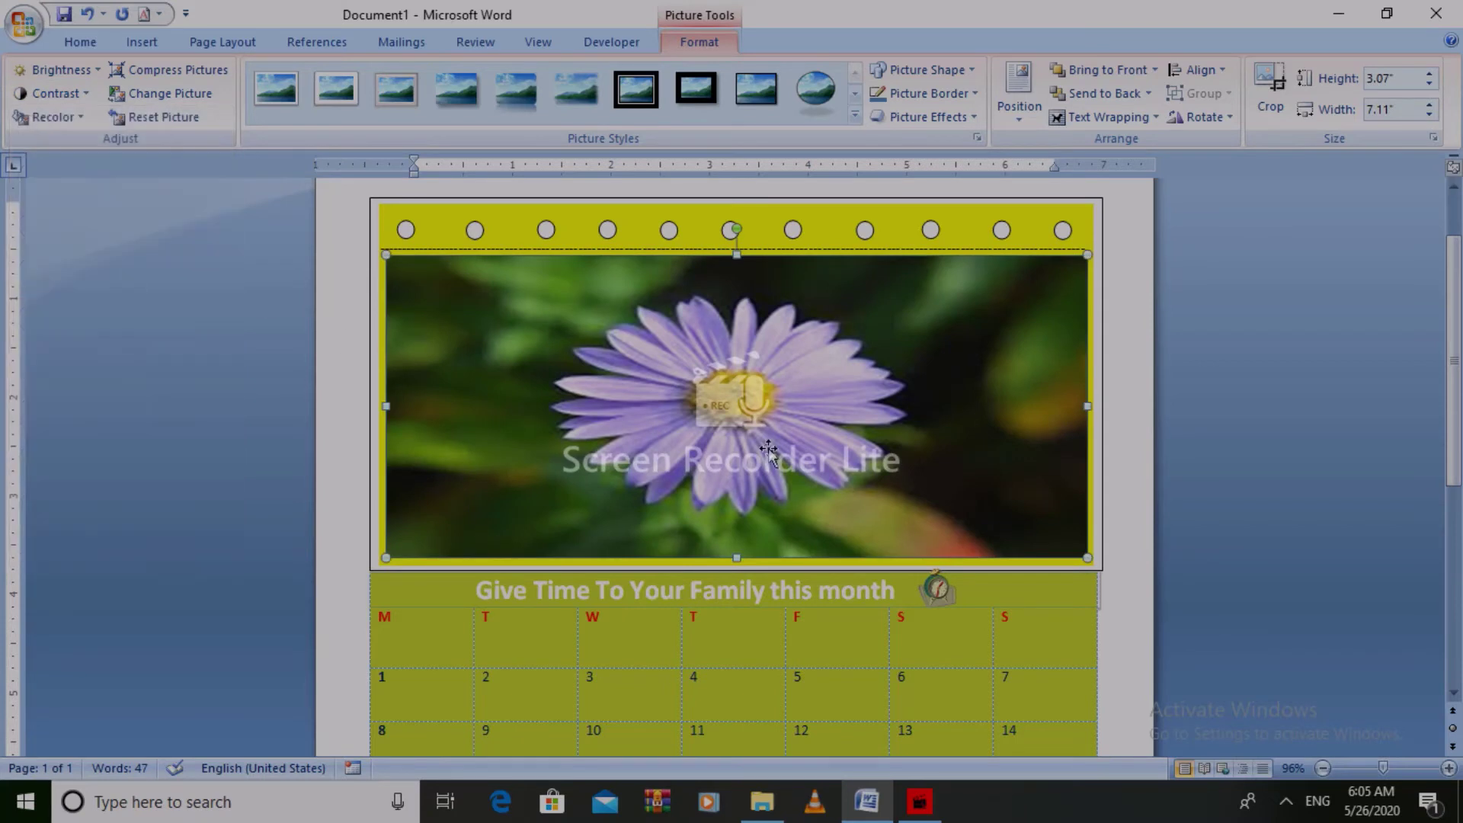
pyautogui.click(1130, 572)
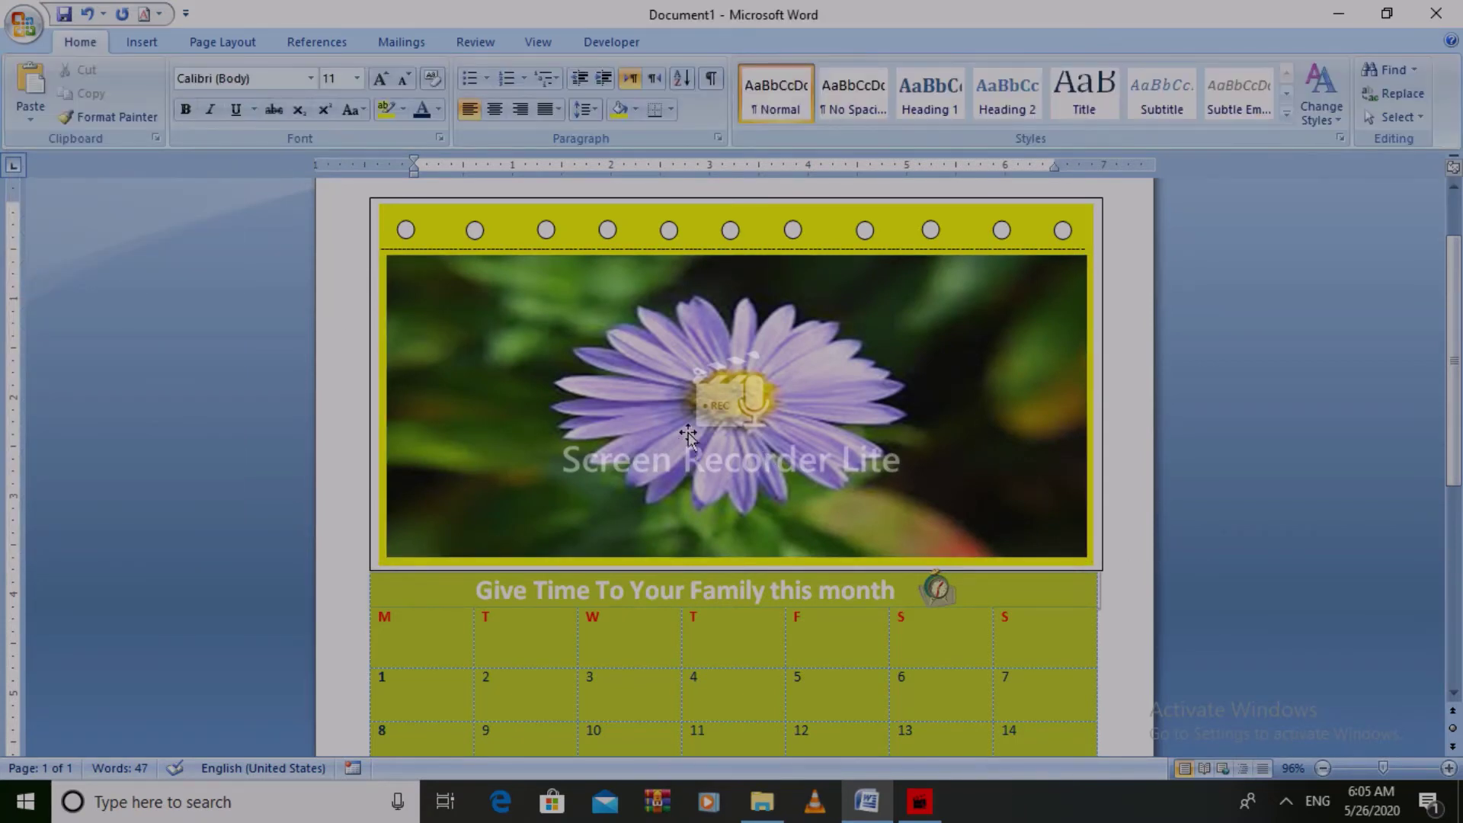
# - Insert a WordArt and replace its placeholder text with 'June'
pyautogui.click(141, 41)
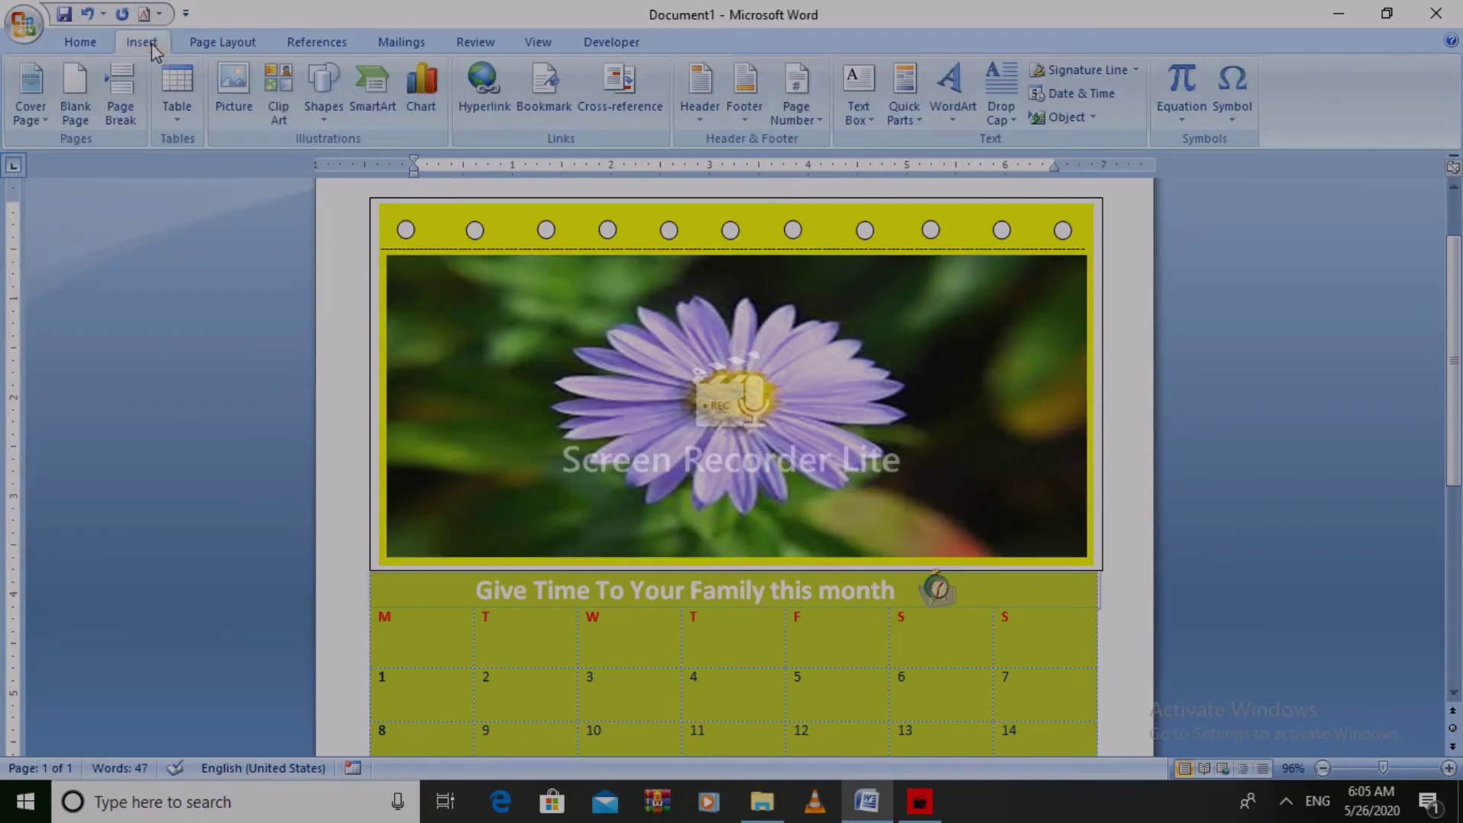
pyautogui.click(957, 103)
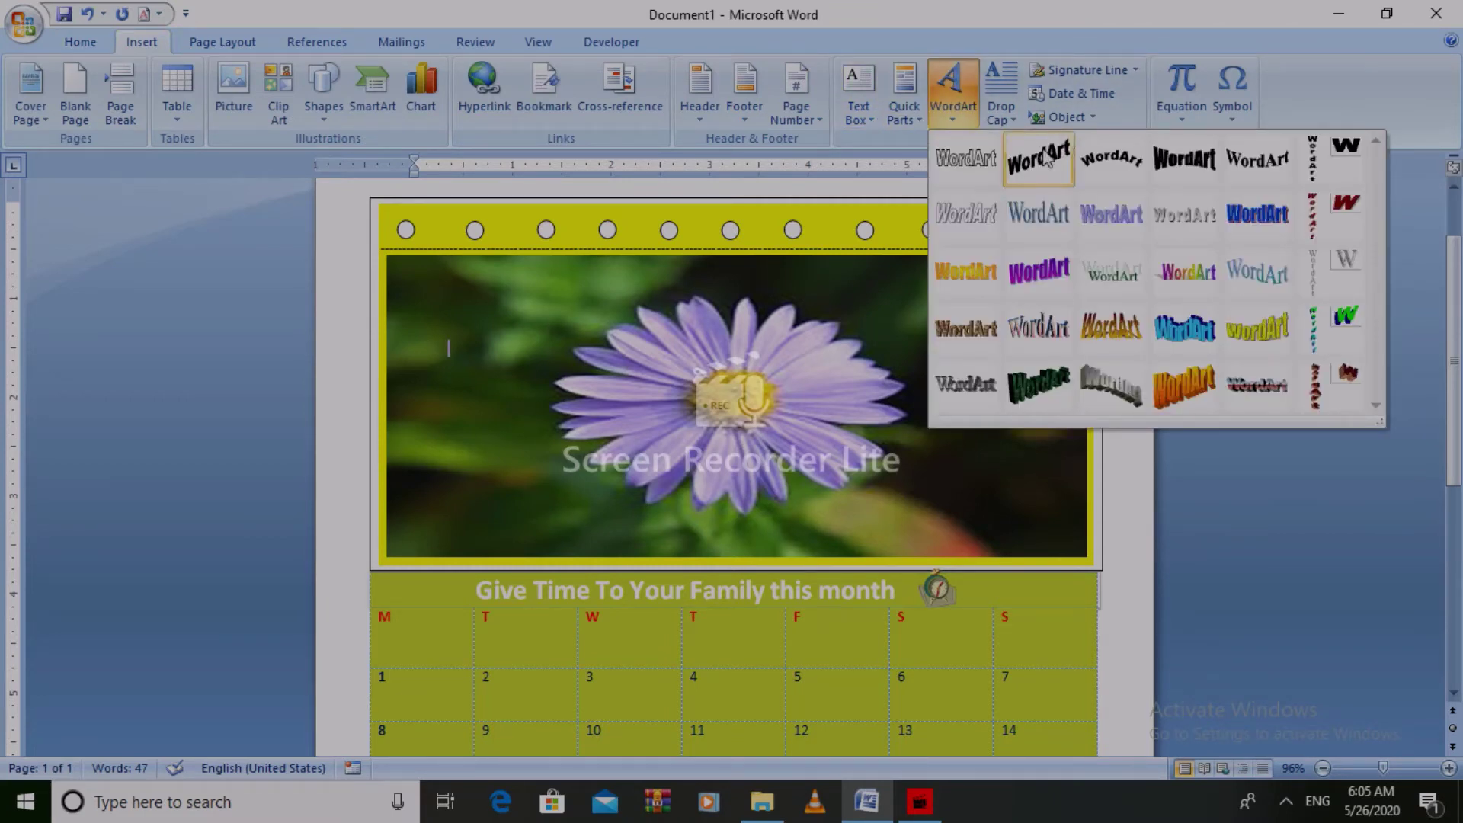
pyautogui.click(951, 158)
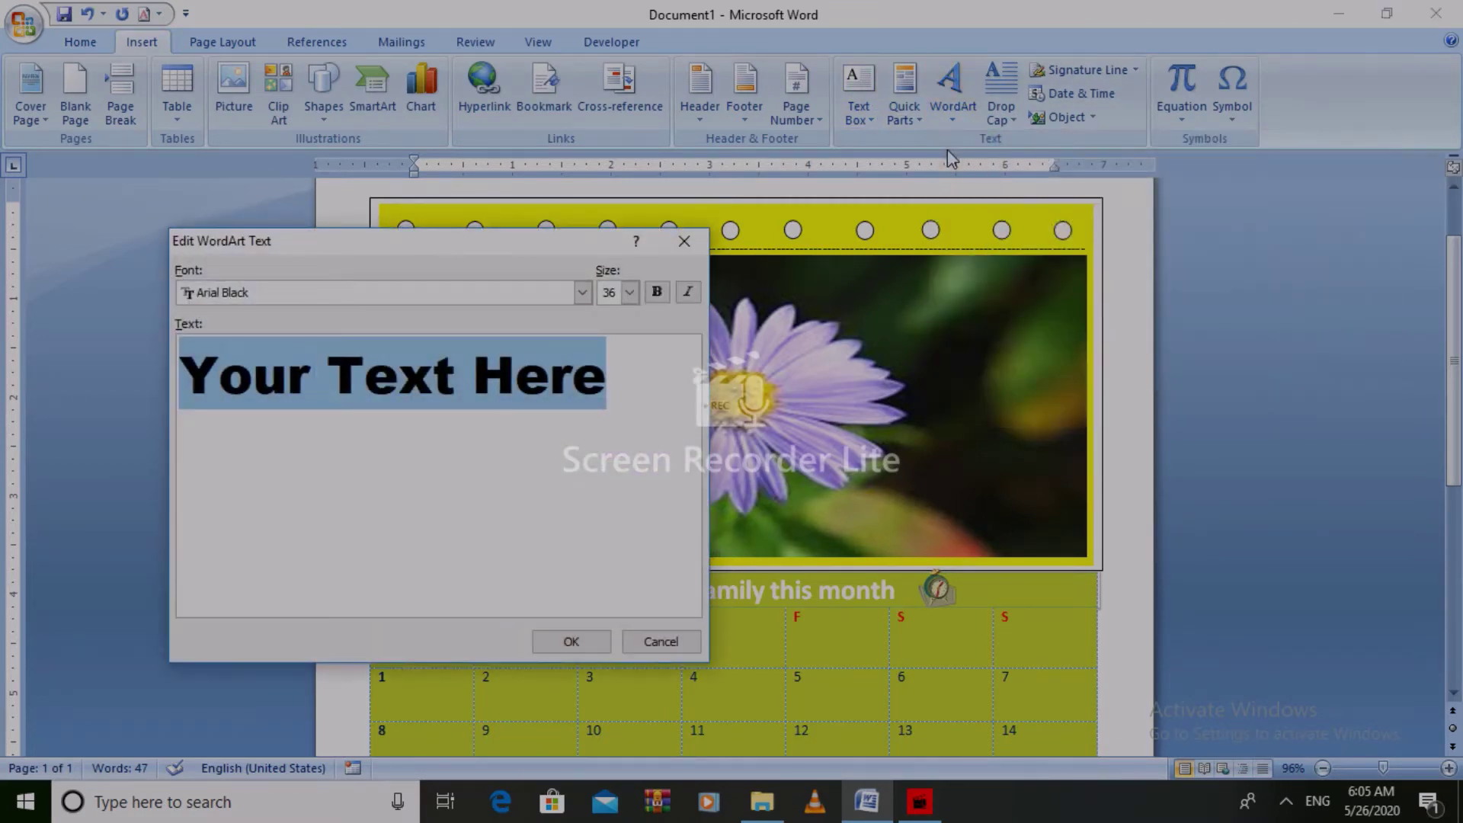
pyautogui.press('BackSpace')
pyautogui.write('J')
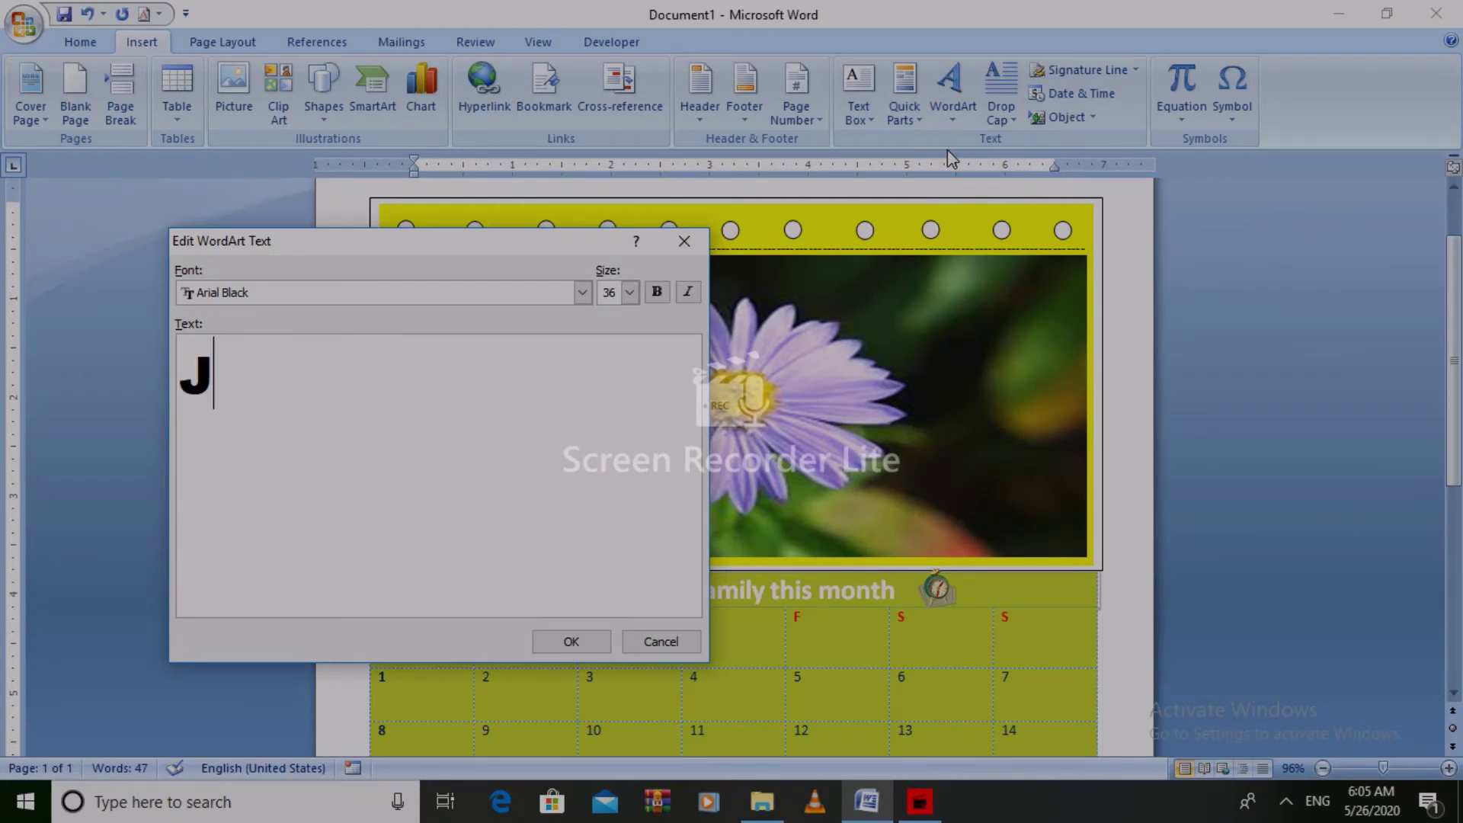
pyautogui.write('une')
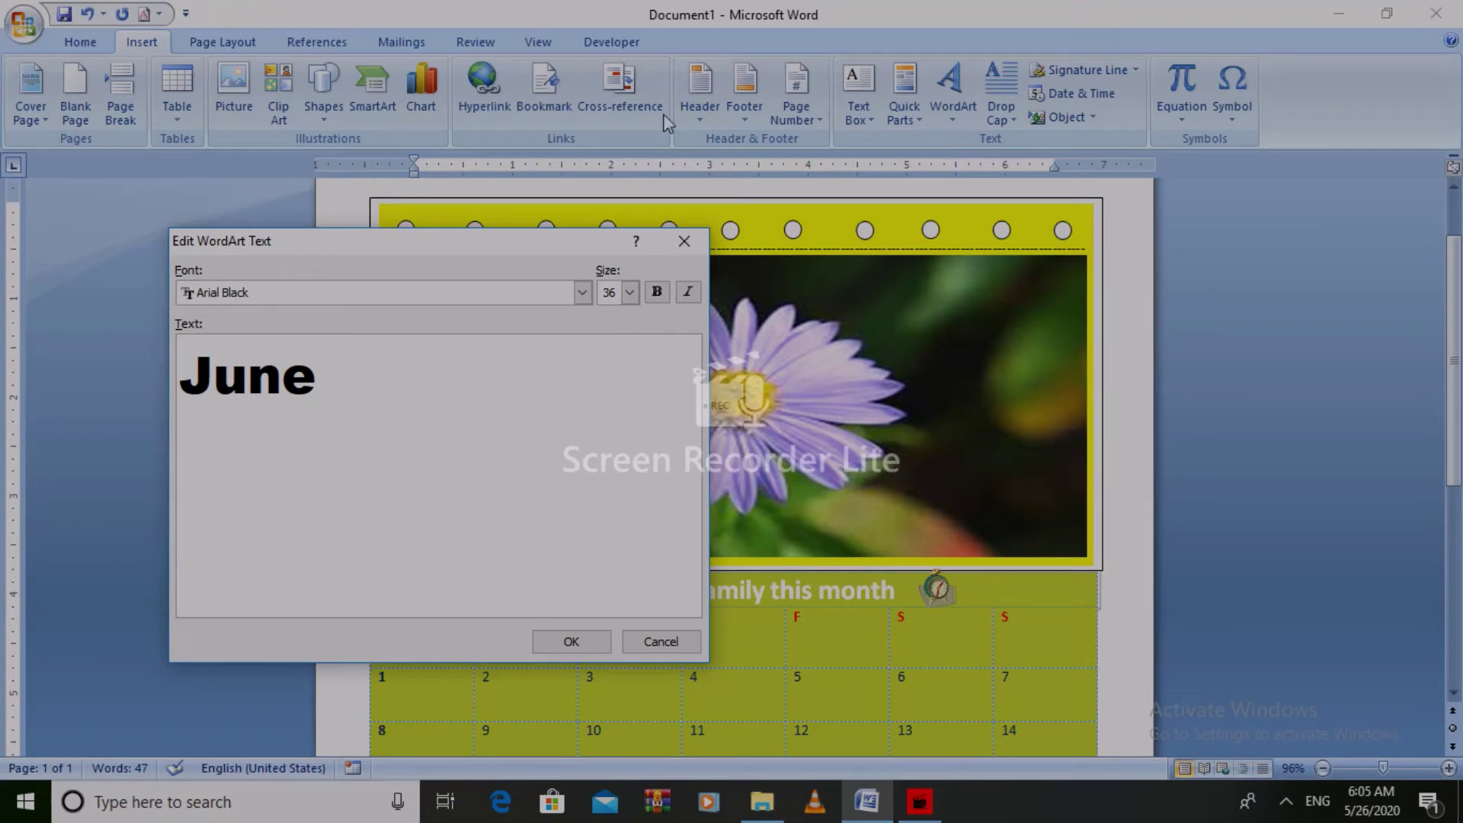
# - Set the June WordArt font to Monotype Corsiva
pyautogui.click(582, 293)
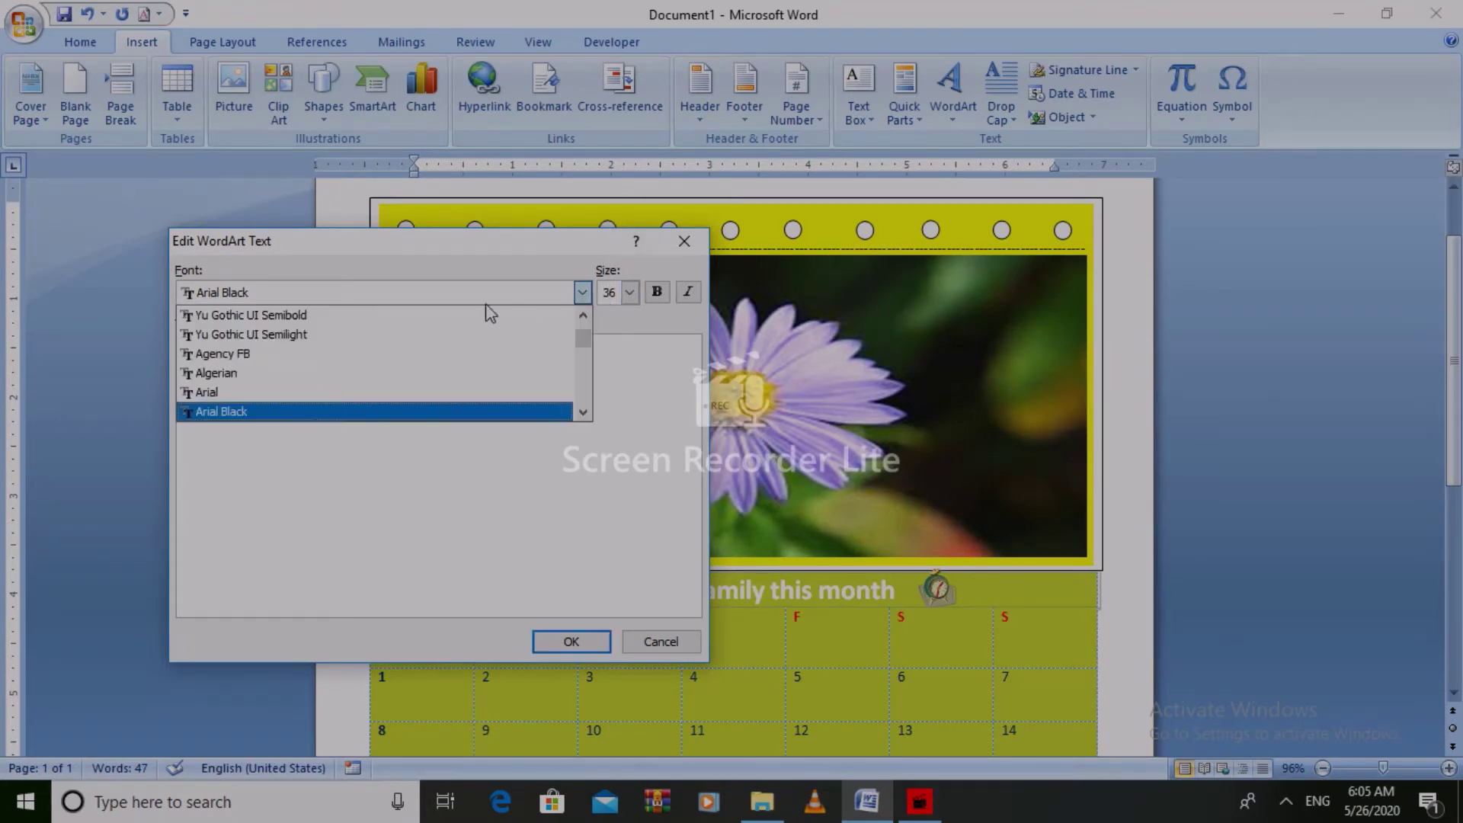
pyautogui.click(445, 296)
pyautogui.click(448, 300)
pyautogui.moveTo(594, 353); pyautogui.dragTo(584, 373)
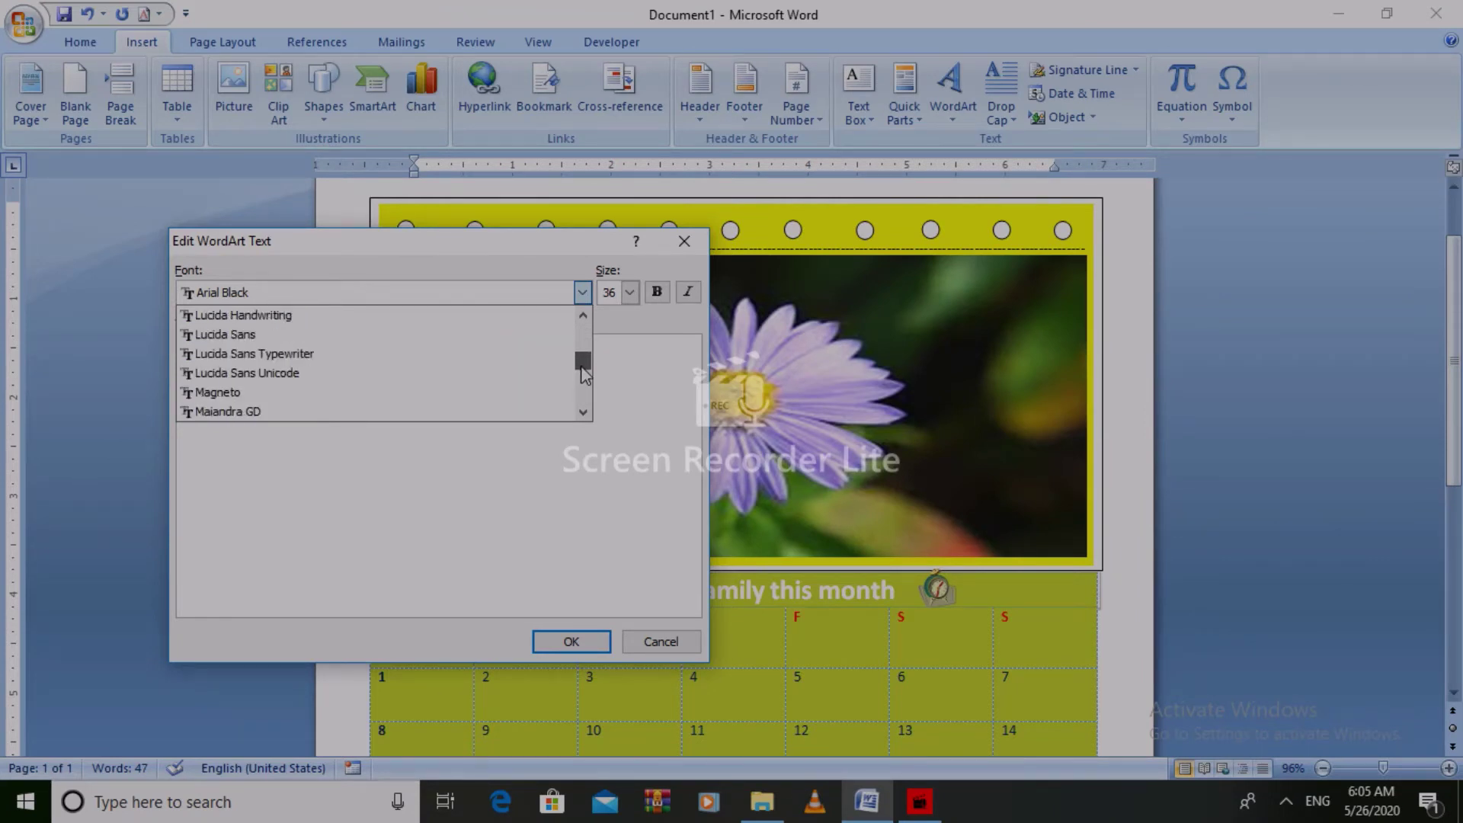
pyautogui.scroll(-1, 408, 414)
pyautogui.scroll(-3, 409, 416)
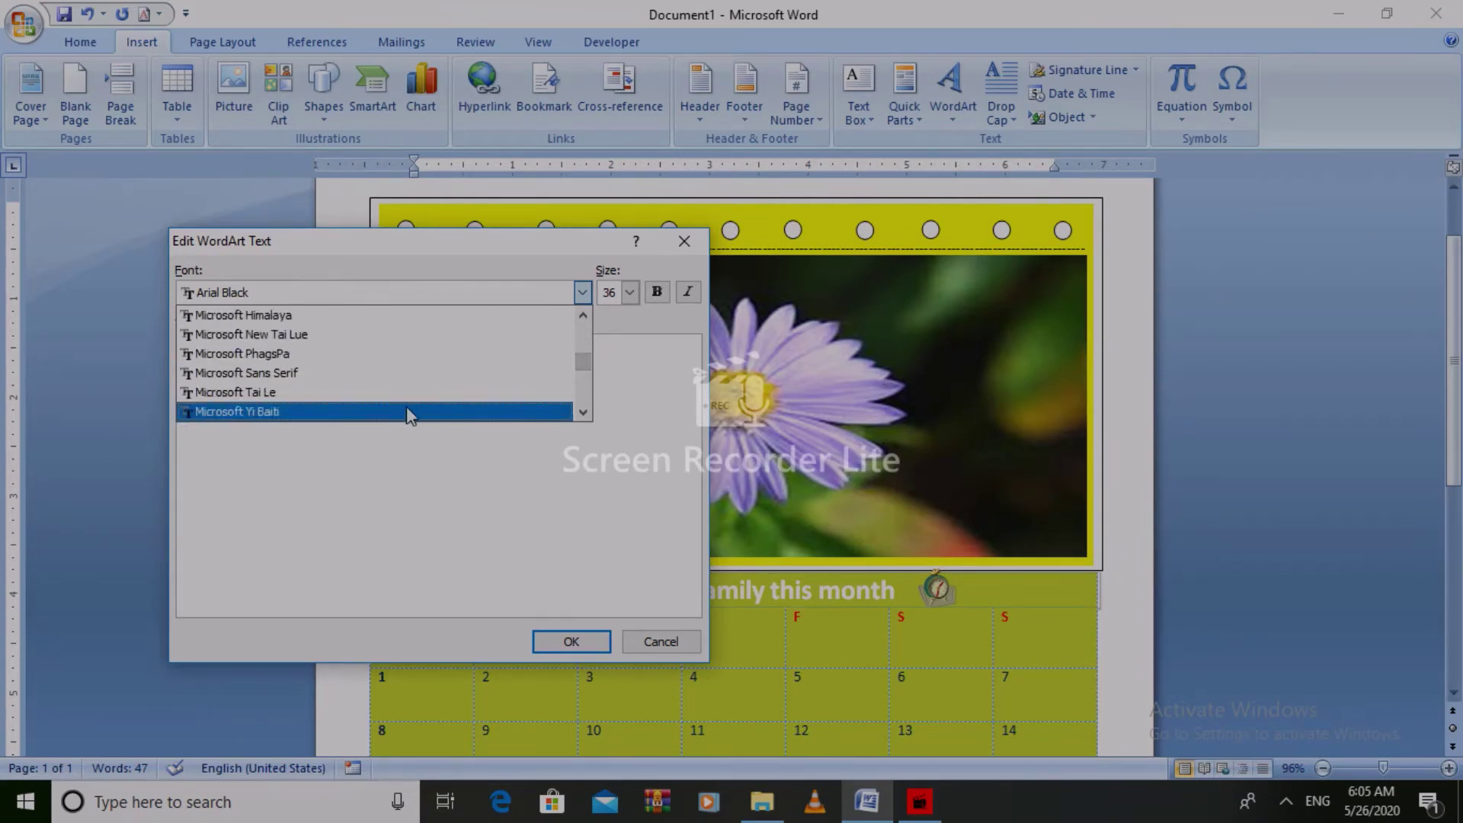
pyautogui.press('Down')
pyautogui.press('Down')
pyautogui.press('Down')
pyautogui.press('Down')
pyautogui.press('Down')
pyautogui.press('Down')
pyautogui.press('Up')
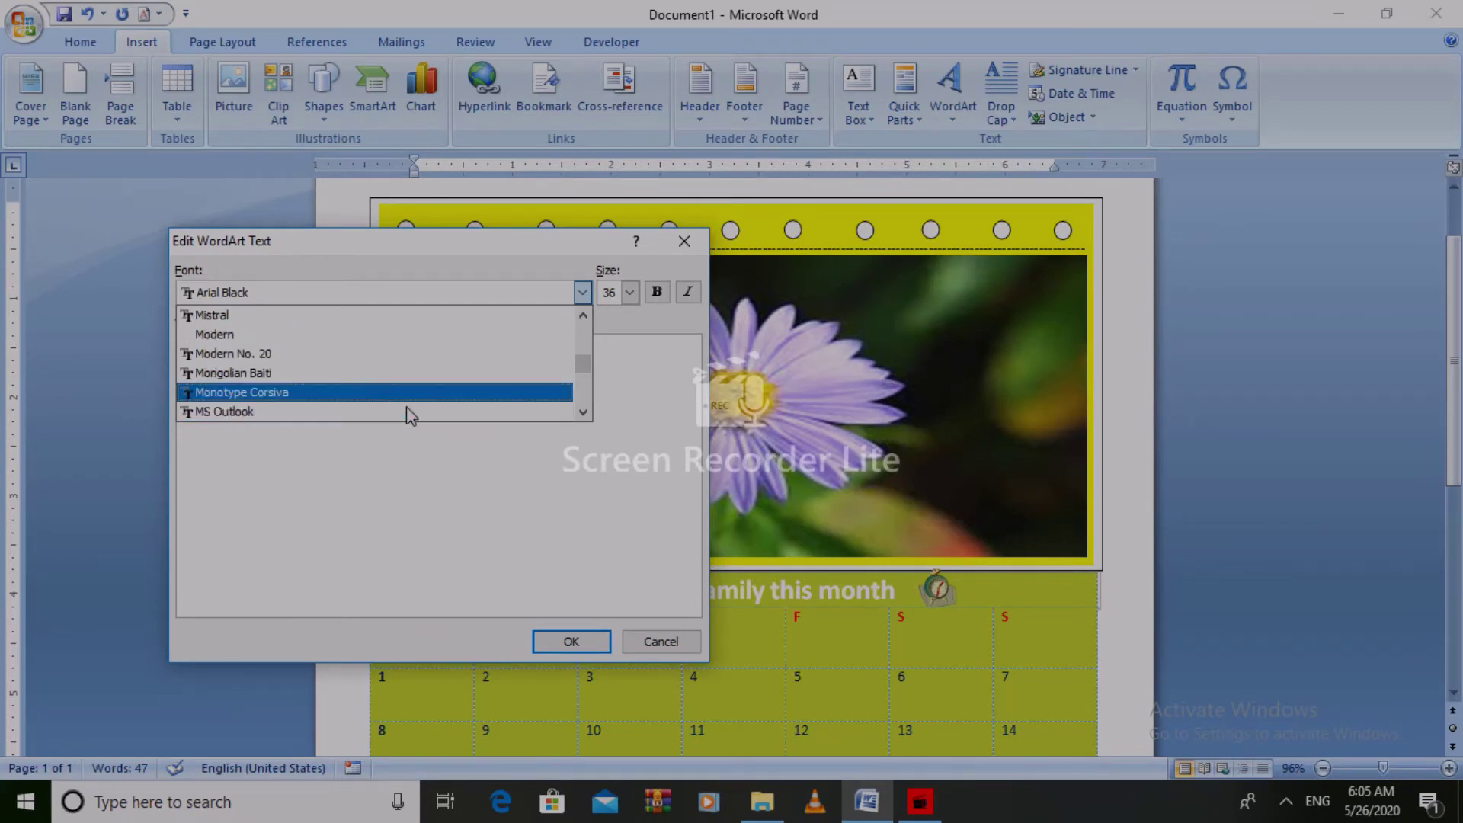
pyautogui.press('Return')
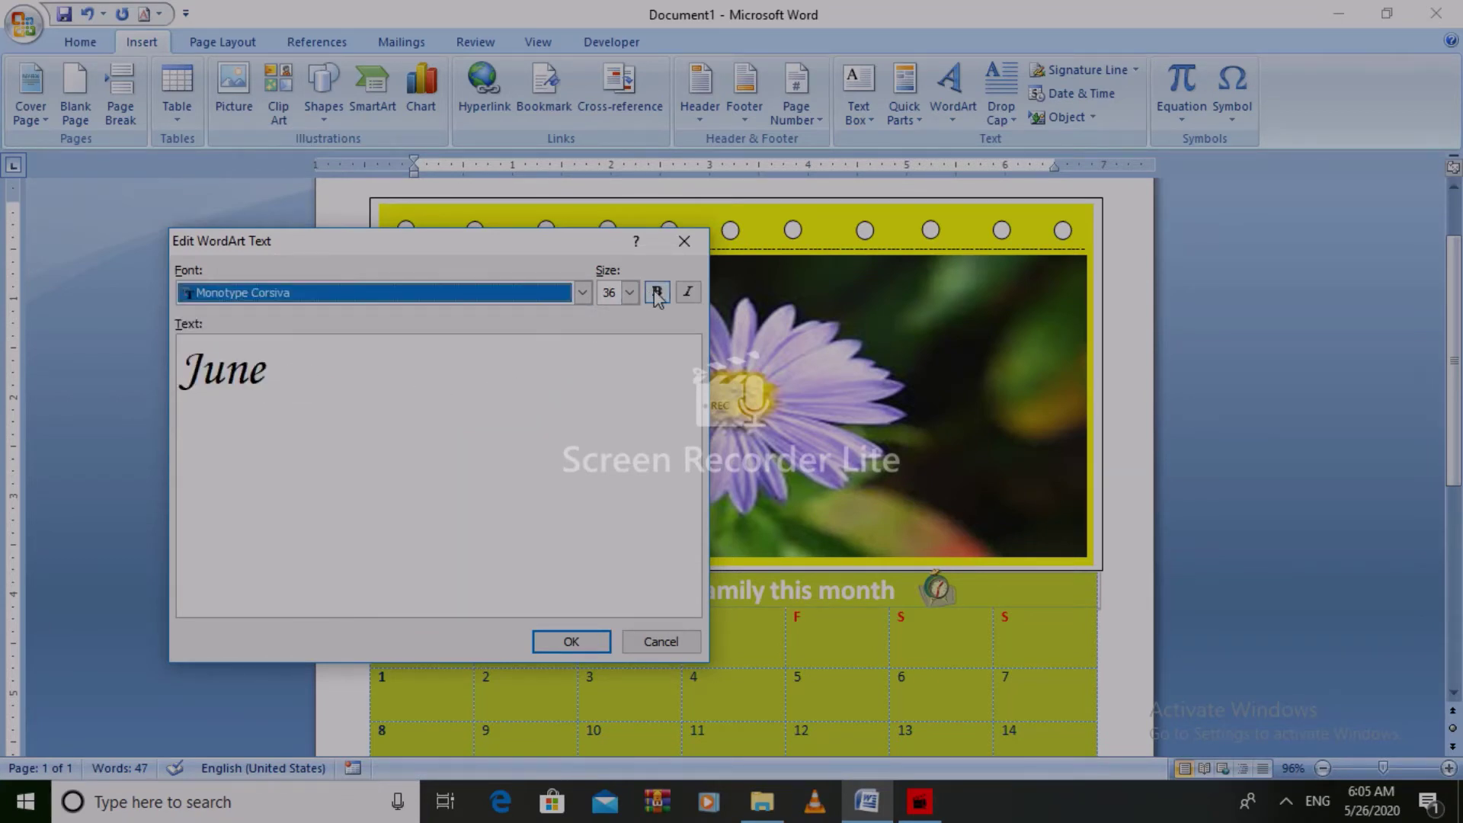
# - Make June bold at size 20 and place the WordArt on the page
pyautogui.click(657, 293)
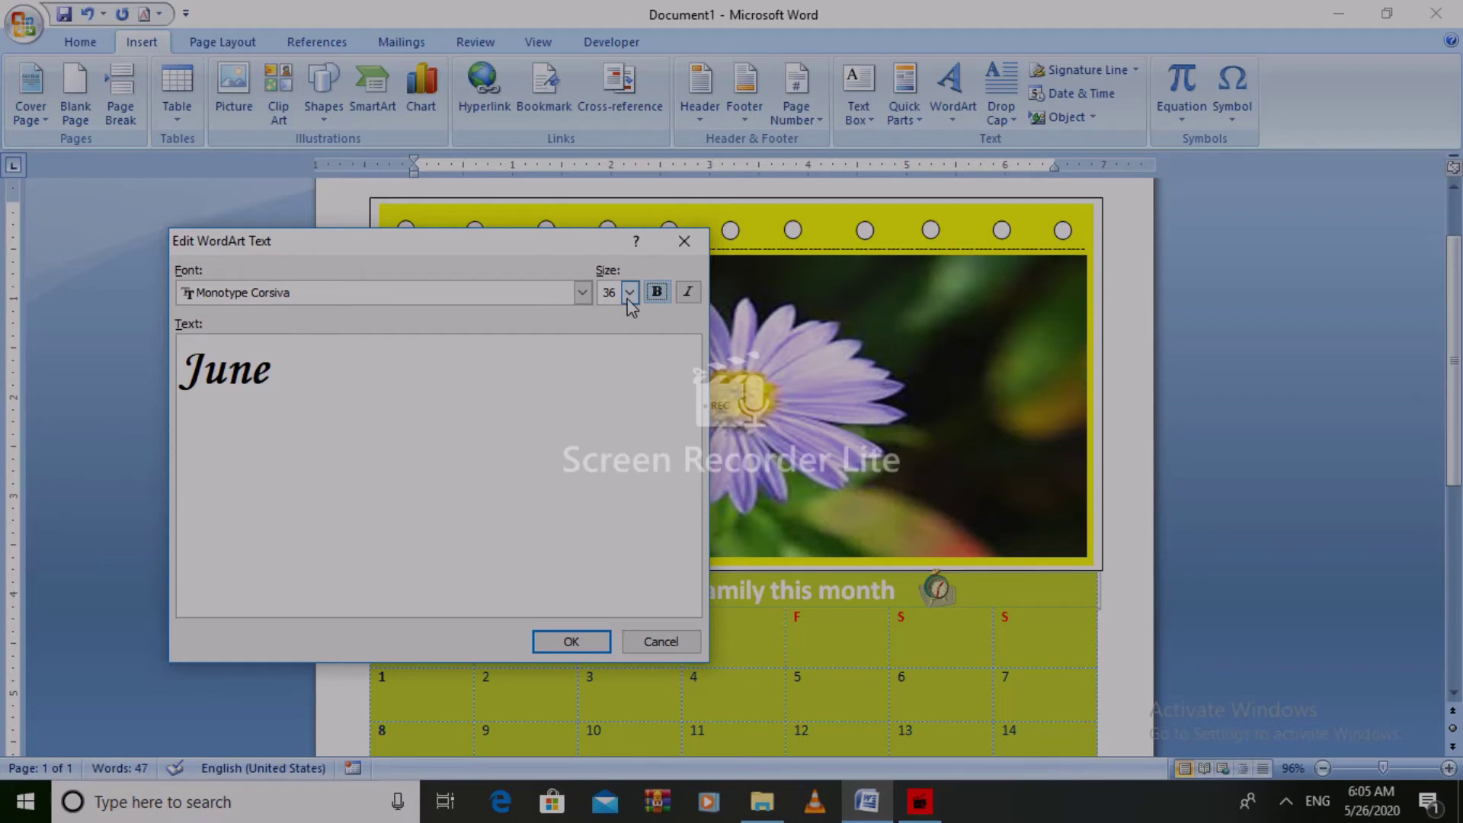
pyautogui.click(629, 293)
pyautogui.click(610, 334)
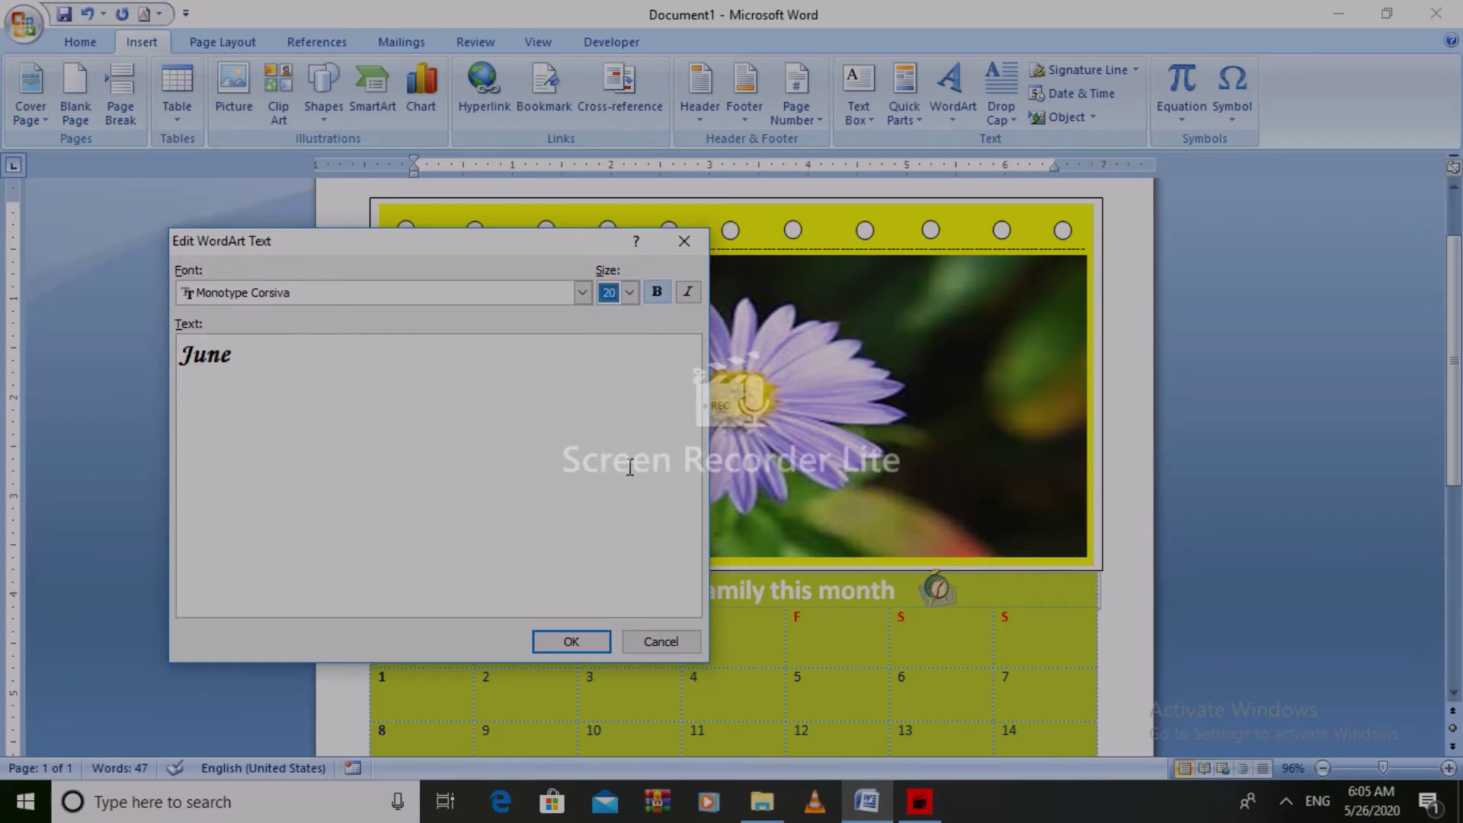
pyautogui.click(688, 293)
pyautogui.click(588, 642)
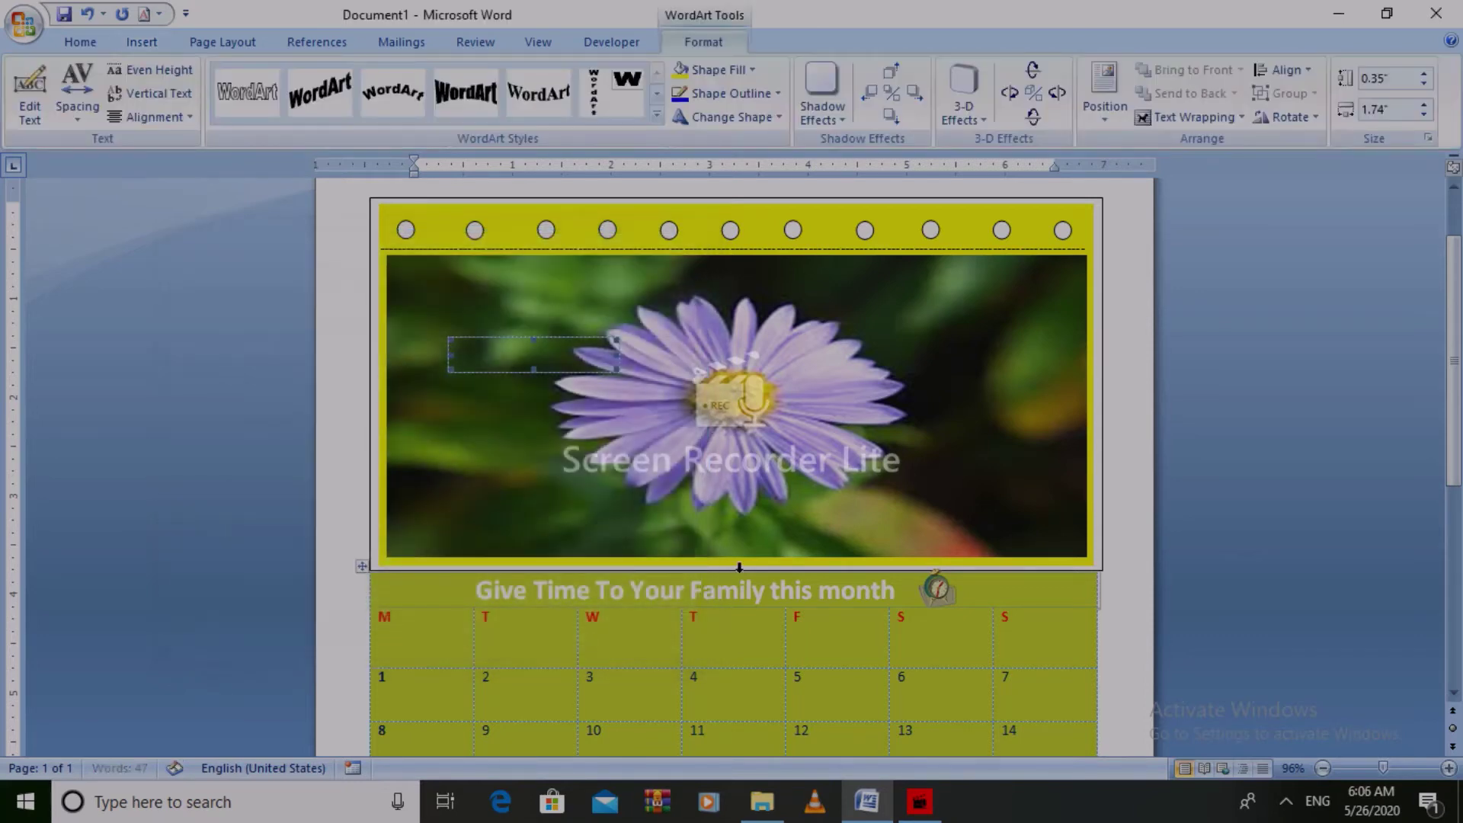
# - Float the June WordArt in front of text and enlarge it to about 0.83" by 4.32"
pyautogui.click(1190, 116)
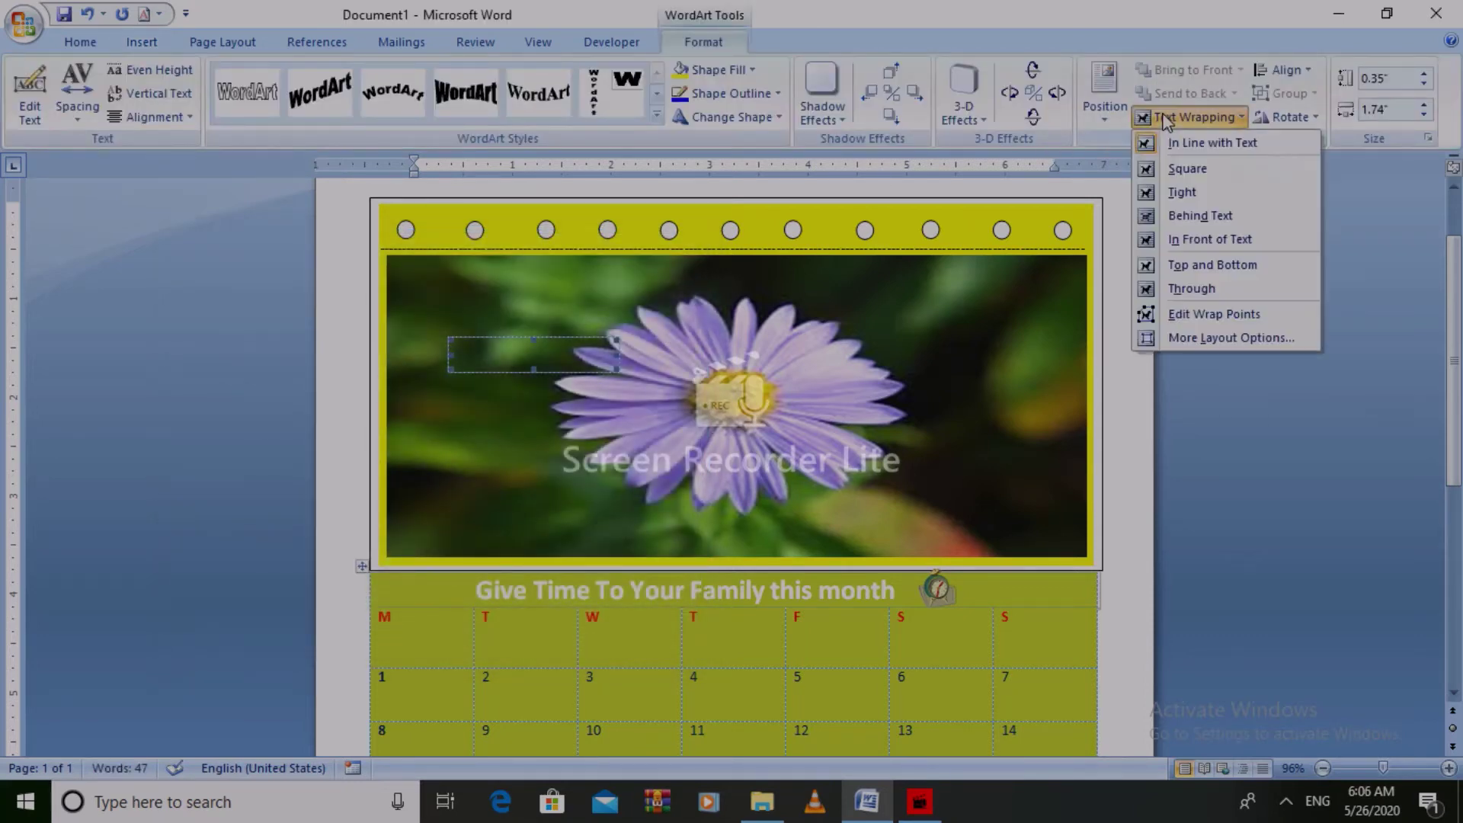
pyautogui.click(1188, 239)
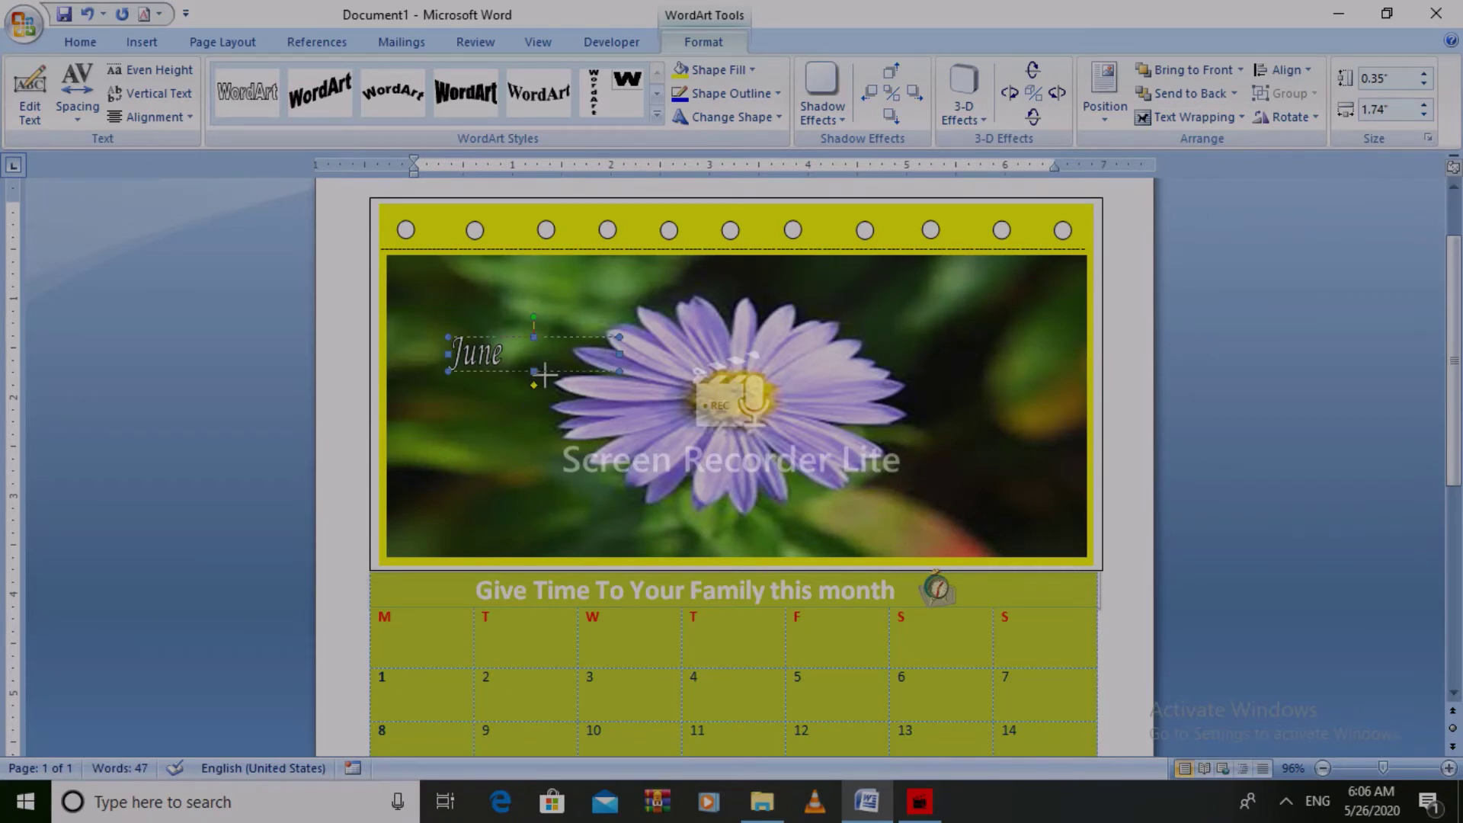
pyautogui.moveTo(732, 417); pyautogui.dragTo(733, 421)
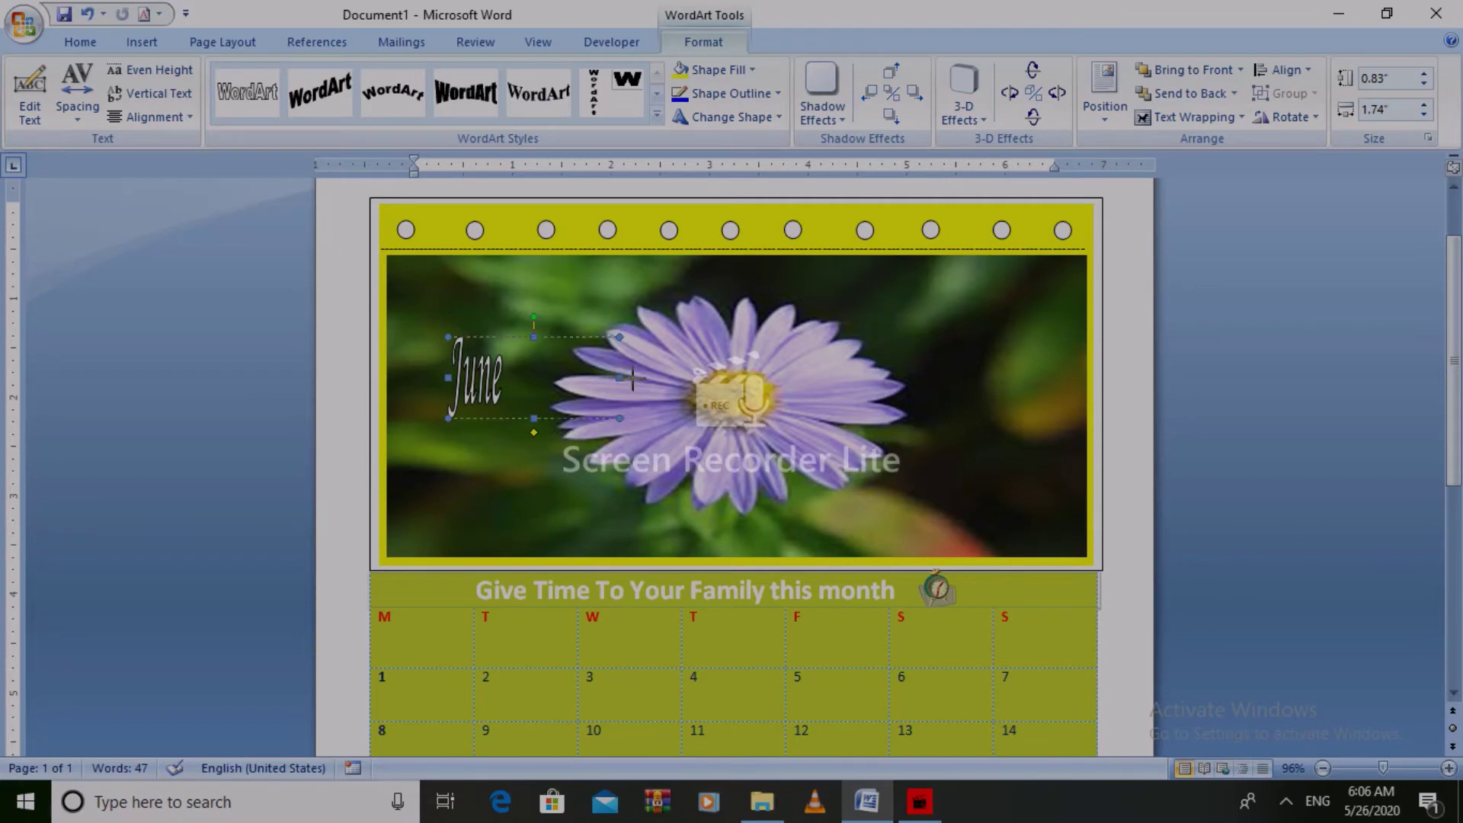
pyautogui.moveTo(699, 381); pyautogui.dragTo(875, 377)
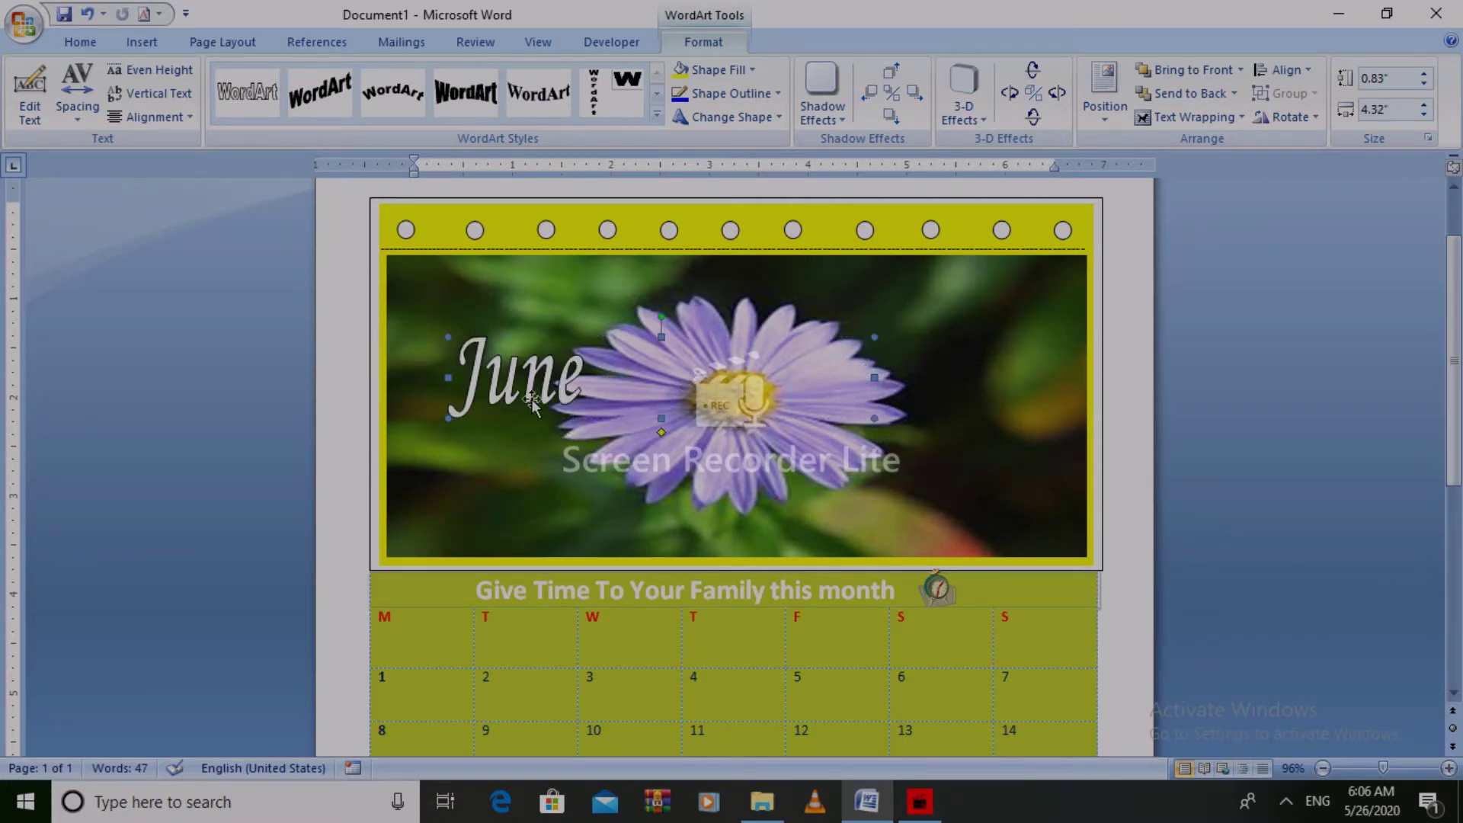
# - Position the June WordArt at the flower photo's upper-left corner
pyautogui.moveTo(531, 401); pyautogui.dragTo(504, 317)
pyautogui.moveTo(505, 320); pyautogui.dragTo(736, 375)
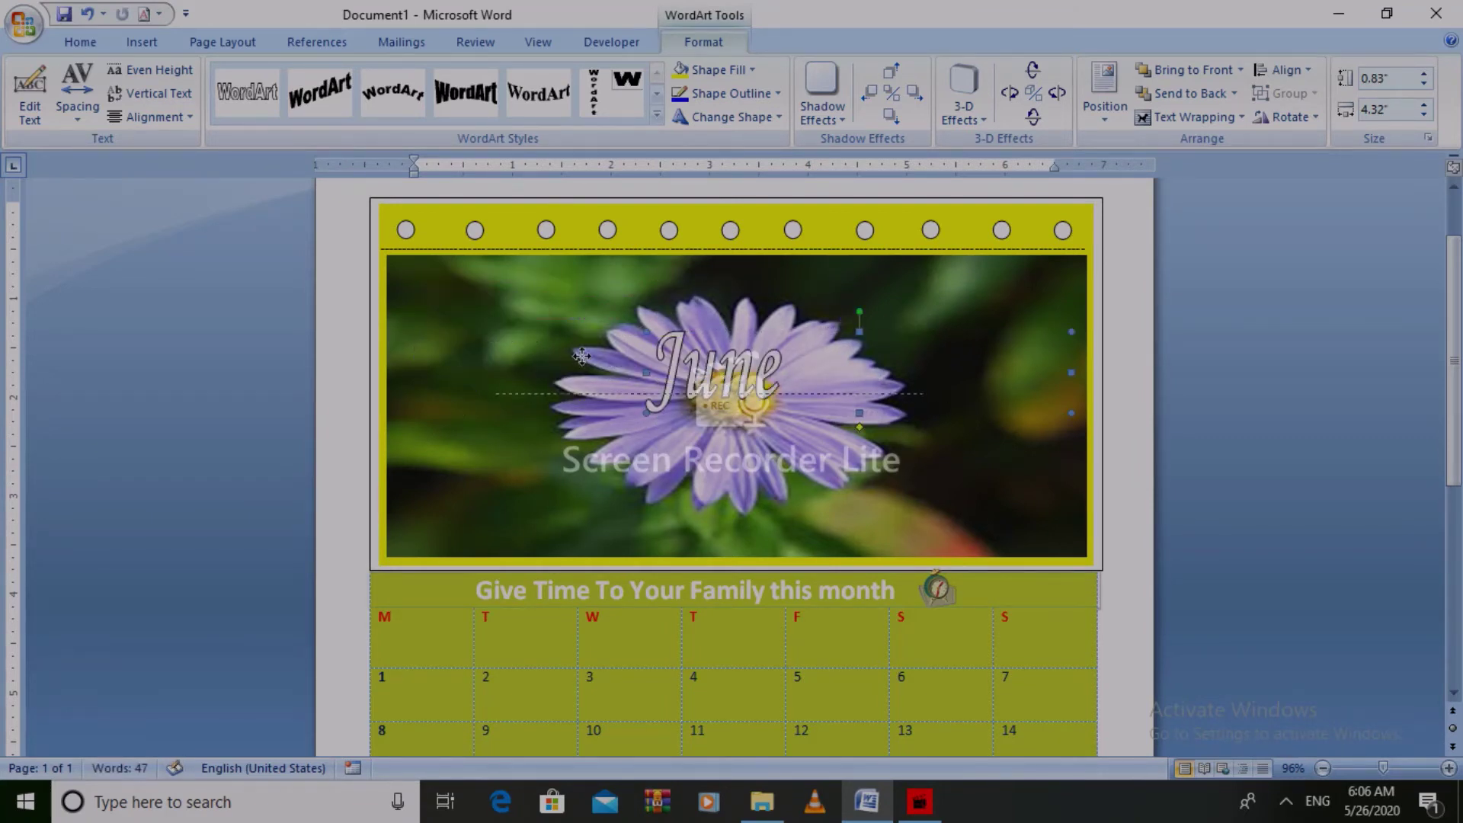
pyautogui.hotkey('ctrl', 'z')
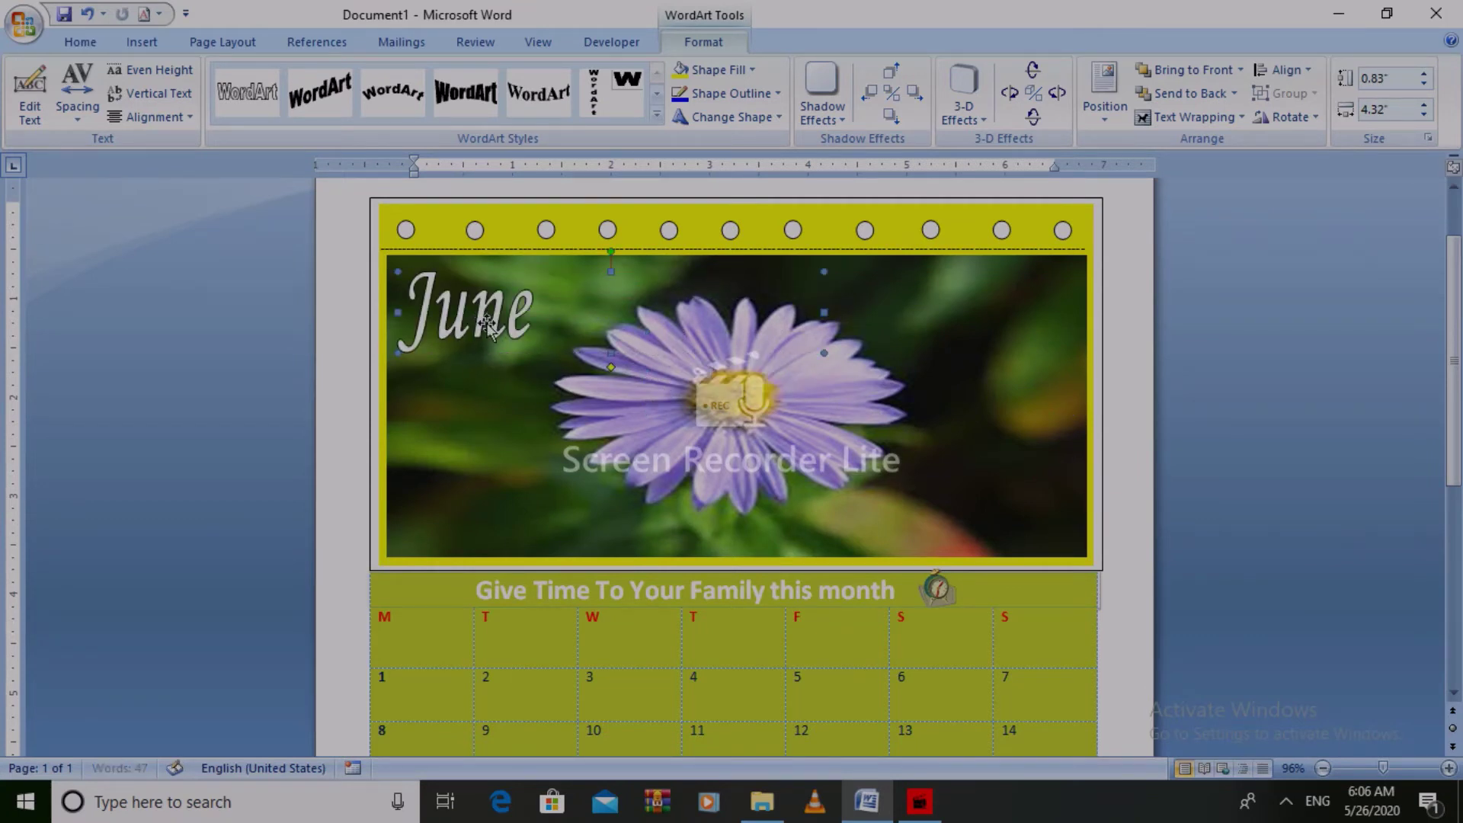
pyautogui.click(366, 313)
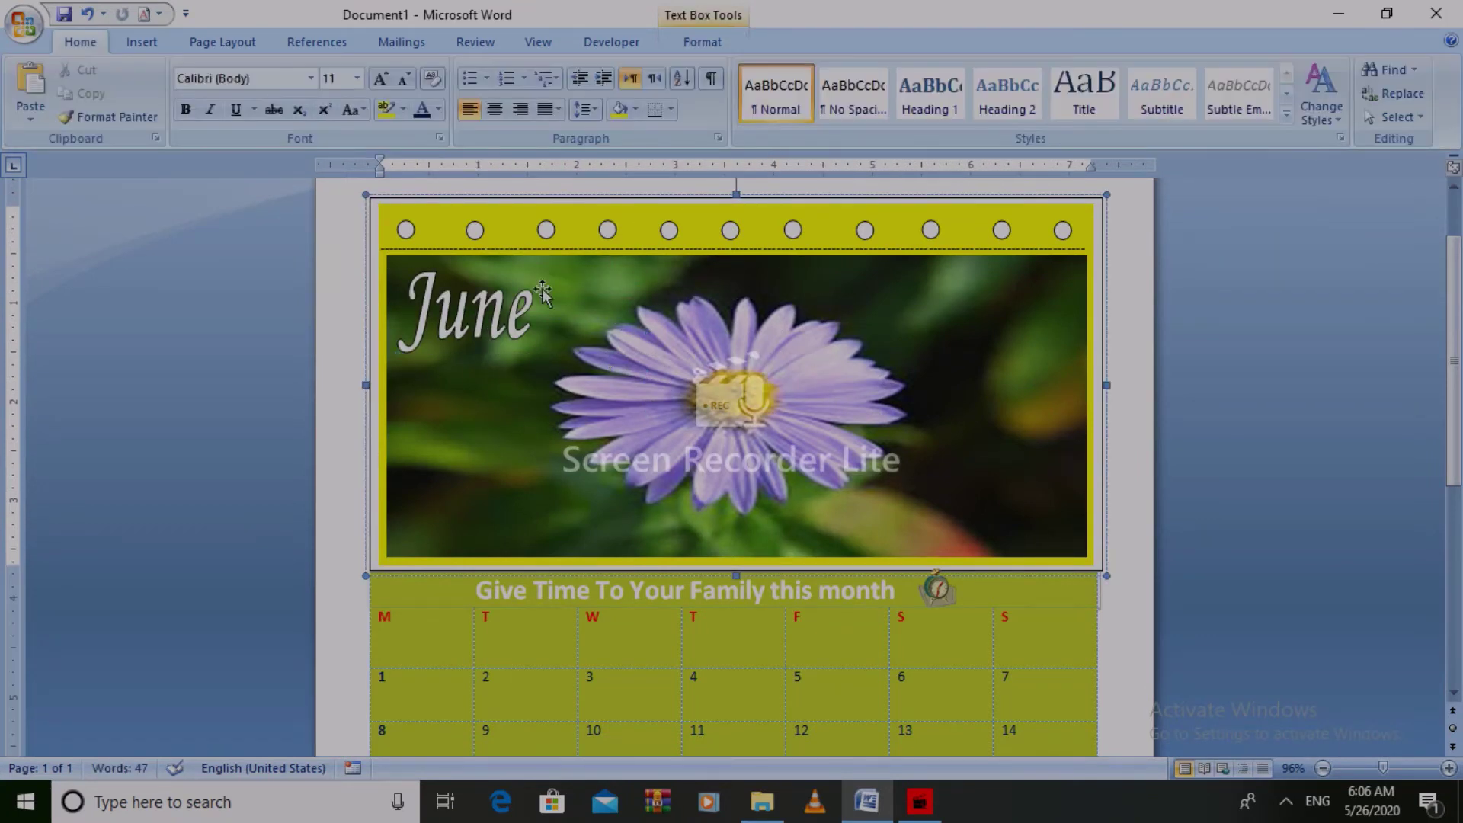
# - Give the June WordArt a green outline and a red fill
pyautogui.click(514, 314)
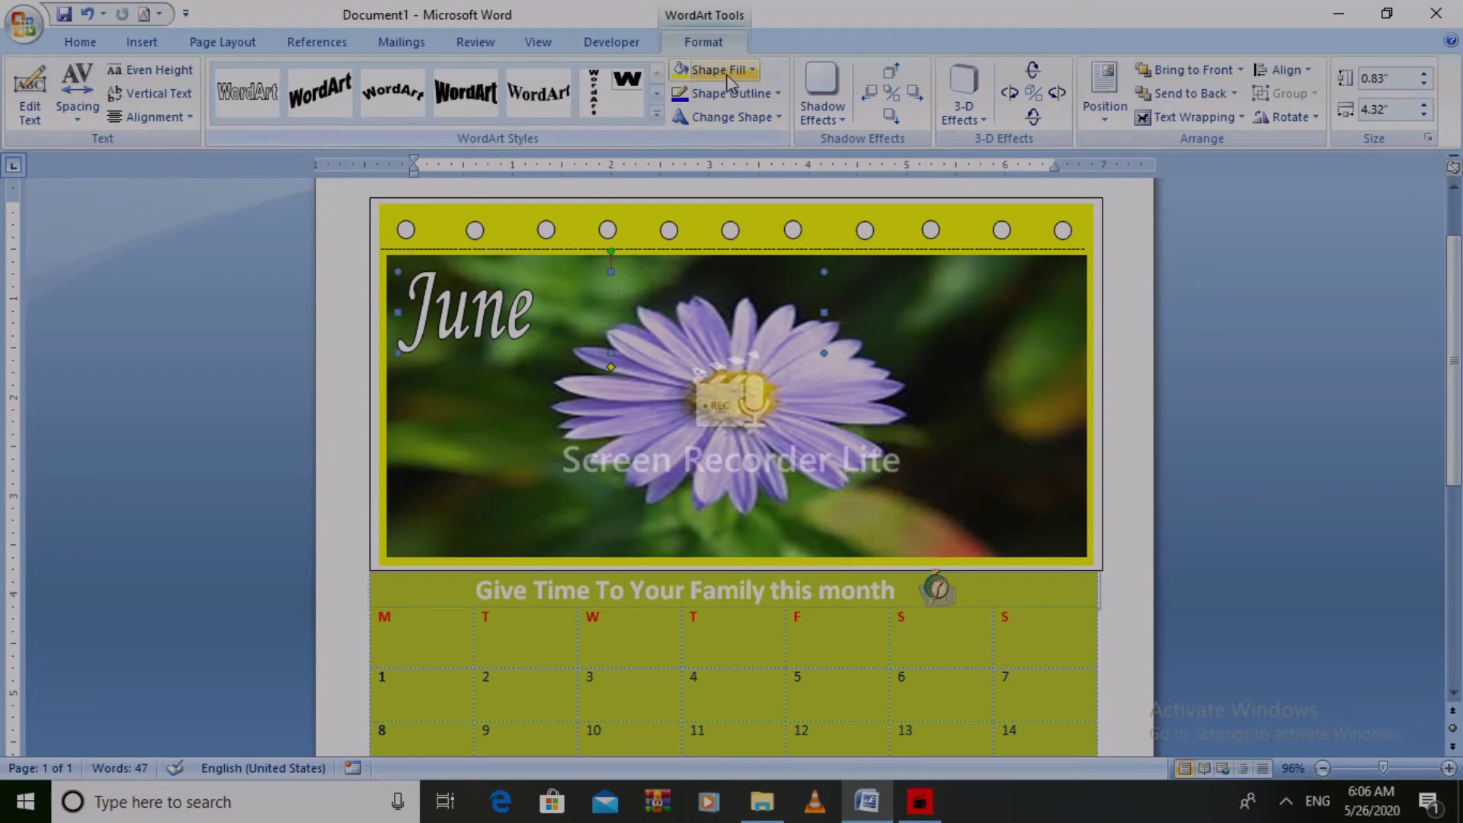
pyautogui.click(725, 74)
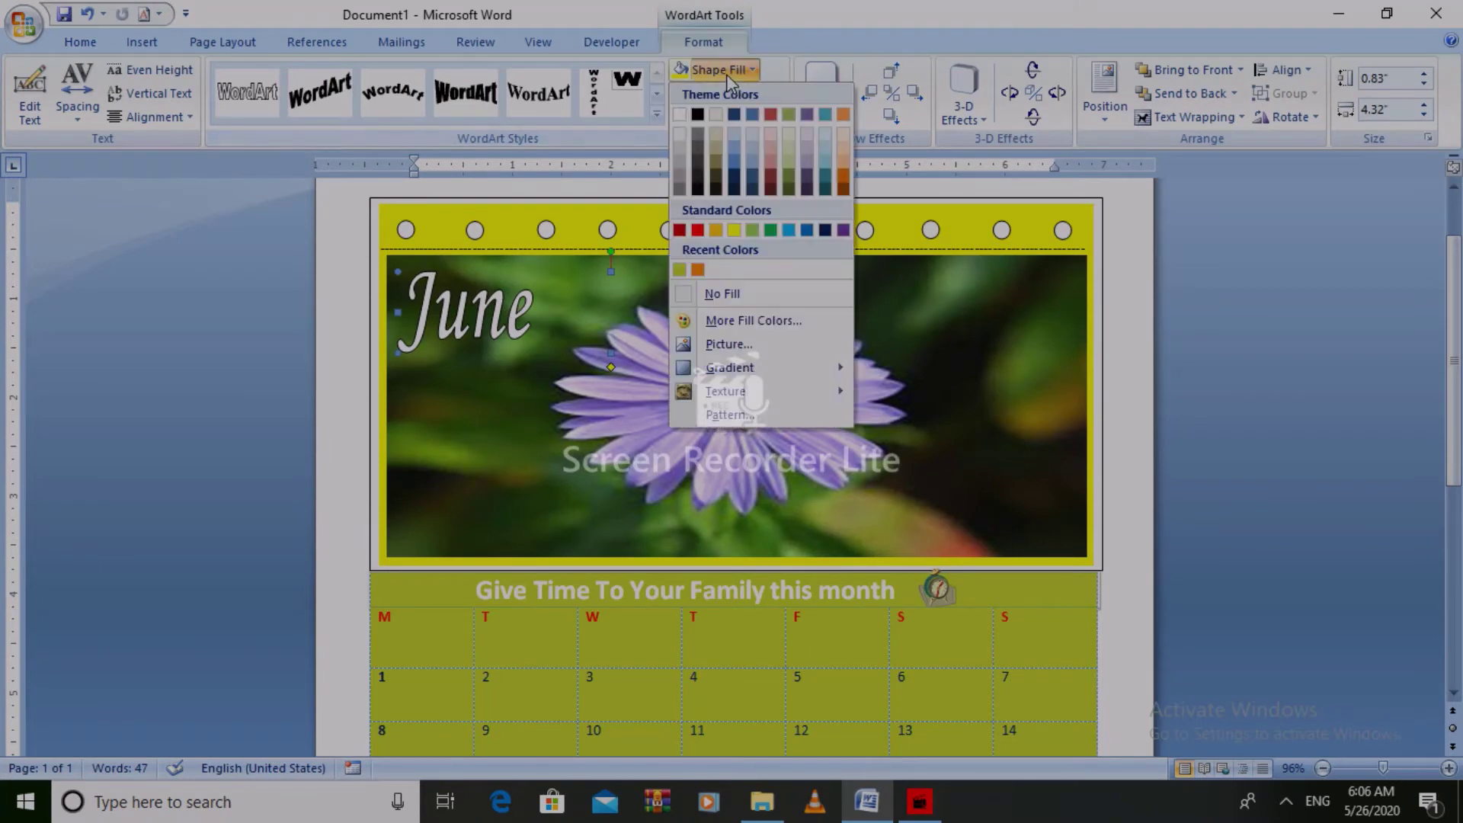
pyautogui.click(750, 163)
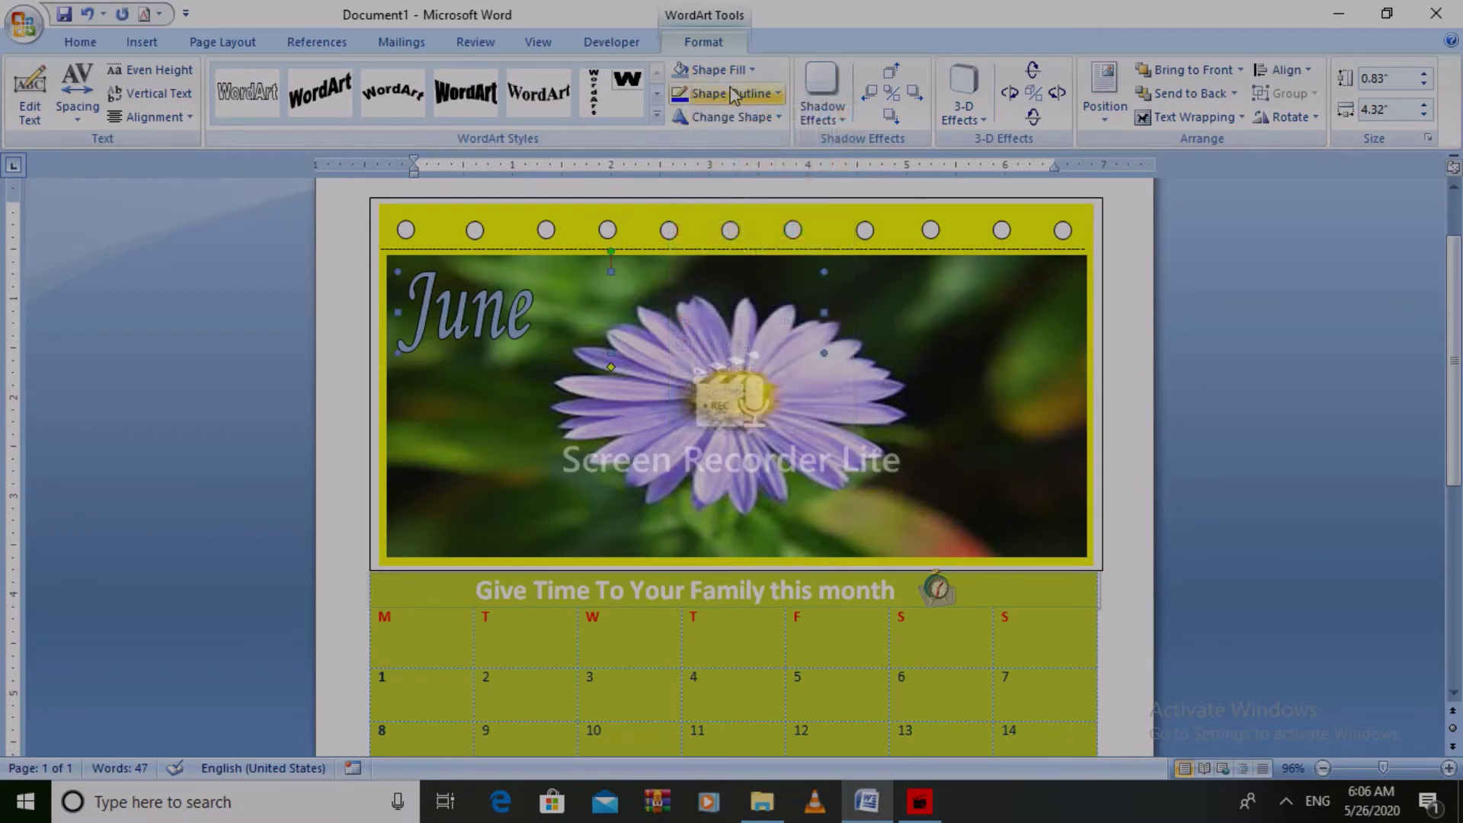
pyautogui.click(732, 93)
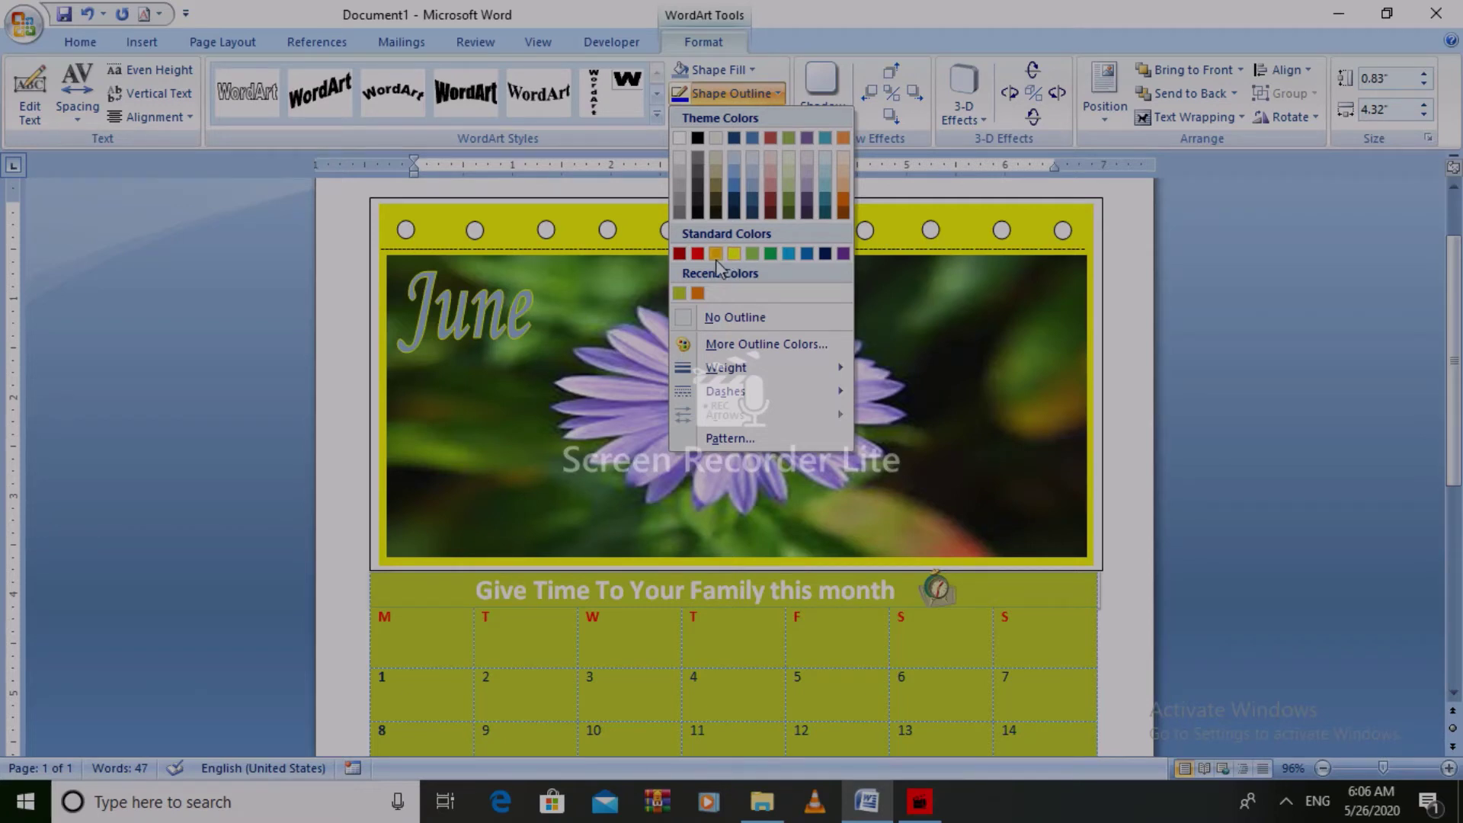
pyautogui.click(765, 254)
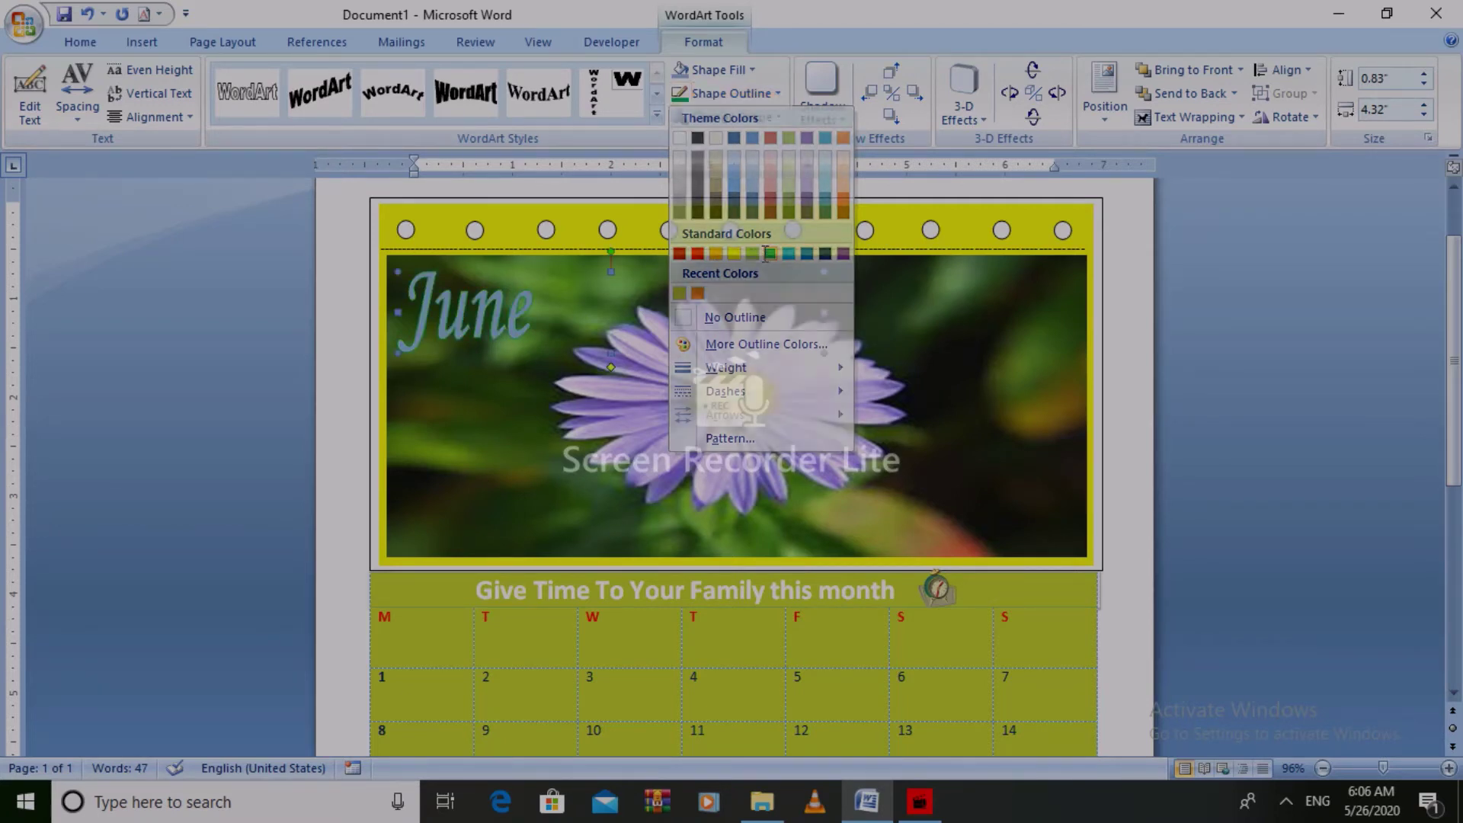
pyautogui.click(712, 71)
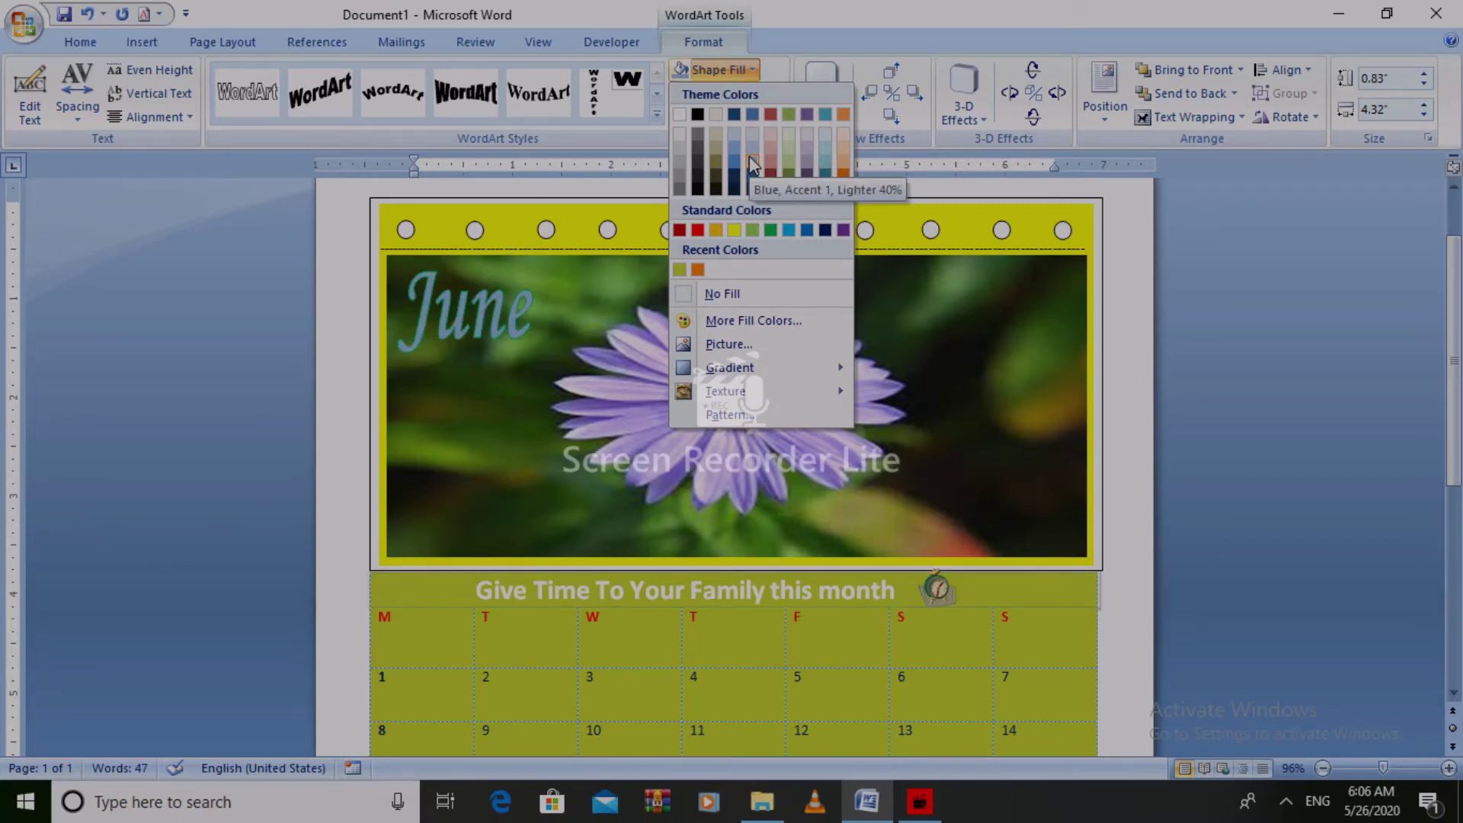
pyautogui.click(698, 230)
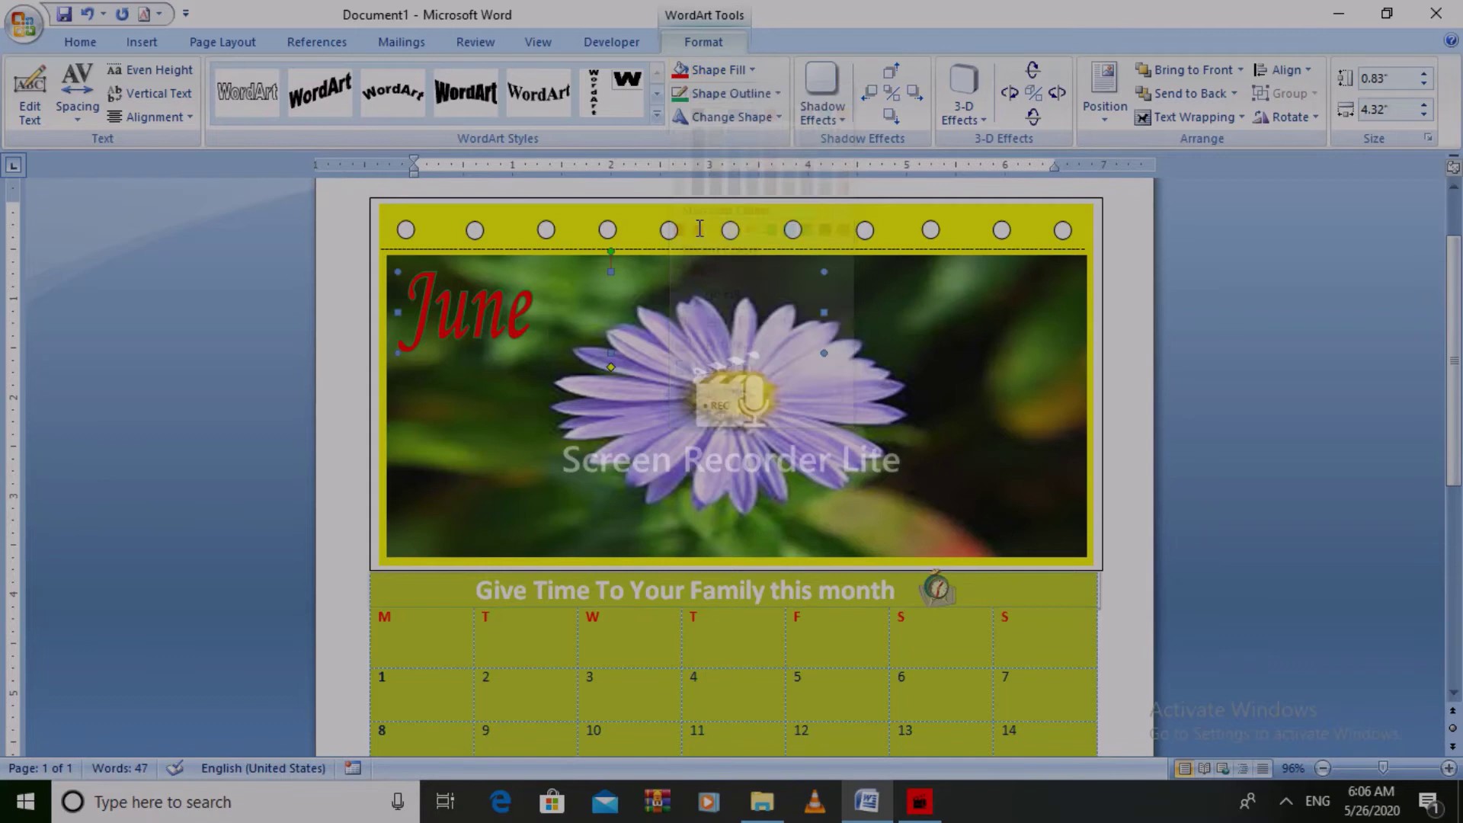
pyautogui.click(514, 411)
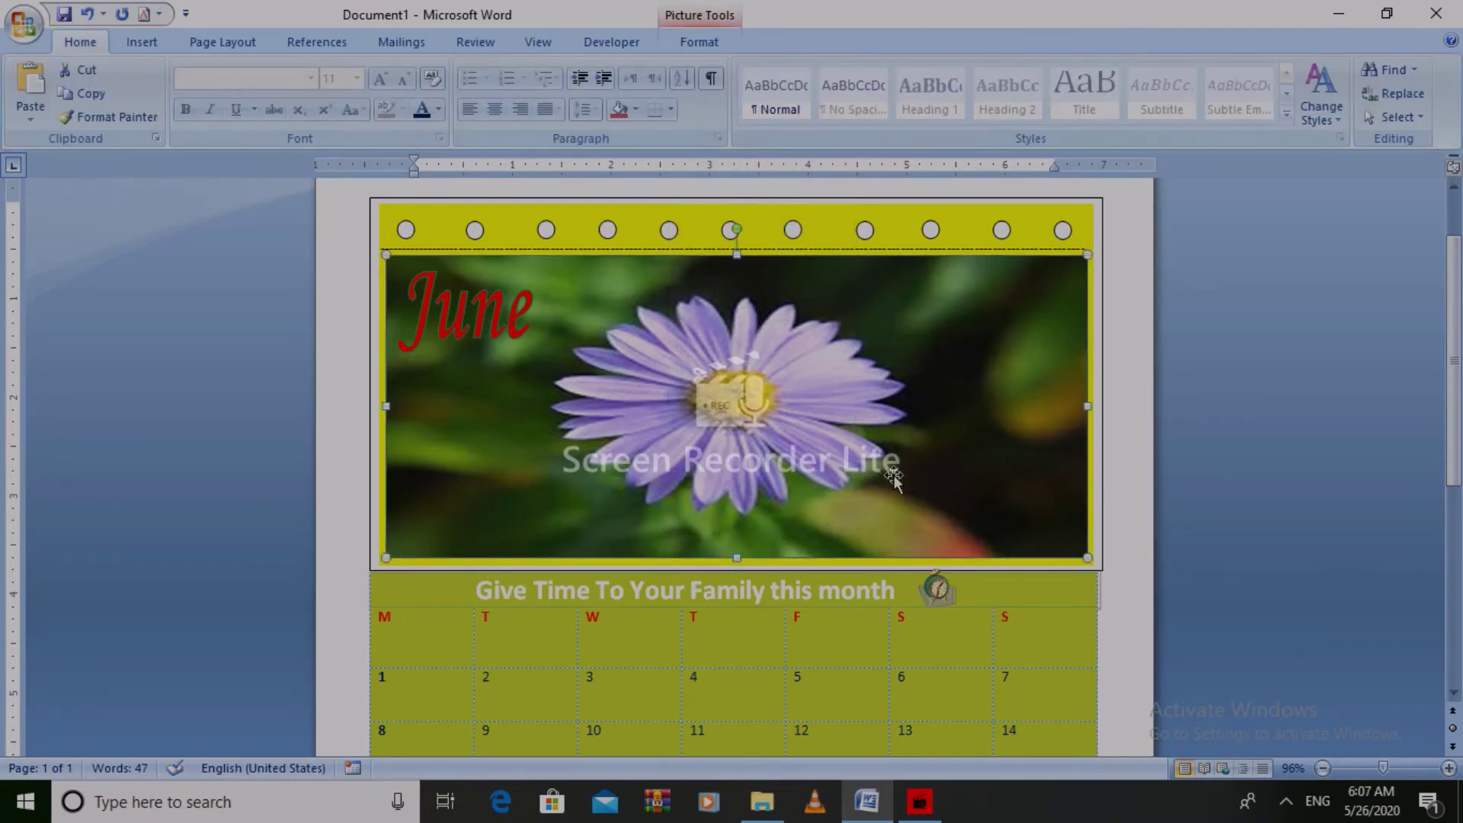
# - Insert a second WordArt reading '2020'
pyautogui.click(142, 42)
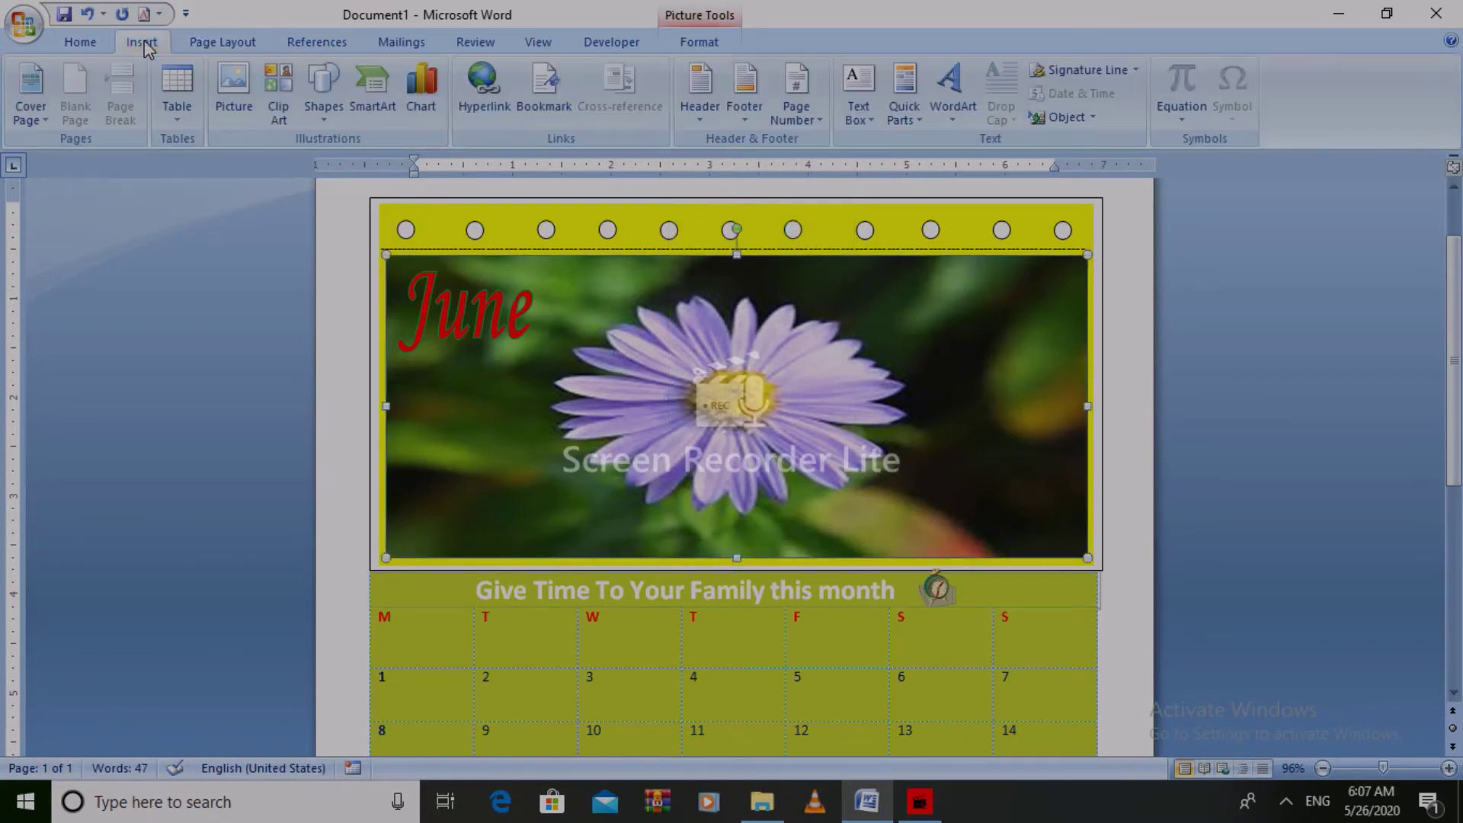
pyautogui.click(948, 103)
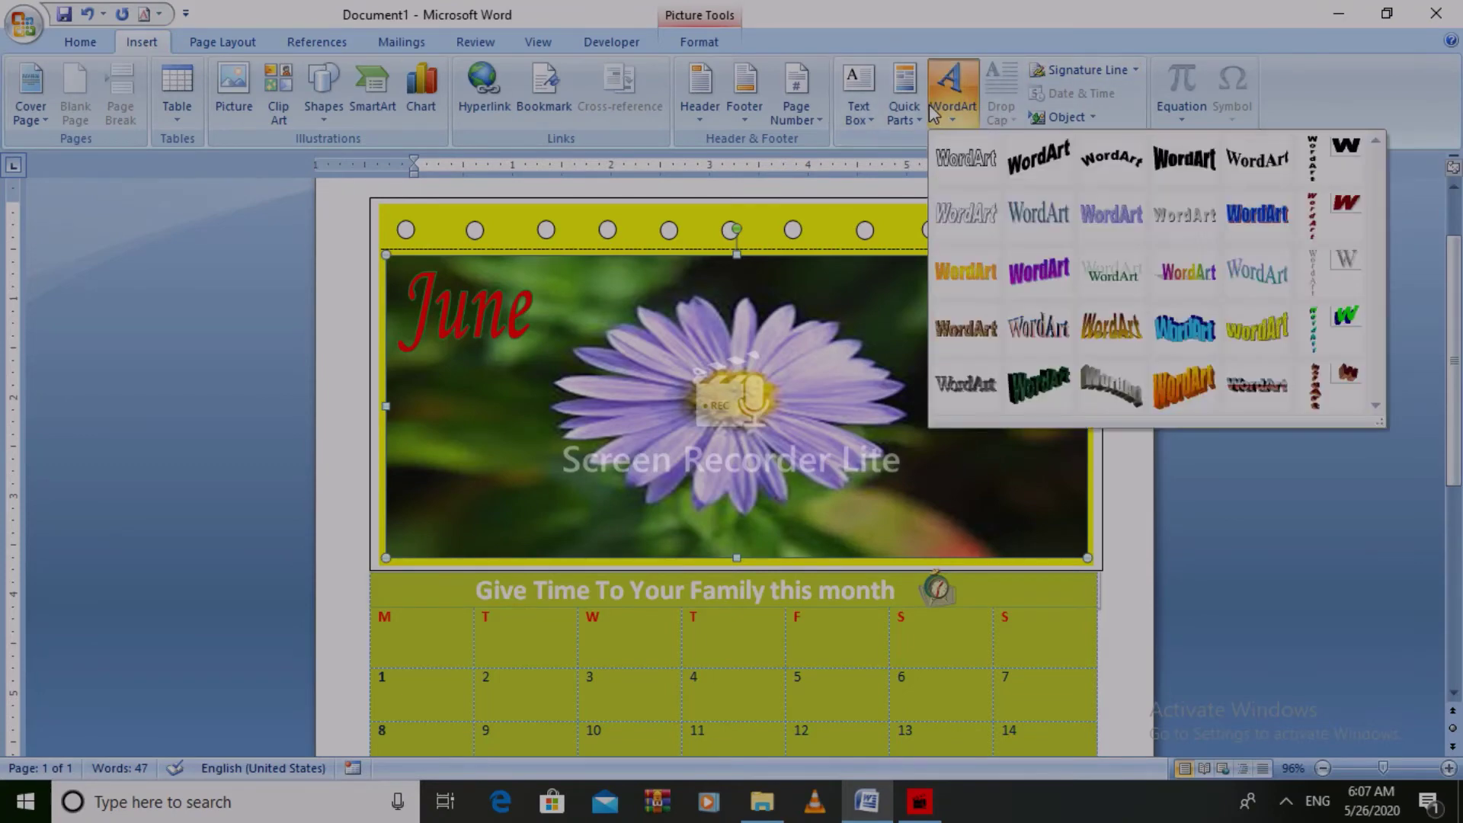
pyautogui.click(965, 158)
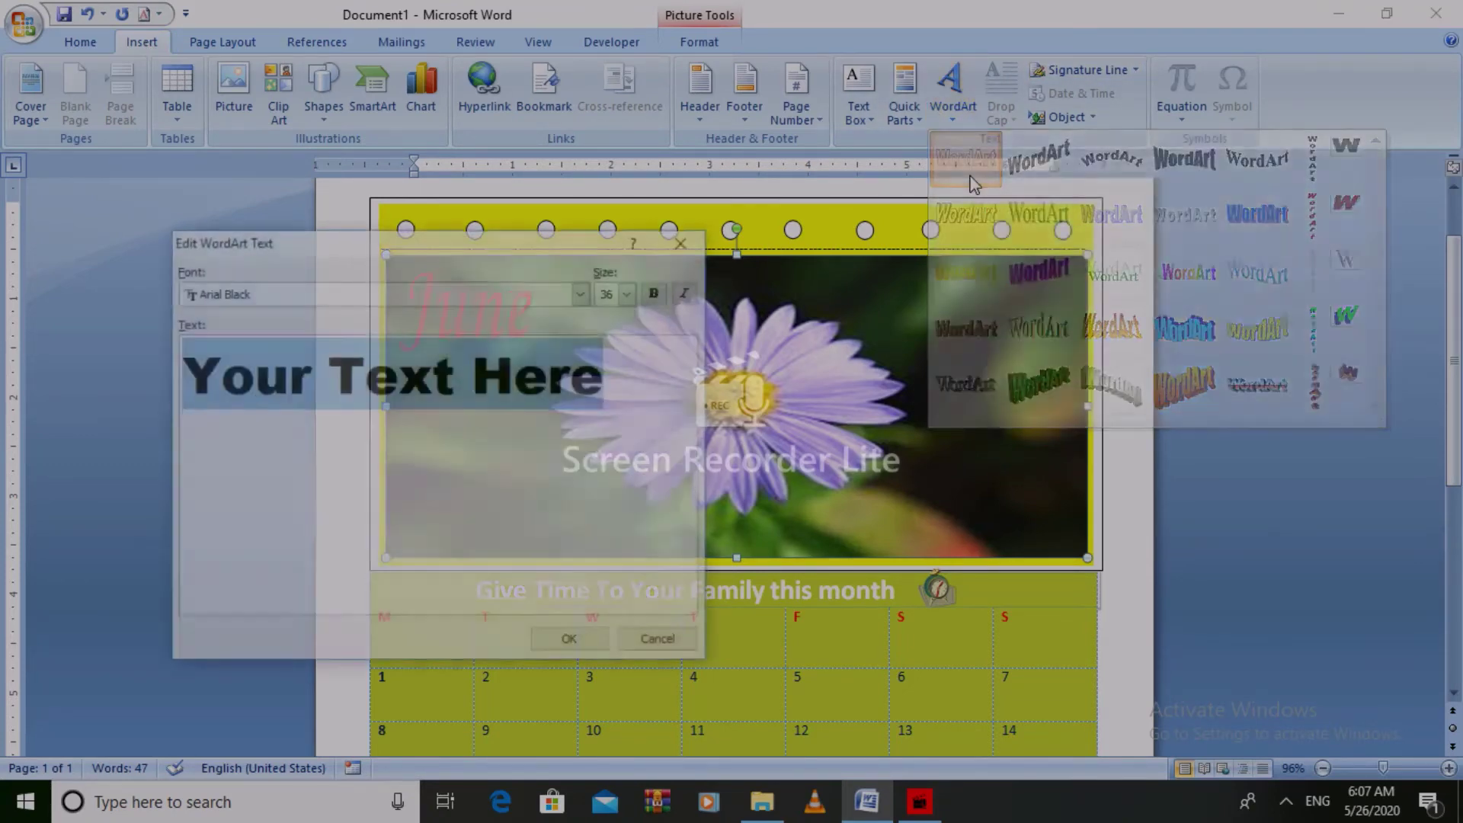
pyautogui.press('Delete')
pyautogui.write('2')
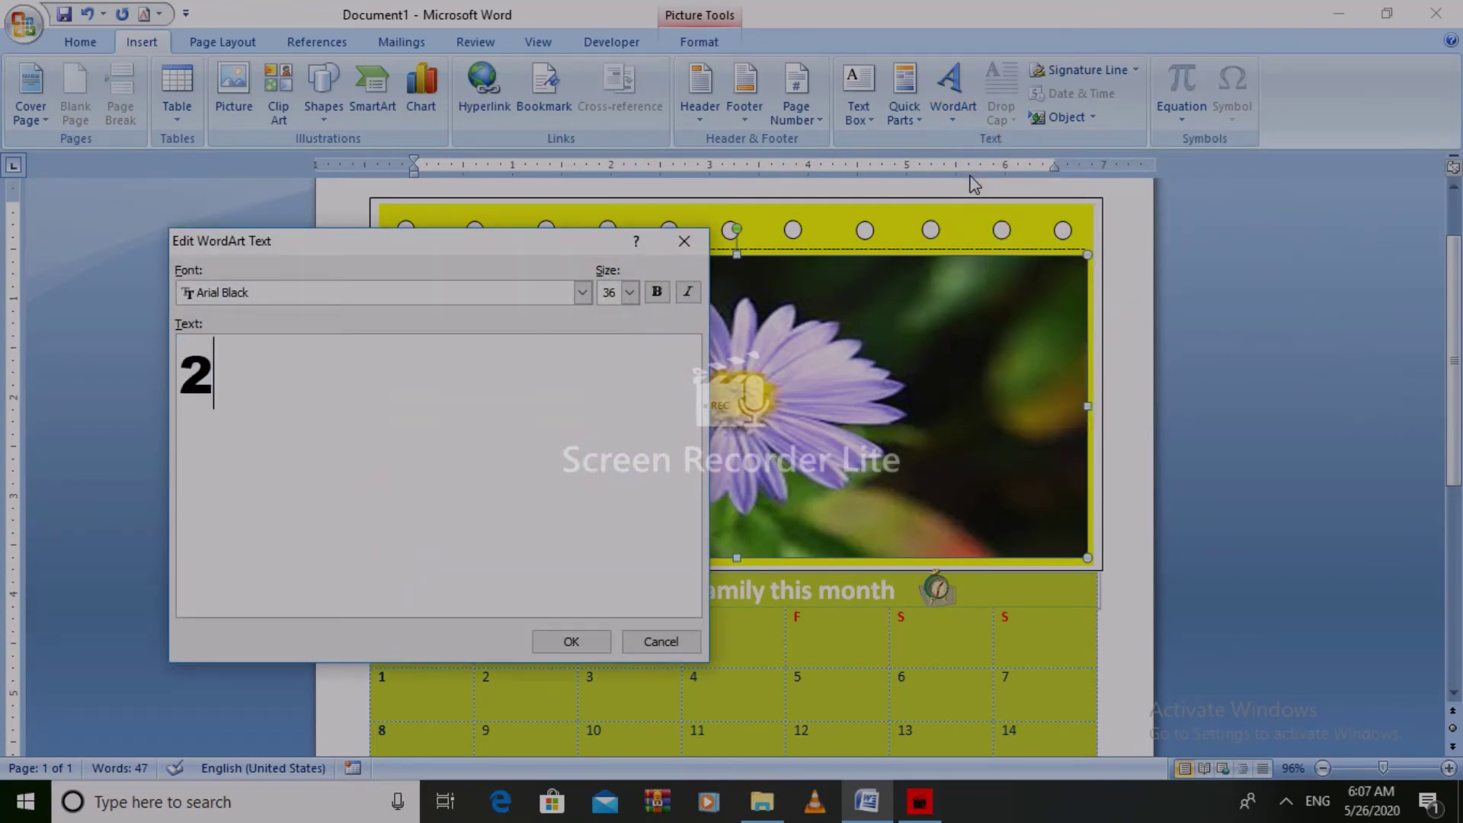
pyautogui.write('020')
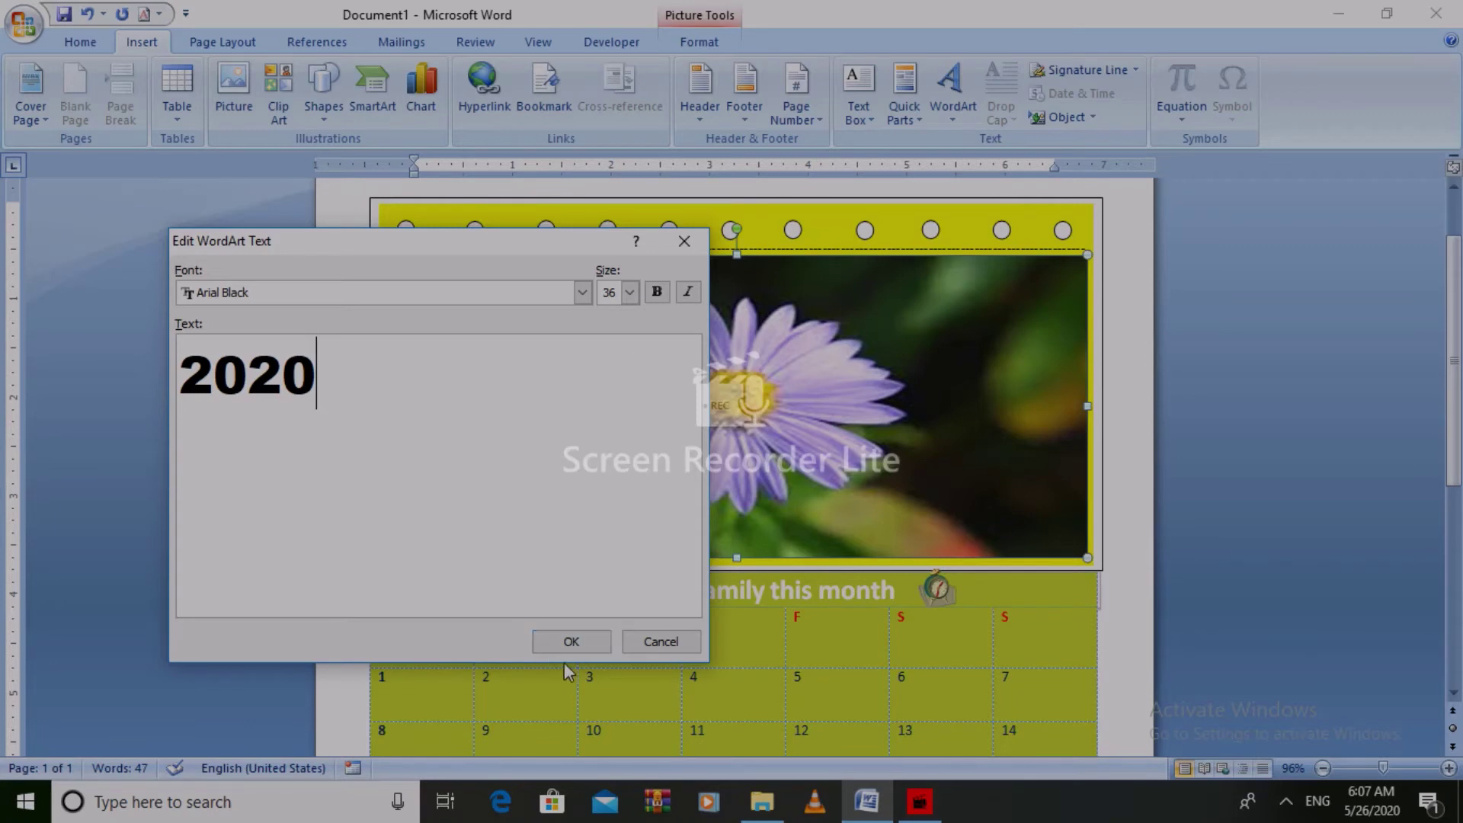
pyautogui.click(571, 643)
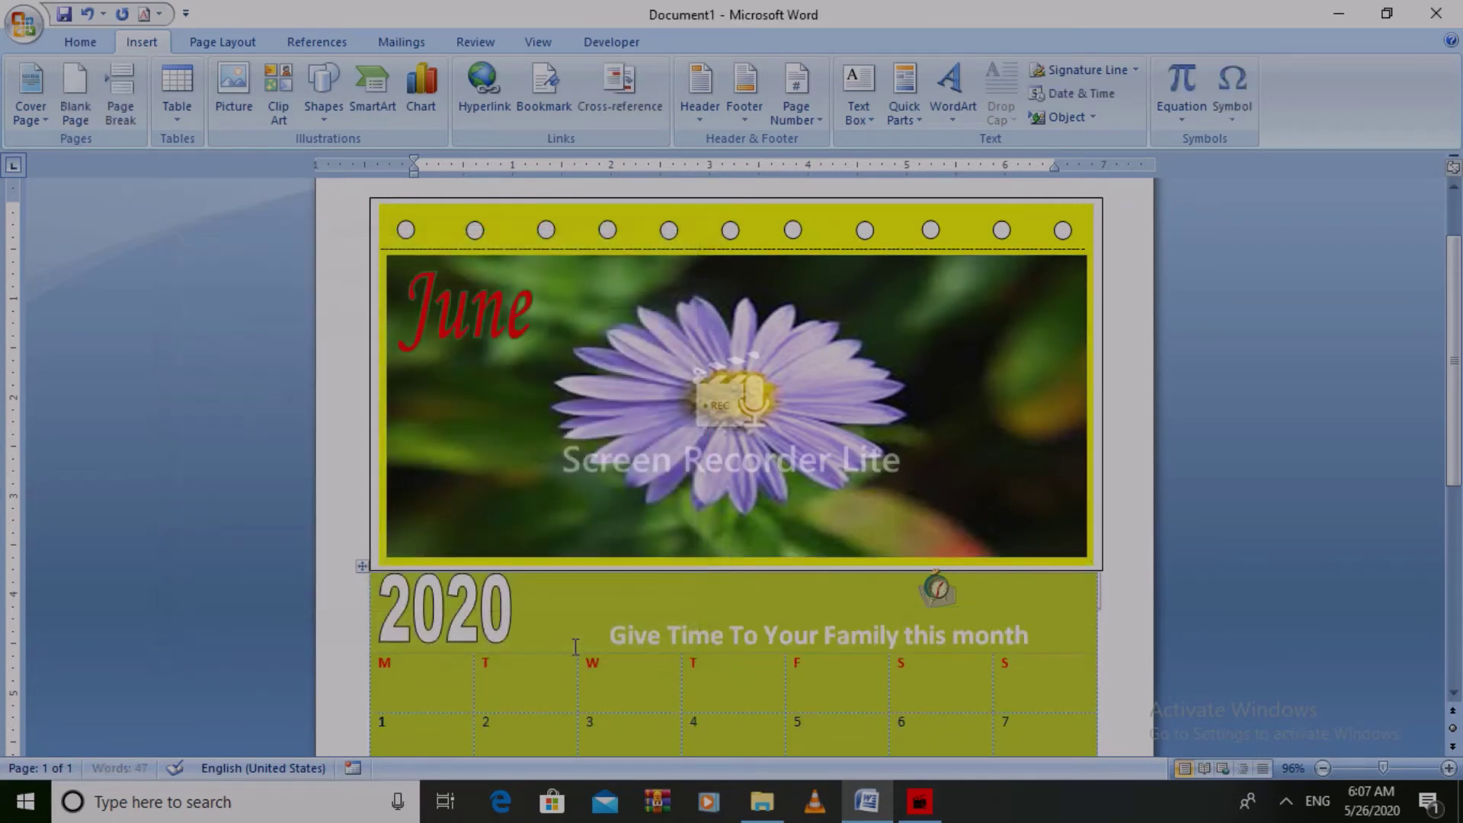
# - Float 2020 in front of text at the photo's lower-right and give it a light brown fill
pyautogui.click(480, 617)
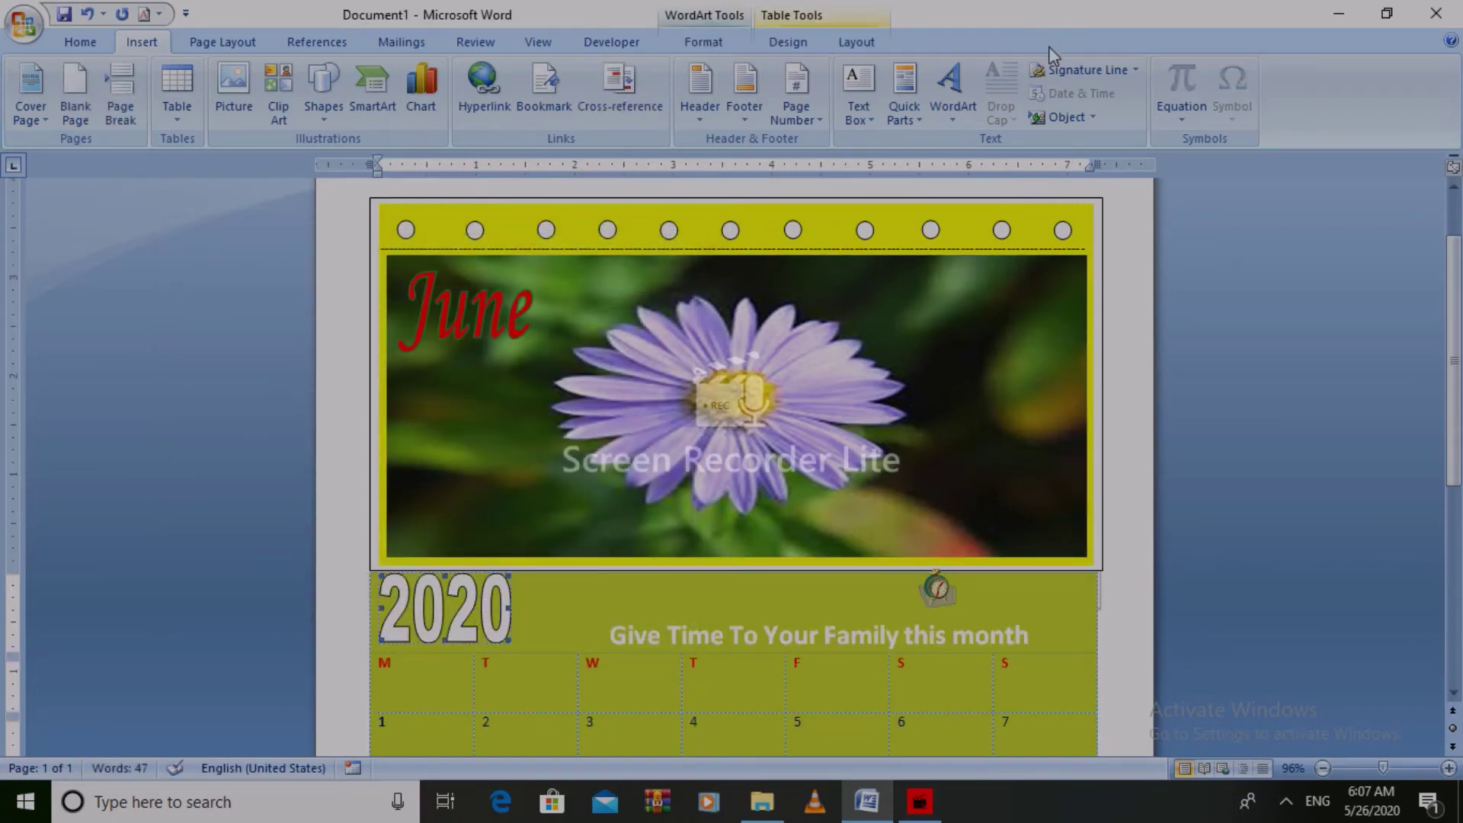
pyautogui.doubleClick(456, 609)
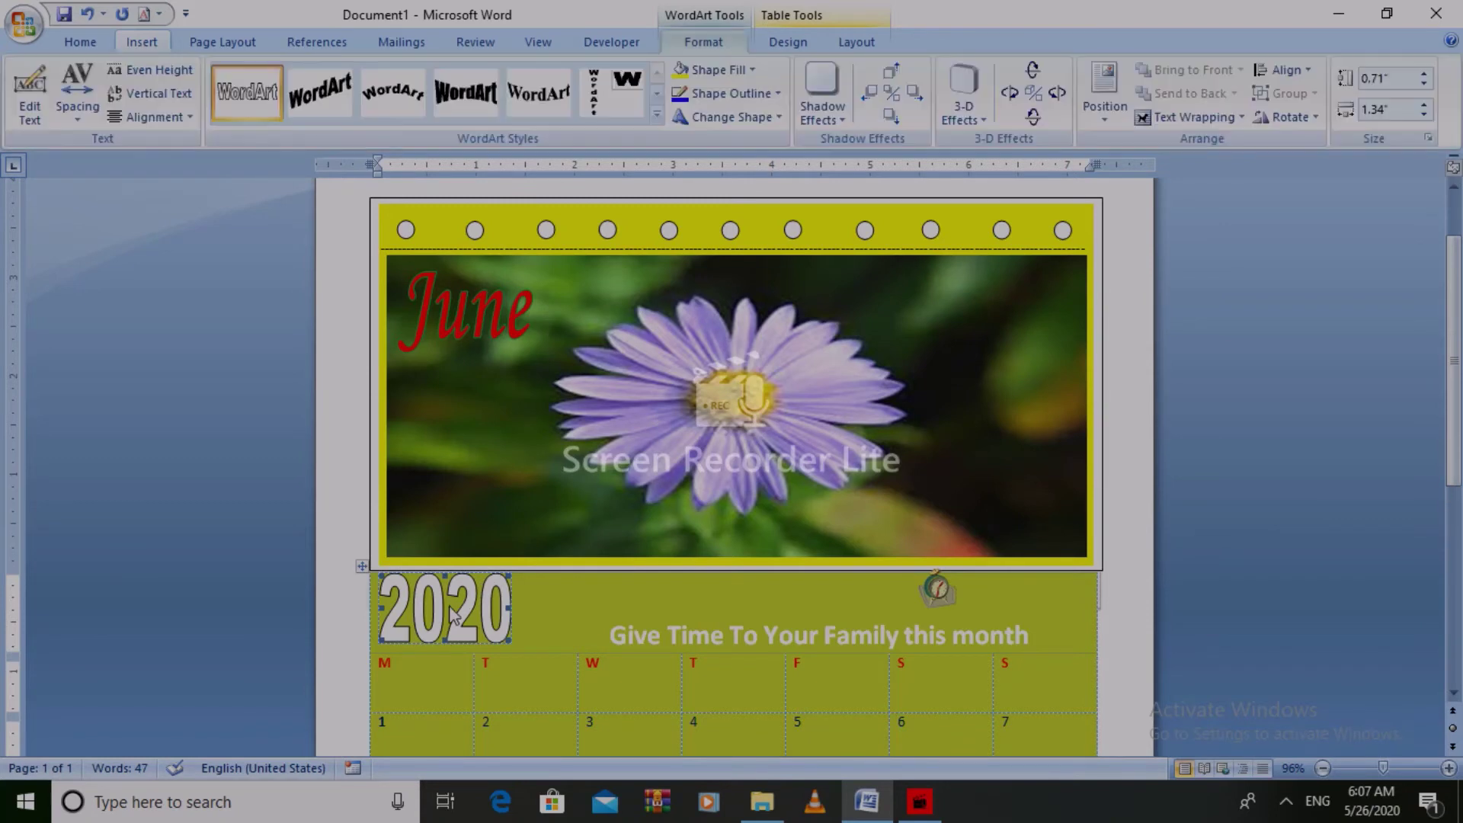
pyautogui.click(1215, 121)
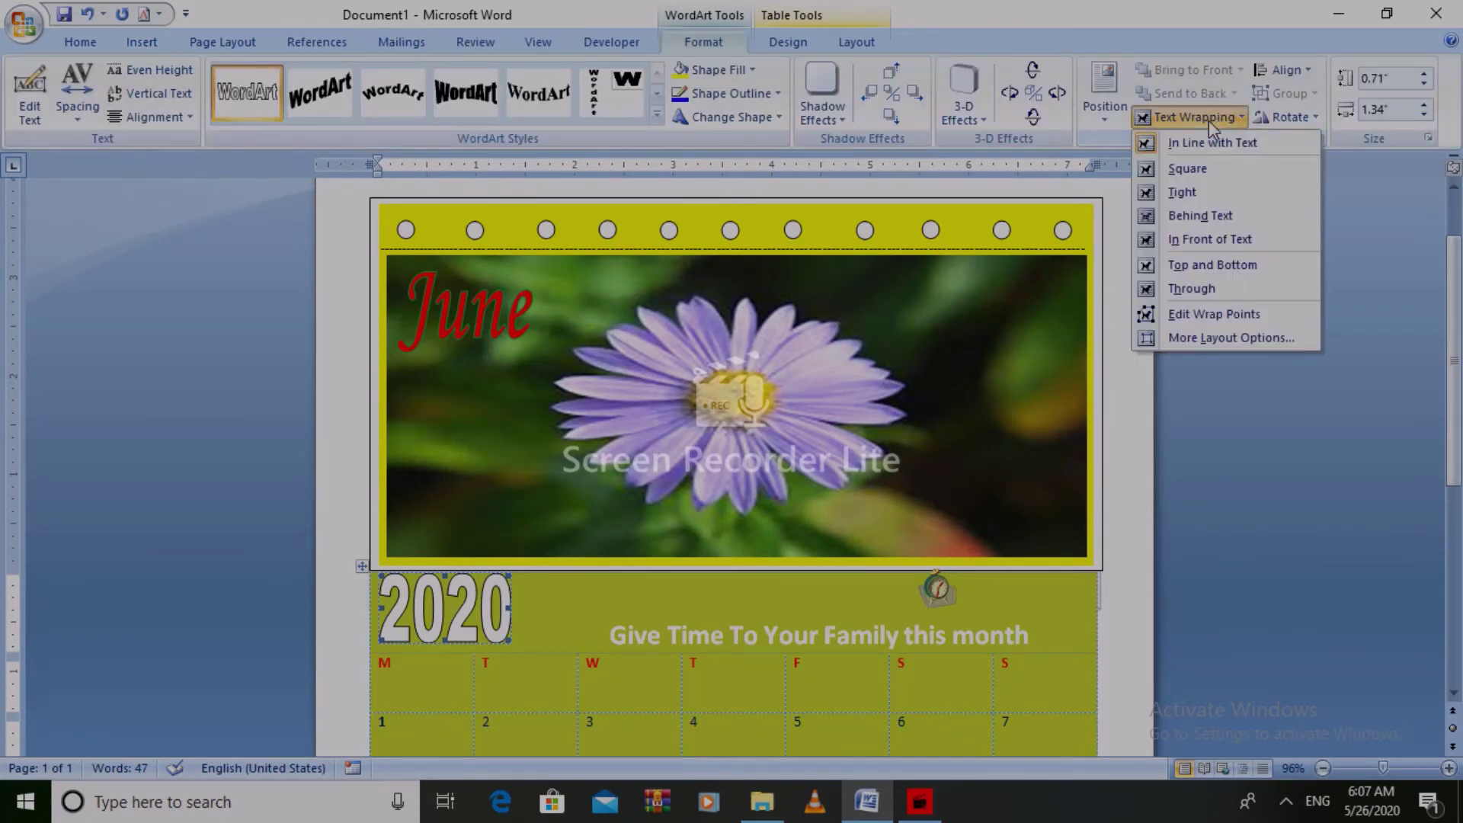
pyautogui.click(1198, 239)
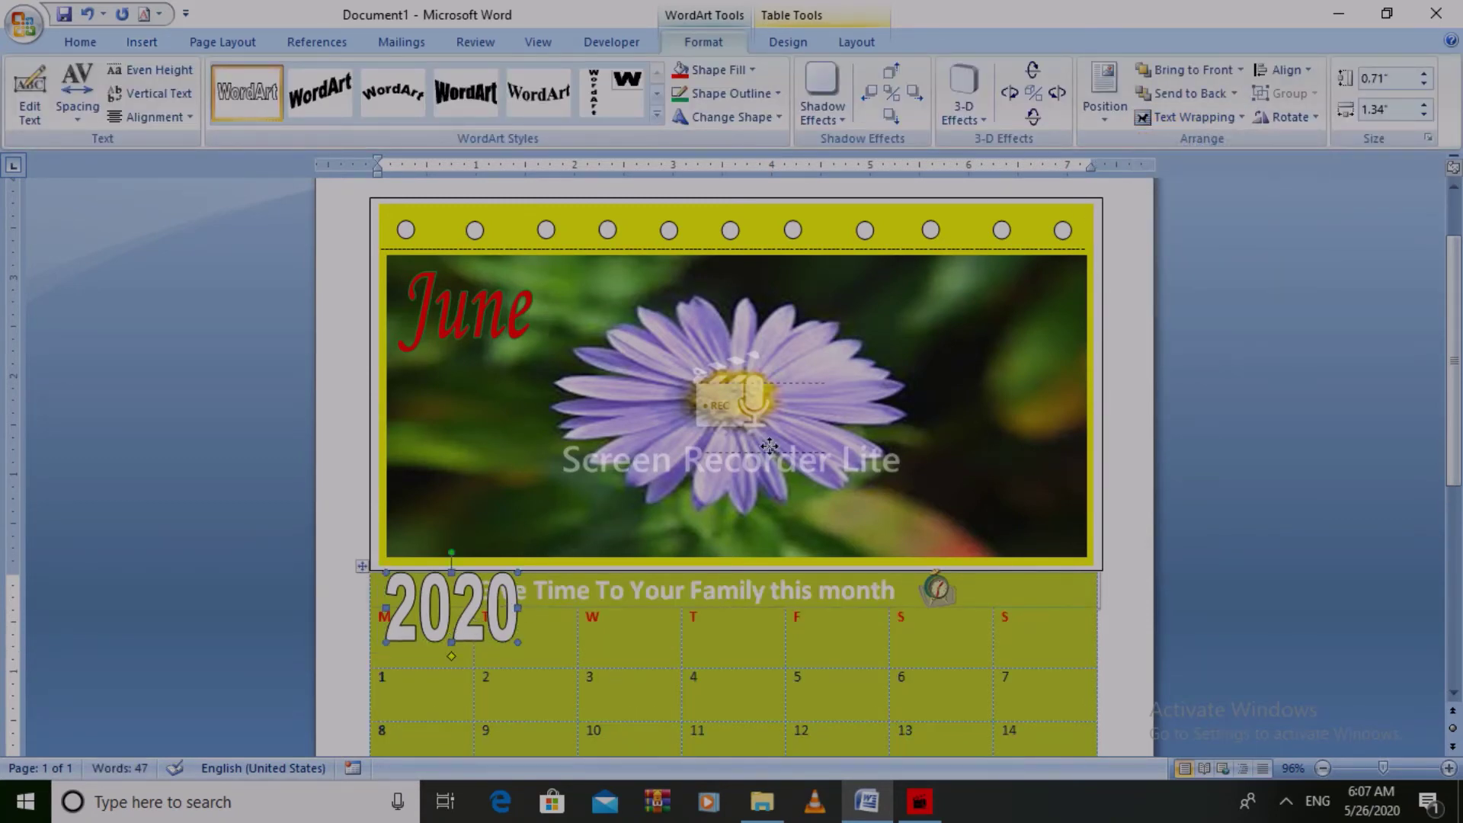
pyautogui.moveTo(768, 446); pyautogui.dragTo(993, 526)
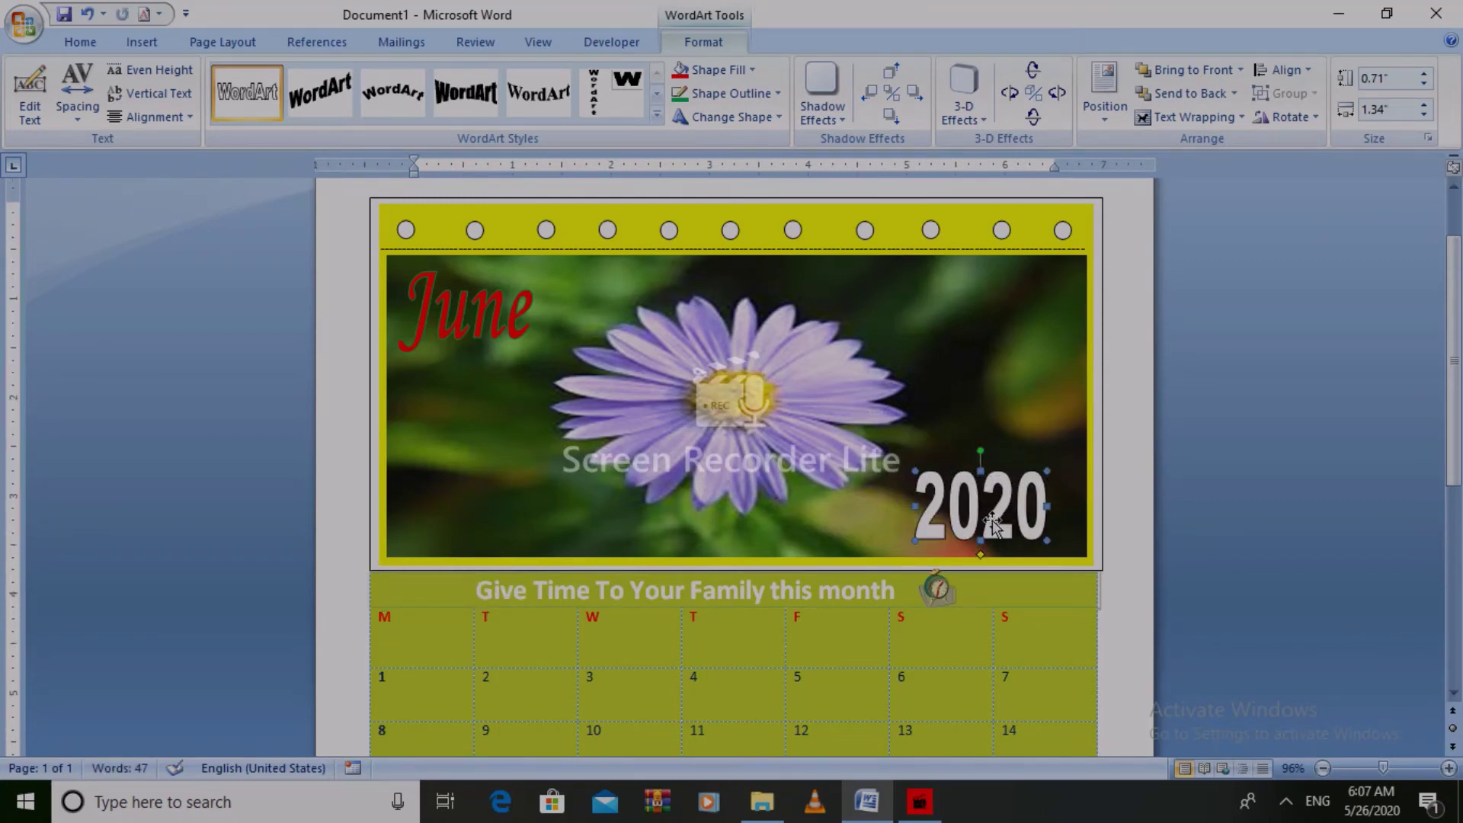
pyautogui.click(1192, 116)
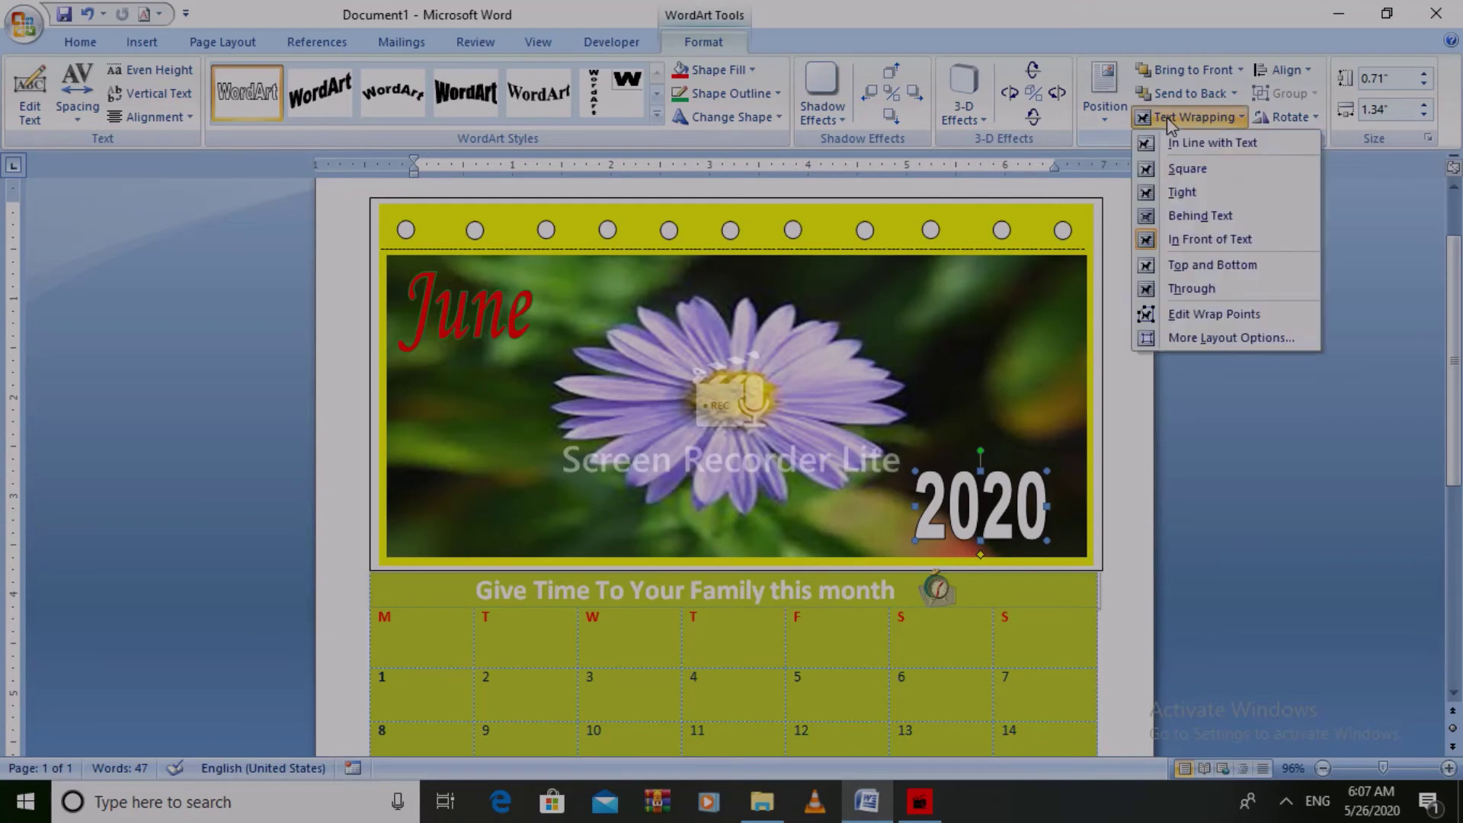
pyautogui.click(697, 73)
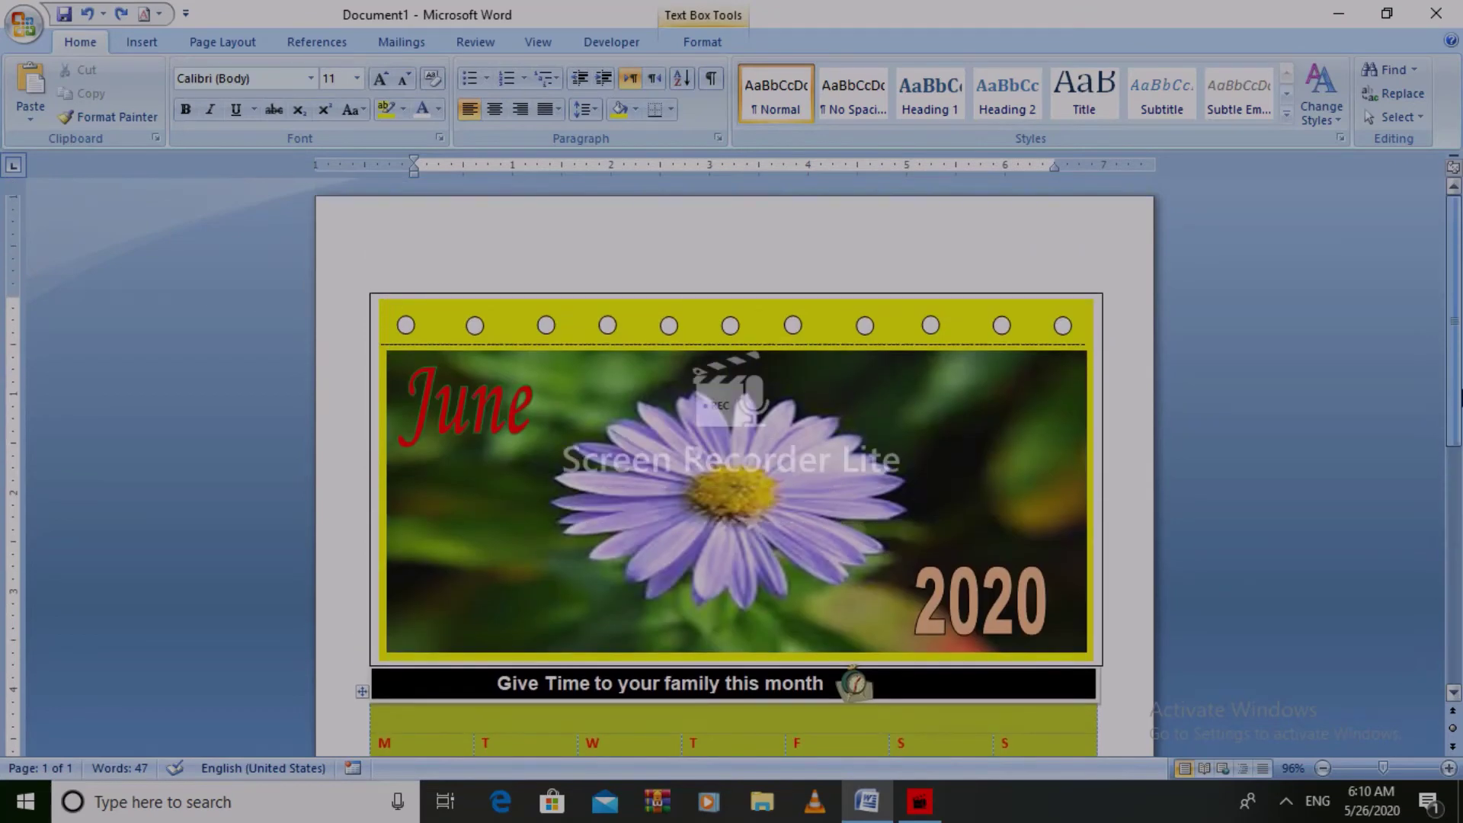
# - Select the whole calendar date grid and apply uniform bright yellow shading to every row
pyautogui.scroll(-3, 731, 457)
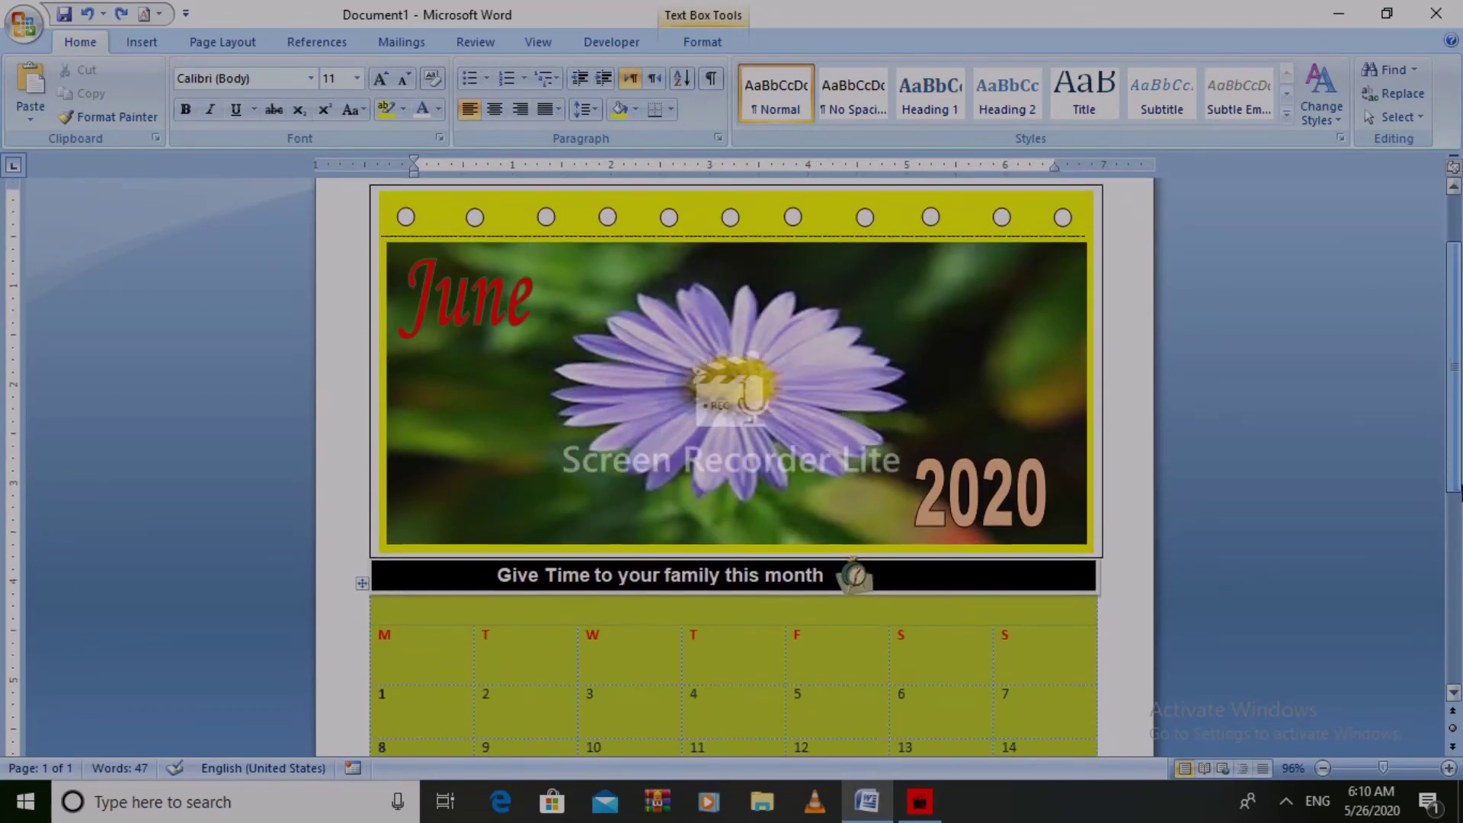
pyautogui.scroll(-3, 732, 457)
pyautogui.scroll(-1, 732, 458)
pyautogui.moveTo(1460, 563); pyautogui.dragTo(1459, 591)
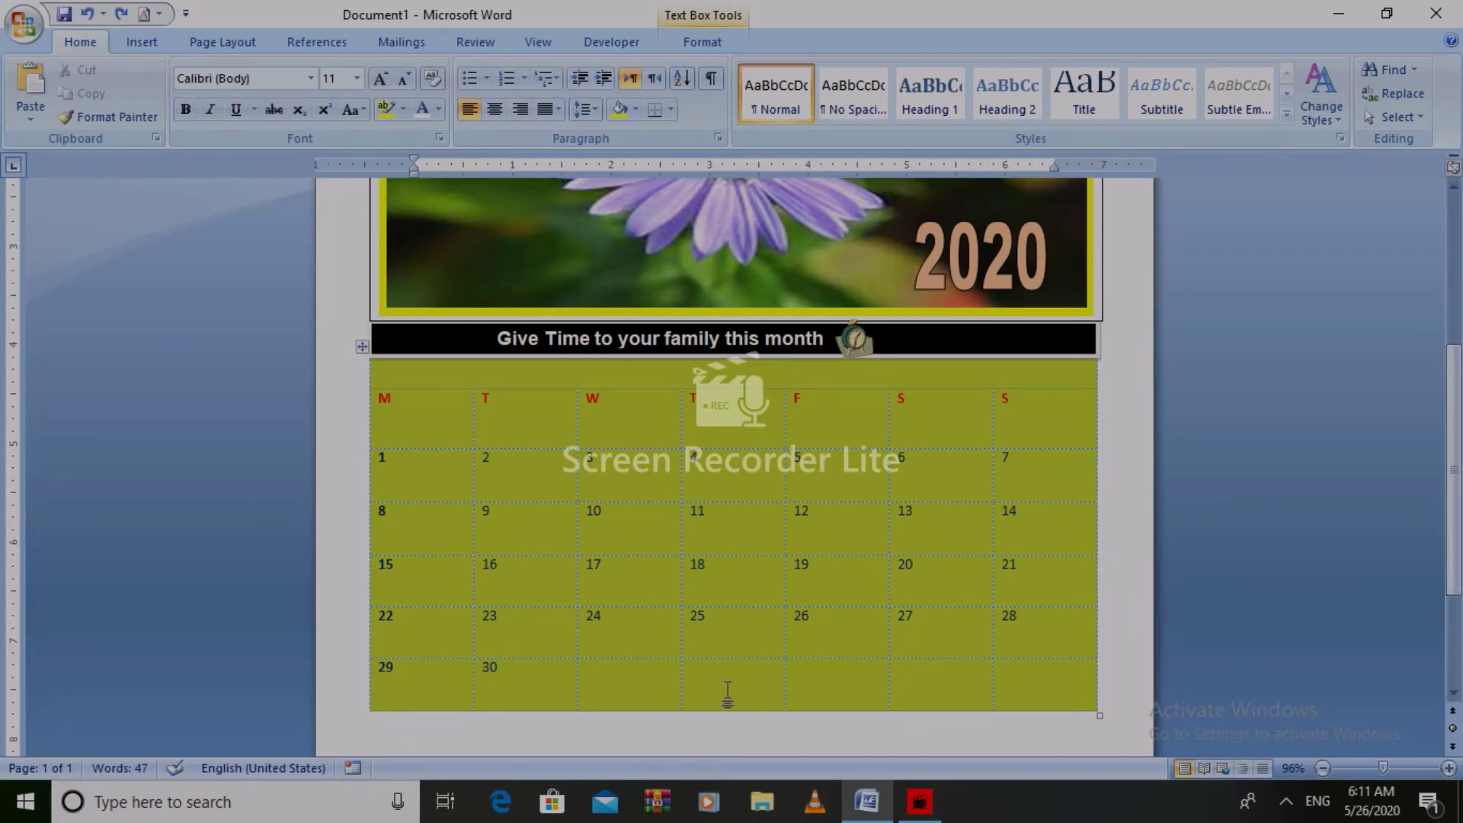
pyautogui.click(722, 692)
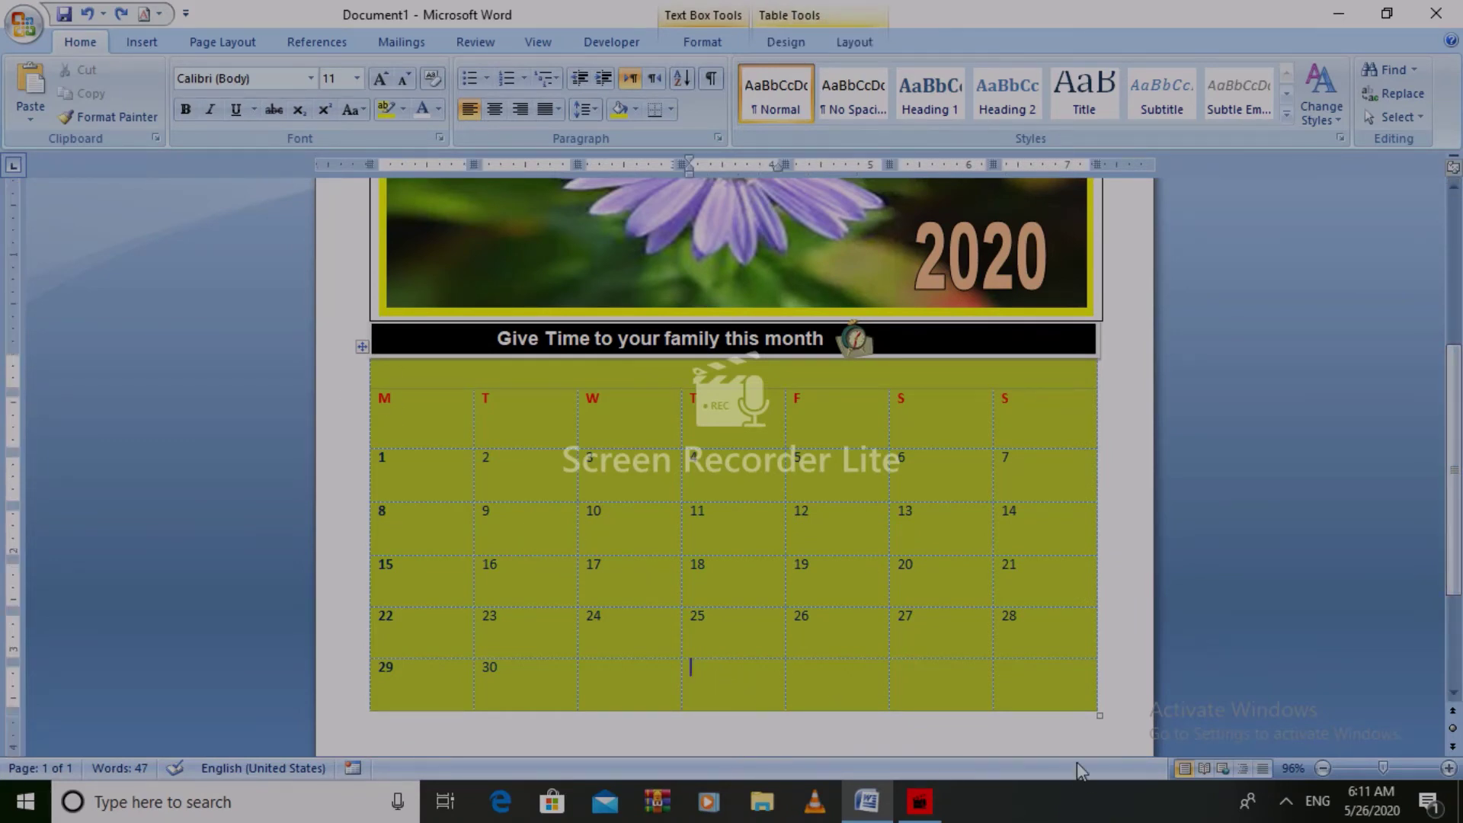
pyautogui.click(362, 347)
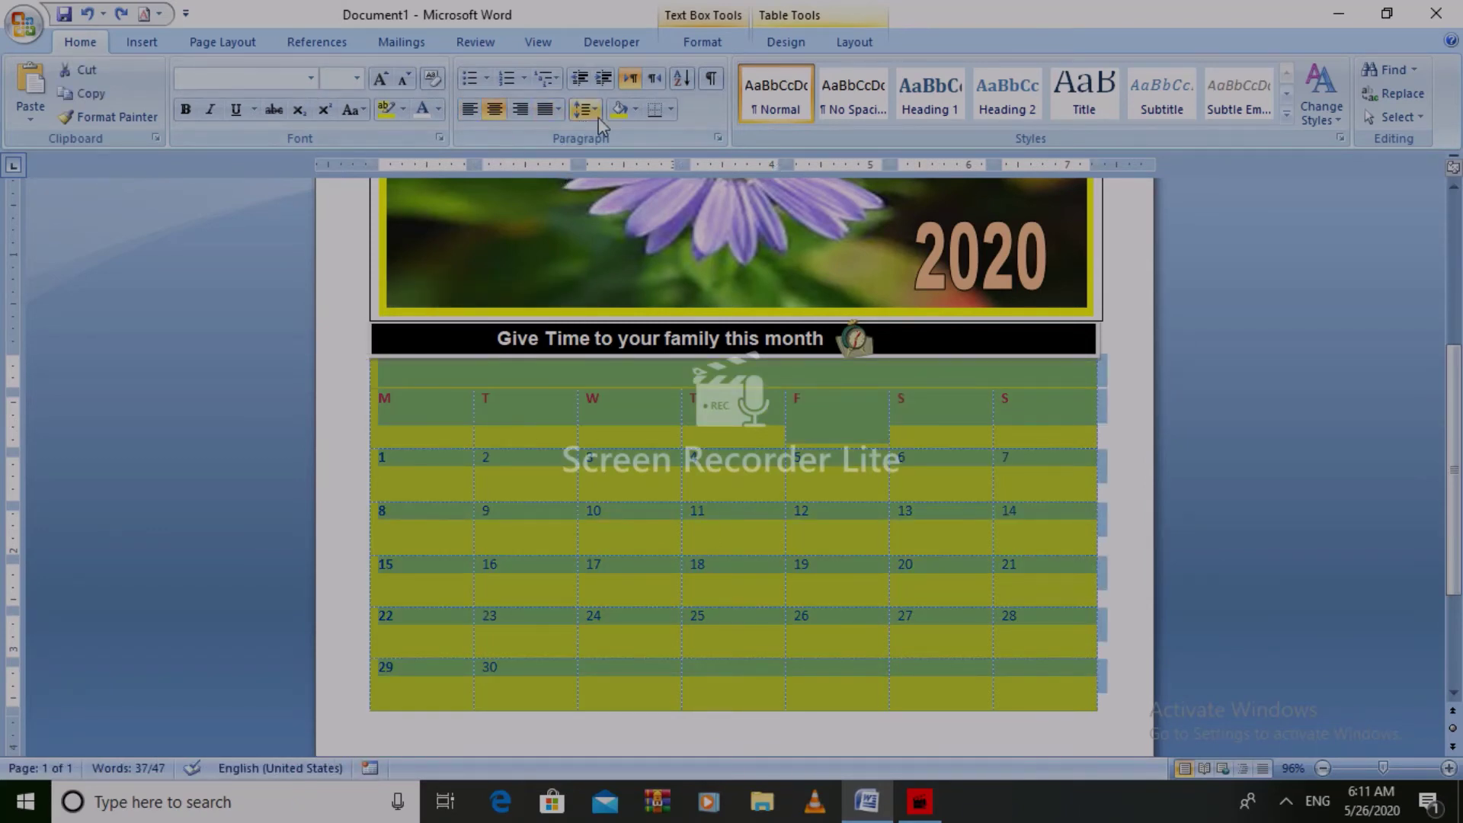
pyautogui.click(617, 110)
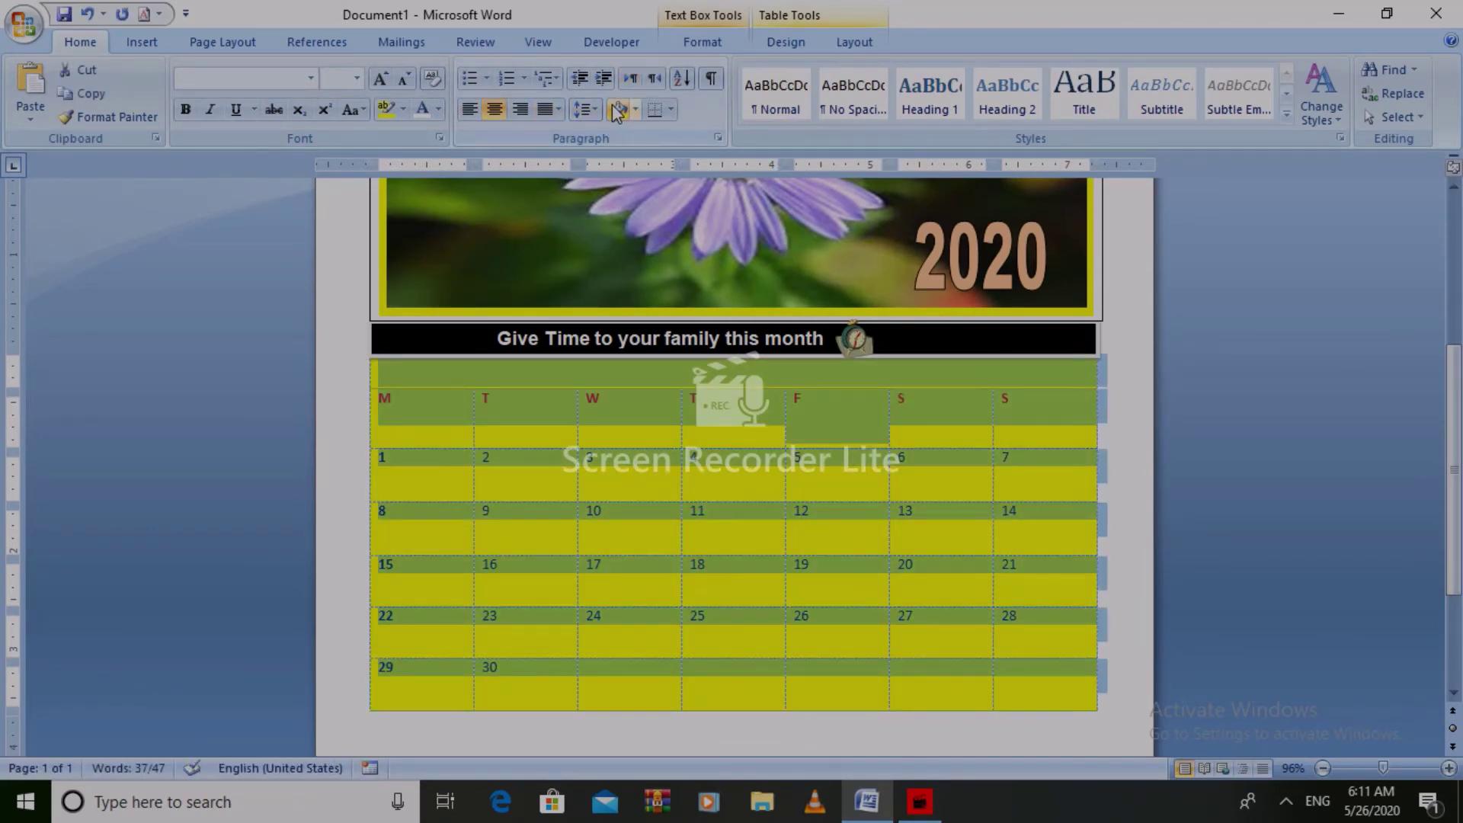
pyautogui.click(1142, 668)
pyautogui.scroll(3, 1143, 669)
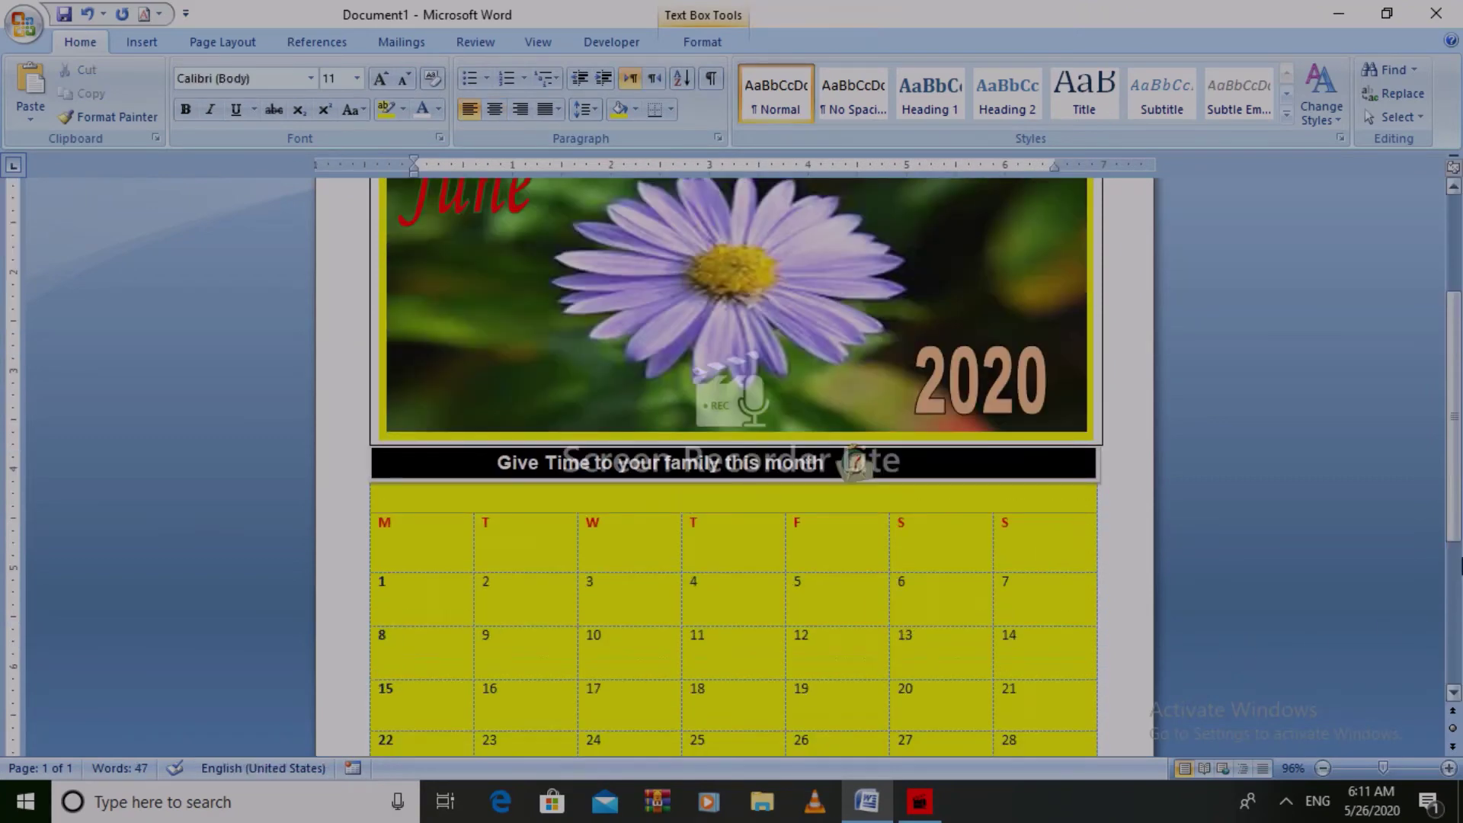
pyautogui.scroll(3, 1459, 567)
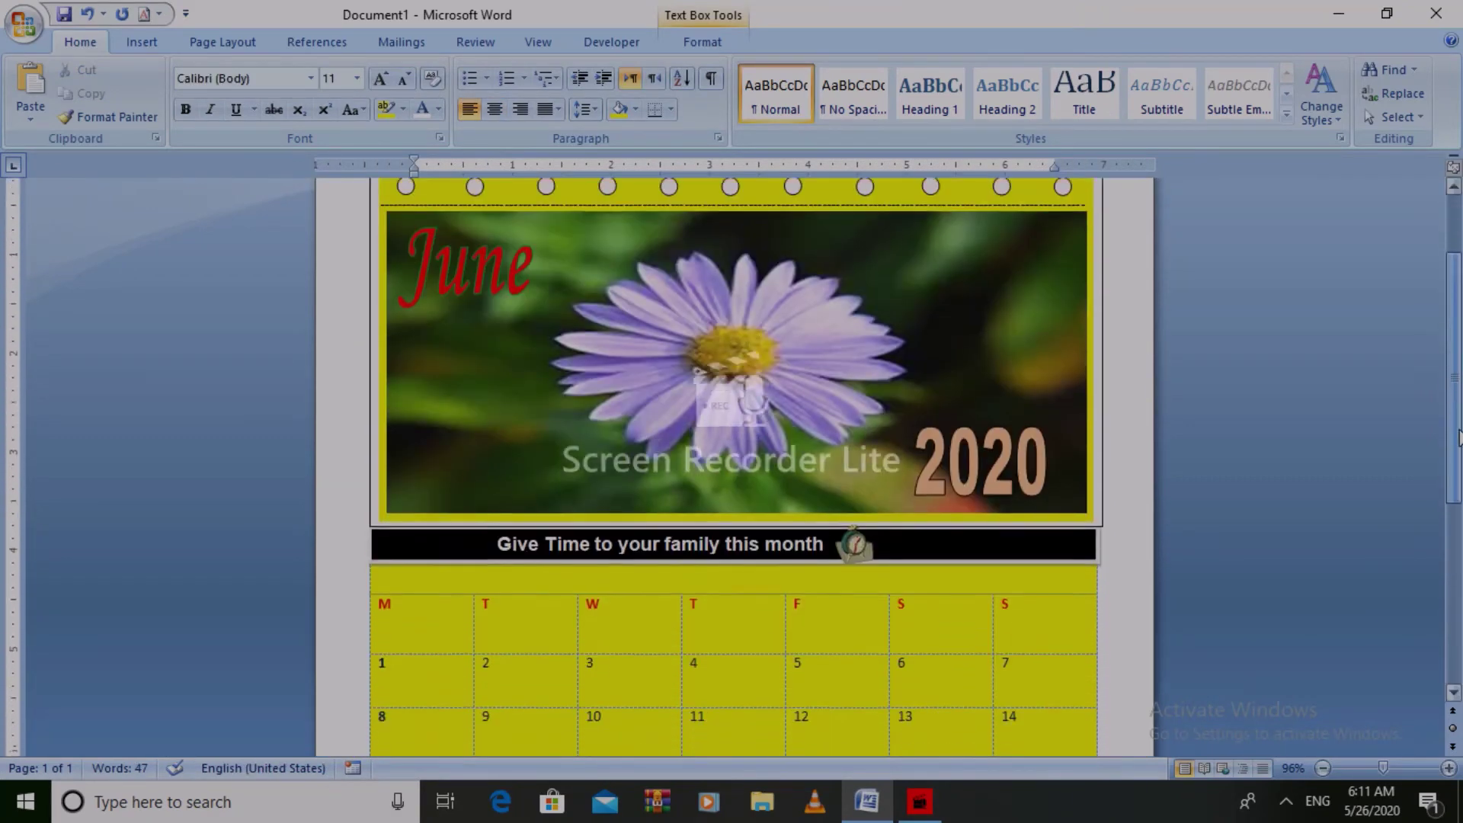
pyautogui.scroll(-3, 1459, 438)
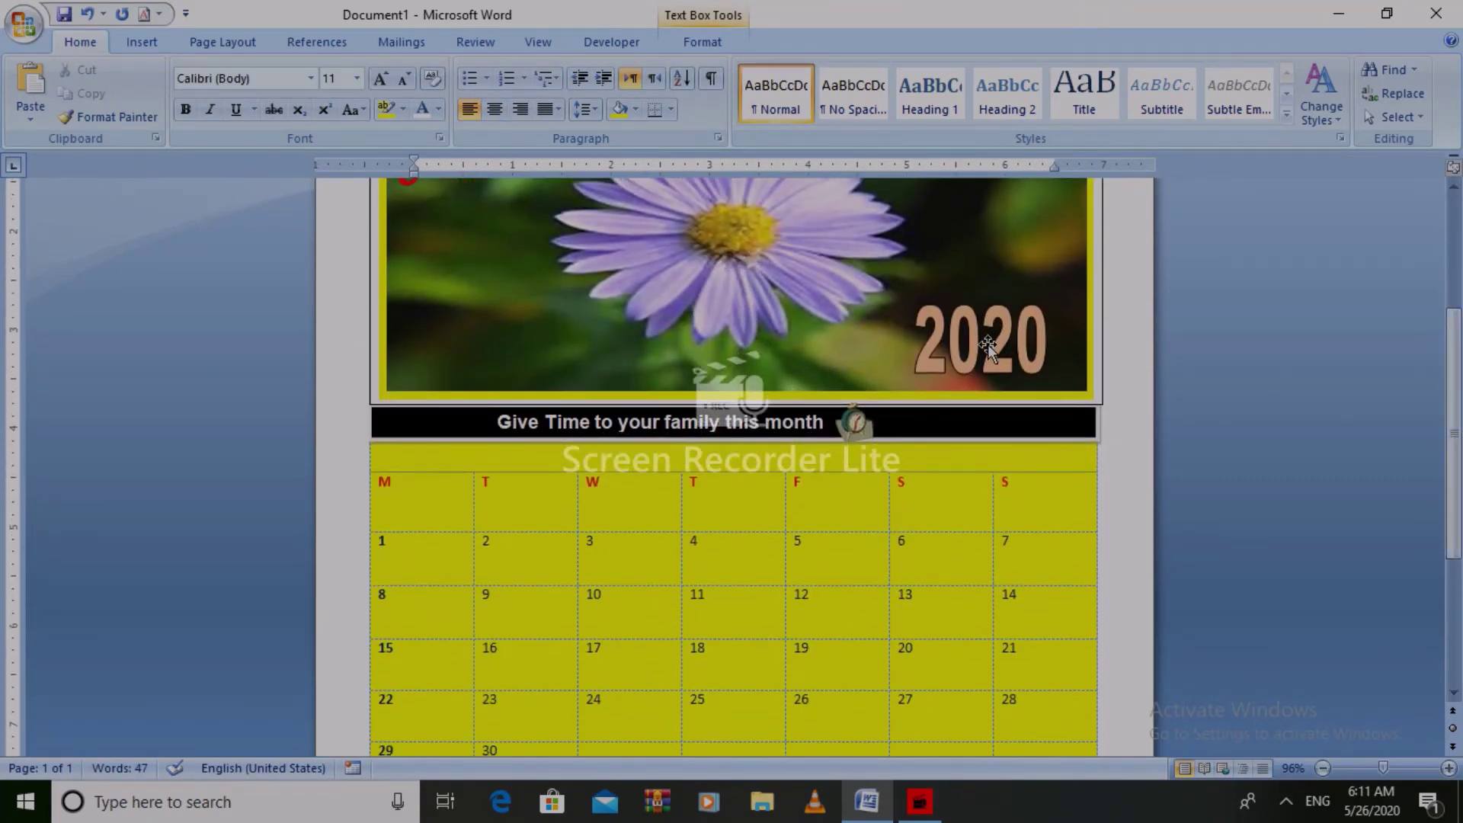
pyautogui.scroll(4, 1456, 427)
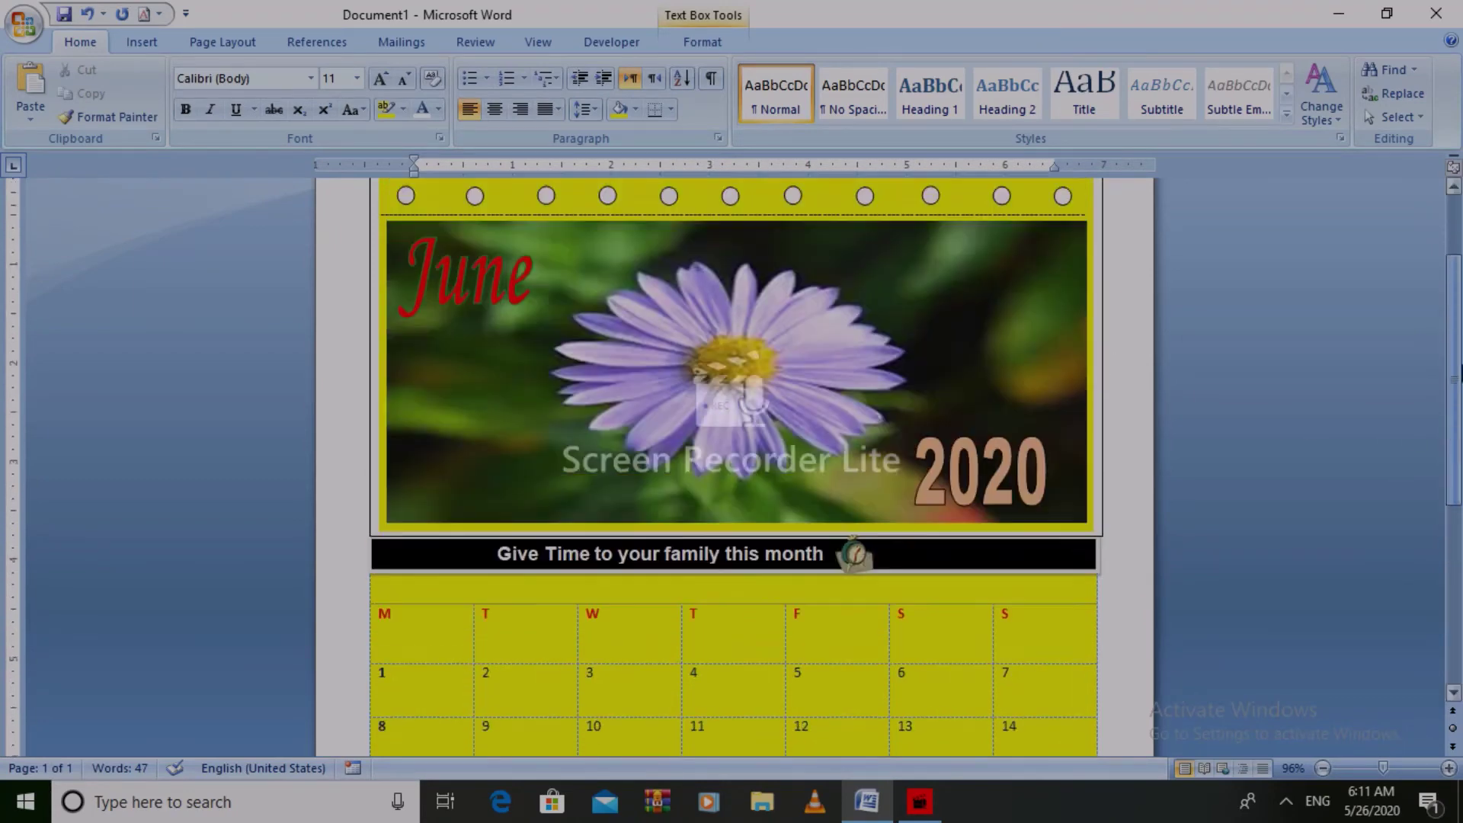
pyautogui.scroll(4, 1458, 305)
pyautogui.scroll(-2, 1459, 320)
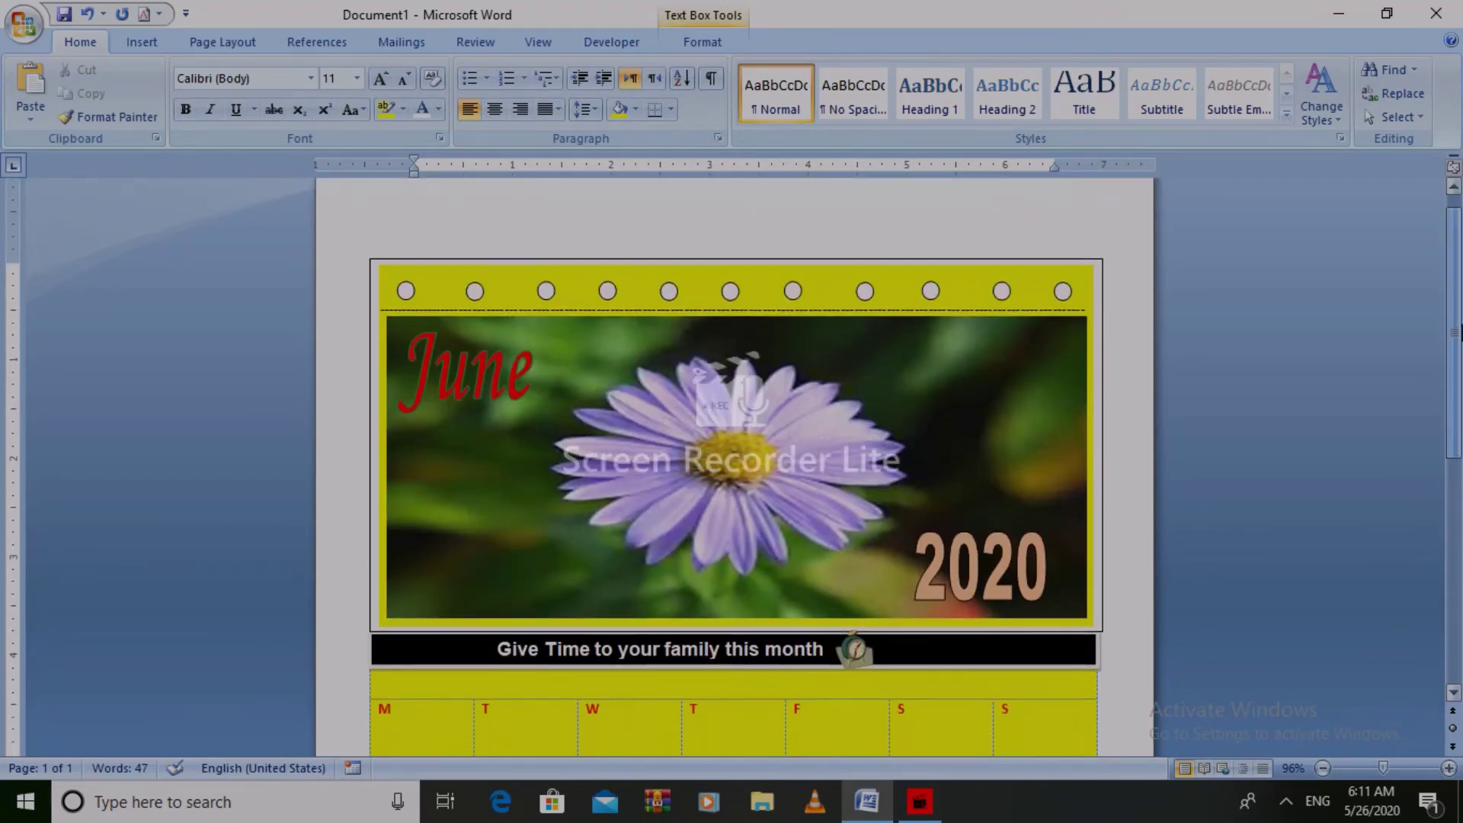
# - Replace the 2020 WordArt's light brown fill with a light-blue texture
pyautogui.click(969, 543)
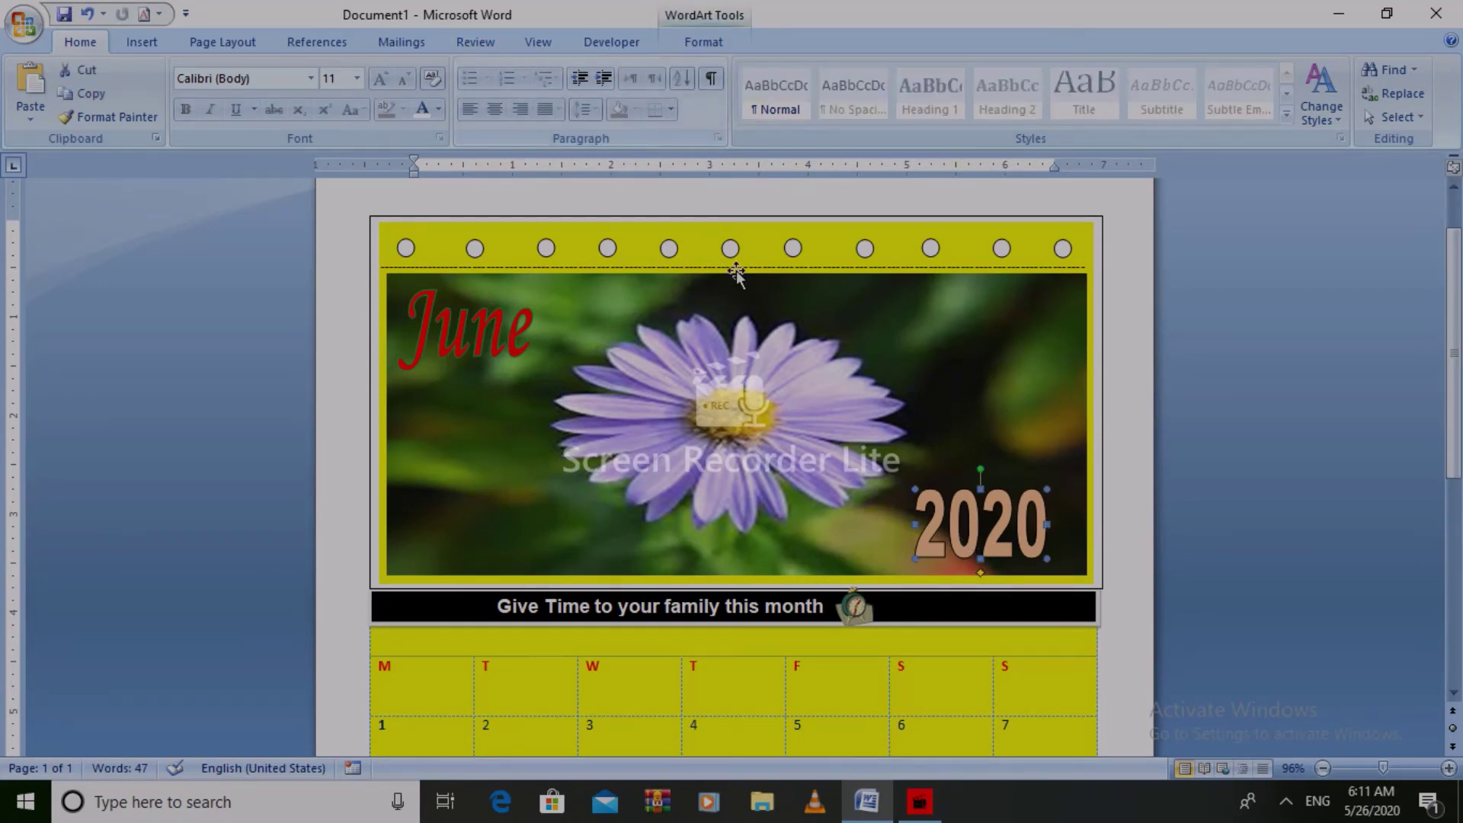
pyautogui.doubleClick(973, 547)
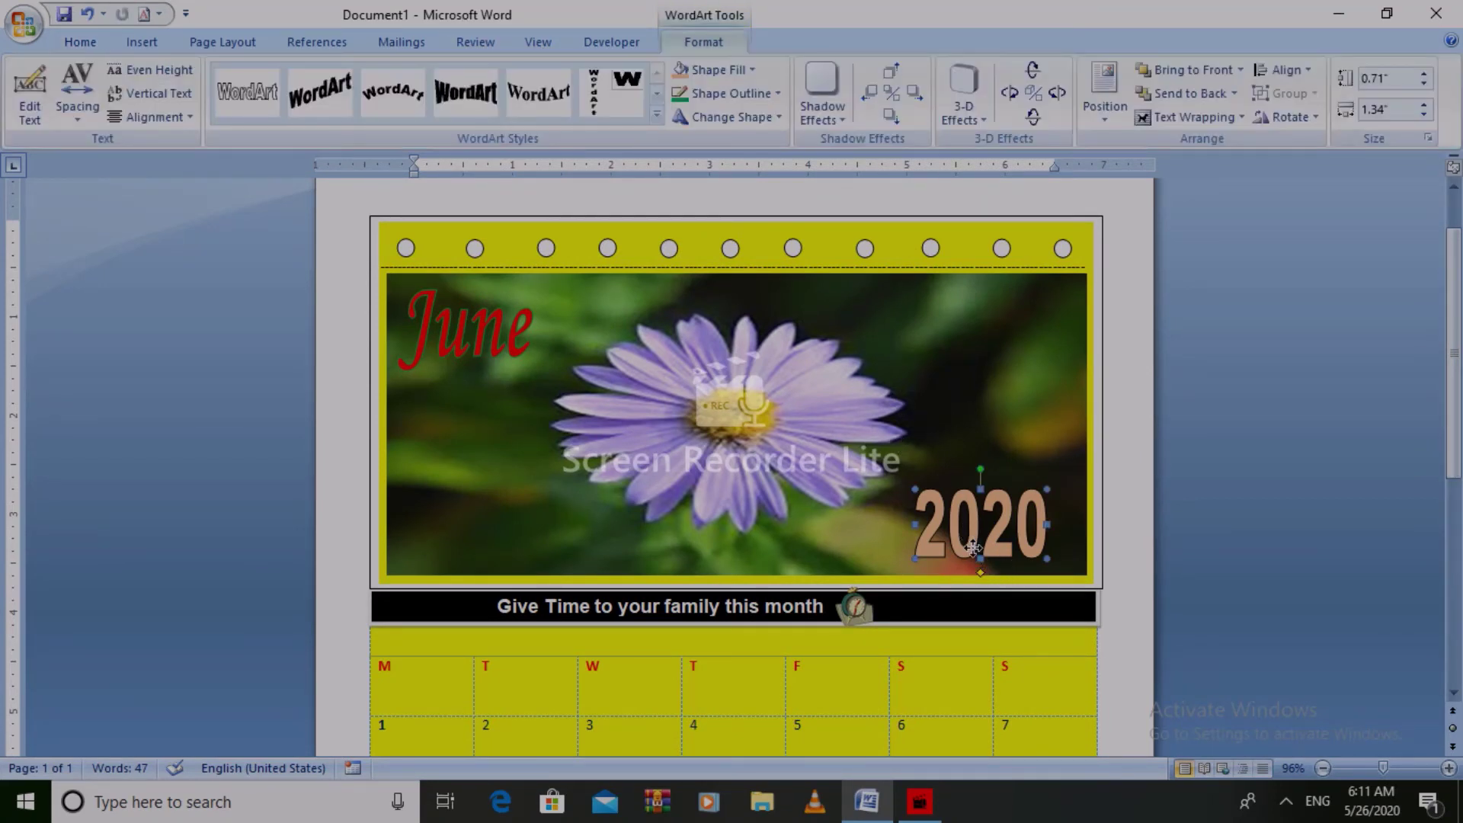
pyautogui.click(707, 70)
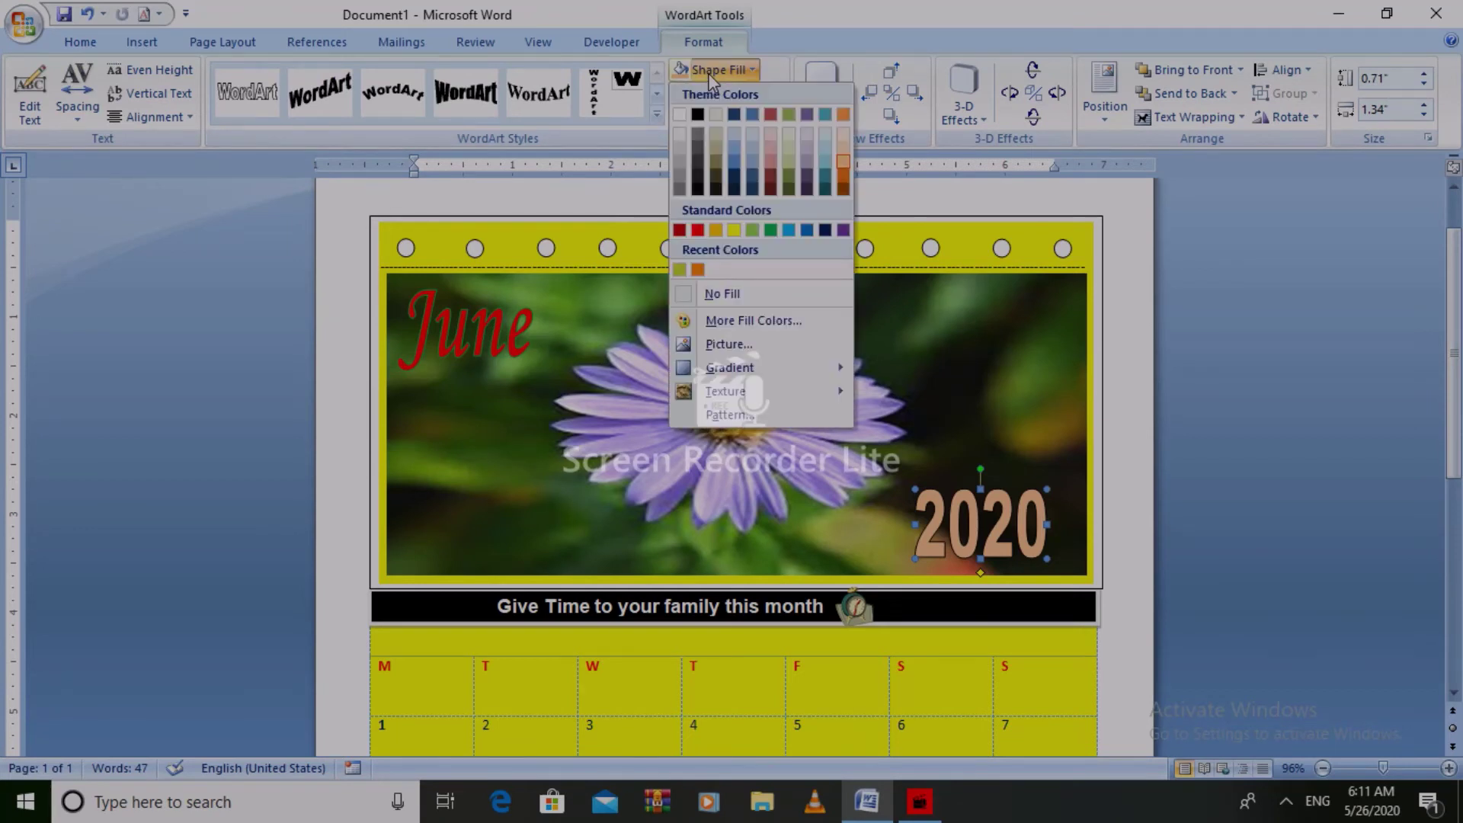
pyautogui.moveTo(742, 390)
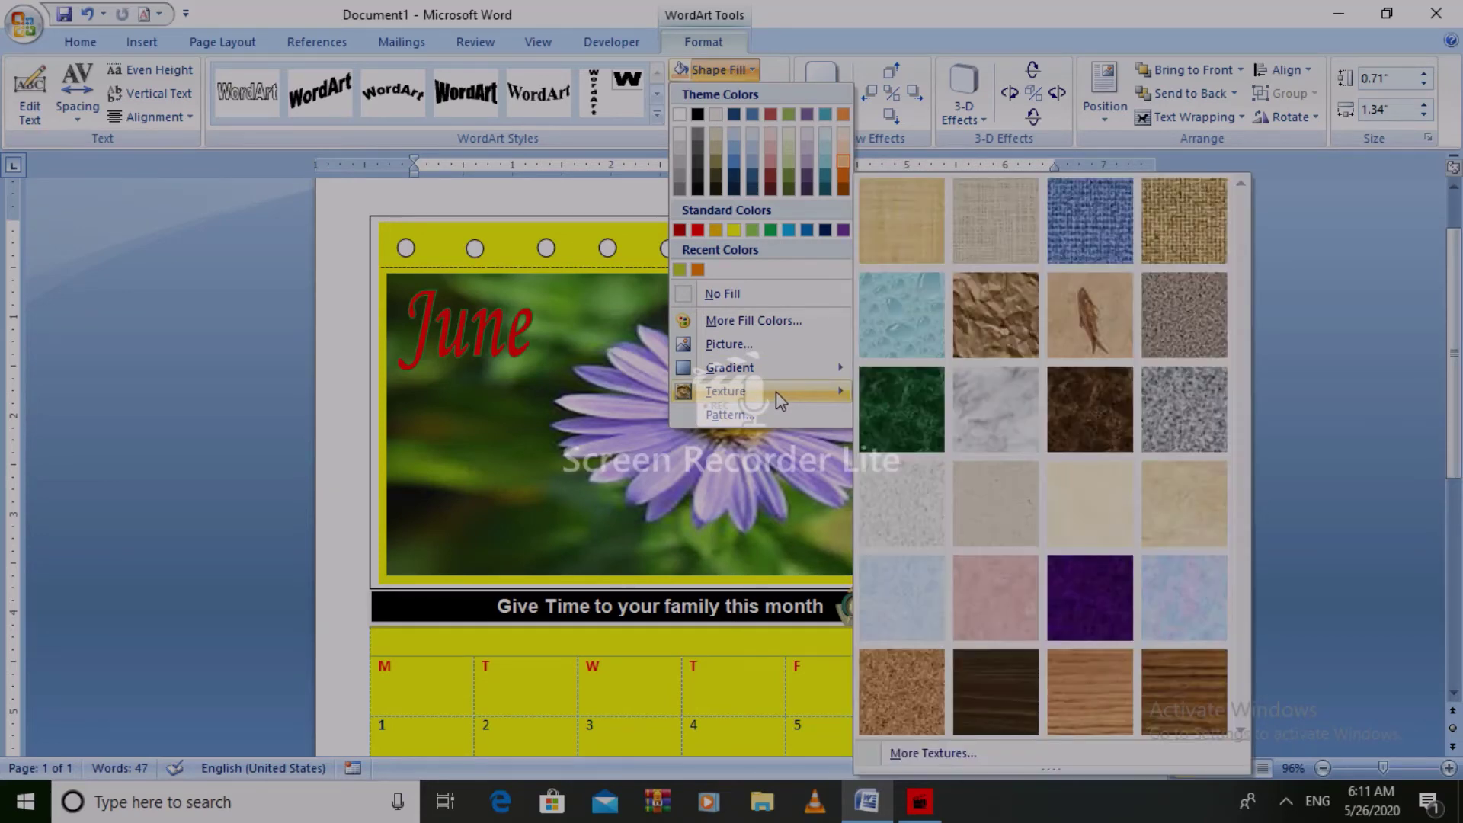
pyautogui.click(894, 327)
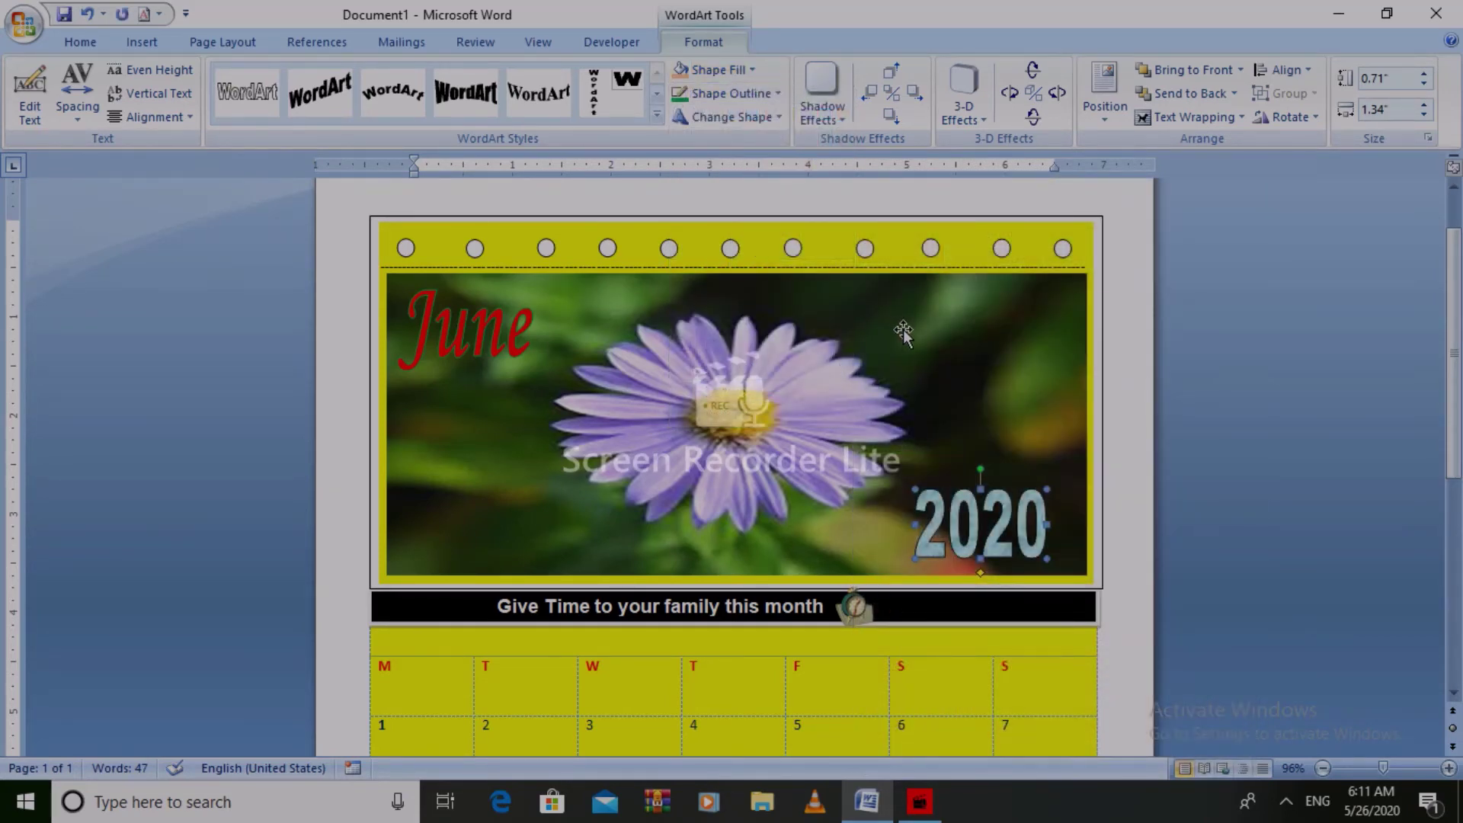
pyautogui.click(907, 330)
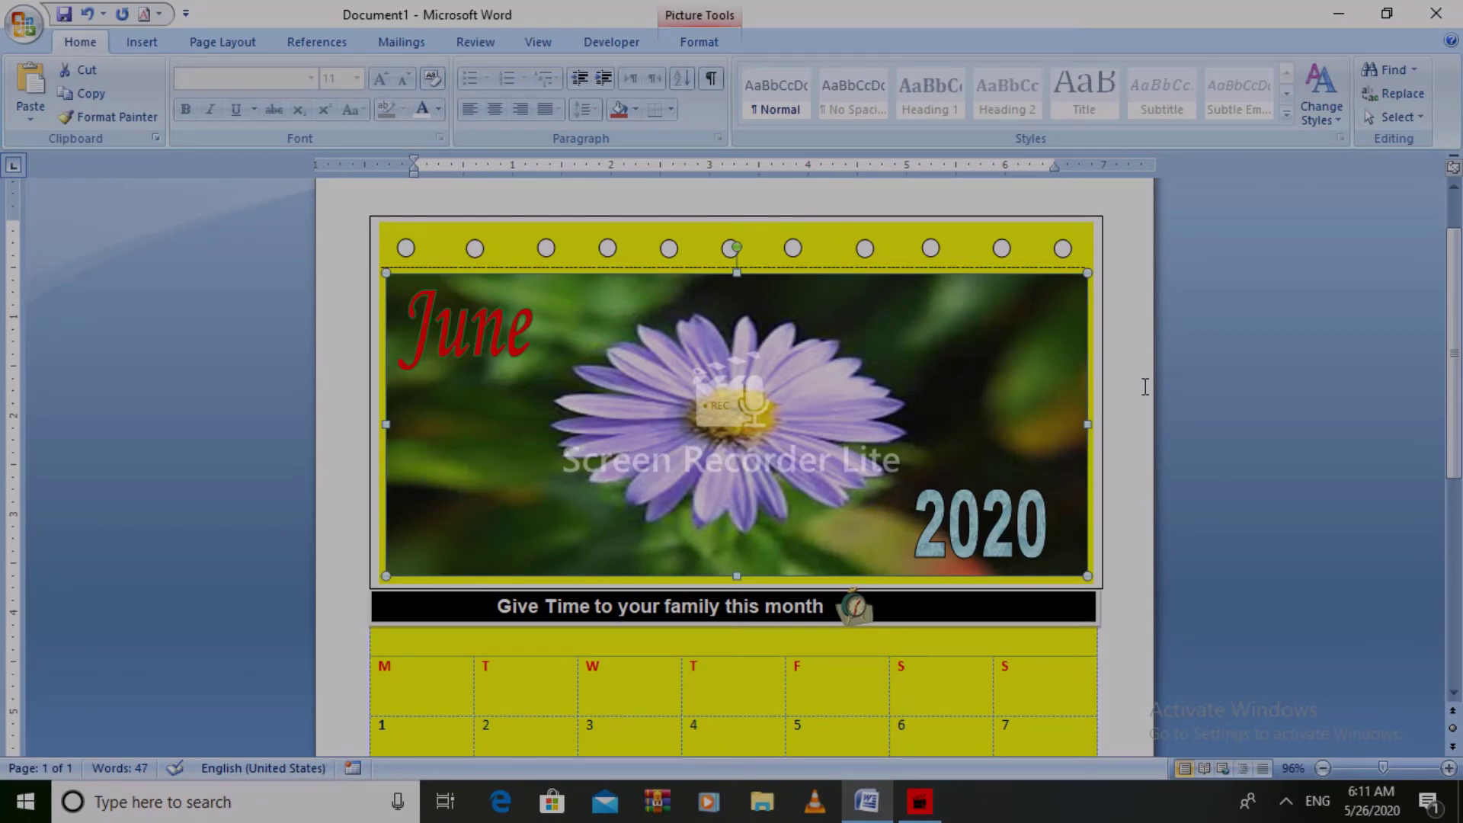
# - Narrow the yellow frame around the flower photo from its right edge
pyautogui.moveTo(1445, 463)
pyautogui.mouseDown()
pyautogui.moveTo(1457, 626)
pyautogui.moveTo(1458, 455)
pyautogui.mouseUp()
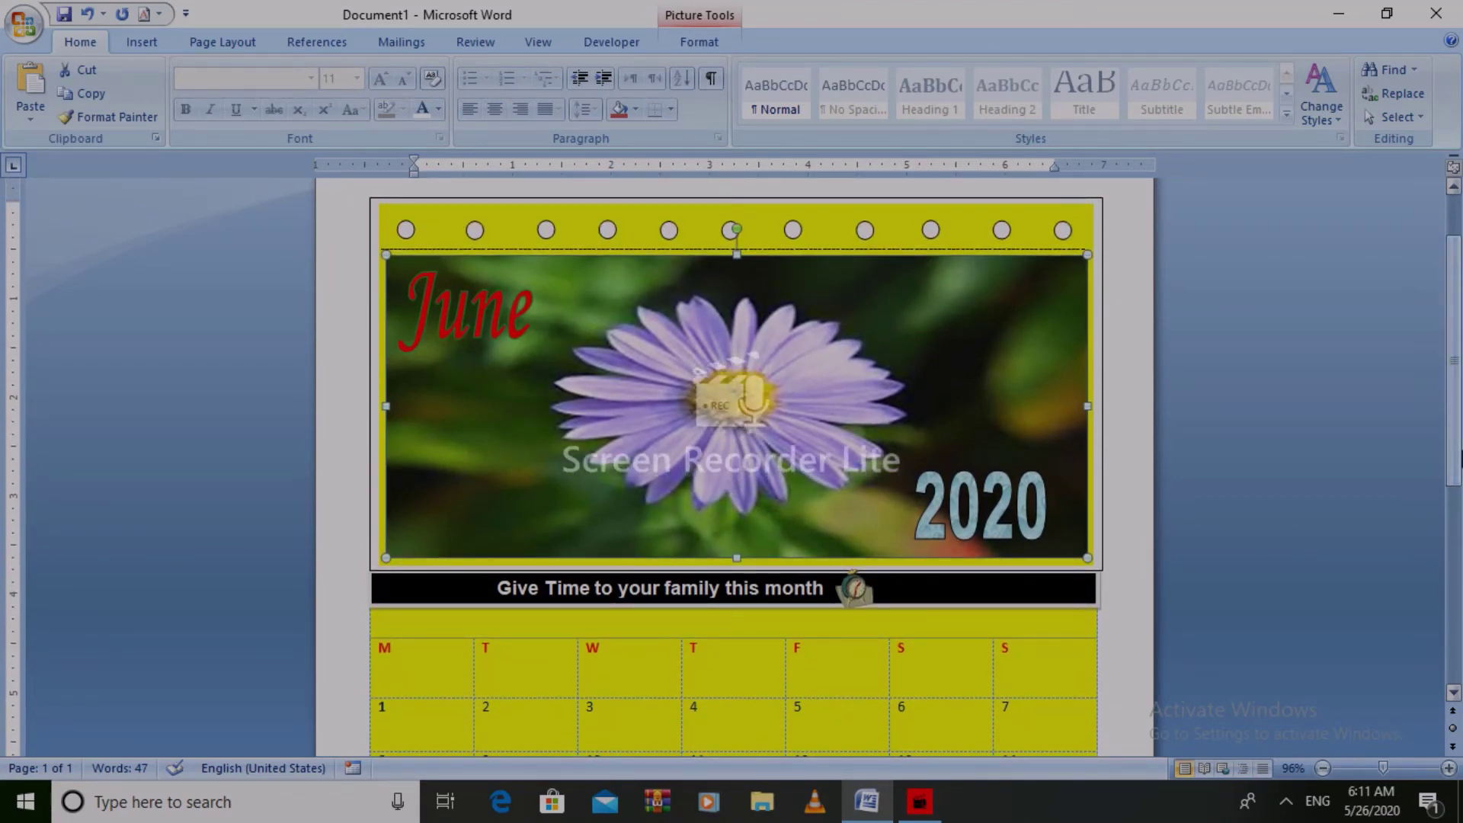
pyautogui.click(1096, 221)
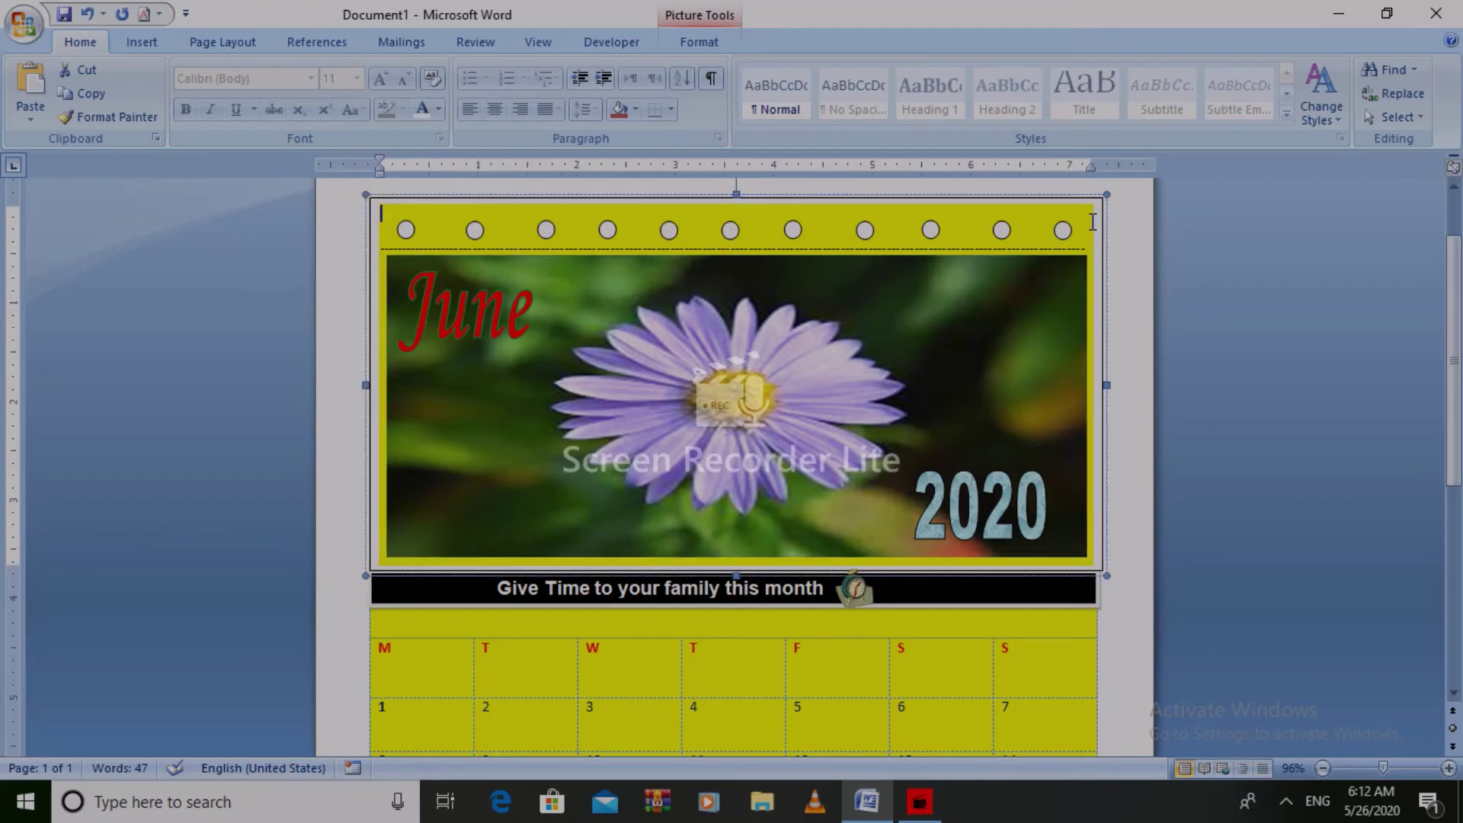
pyautogui.moveTo(1105, 193)
pyautogui.mouseDown()
pyautogui.moveTo(923, 228)
pyautogui.moveTo(888, 203)
pyautogui.mouseUp()
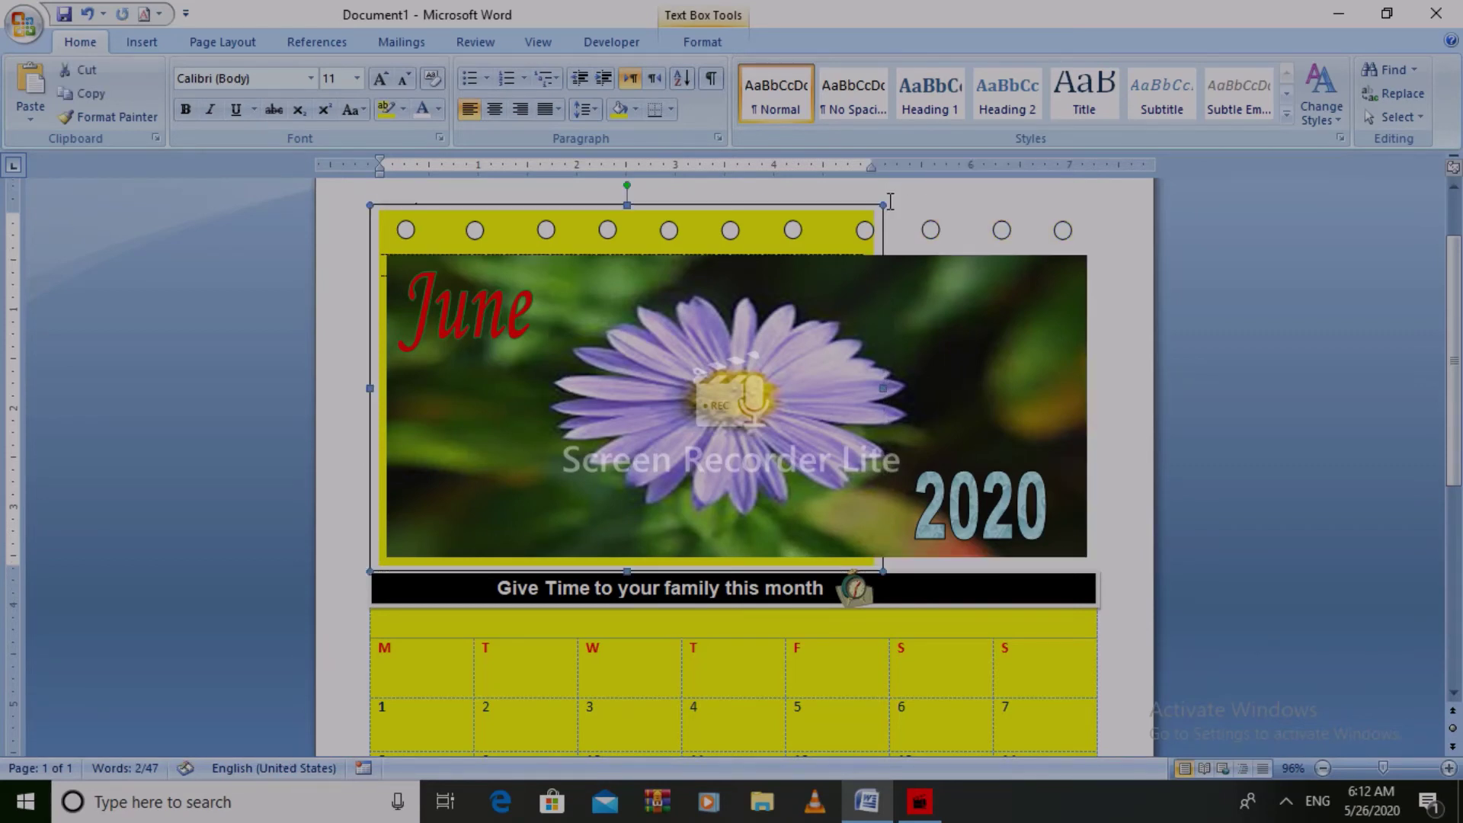
# - Shrink the flower photo's width to fit the narrowed frame
pyautogui.click(958, 357)
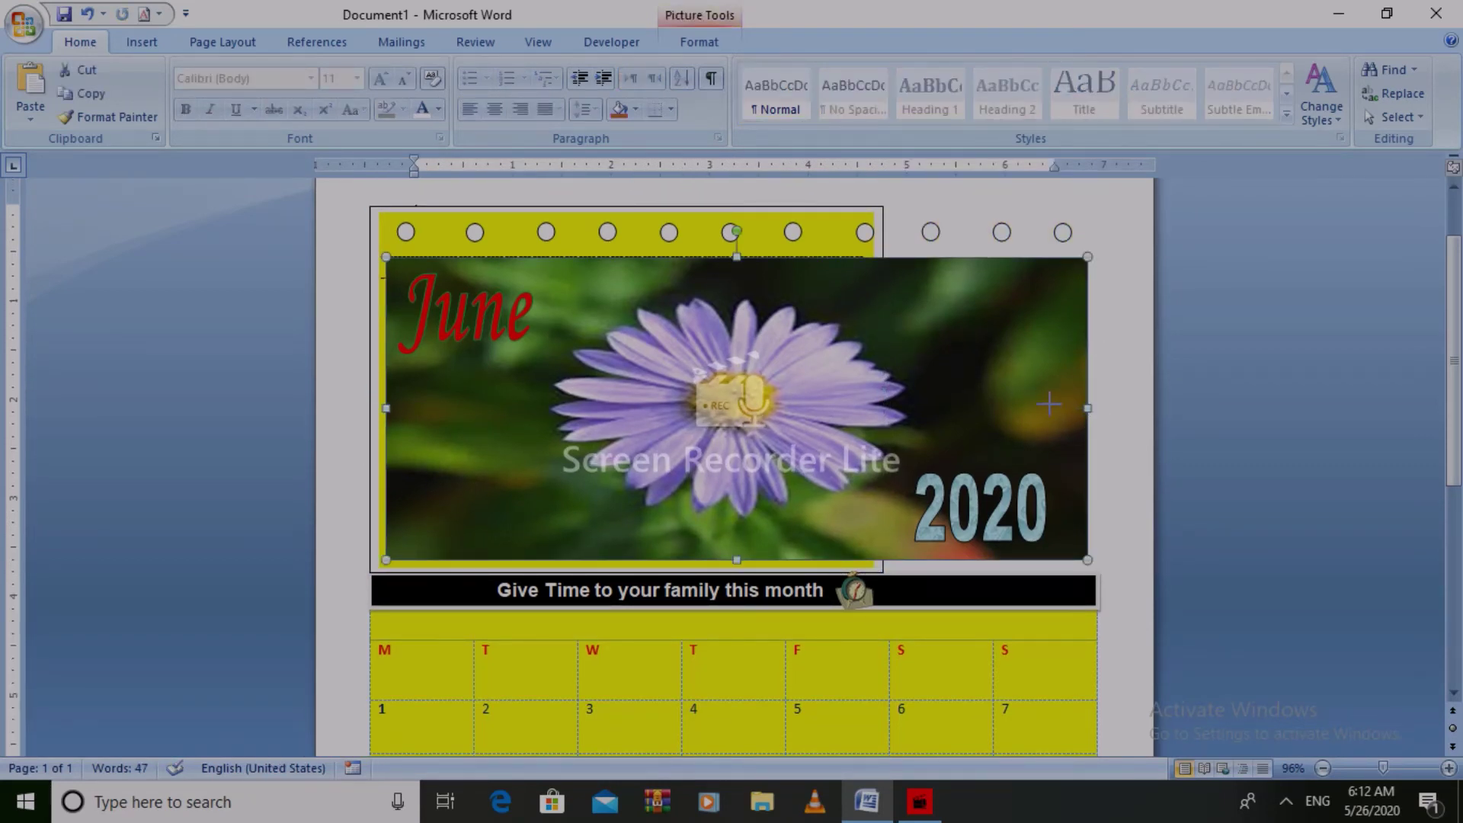
pyautogui.moveTo(1049, 404); pyautogui.dragTo(874, 418)
pyautogui.click(966, 416)
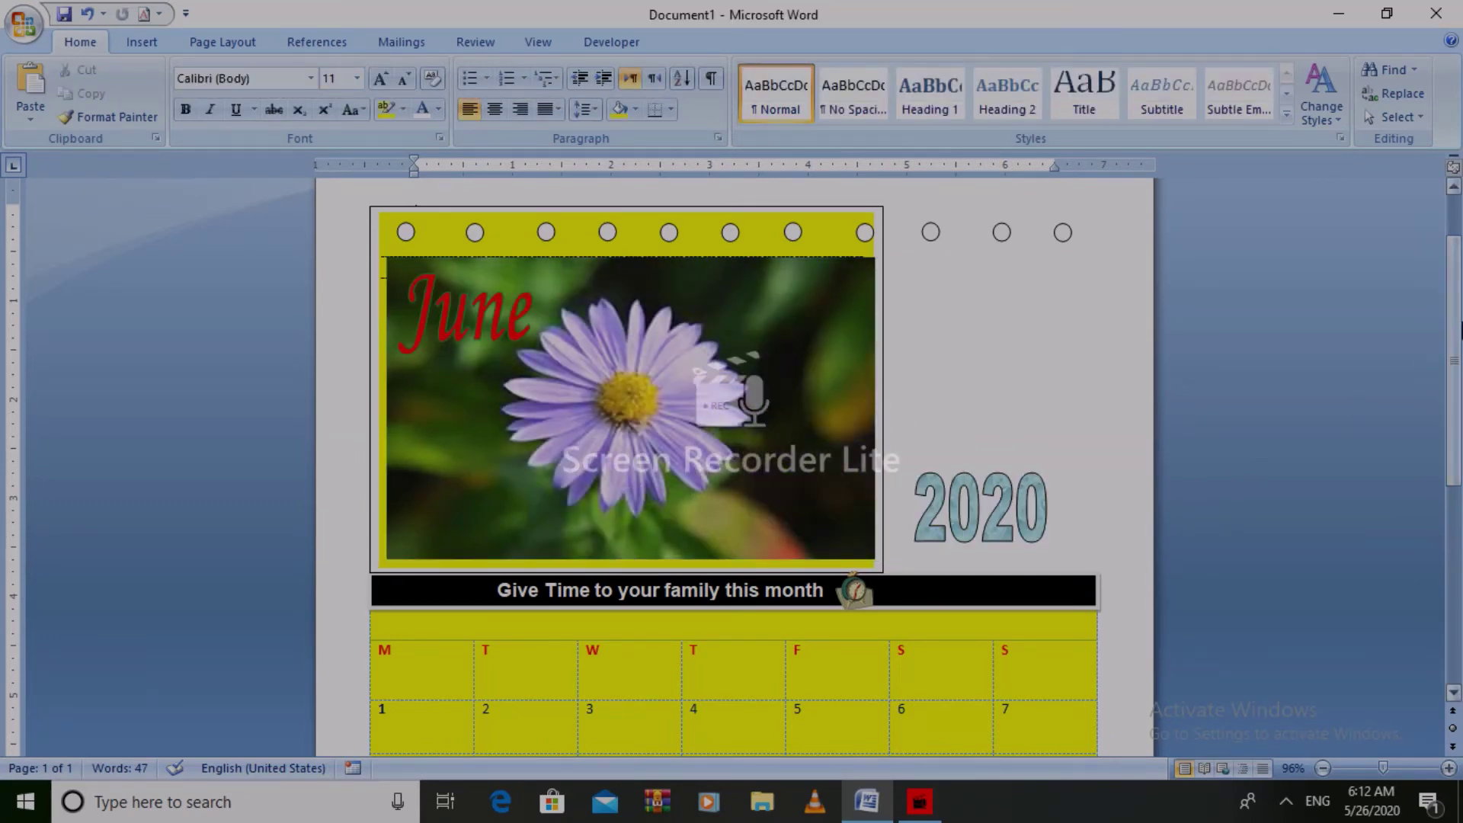
pyautogui.scroll(-4, 1460, 329)
# - Move the 2020 WordArt back onto the photo's lower-right corner
pyautogui.rightClick(972, 363)
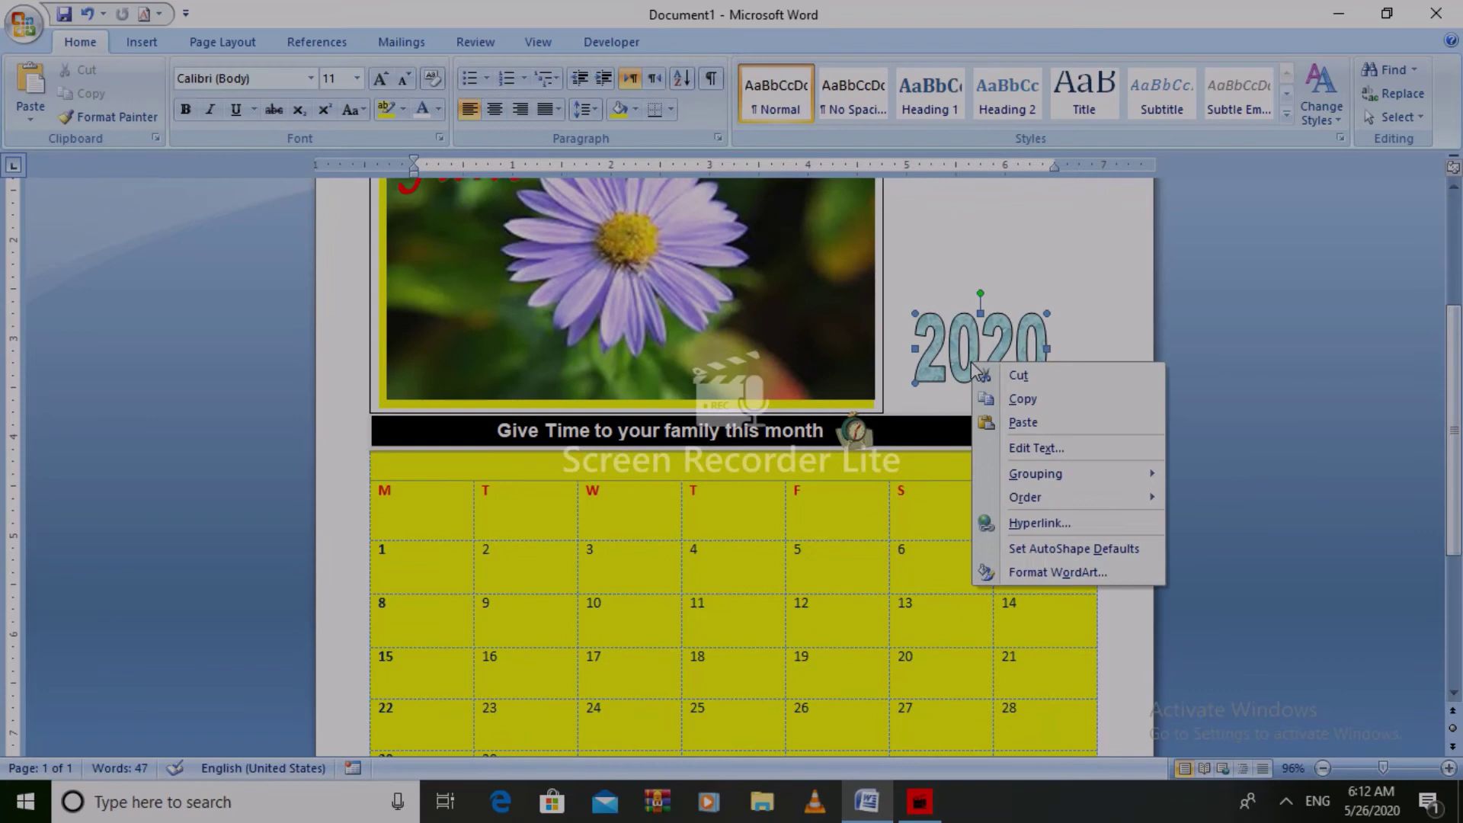
pyautogui.click(1048, 319)
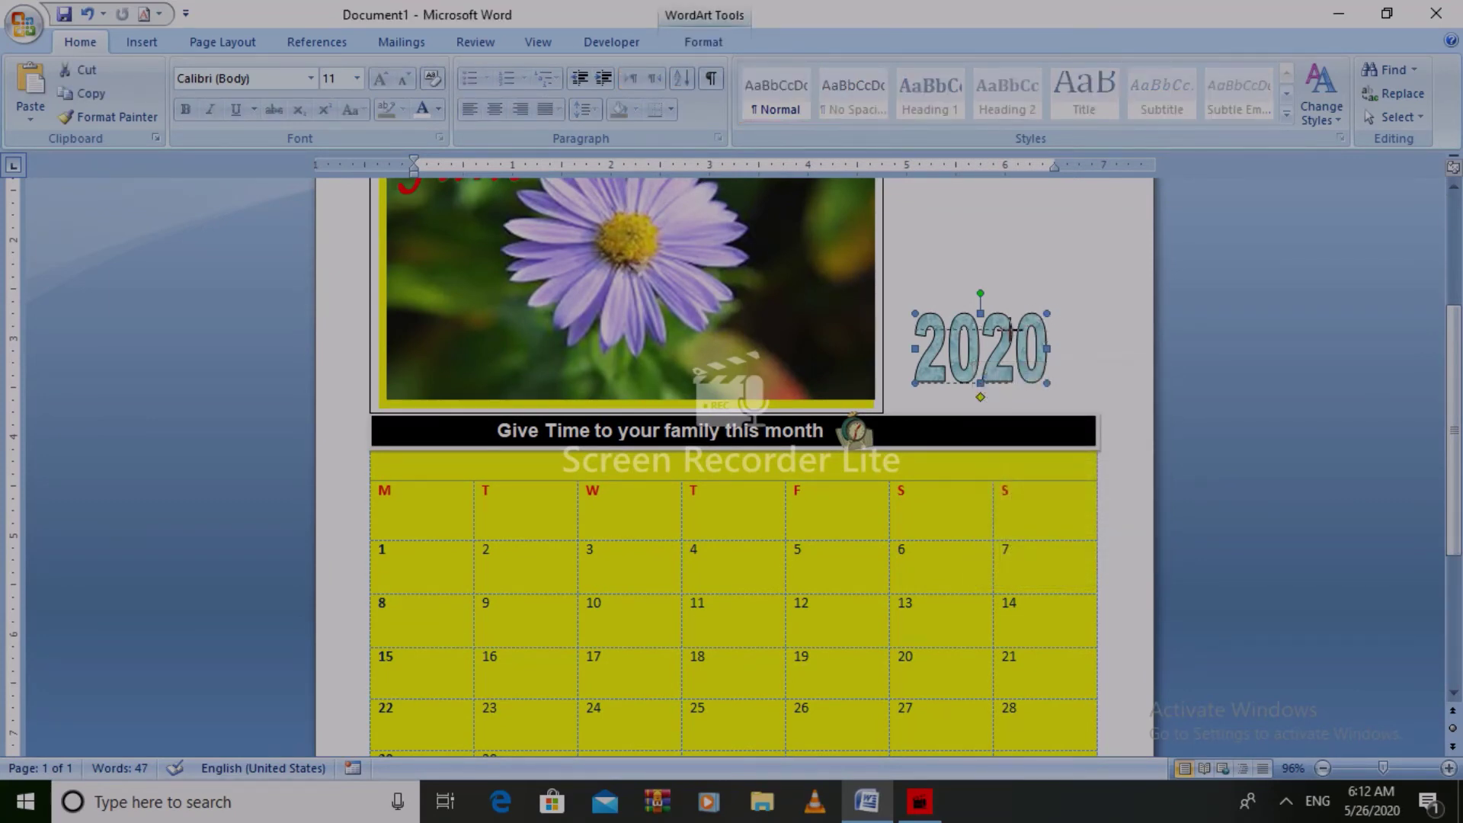
pyautogui.moveTo(1017, 326); pyautogui.dragTo(802, 351)
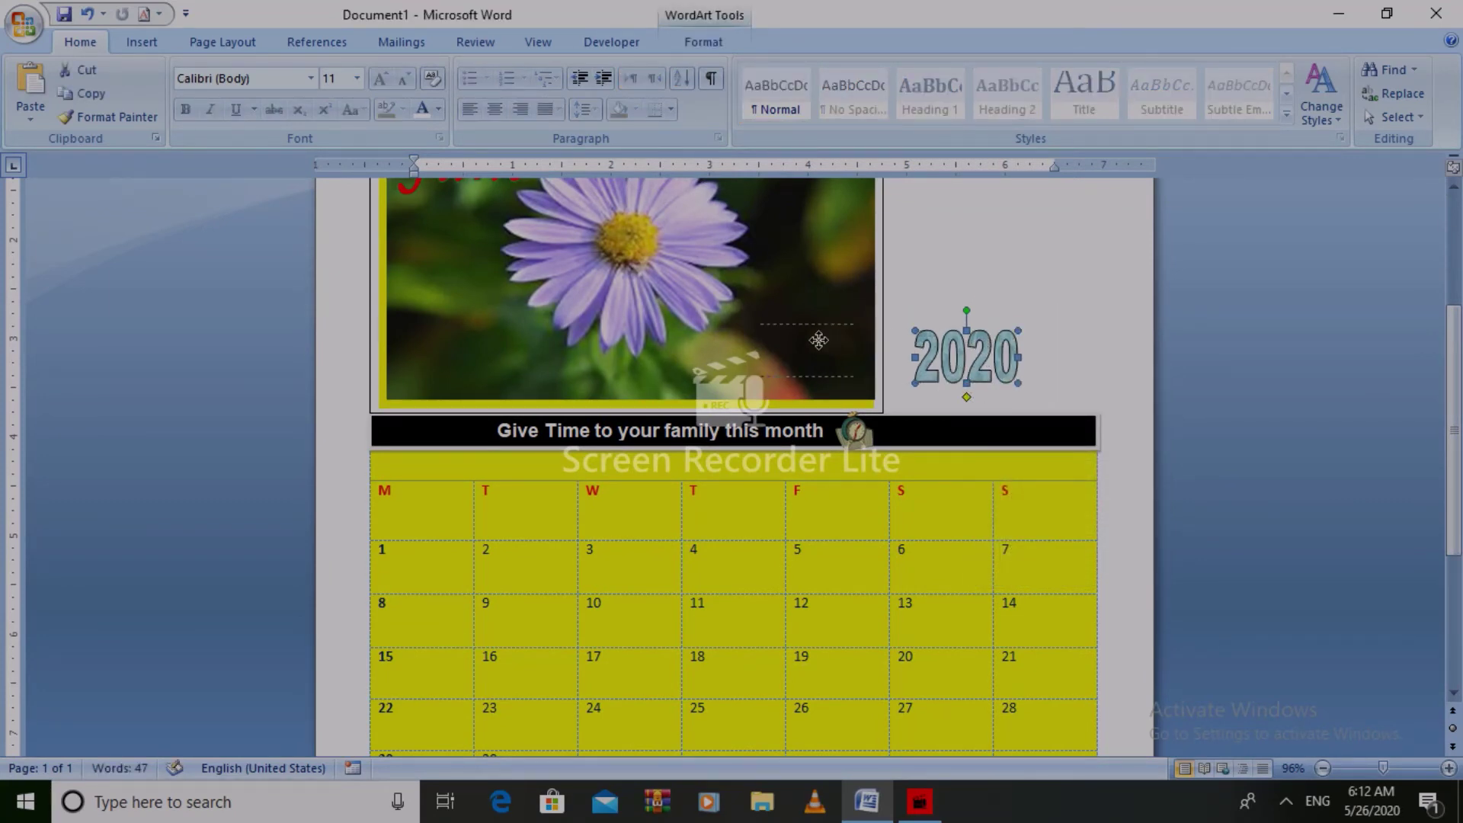
# - Narrow the motto banner to the photo's width, delete two leading spaces, and shift the clock left
pyautogui.click(1028, 430)
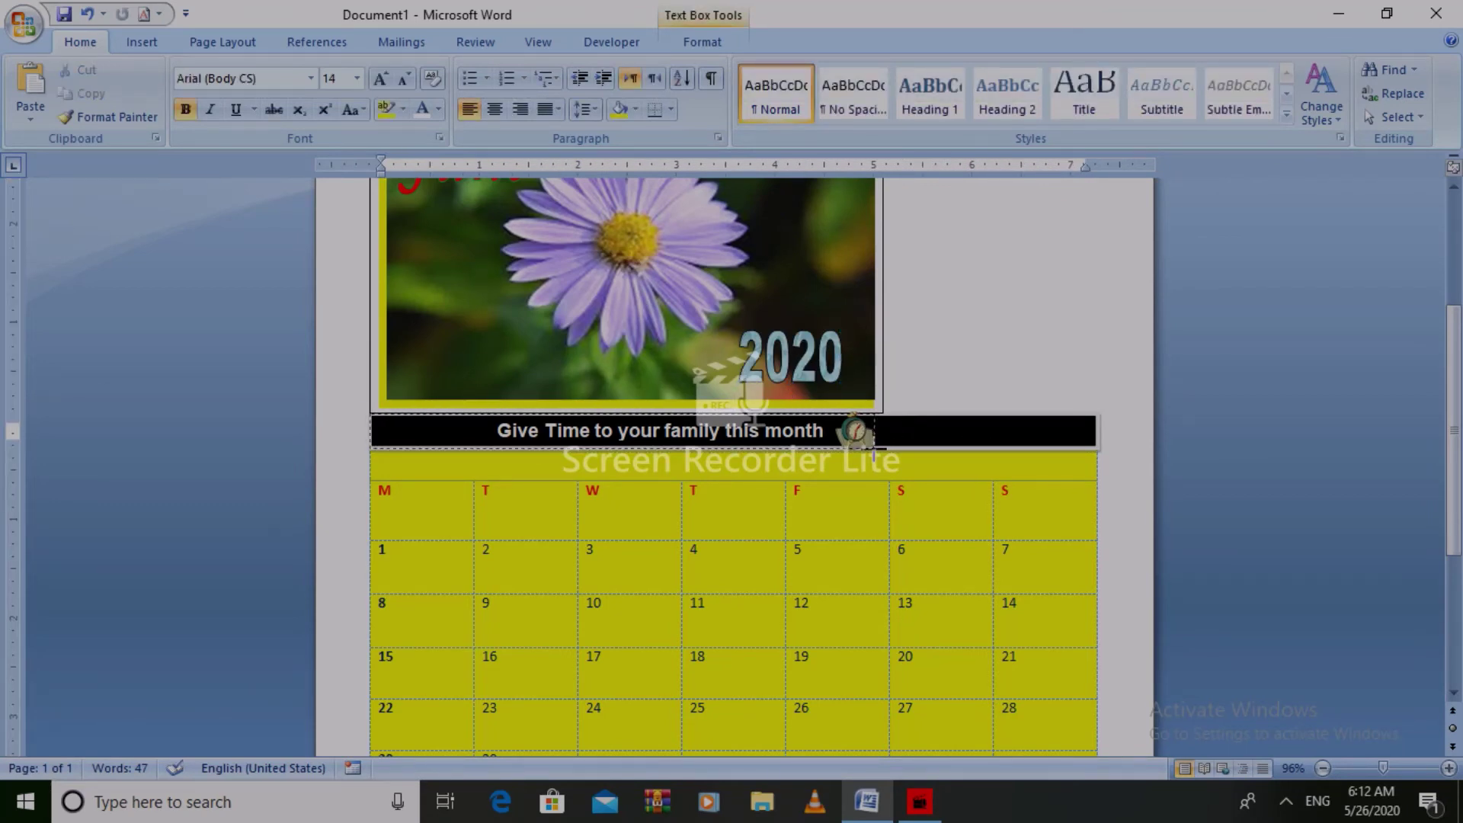
pyautogui.moveTo(1099, 432); pyautogui.dragTo(883, 447)
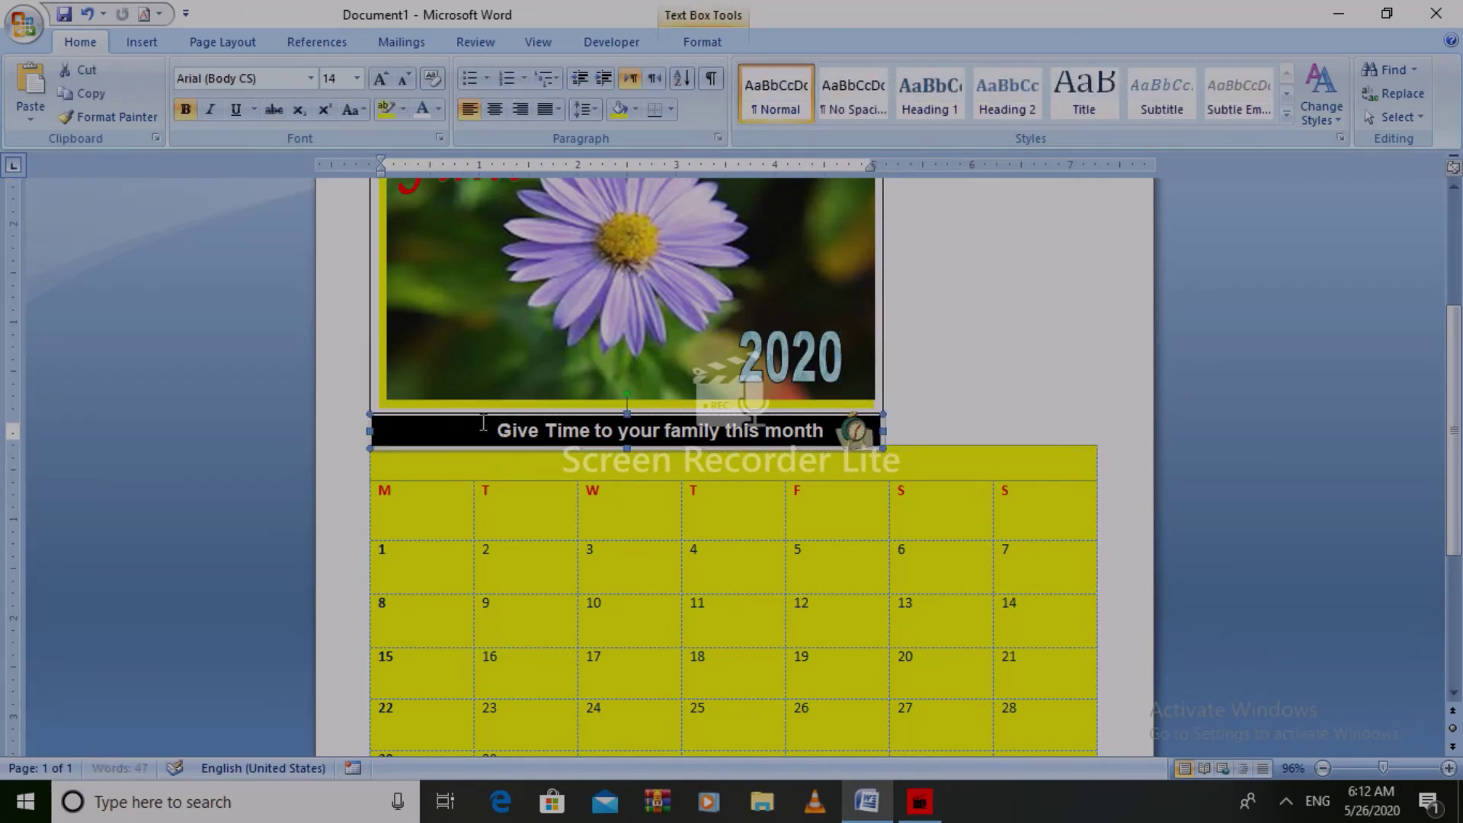
pyautogui.click(480, 430)
pyautogui.press('BackSpace')
pyautogui.press('BackSpace')
pyautogui.press('BackSpace')
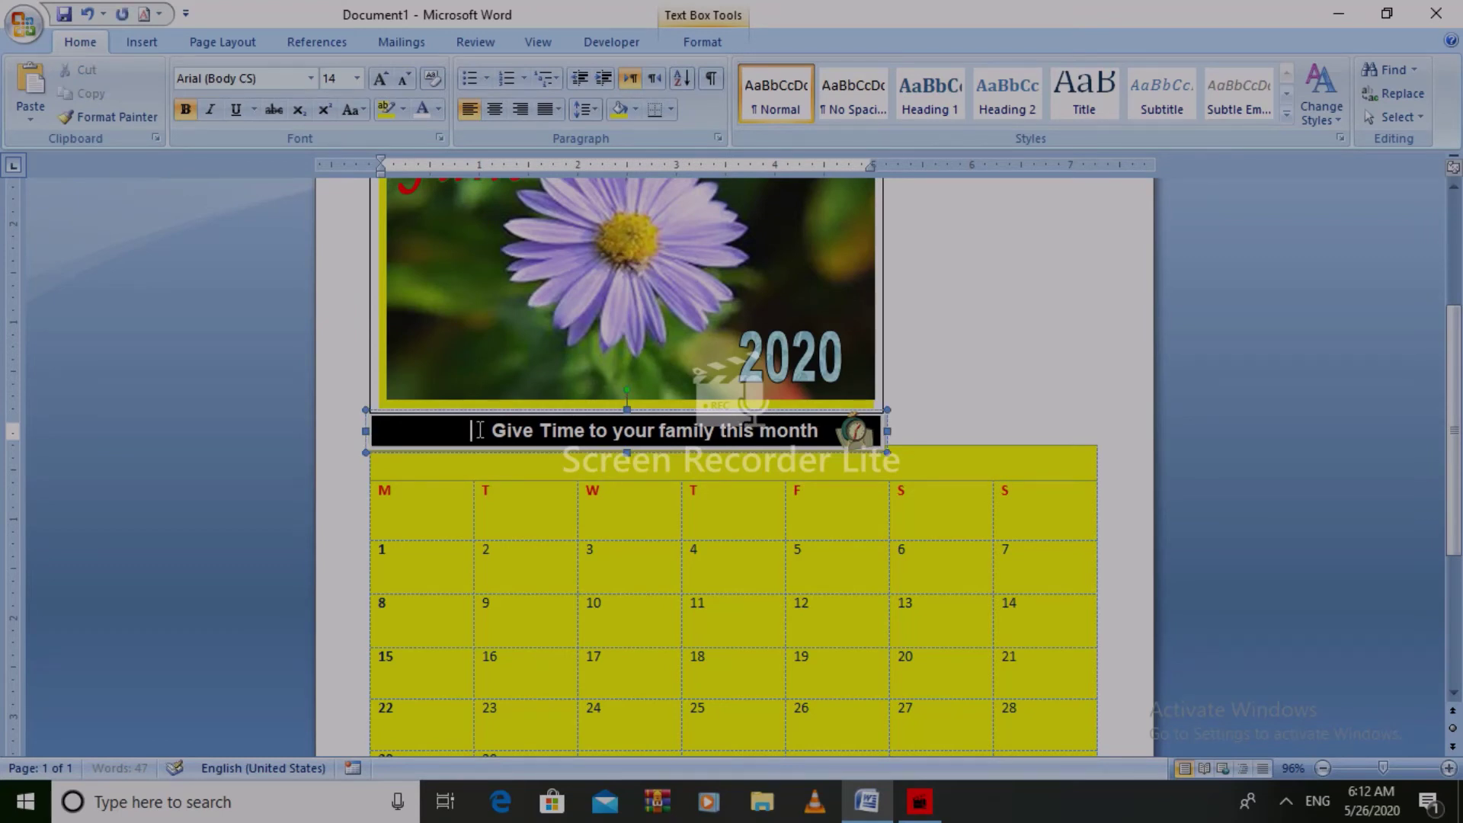
pyautogui.press('BackSpace')
pyautogui.press('BackSpace')
pyautogui.press('BackSpace')
pyautogui.press('BackSpace')
pyautogui.press('BackSpace')
pyautogui.press('BackSpace')
pyautogui.press('BackSpace')
pyautogui.press('BackSpace')
pyautogui.press('BackSpace')
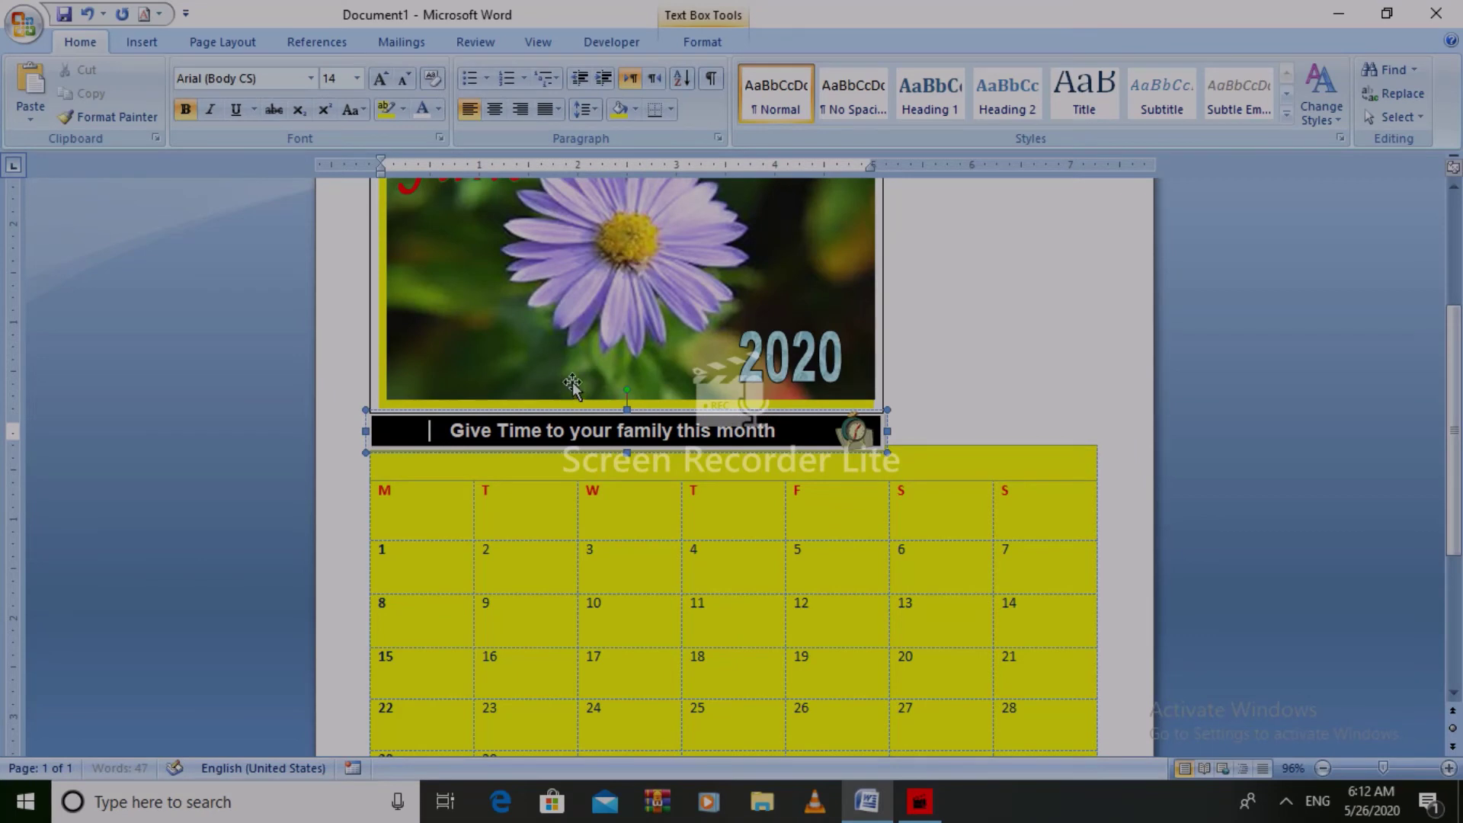
pyautogui.moveTo(853, 431); pyautogui.dragTo(826, 431)
pyautogui.click(1069, 548)
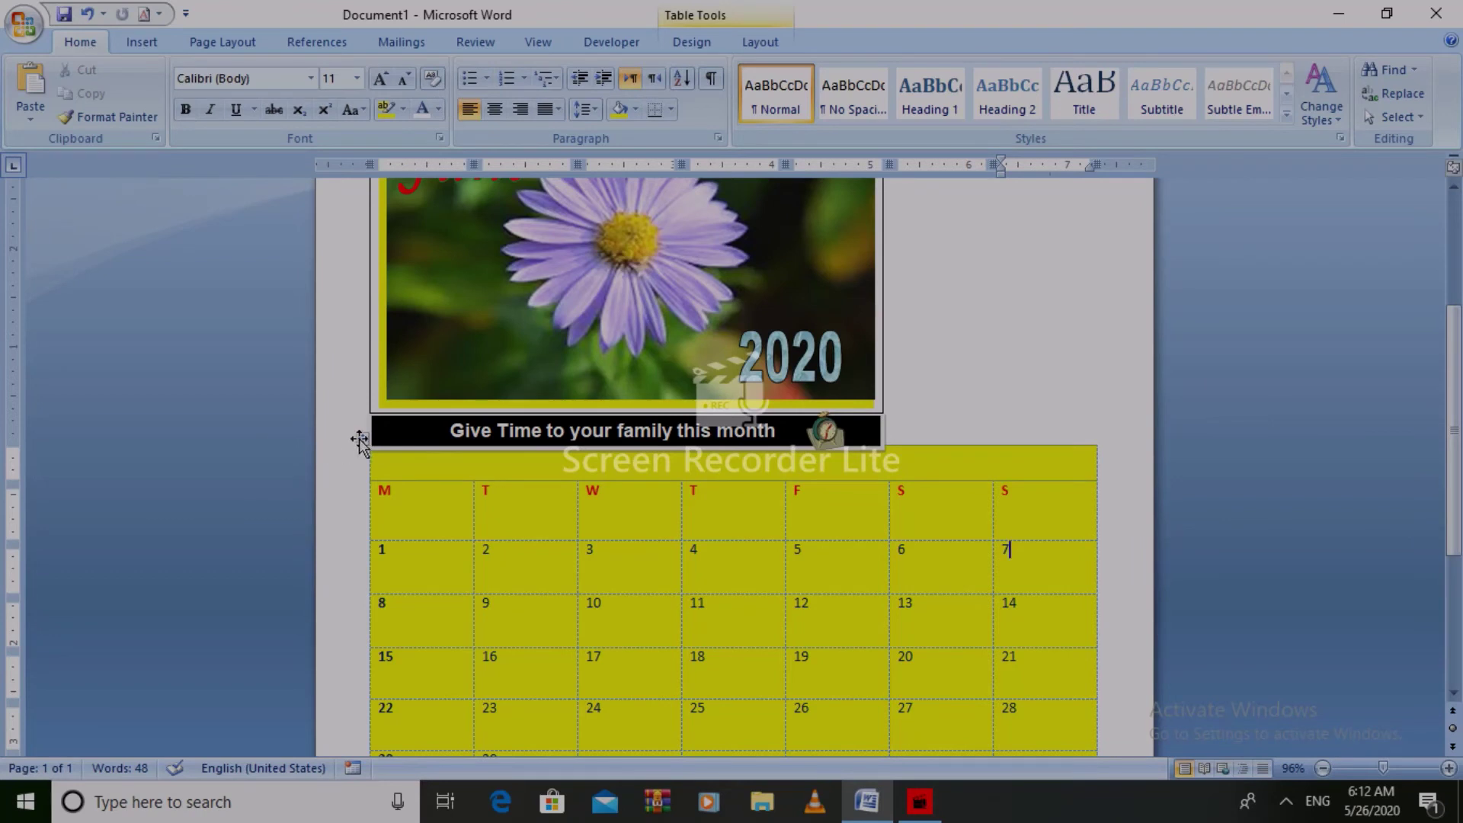
# - Narrow the yellow date table and move it left under the motto banner
pyautogui.scroll(-5, 1377, 499)
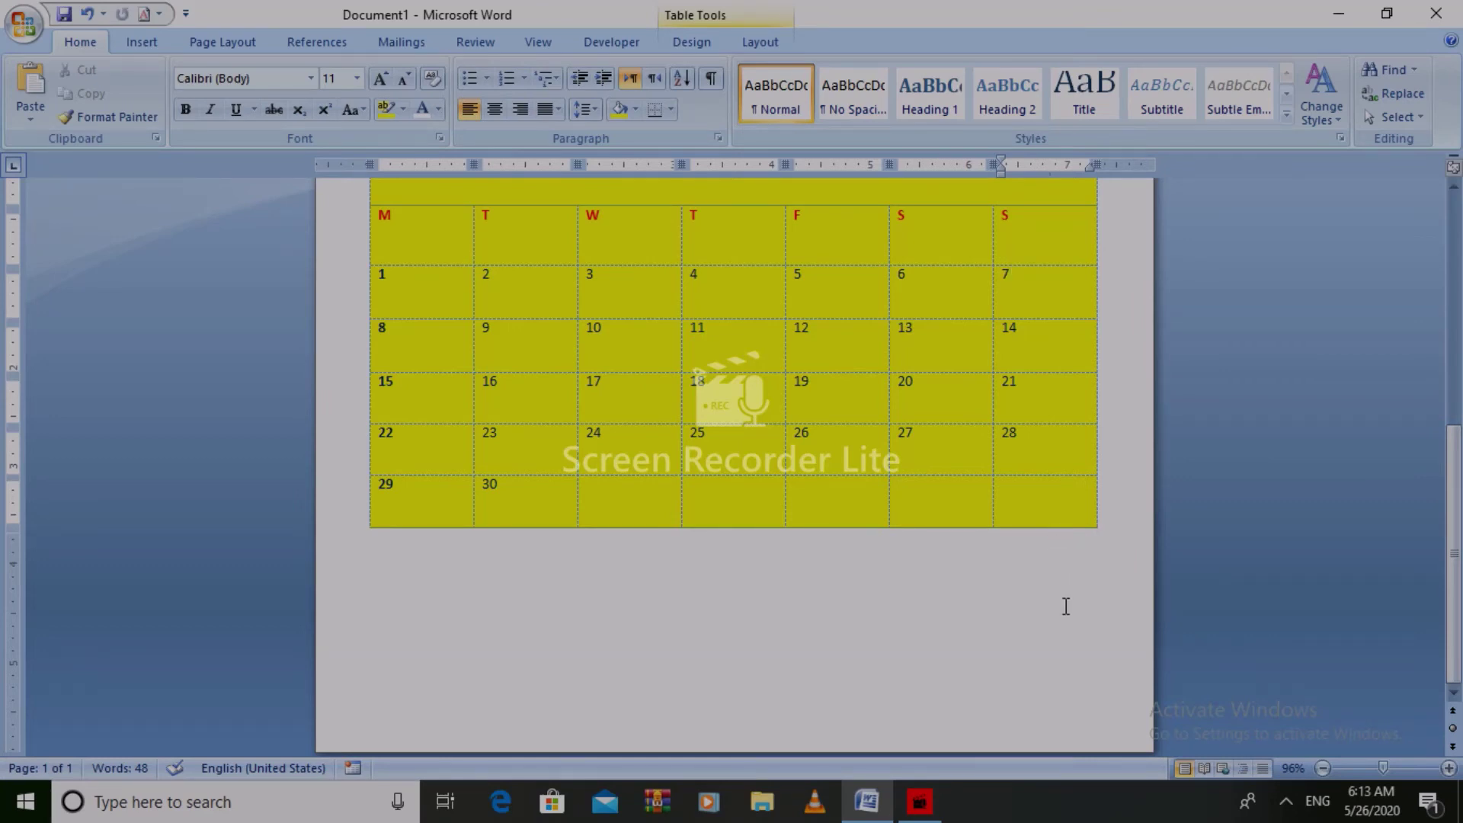
pyautogui.click(1048, 615)
pyautogui.scroll(5, 1048, 616)
pyautogui.scroll(-5, 1097, 579)
pyautogui.moveTo(1099, 534); pyautogui.dragTo(978, 526)
pyautogui.moveTo(731, 354)
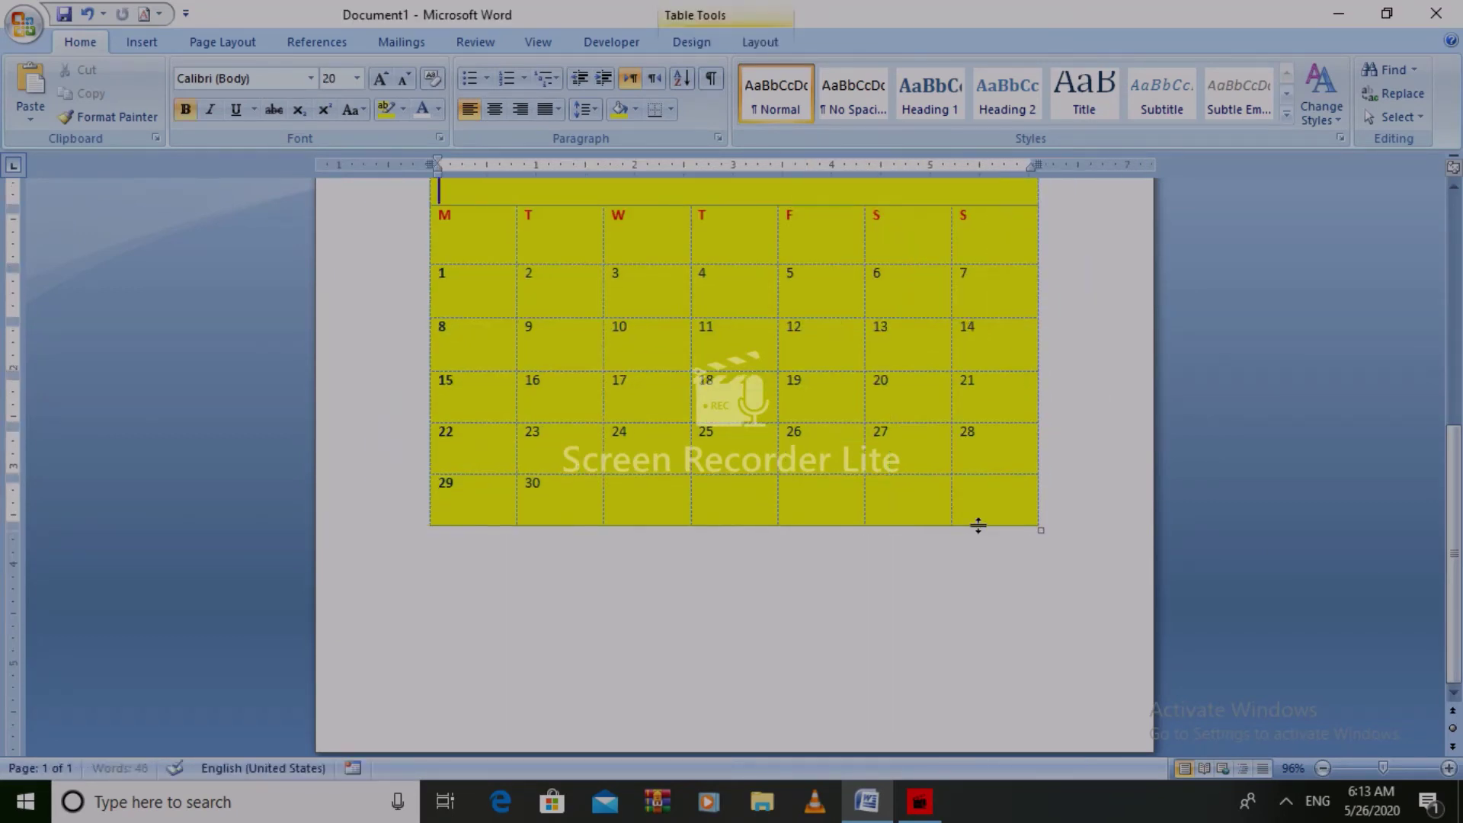
pyautogui.scroll(3, 1043, 523)
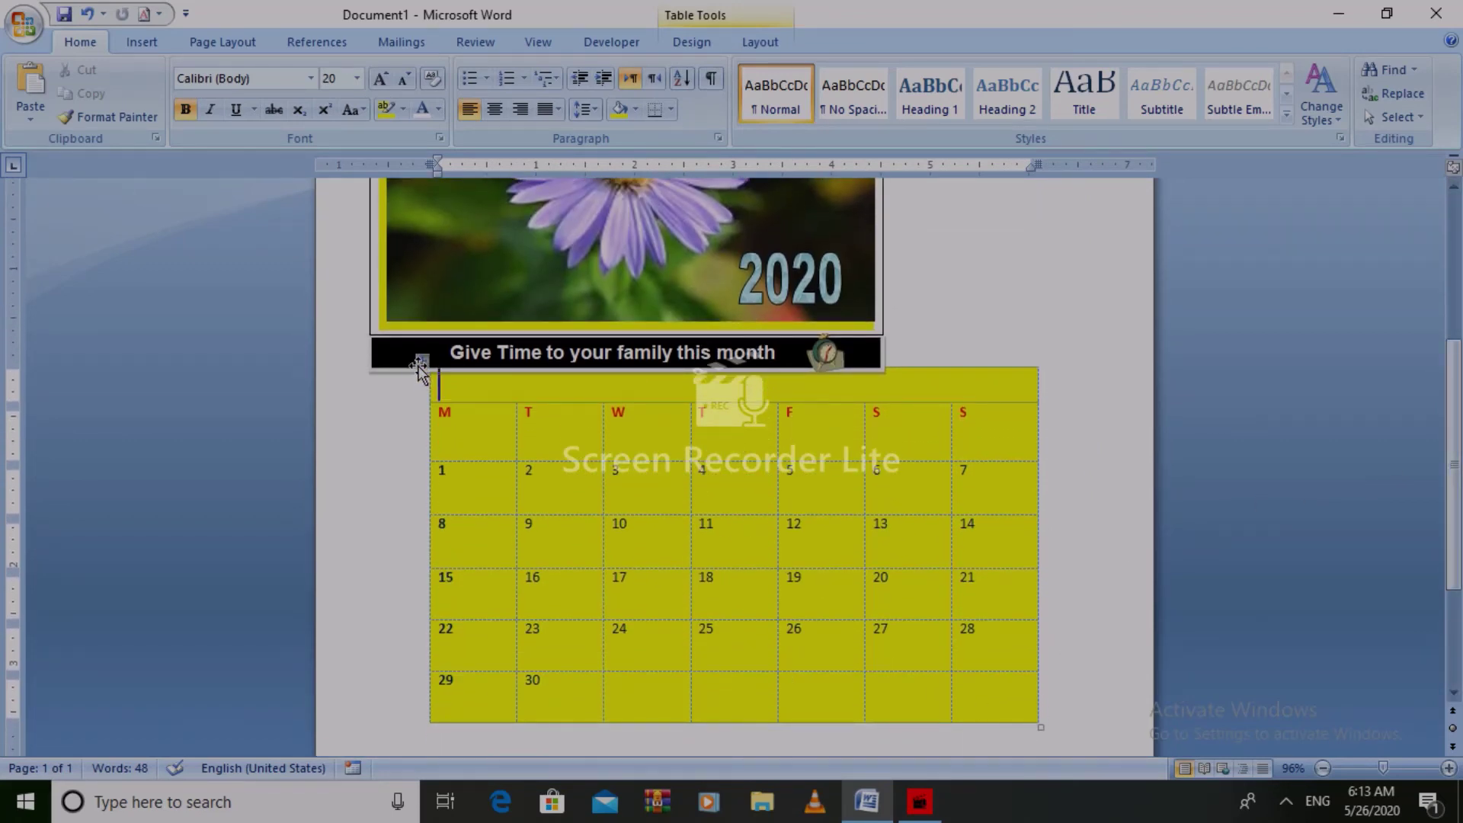
pyautogui.moveTo(422, 360); pyautogui.dragTo(354, 373)
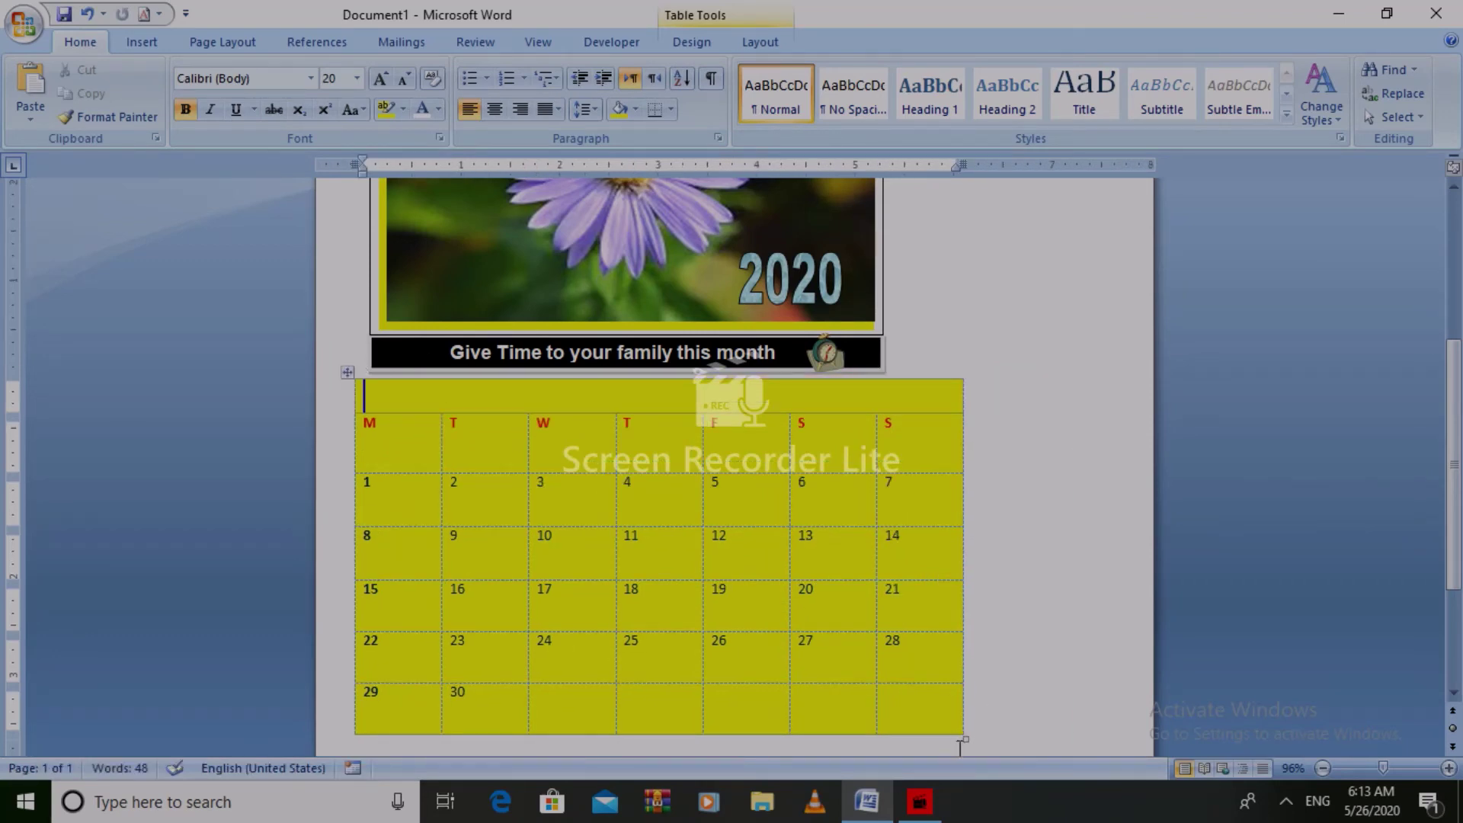
pyautogui.moveTo(965, 740); pyautogui.dragTo(885, 733)
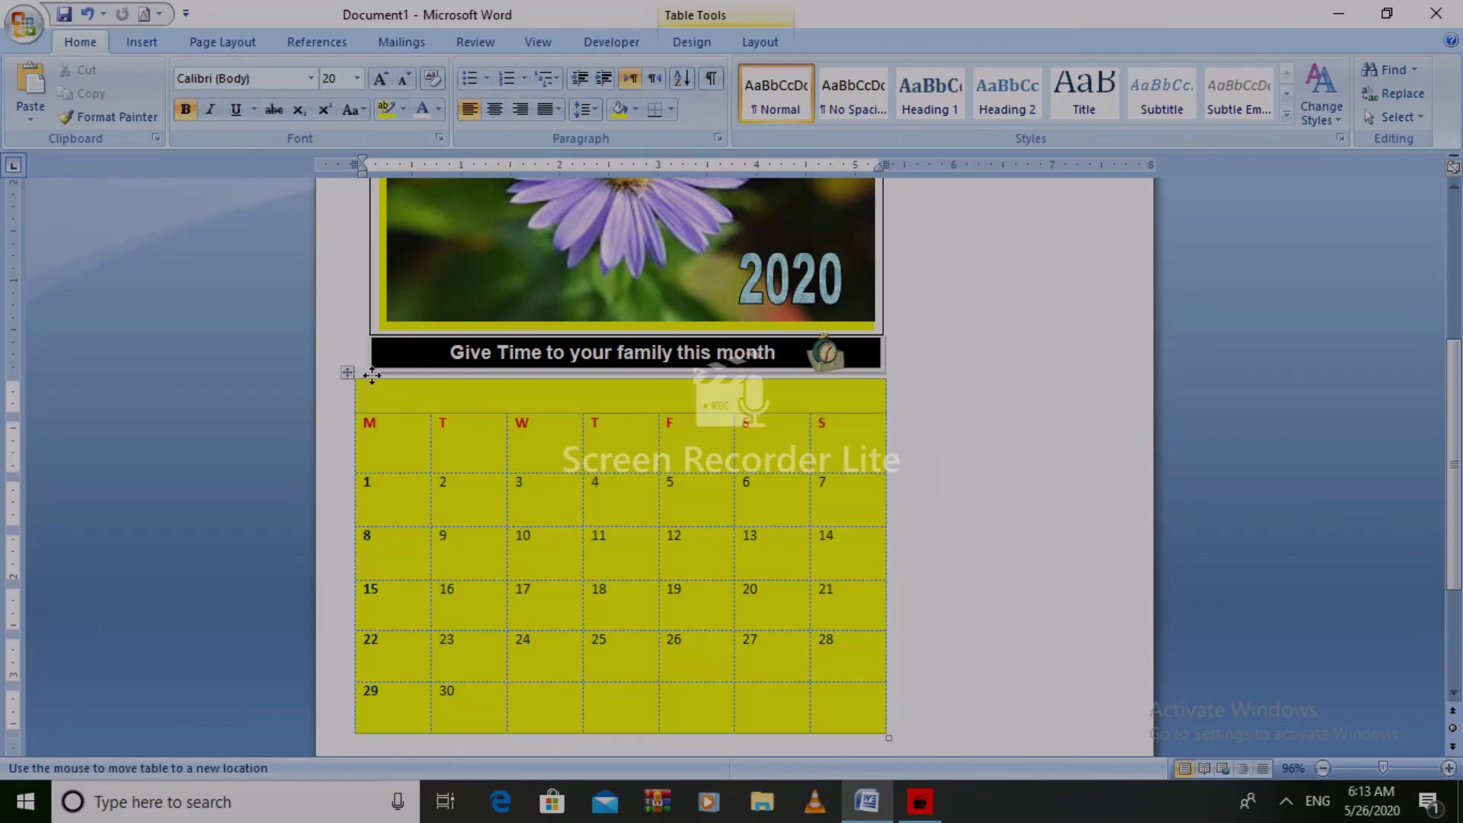
# - Fine-tune the date table's position and widen it rightward so it sits below the banner
pyautogui.click(352, 375)
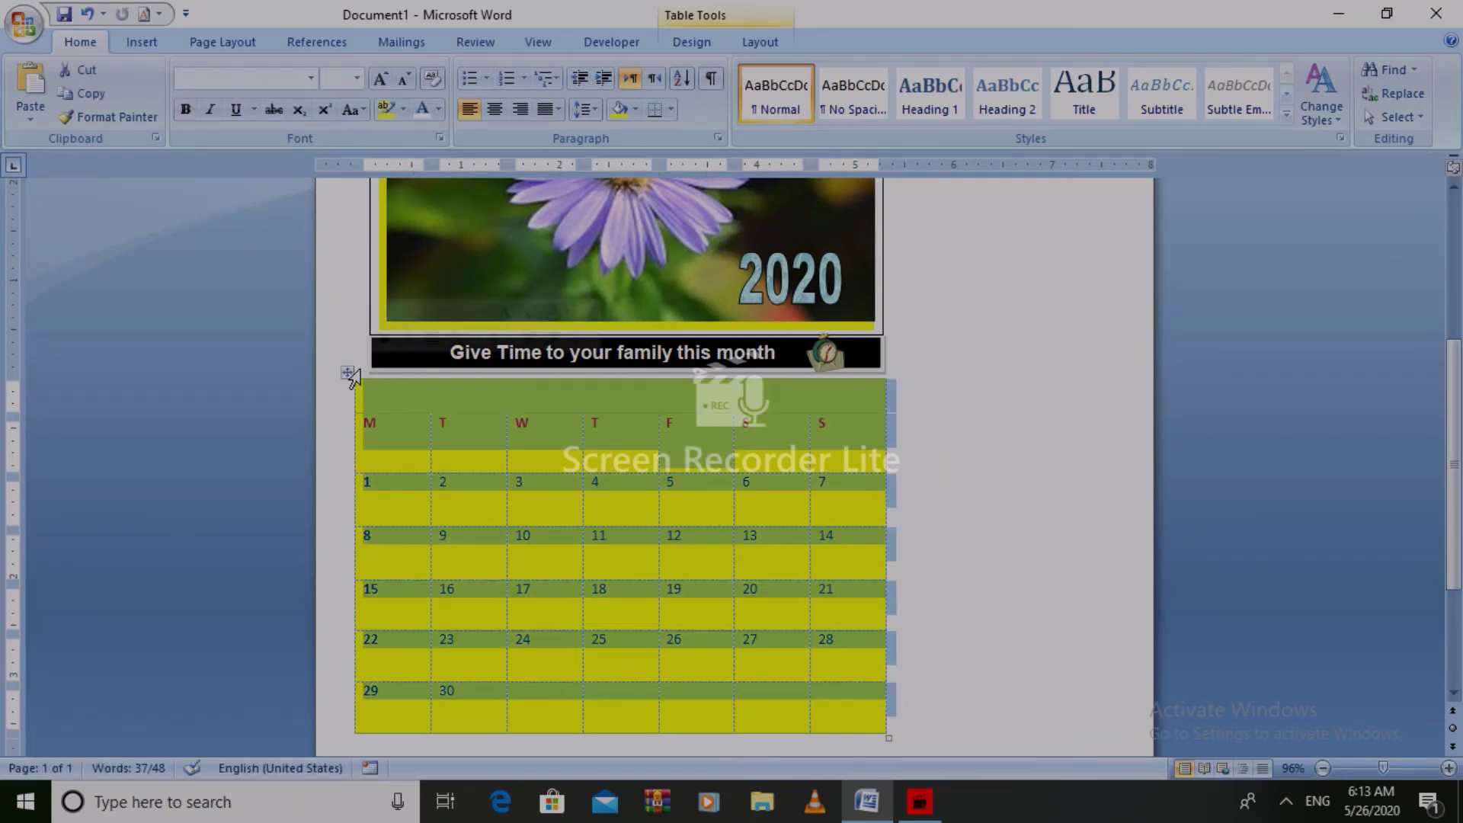
pyautogui.click(351, 375)
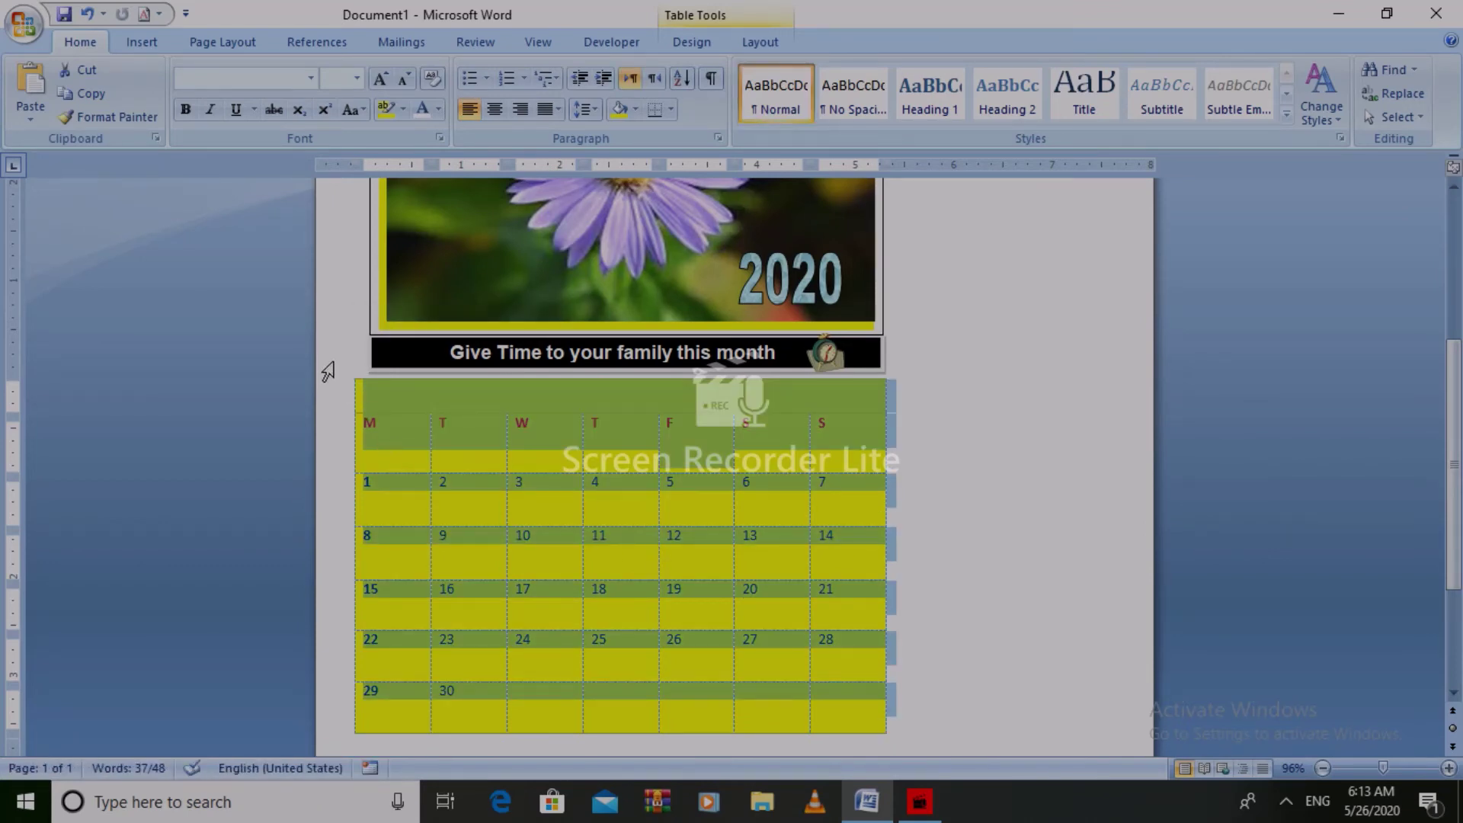
pyautogui.click(350, 372)
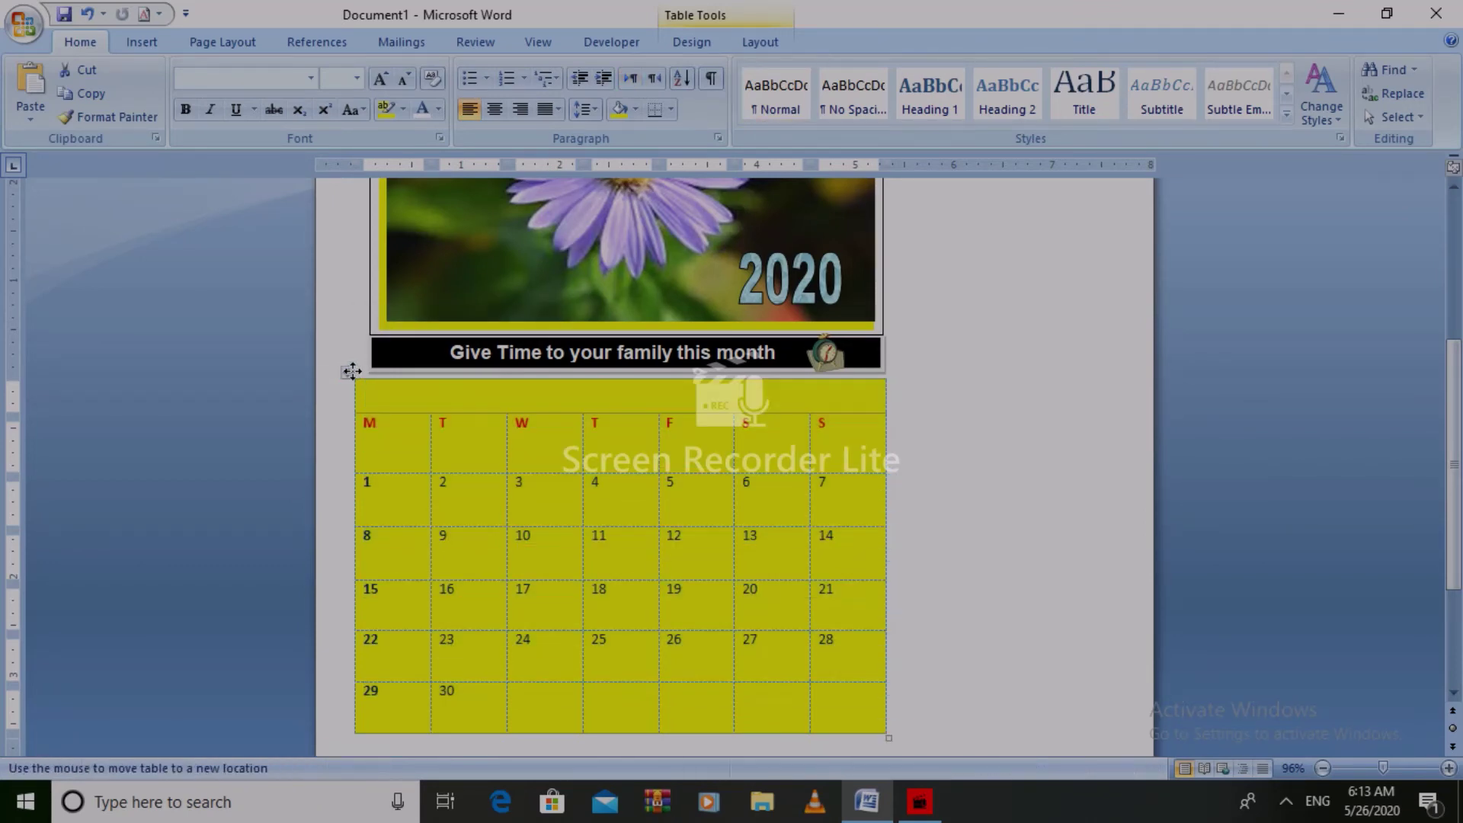
pyautogui.moveTo(374, 375); pyautogui.dragTo(359, 367)
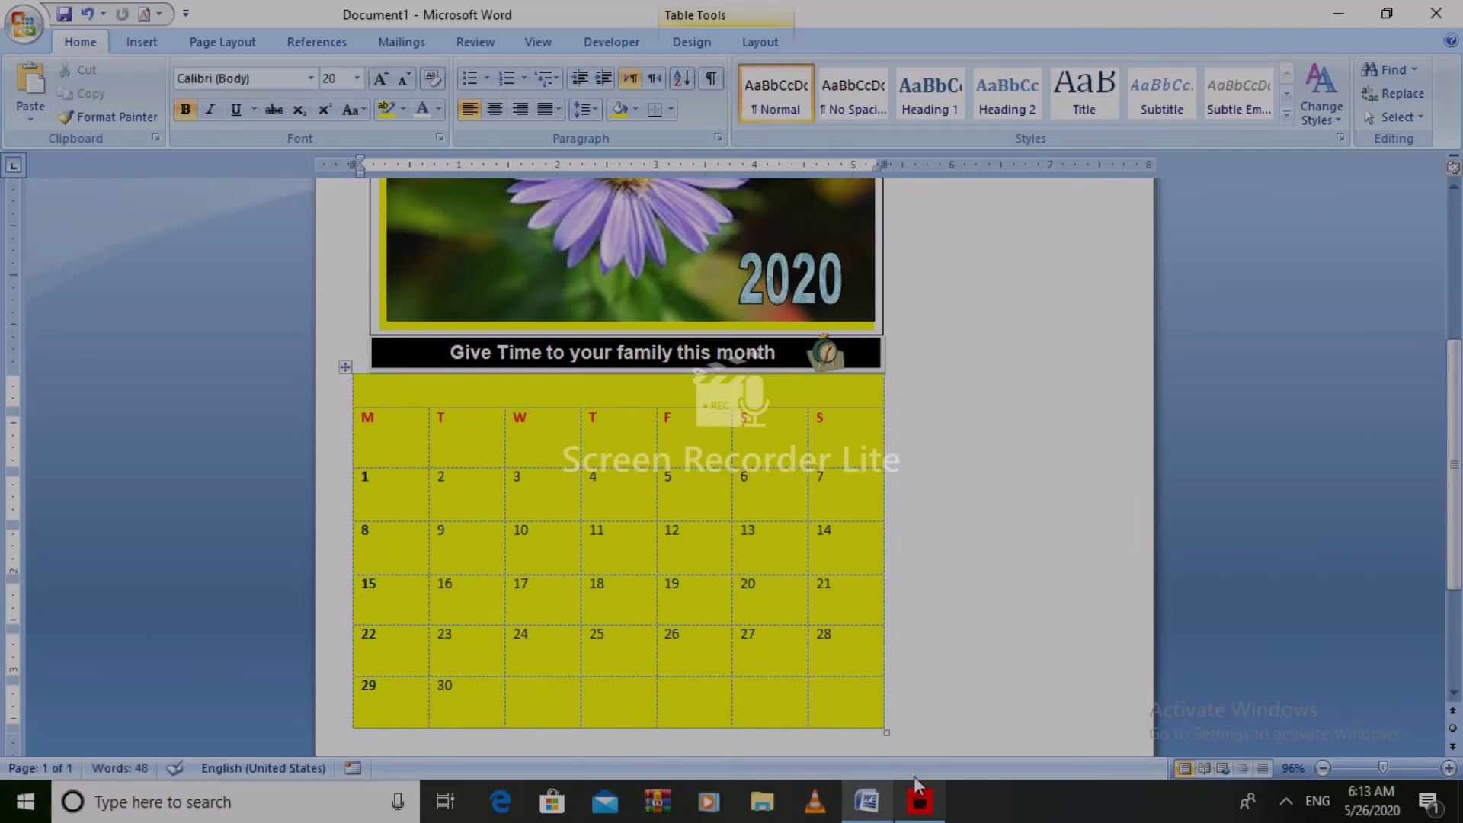
pyautogui.moveTo(892, 741); pyautogui.dragTo(1126, 728)
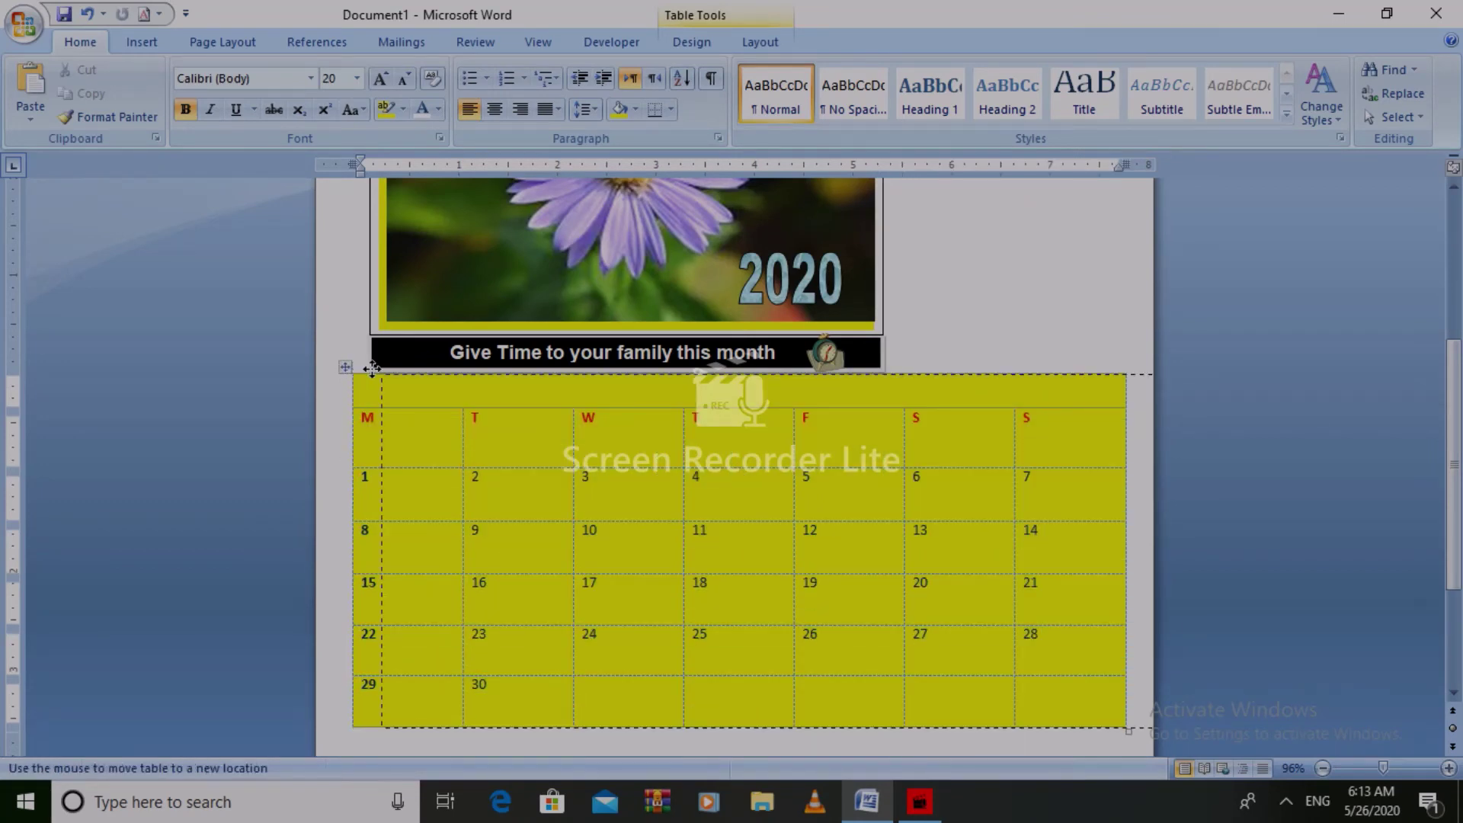
pyautogui.moveTo(372, 369); pyautogui.dragTo(368, 374)
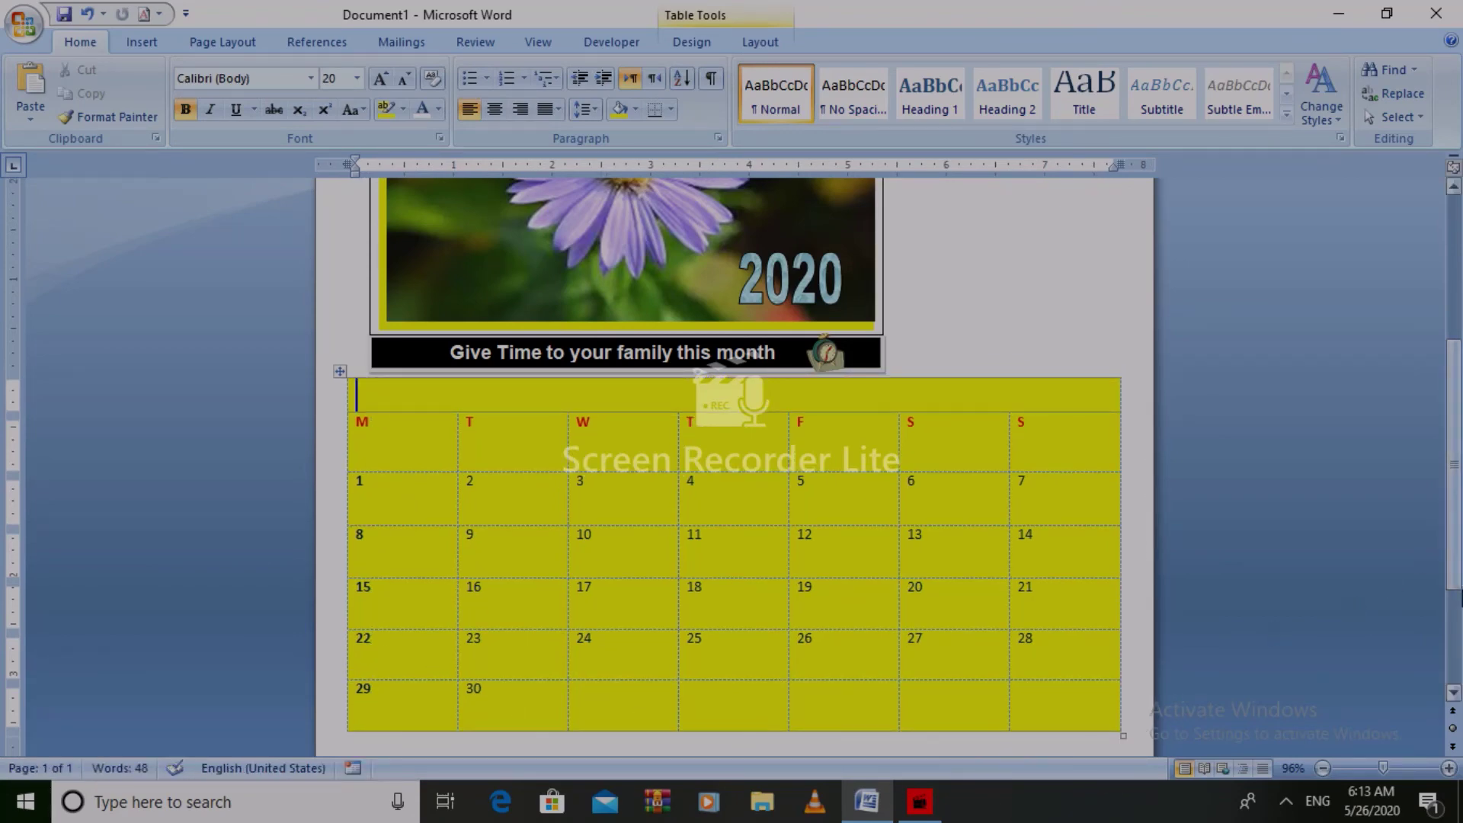
pyautogui.scroll(5, 1446, 557)
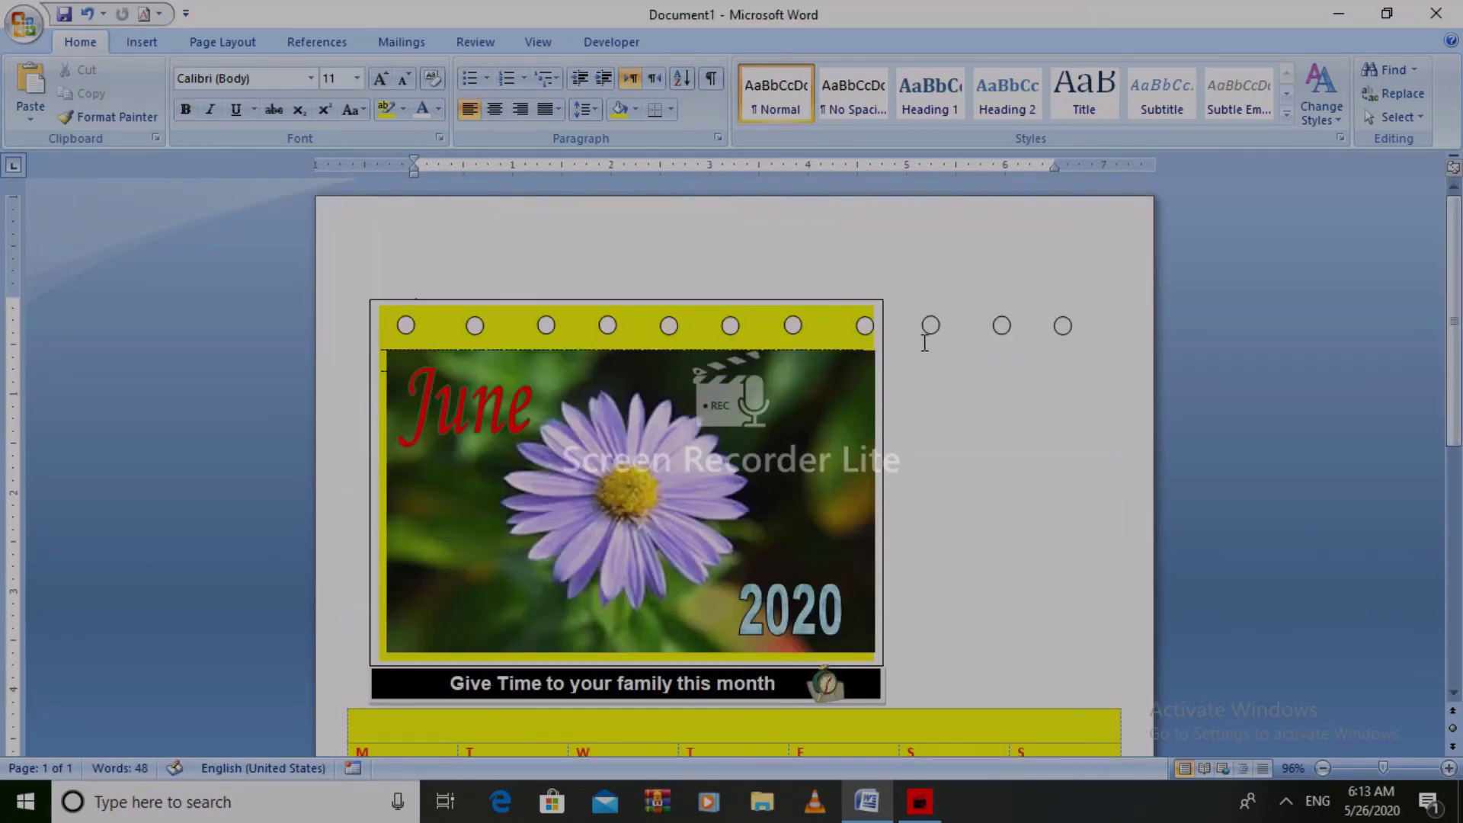
pyautogui.click(928, 329)
# - Draw a tall rectangle right of the flower picture and fill it with the blue-pink texture
pyautogui.click(143, 42)
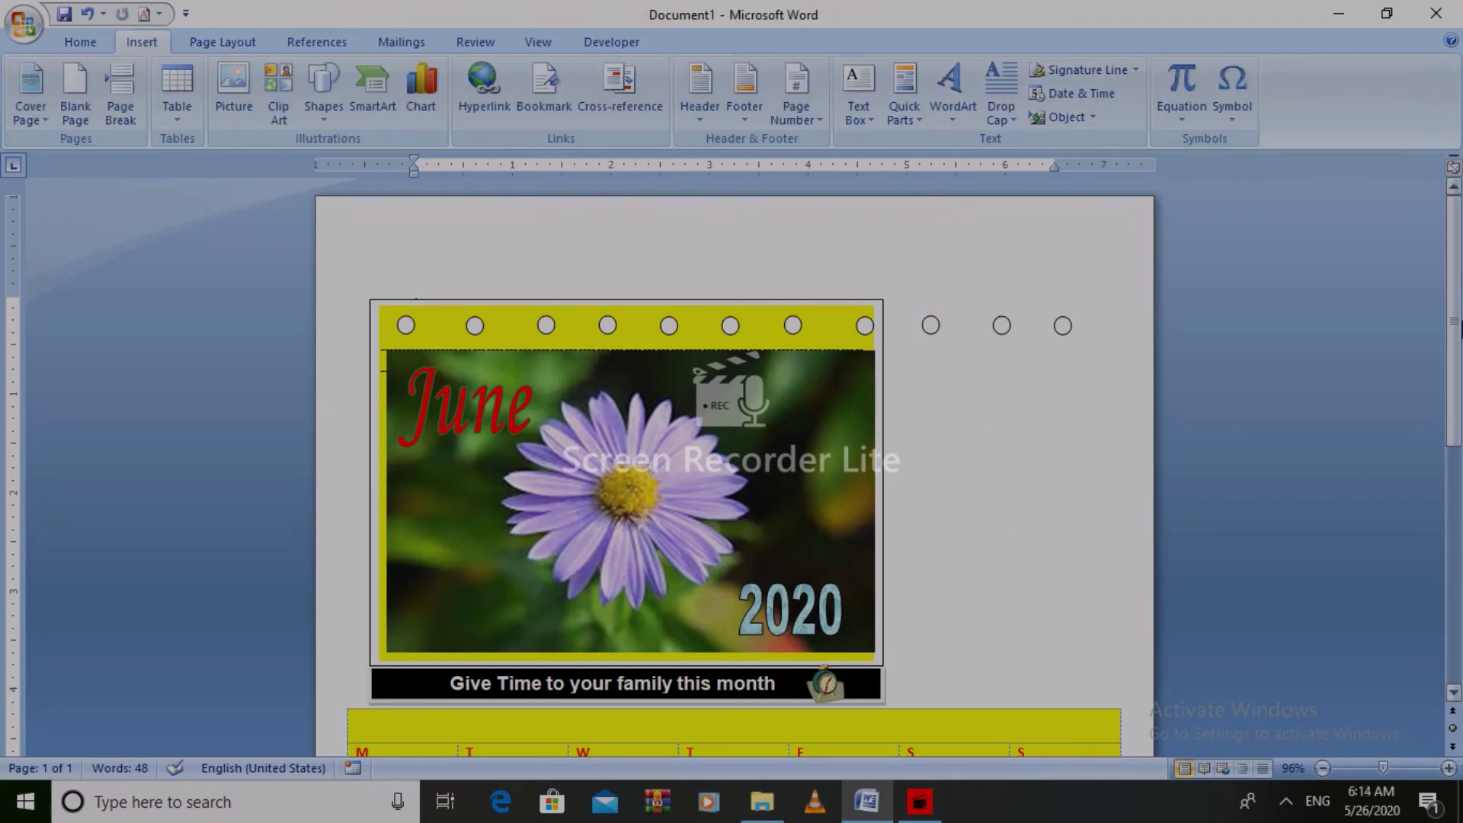
pyautogui.scroll(-2, 1453, 320)
pyautogui.scroll(1, 1460, 284)
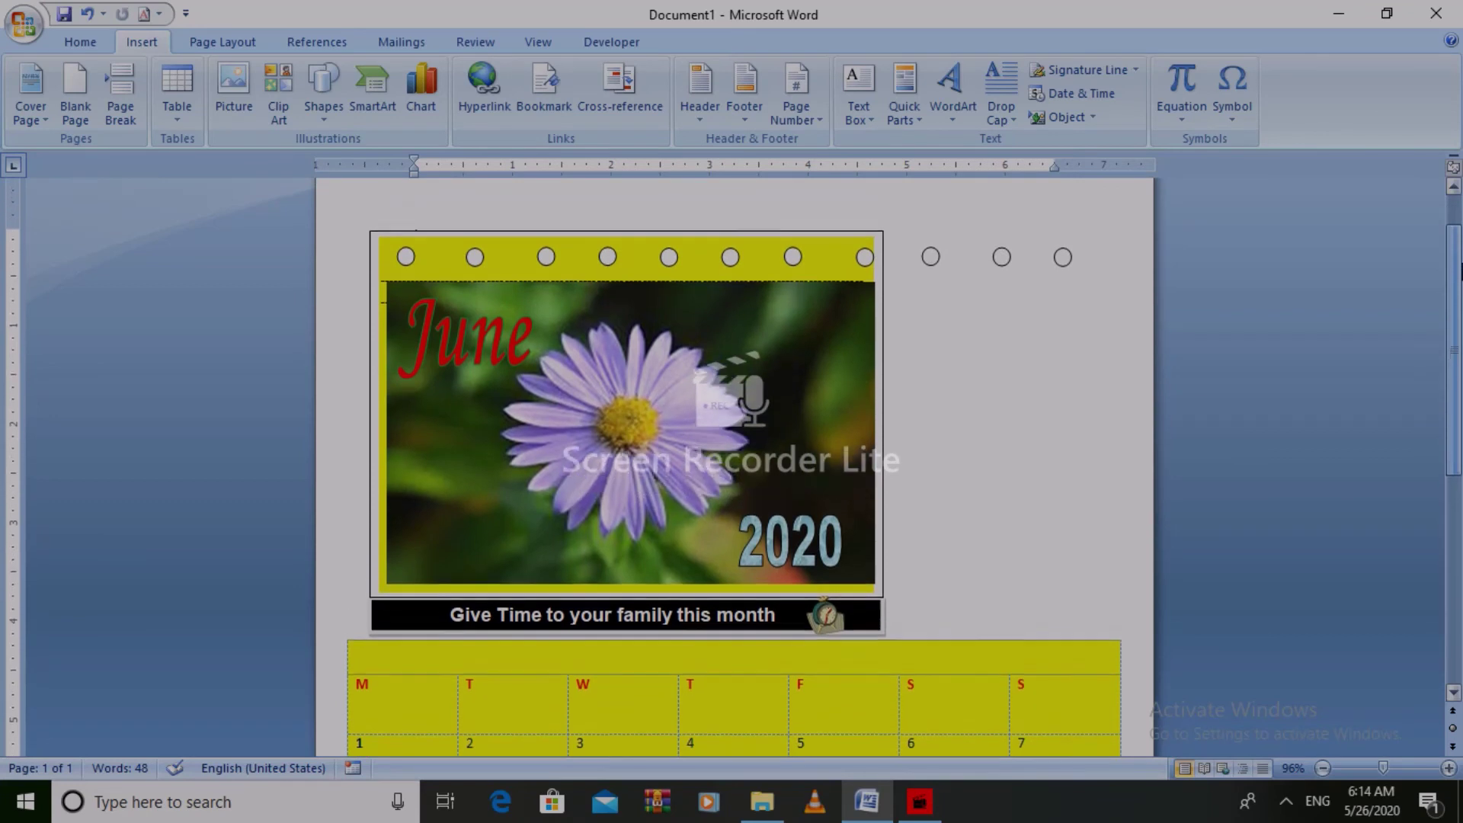
pyautogui.click(323, 84)
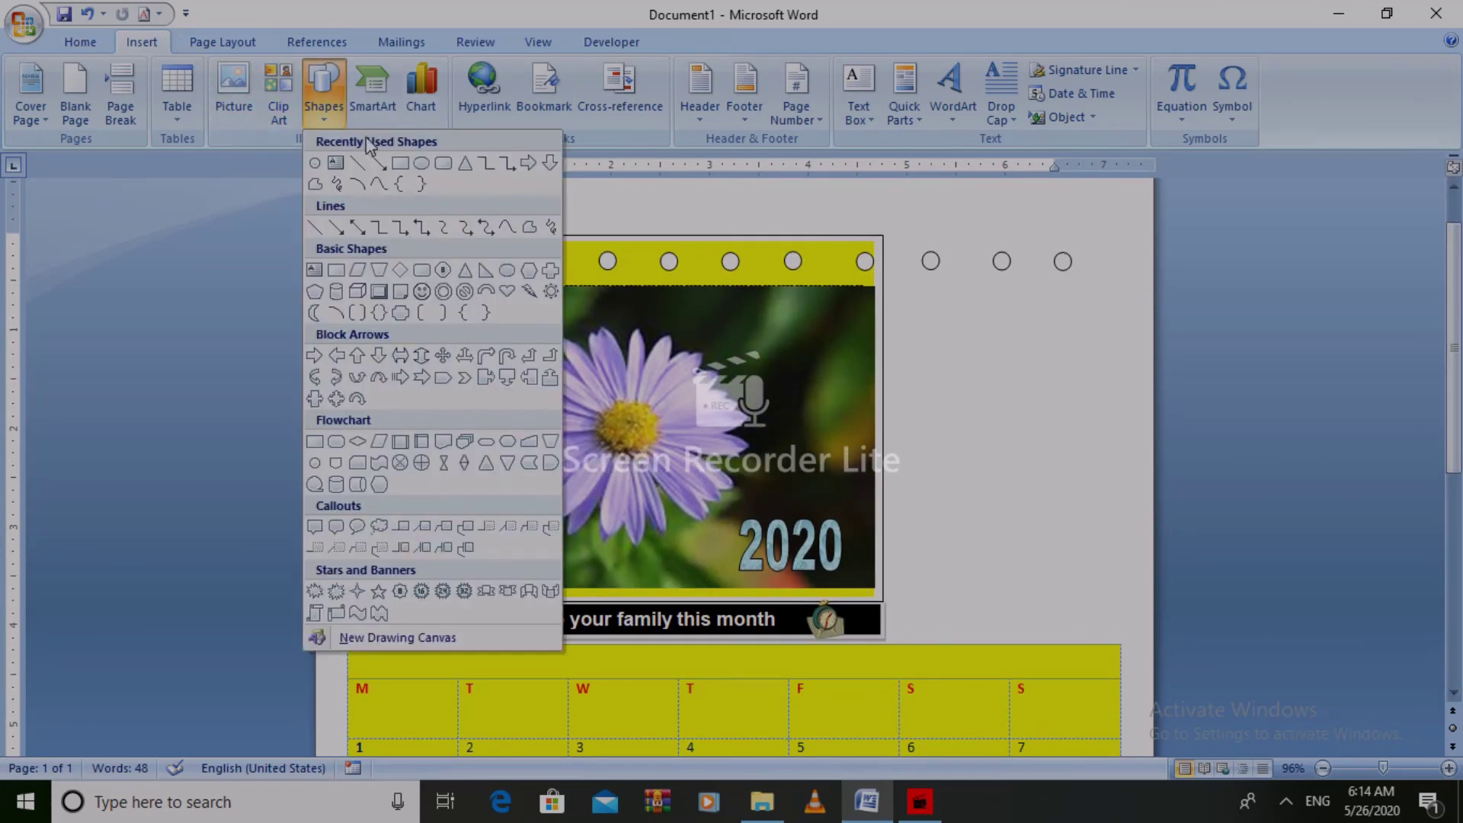
pyautogui.click(399, 163)
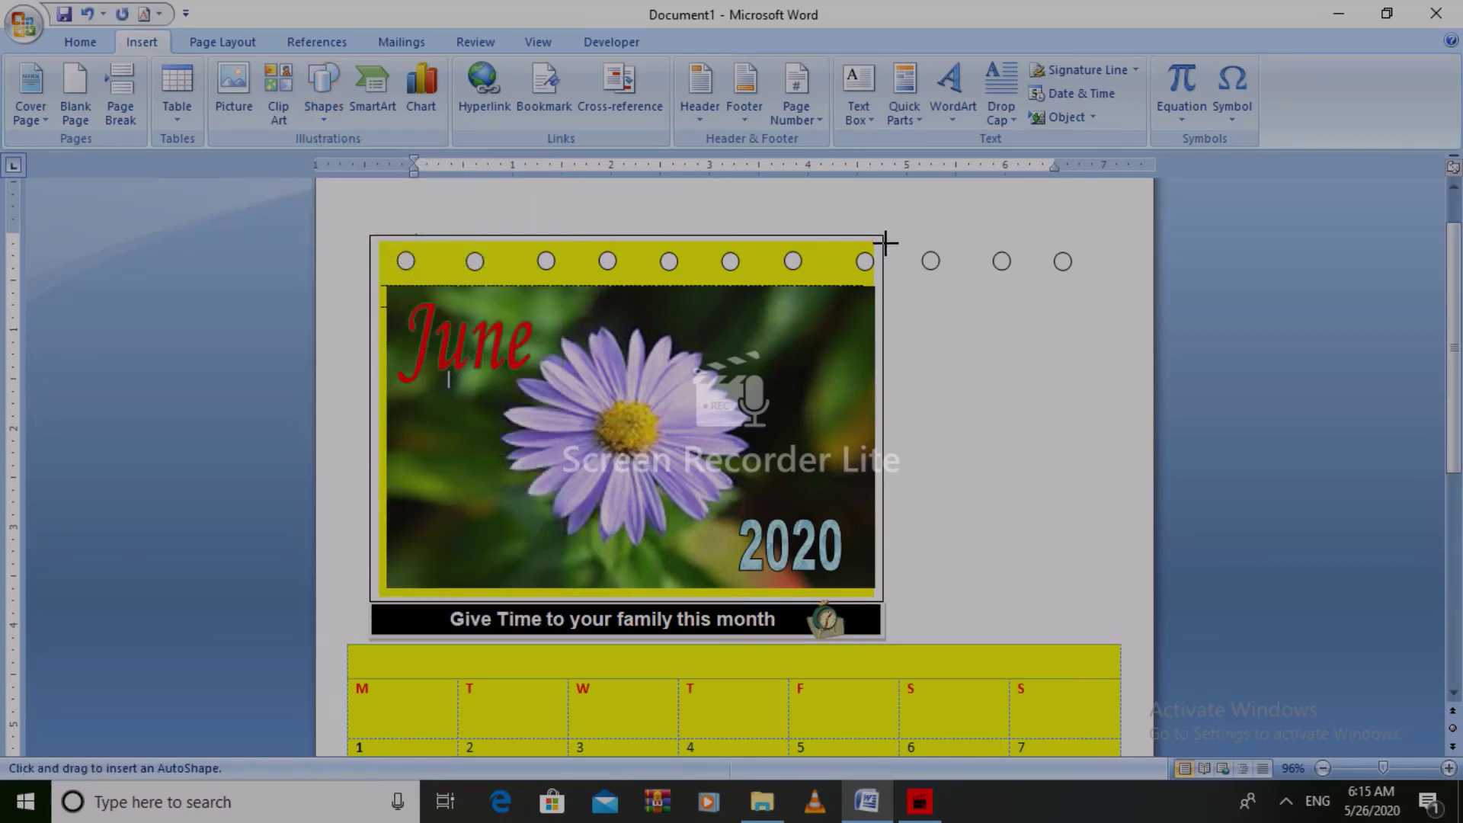
pyautogui.moveTo(881, 237)
pyautogui.mouseDown()
pyautogui.moveTo(1104, 488)
pyautogui.moveTo(1140, 663)
pyautogui.moveTo(1122, 646)
pyautogui.mouseUp()
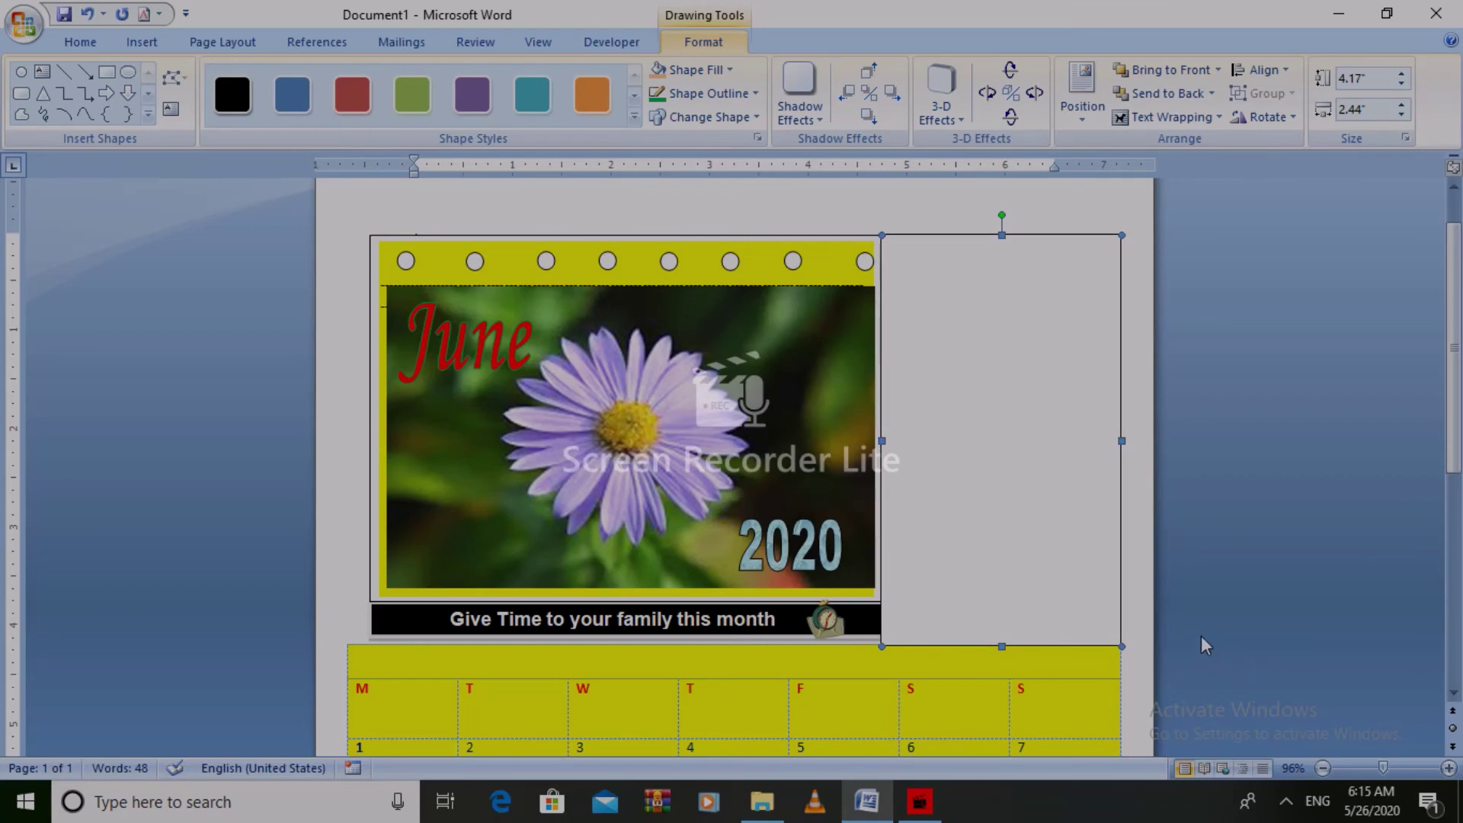
pyautogui.click(728, 69)
pyautogui.moveTo(702, 391)
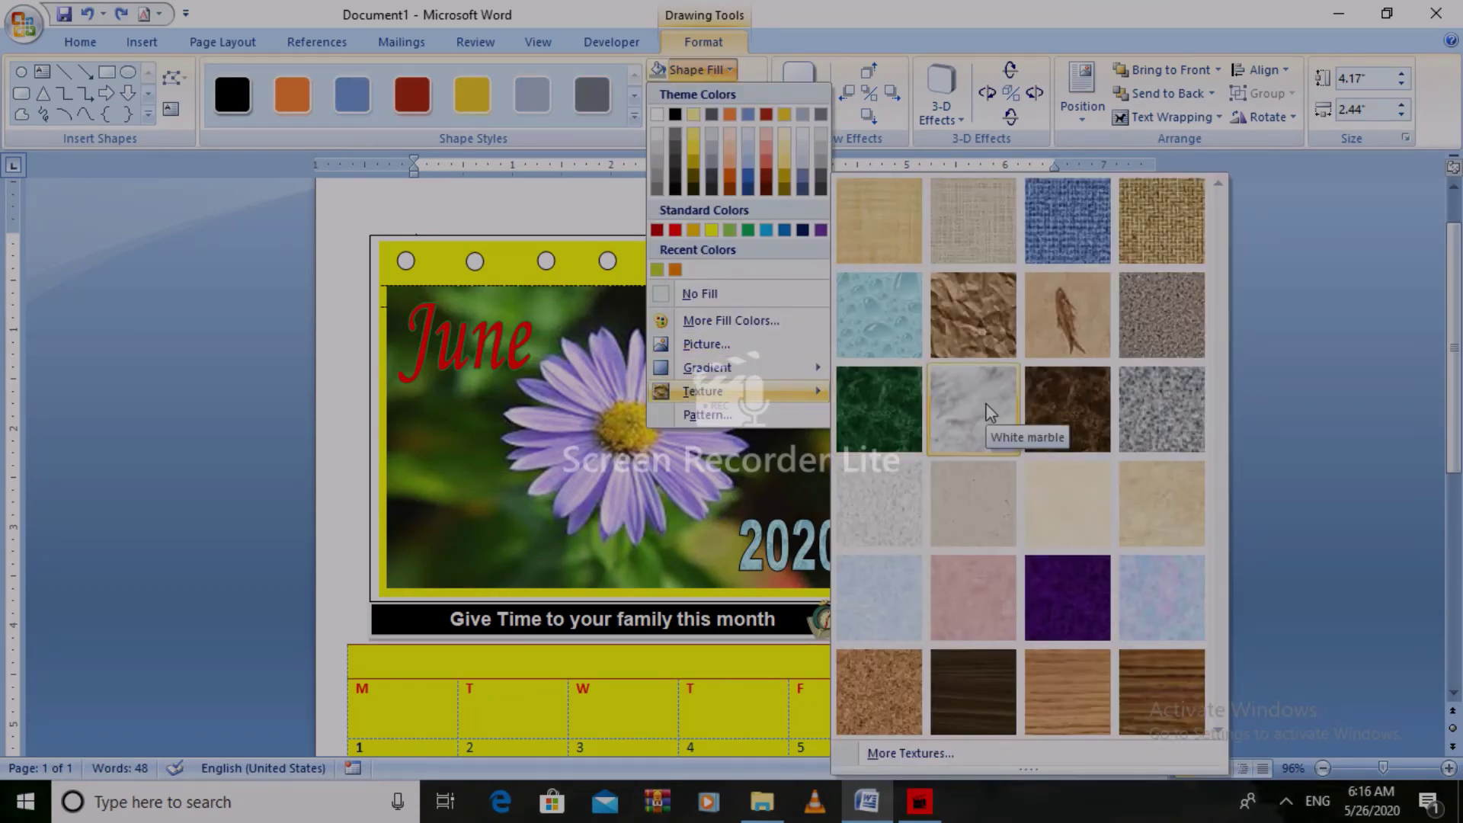
pyautogui.click(1166, 619)
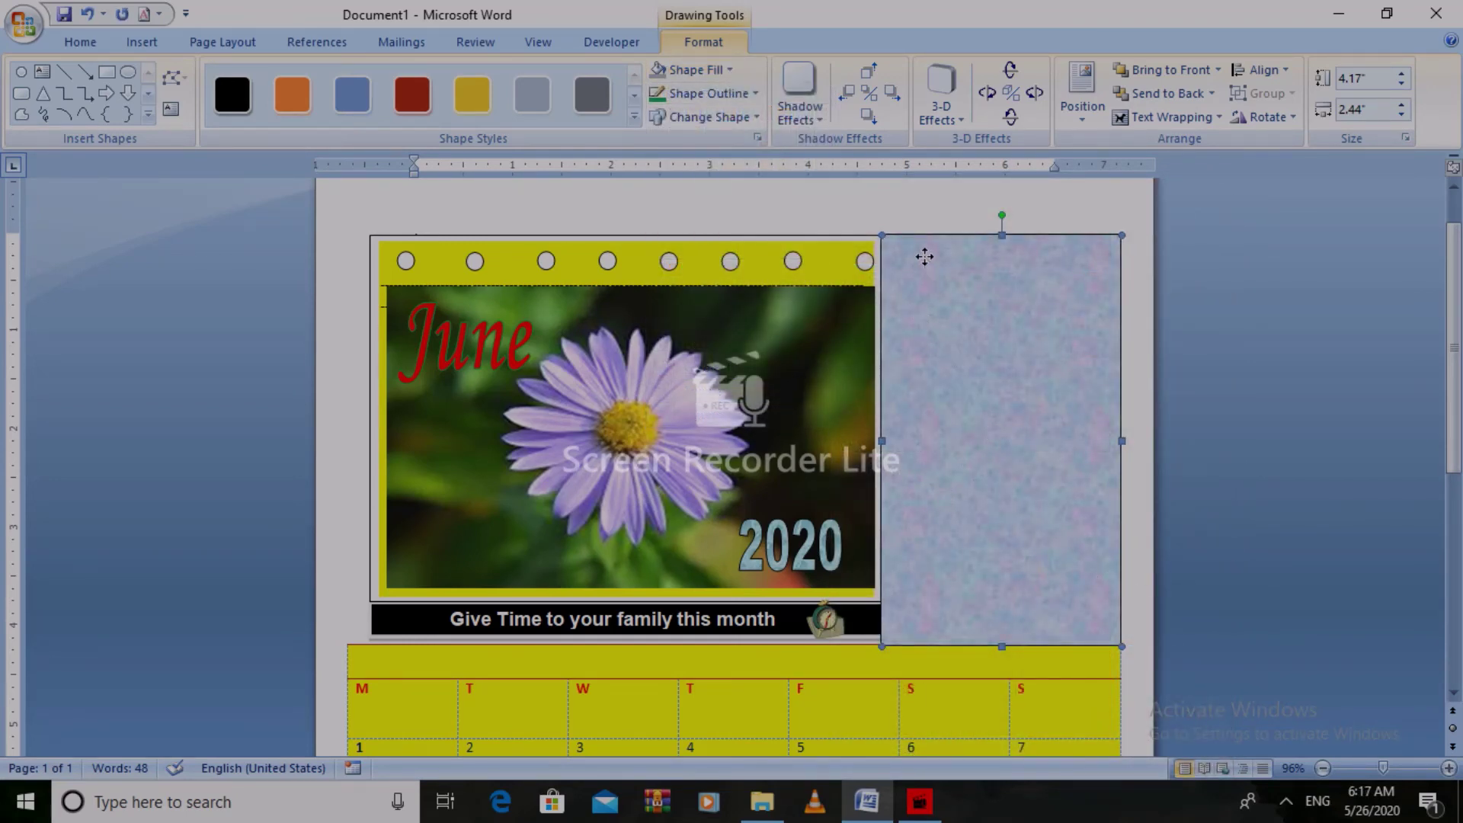
# - Make the textured rectangle hold text and type the heading 'Notes' in it
pyautogui.rightClick(924, 257)
pyautogui.click(997, 344)
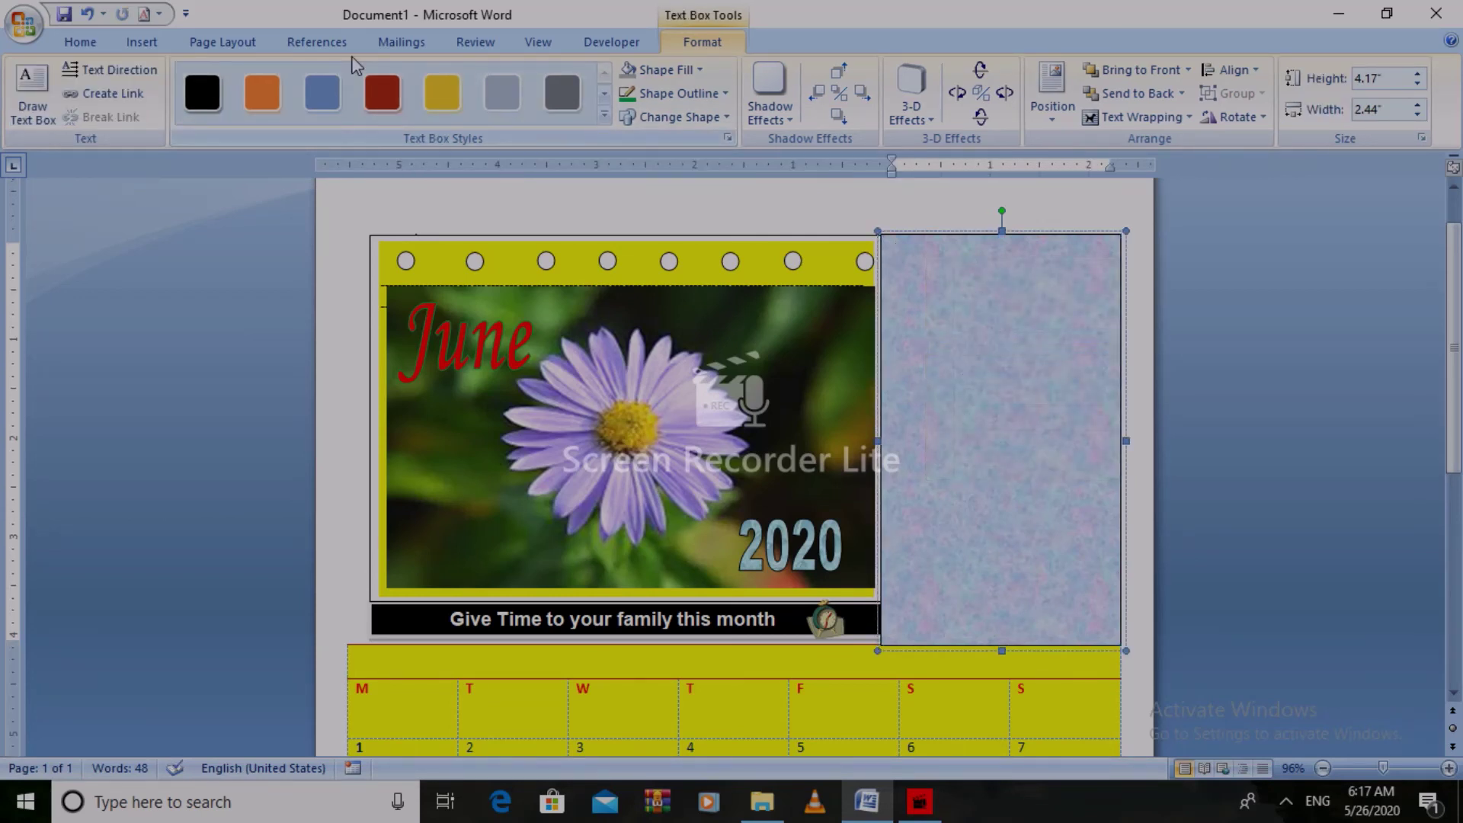
pyautogui.write('Notes')
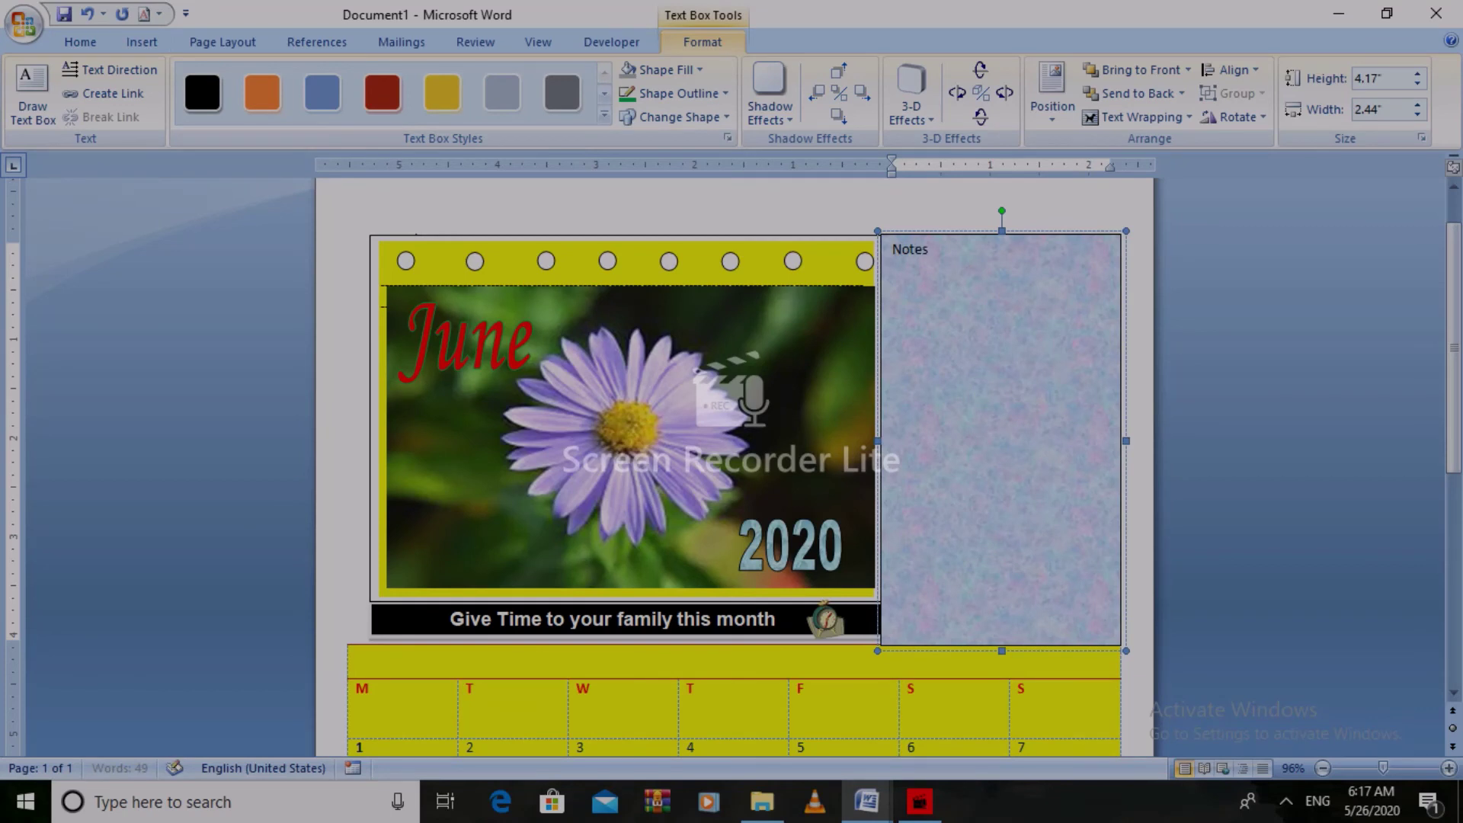
pyautogui.moveTo(940, 253); pyautogui.dragTo(890, 263)
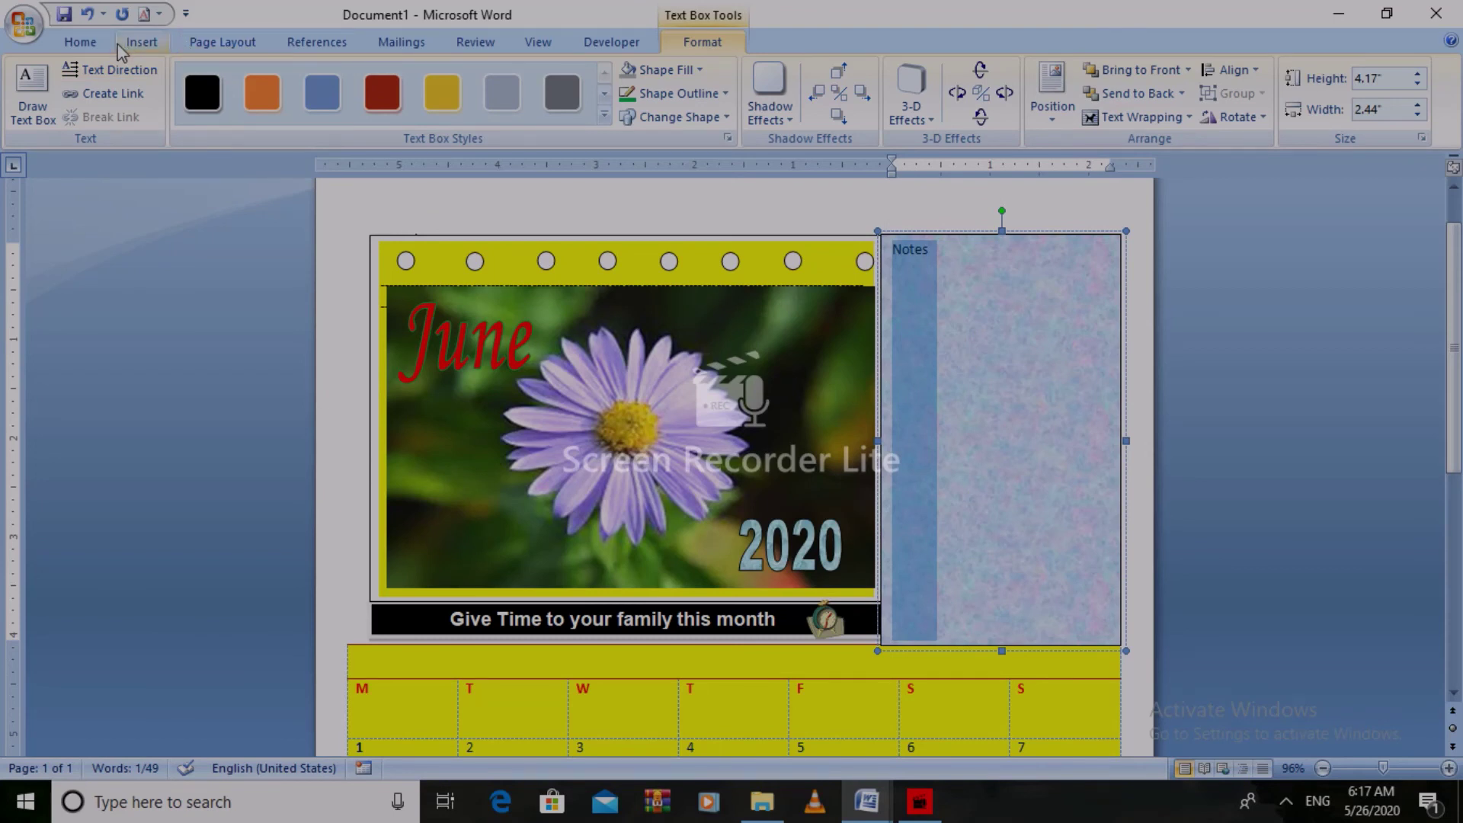
# - Format the 'Notes' heading as bold 24-point text
pyautogui.click(69, 42)
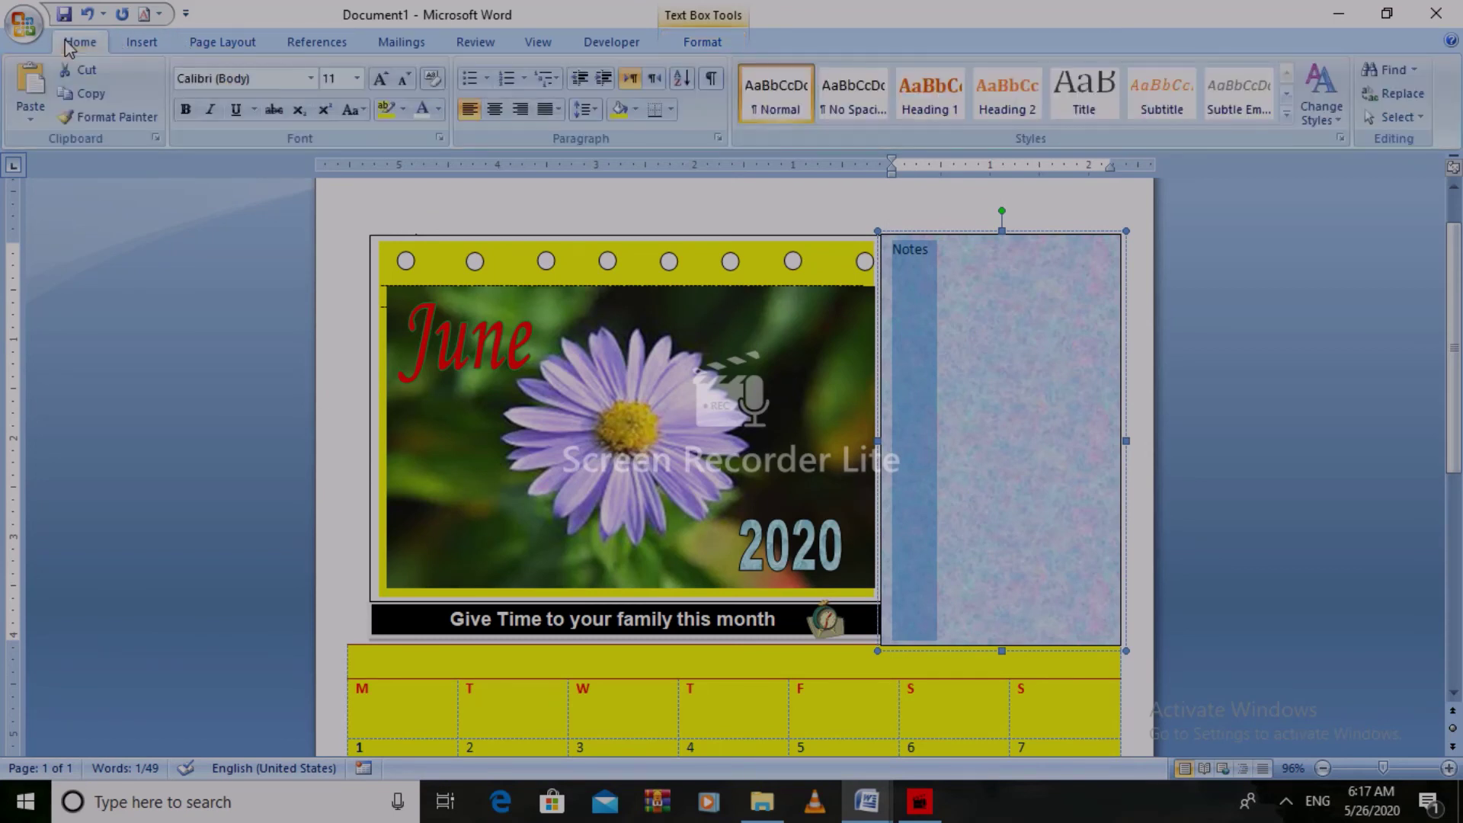
pyautogui.click(381, 81)
pyautogui.click(381, 80)
pyautogui.click(381, 81)
pyautogui.click(381, 81)
pyautogui.click(381, 81)
pyautogui.click(381, 80)
pyautogui.click(381, 80)
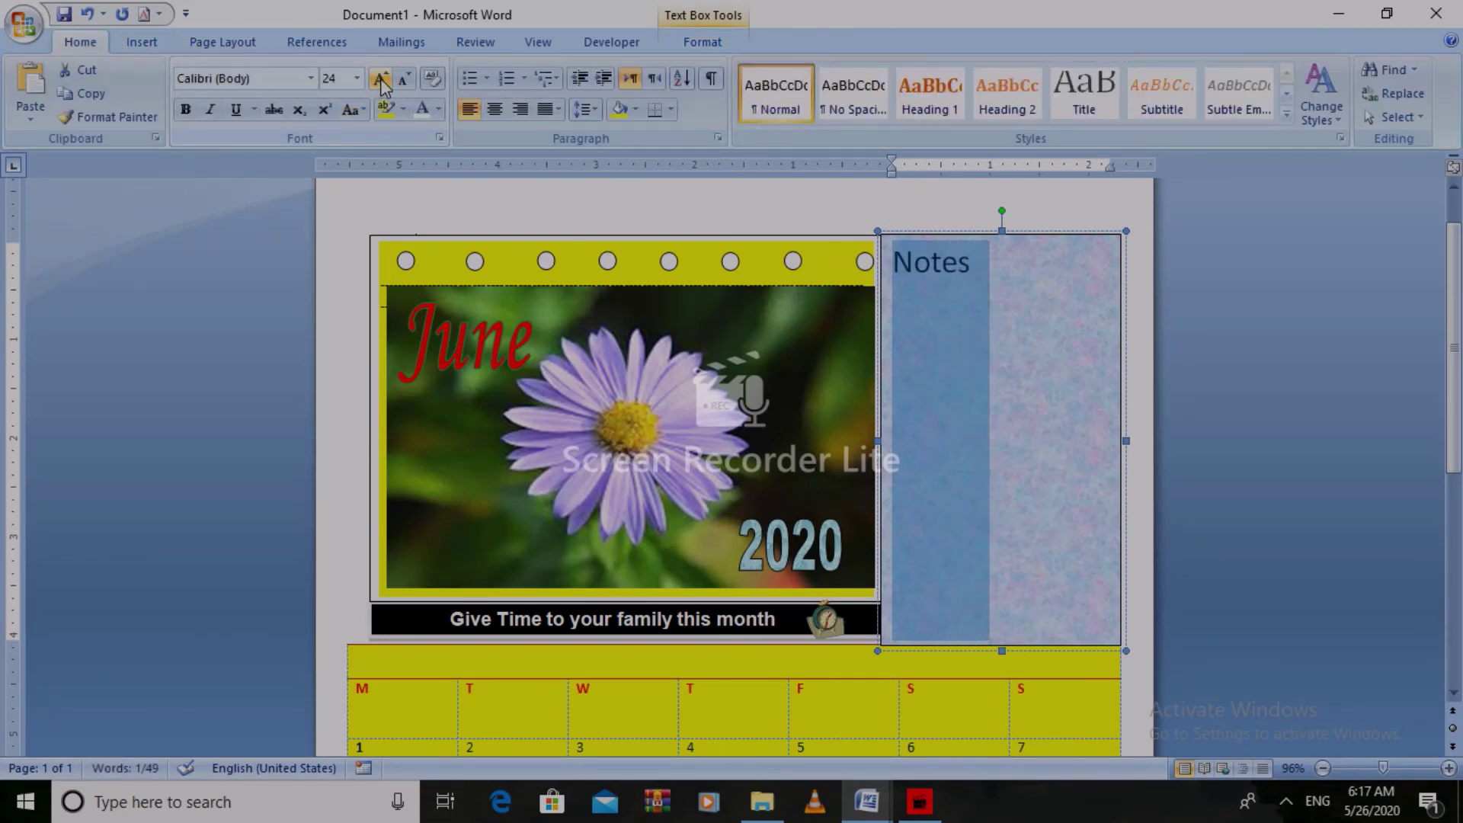
pyautogui.click(185, 109)
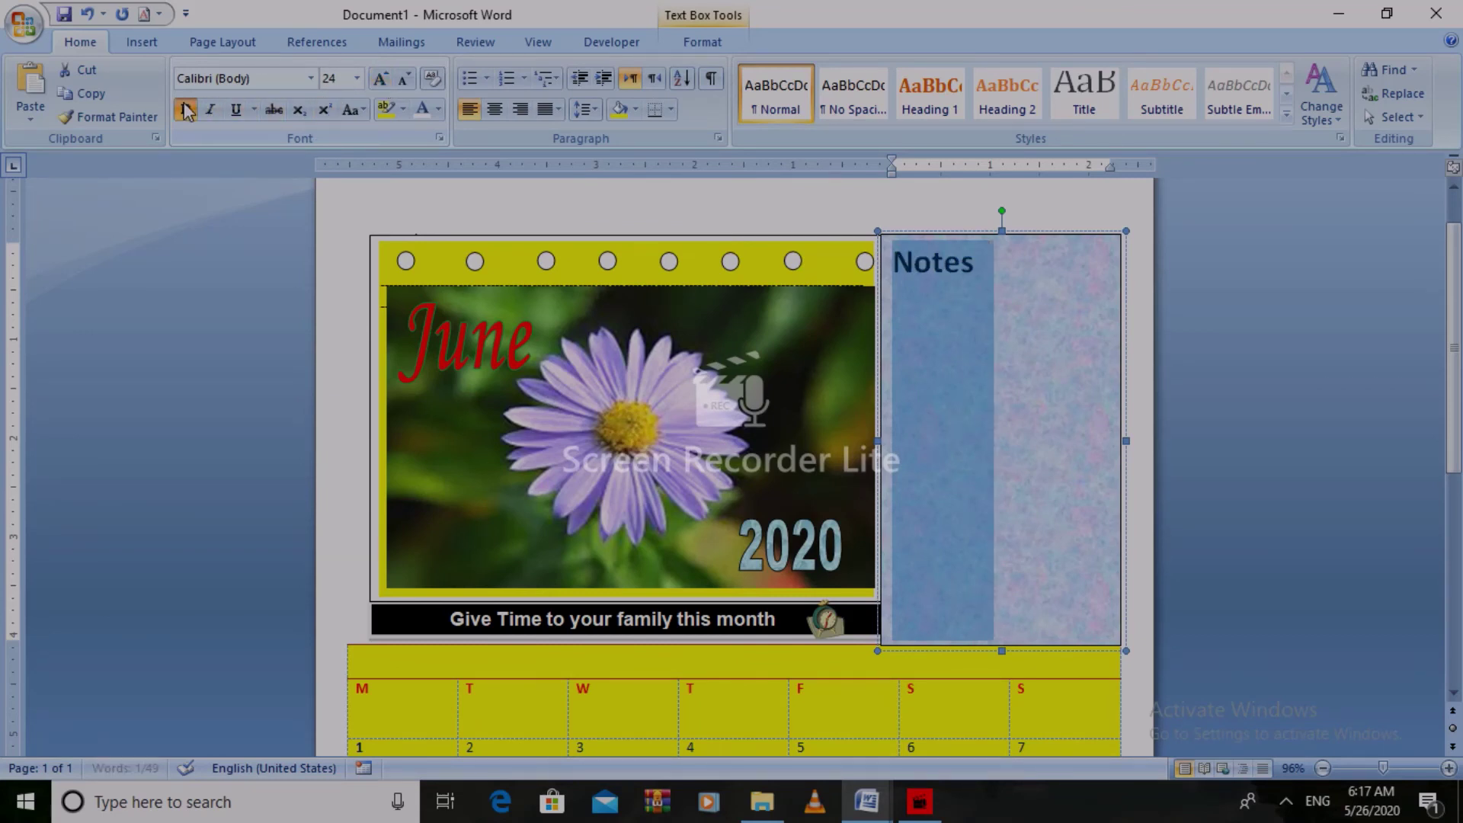
pyautogui.click(1046, 348)
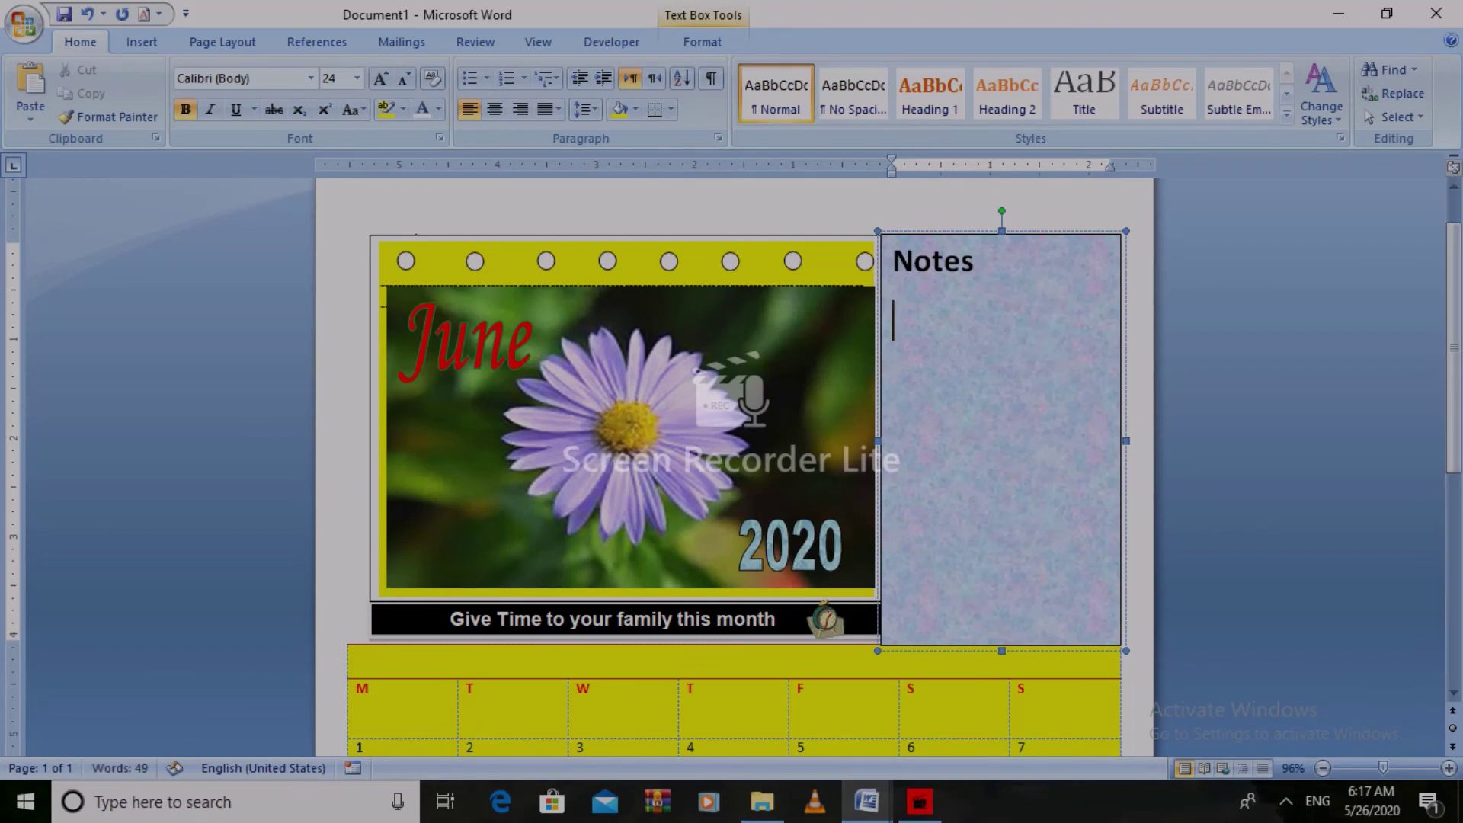
pyautogui.click(162, 46)
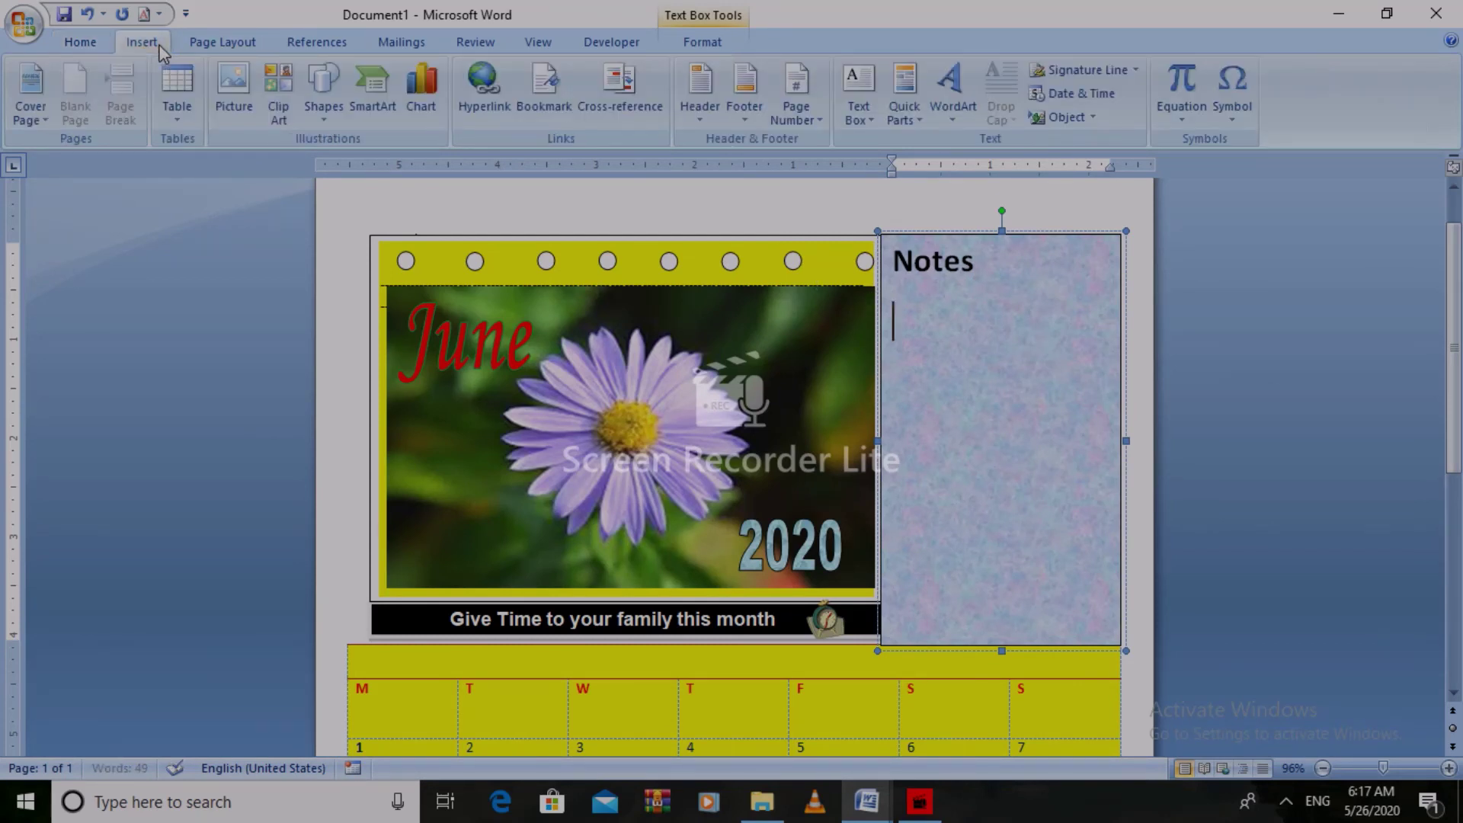
# - Draw a vertical scroll in the Notes panel, duplicate it, and stagger the copies across the panel
pyautogui.click(321, 112)
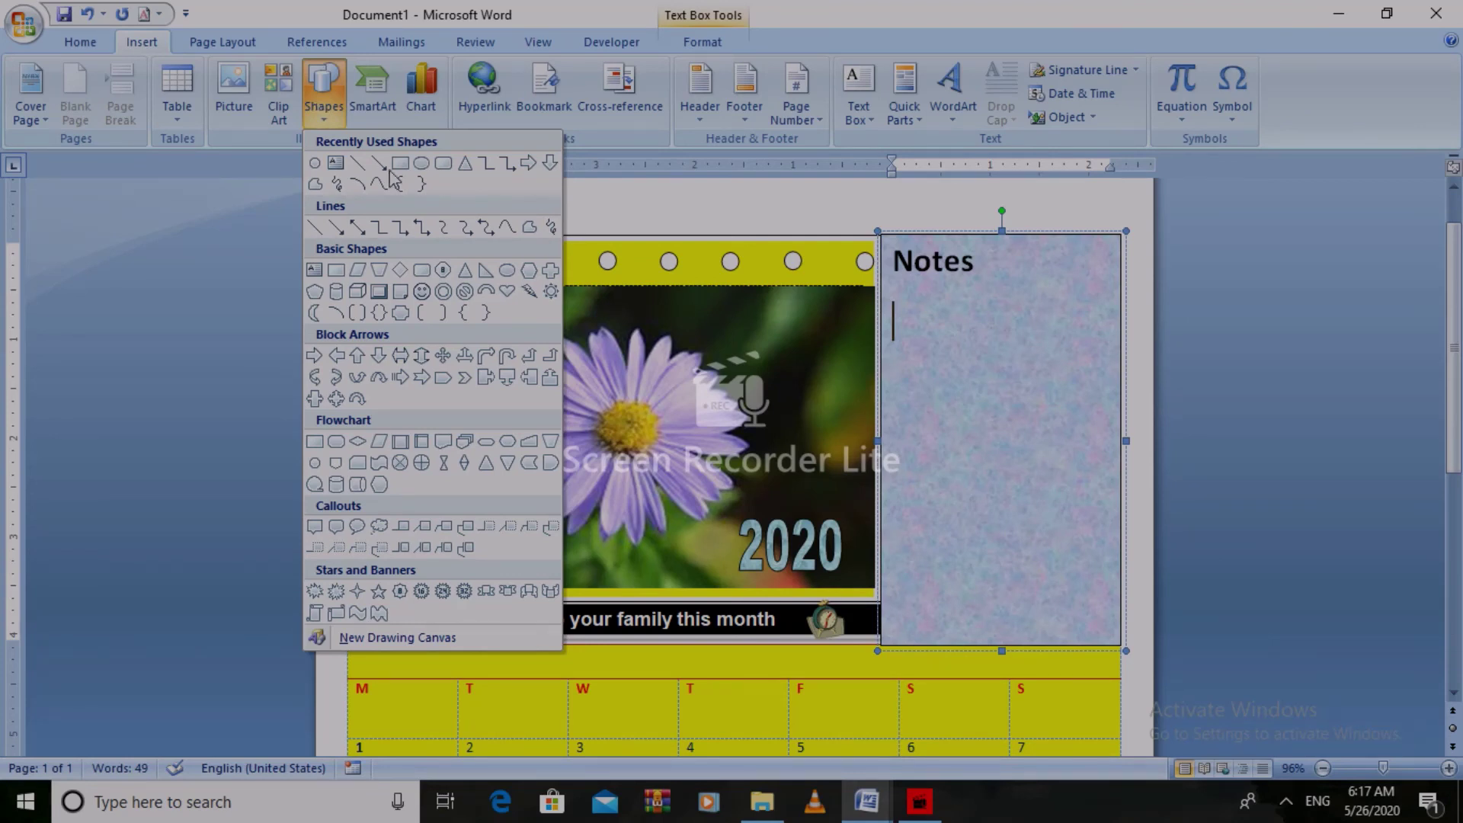
pyautogui.click(315, 612)
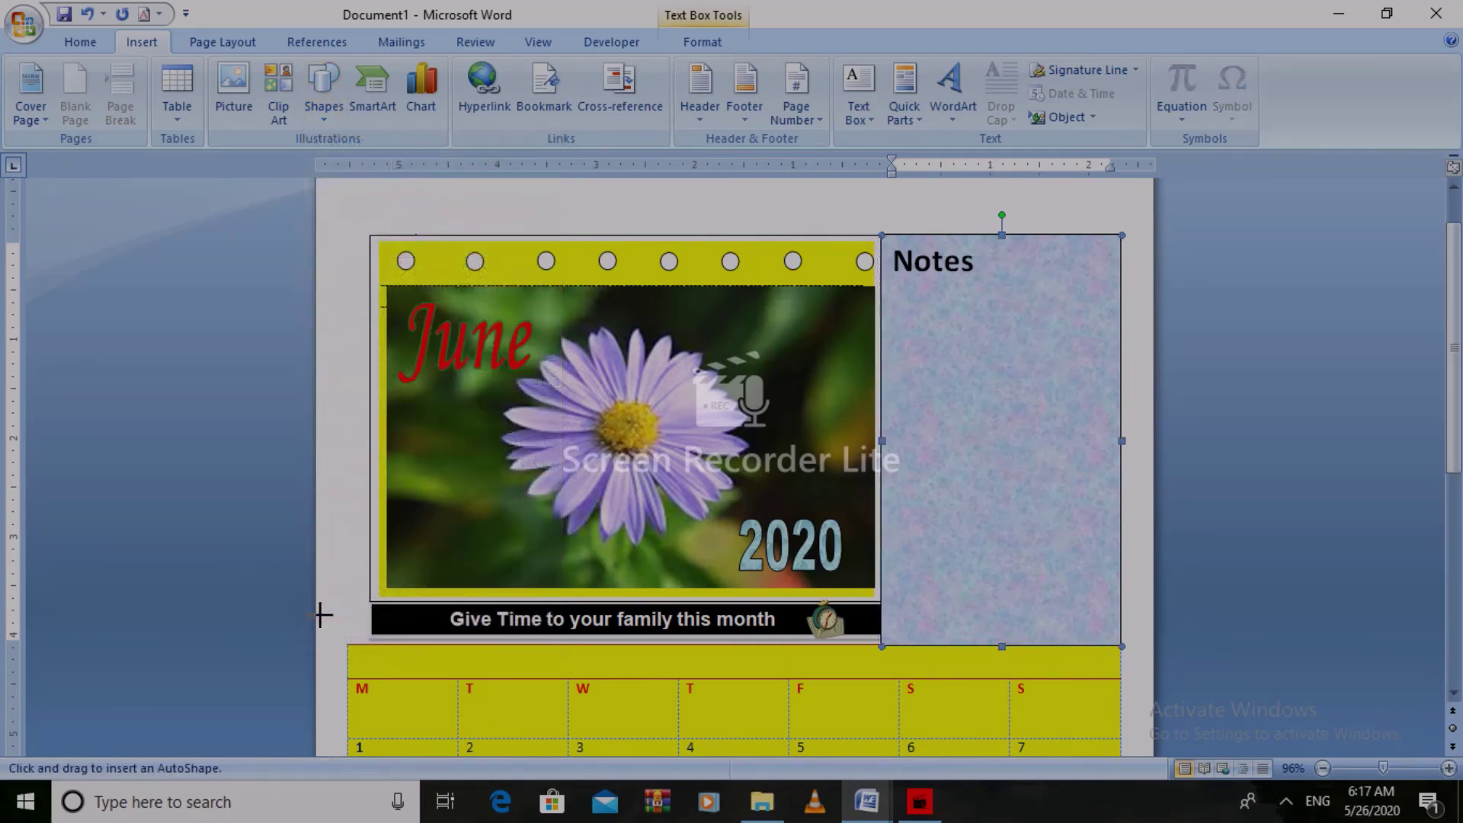
pyautogui.moveTo(899, 297); pyautogui.dragTo(1006, 396)
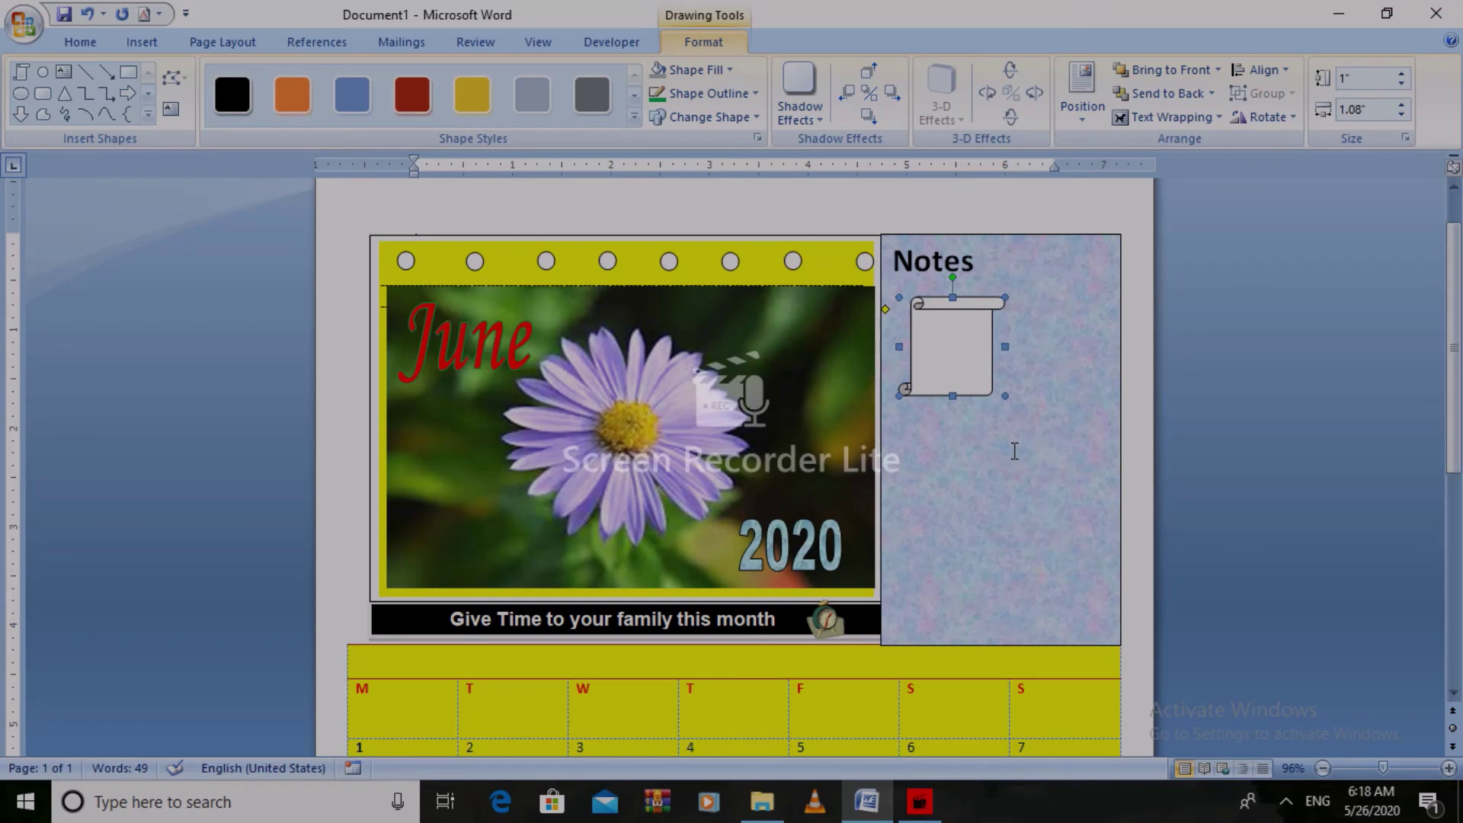
pyautogui.hotkey('ctrl', 'd')
pyautogui.hotkey('ctrl', 'd')
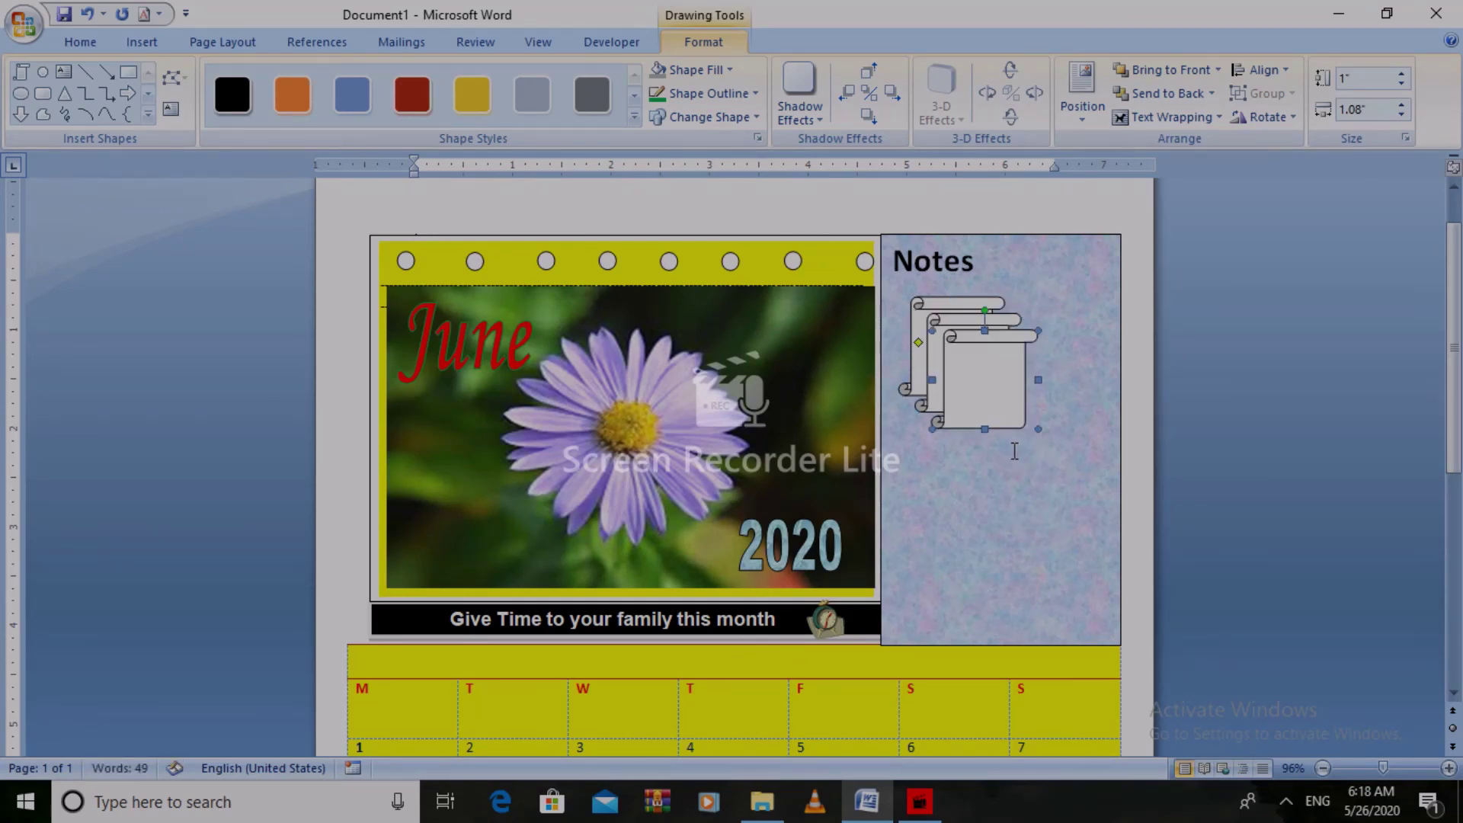
pyautogui.hotkey('ctrl', 'd')
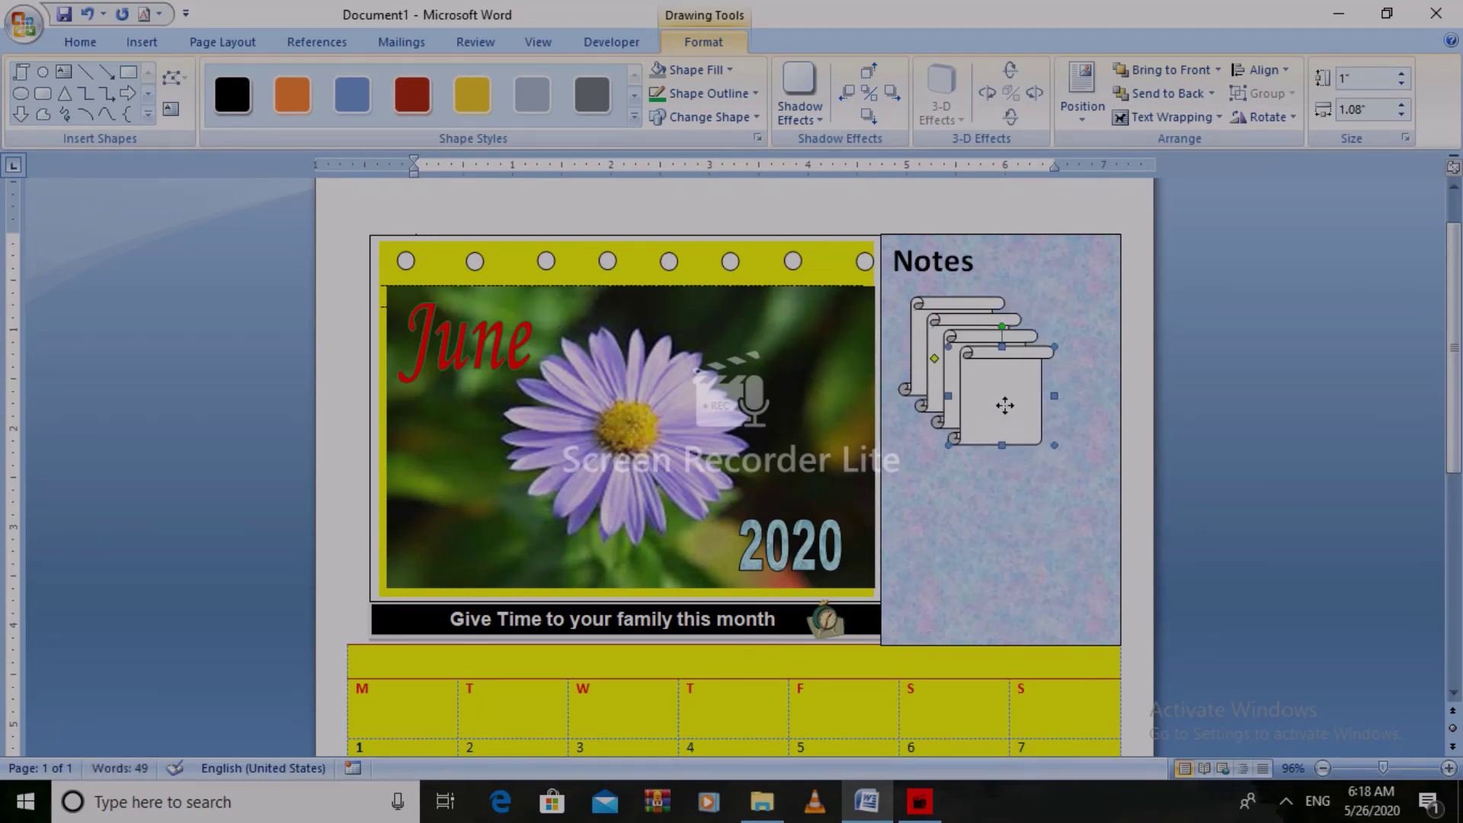
pyautogui.moveTo(1081, 616); pyautogui.dragTo(1065, 597)
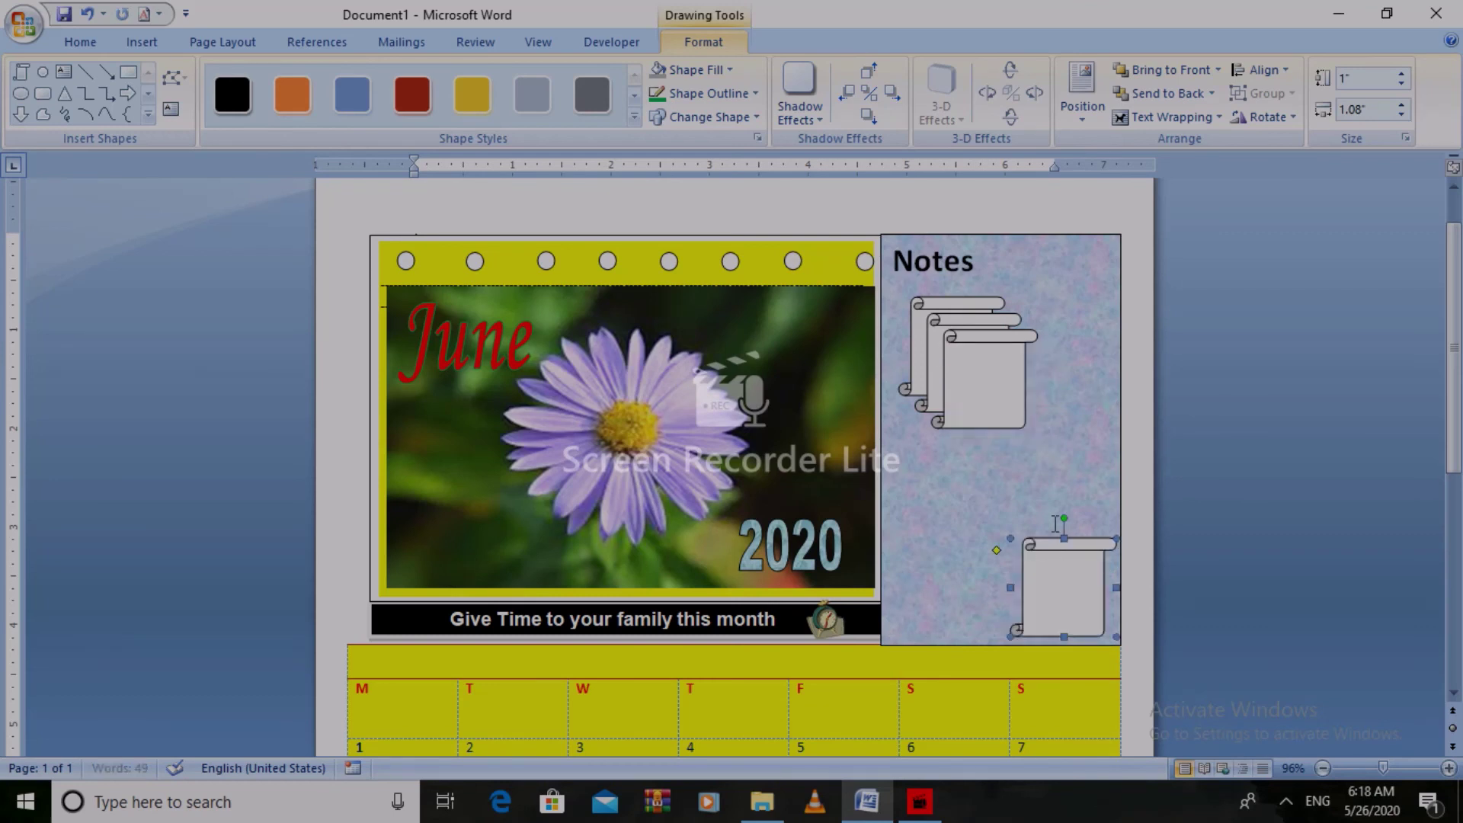
pyautogui.moveTo(960, 400)
pyautogui.mouseDown()
pyautogui.moveTo(924, 612)
pyautogui.moveTo(918, 579)
pyautogui.mouseUp()
pyautogui.moveTo(958, 379); pyautogui.dragTo(1039, 460)
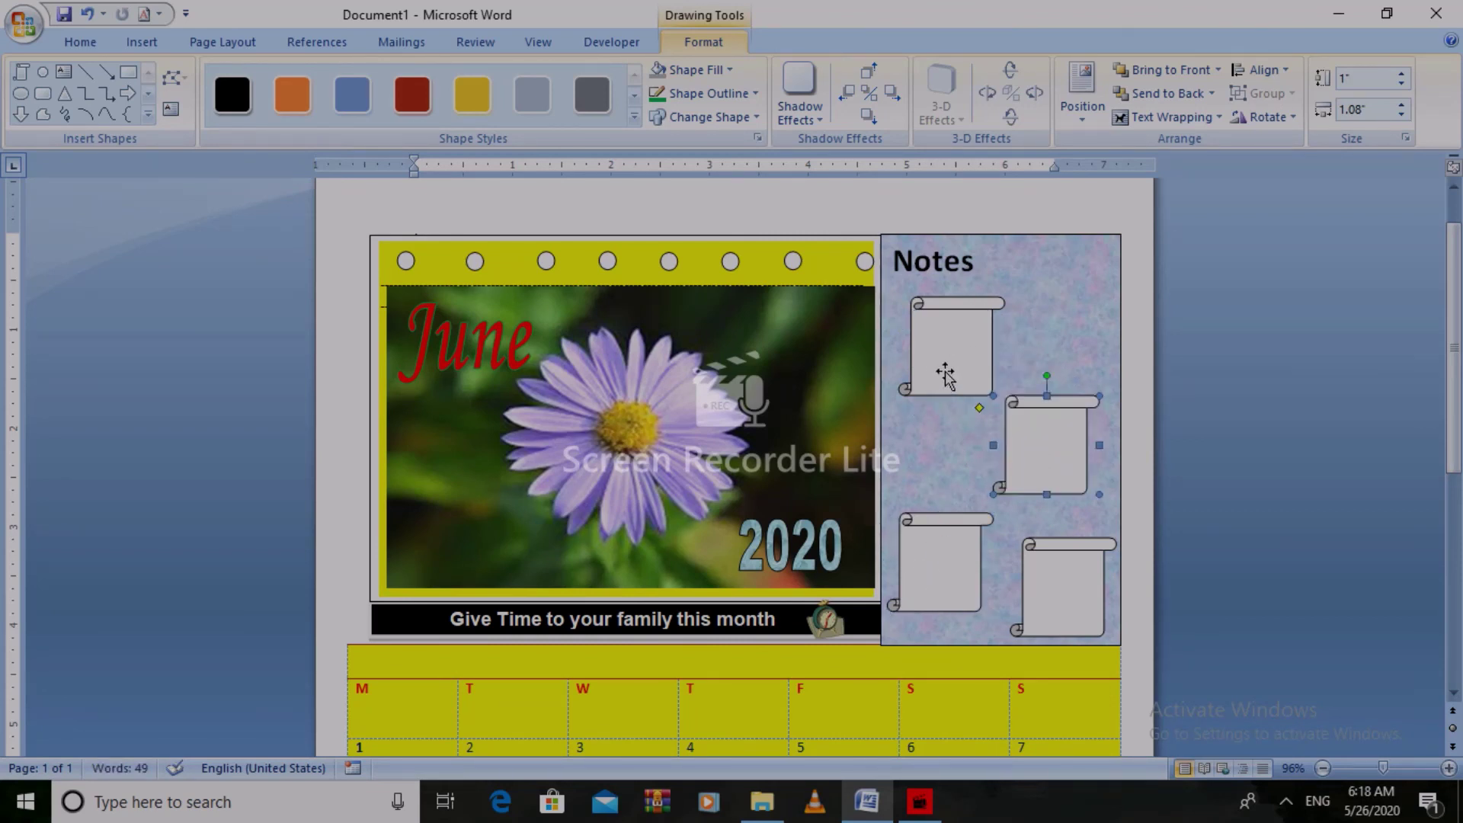
pyautogui.click(960, 473)
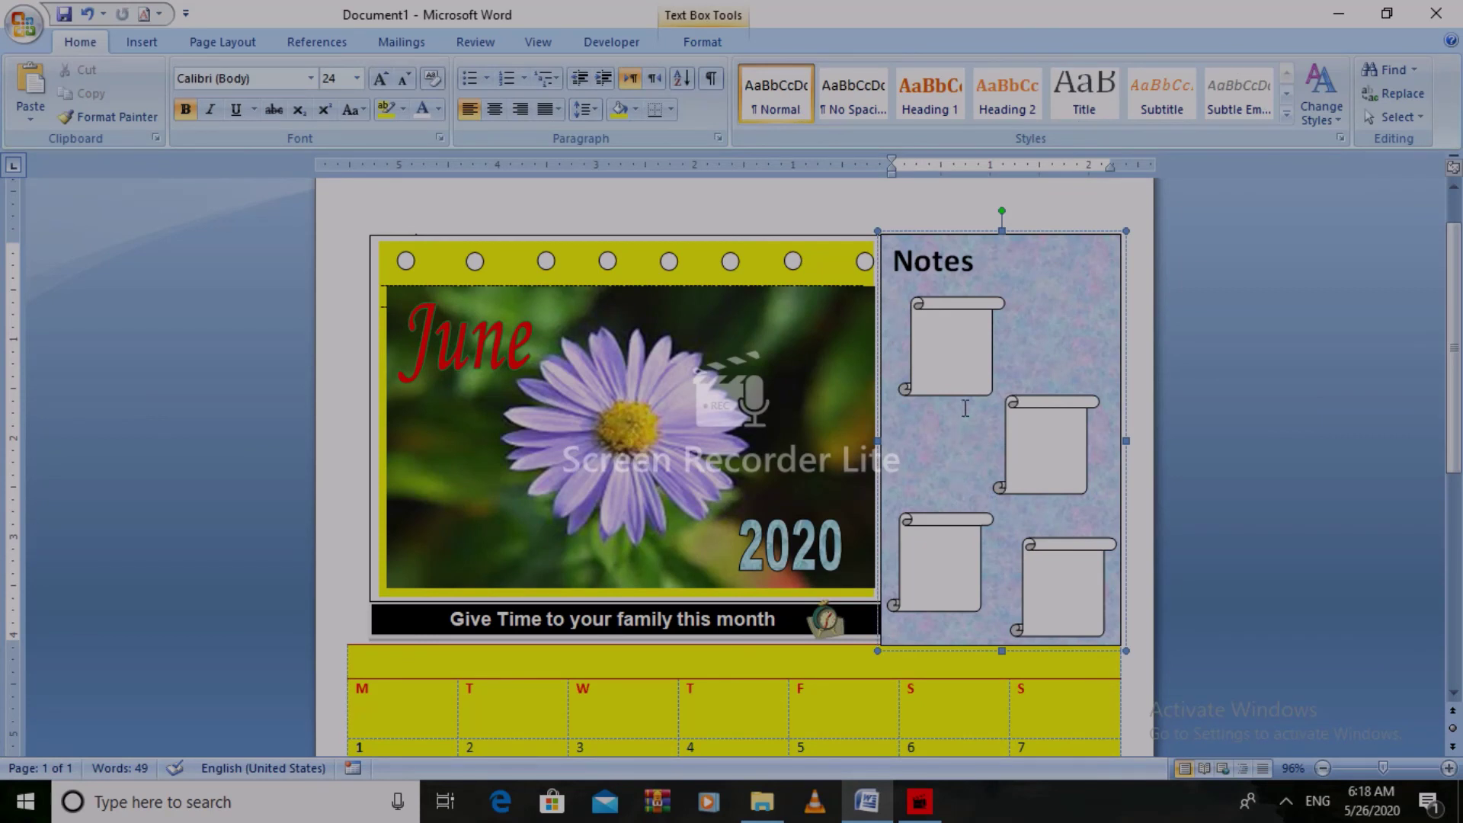
# - Fill the upper-left scroll gold and the second scroll magenta from More Fill Colors
pyautogui.click(960, 372)
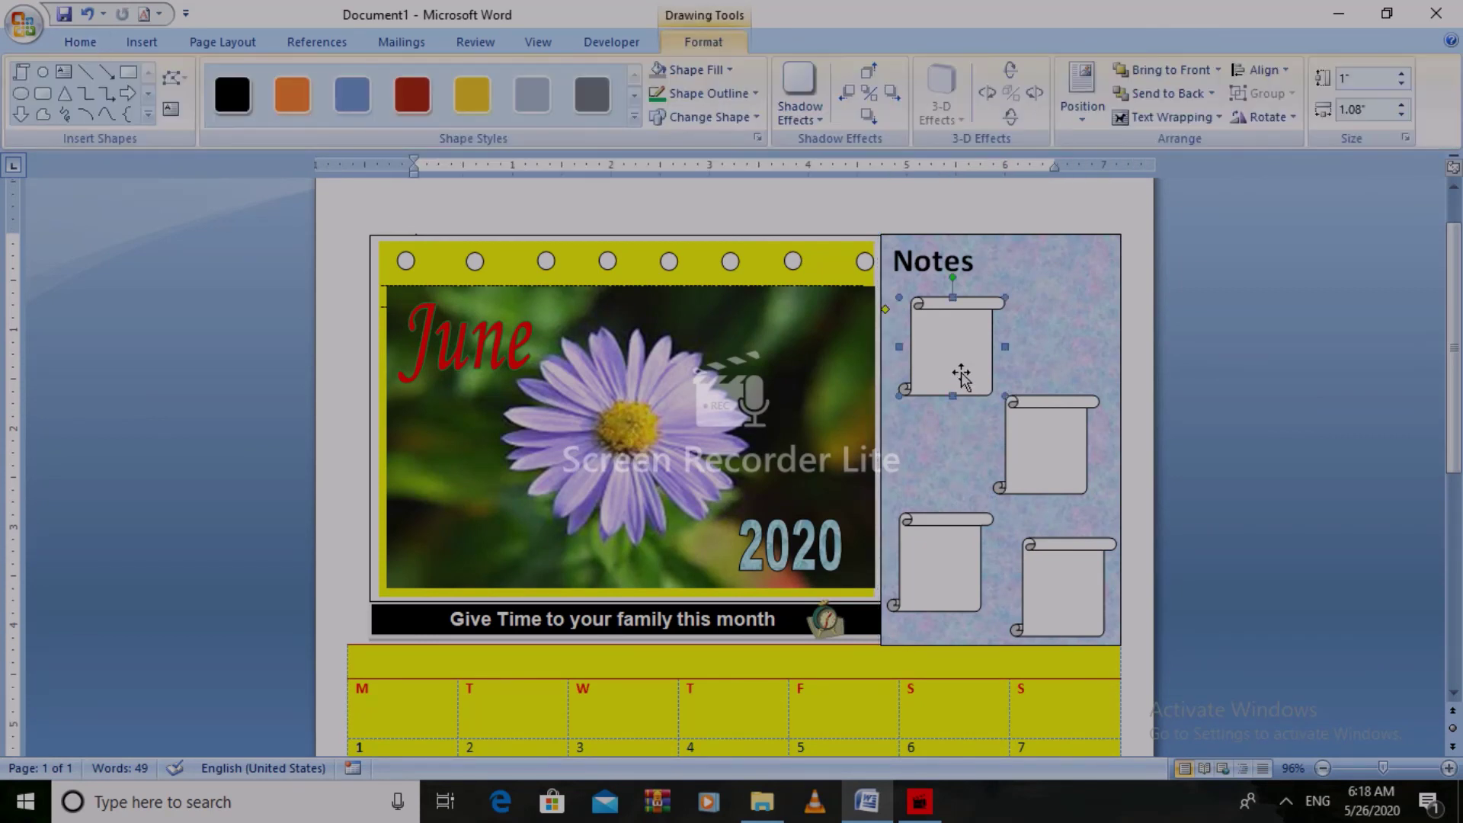
pyautogui.click(737, 100)
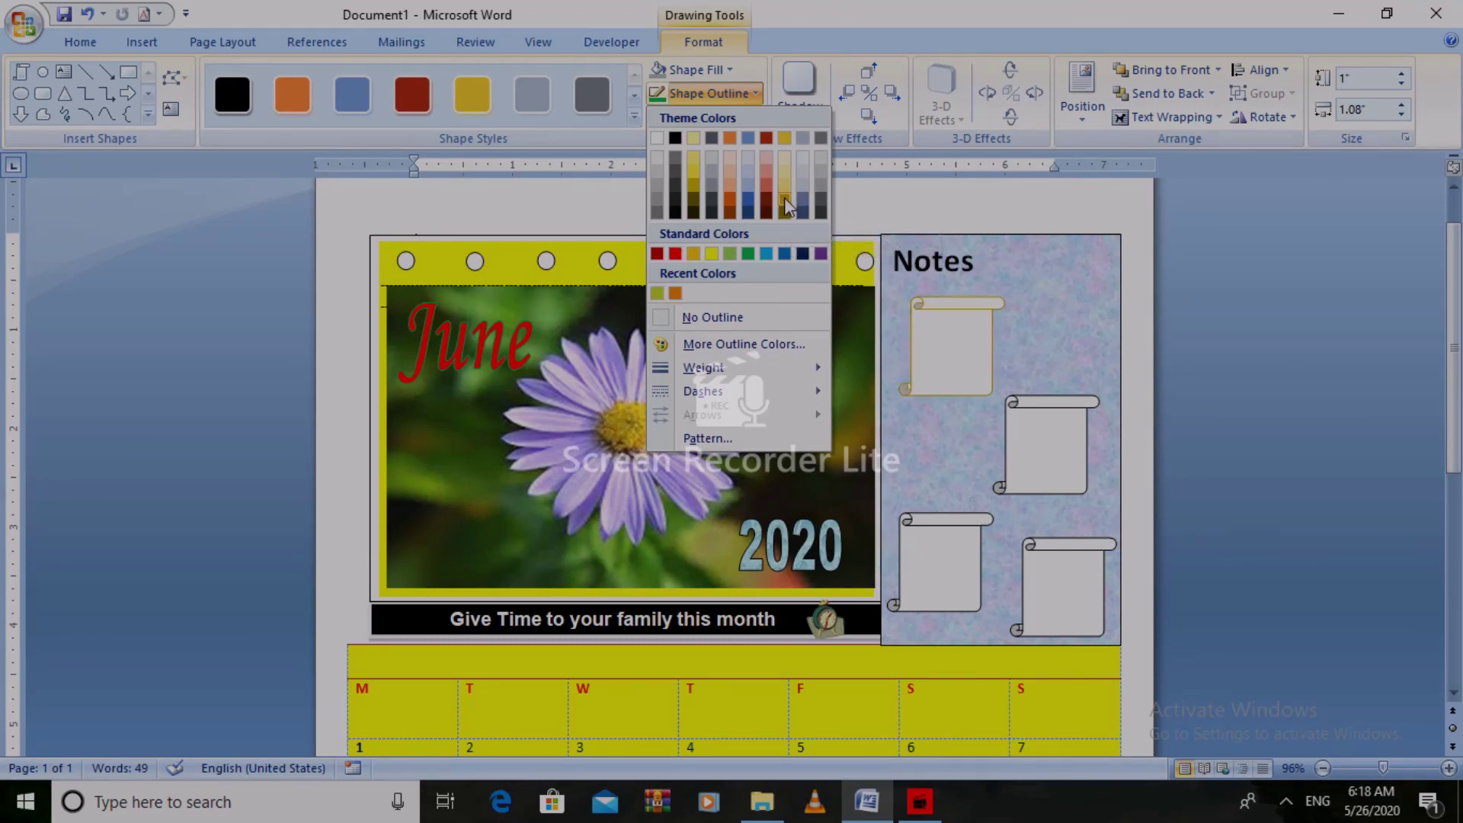
pyautogui.click(688, 70)
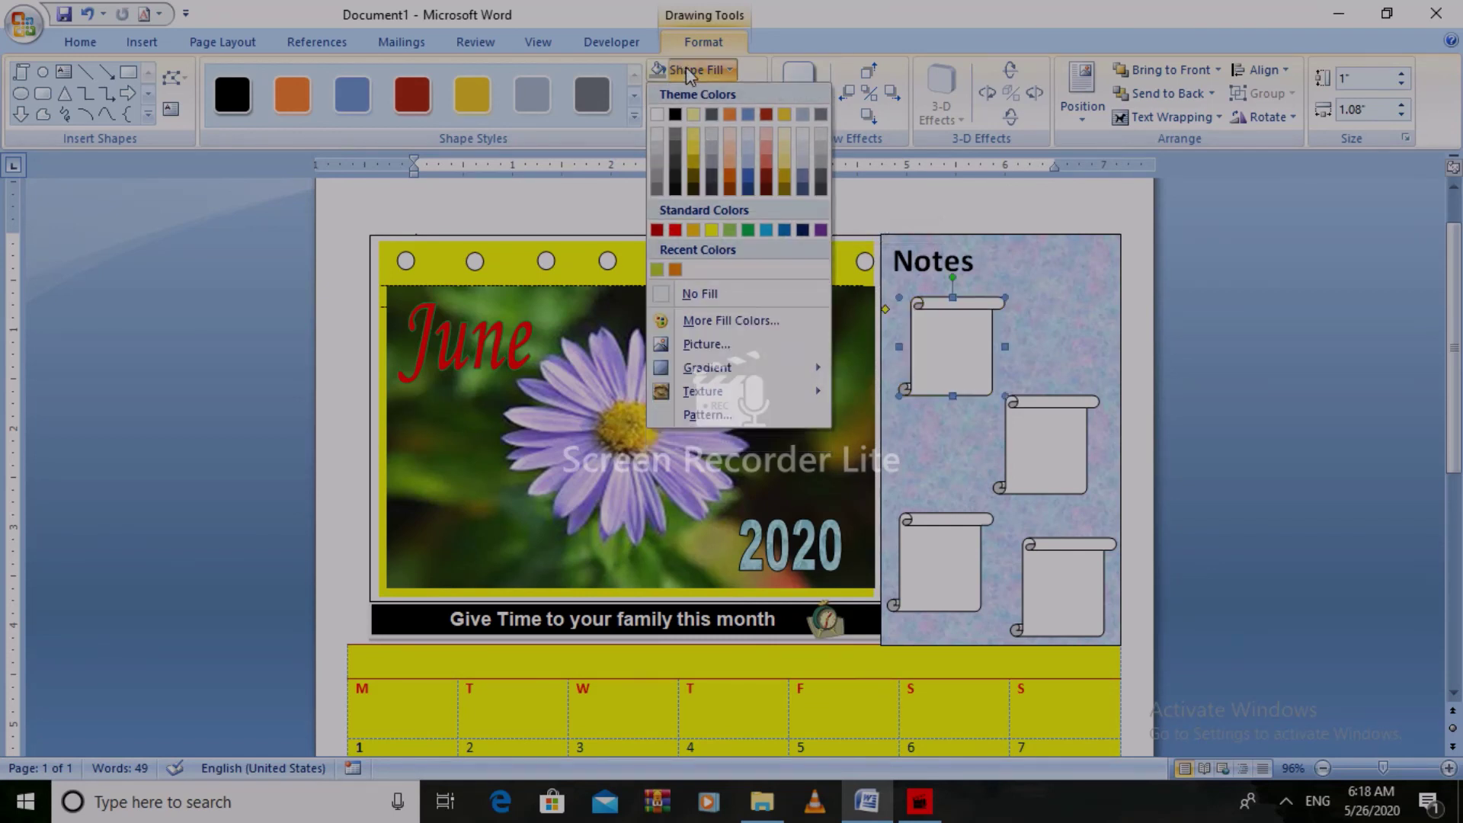
pyautogui.click(693, 129)
pyautogui.click(1036, 463)
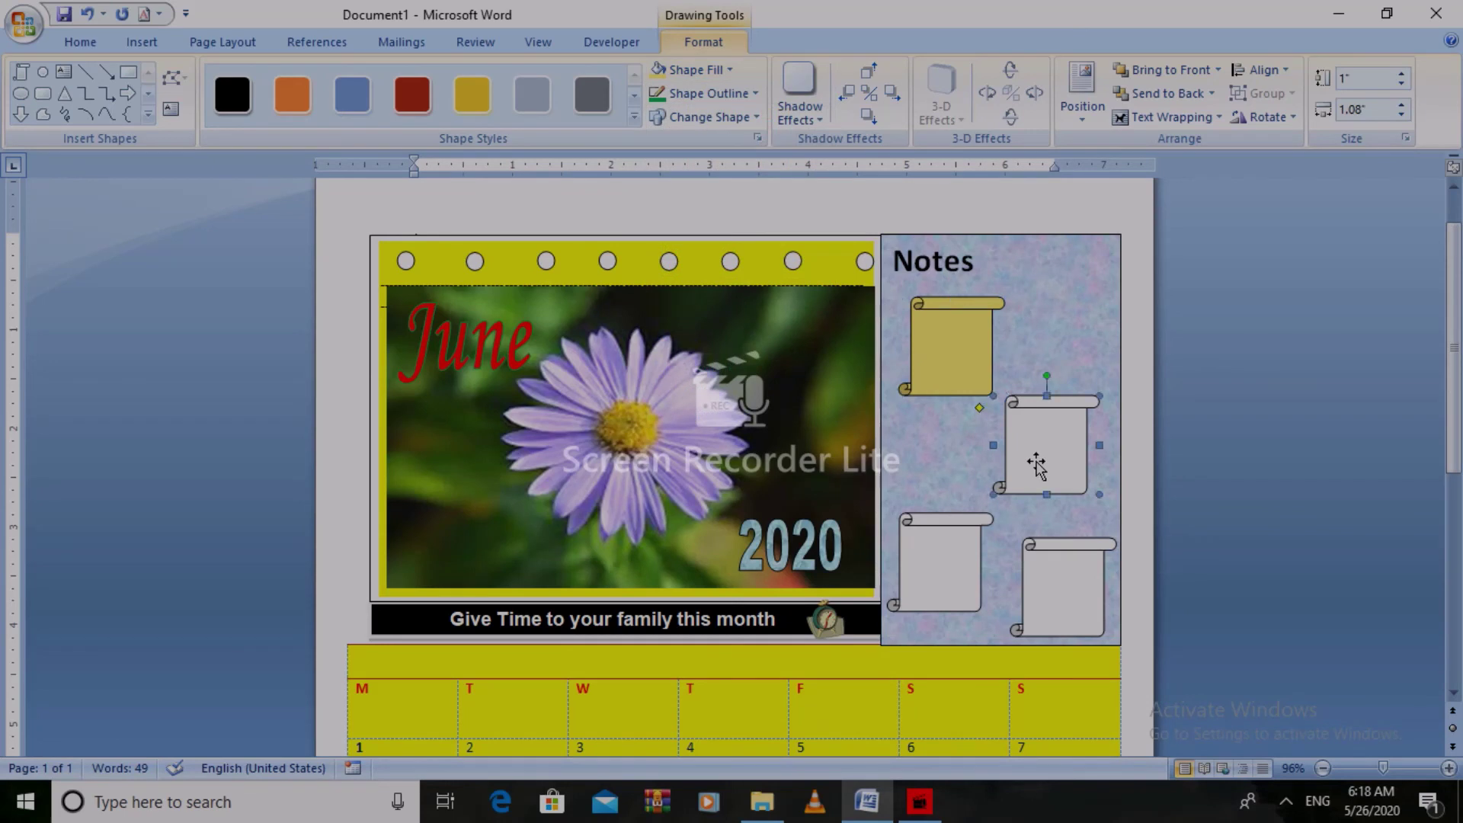
pyautogui.click(695, 69)
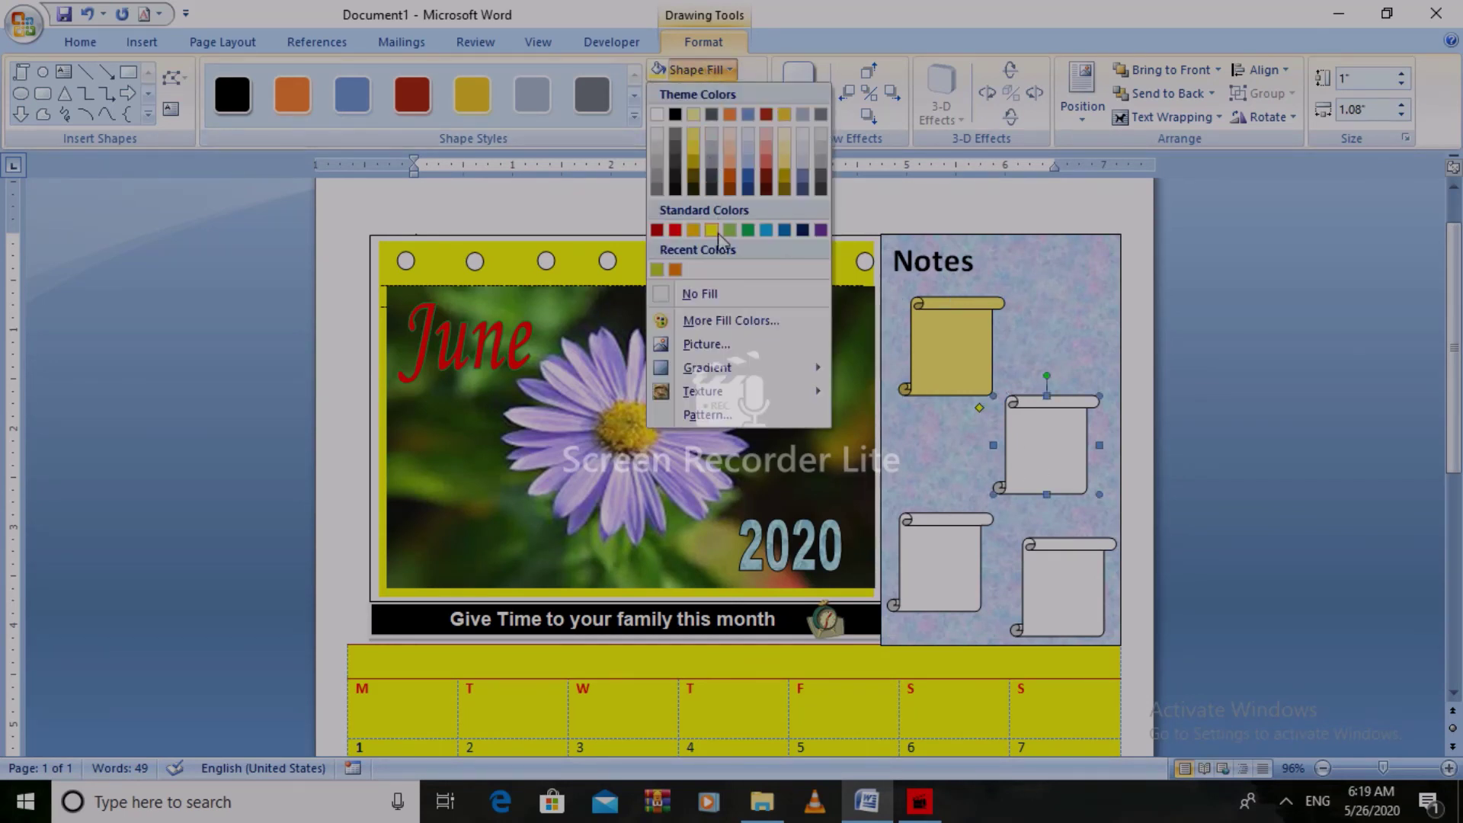
pyautogui.moveTo(702, 390)
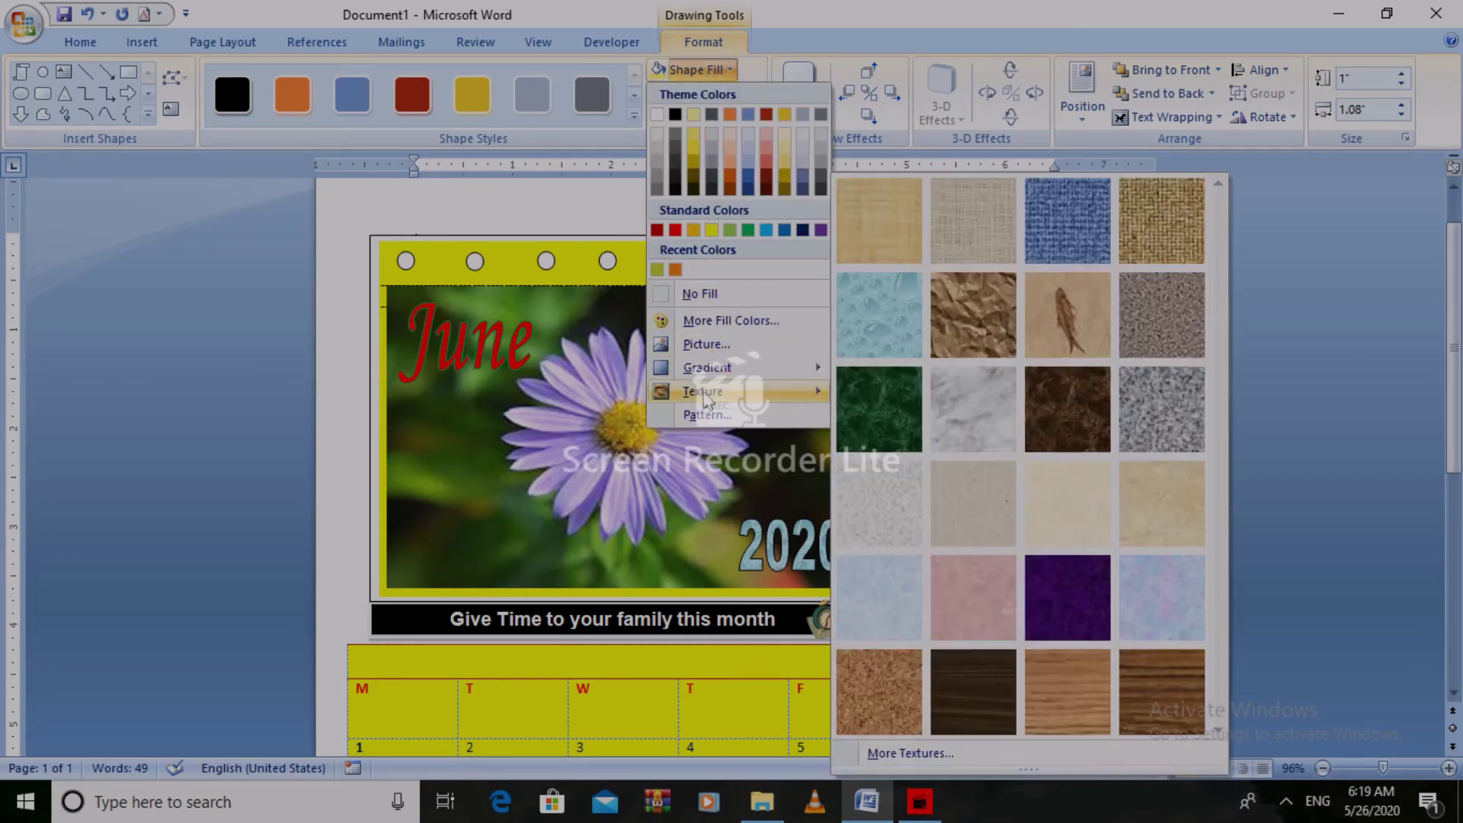
pyautogui.click(716, 320)
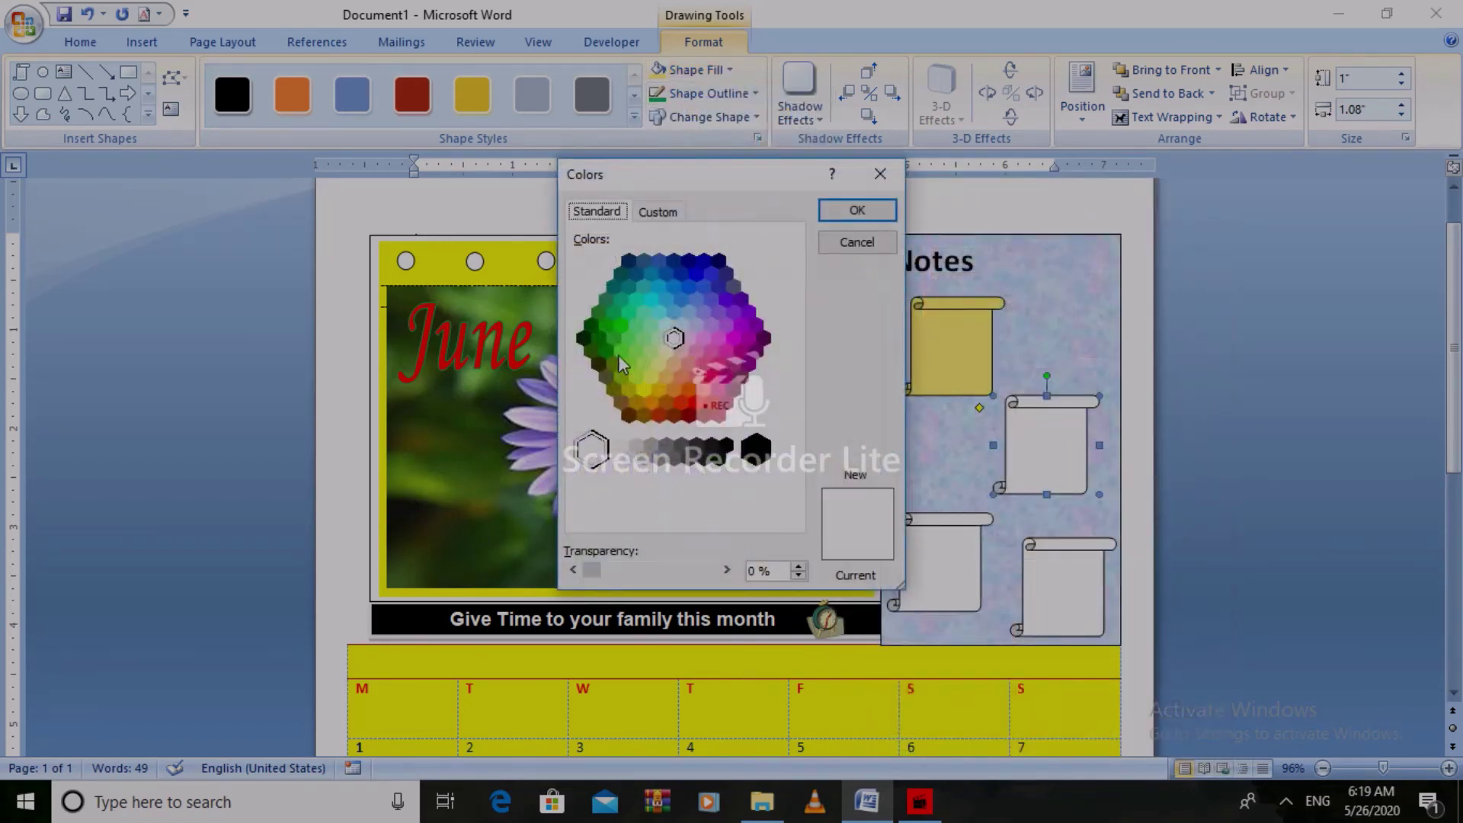
pyautogui.click(718, 340)
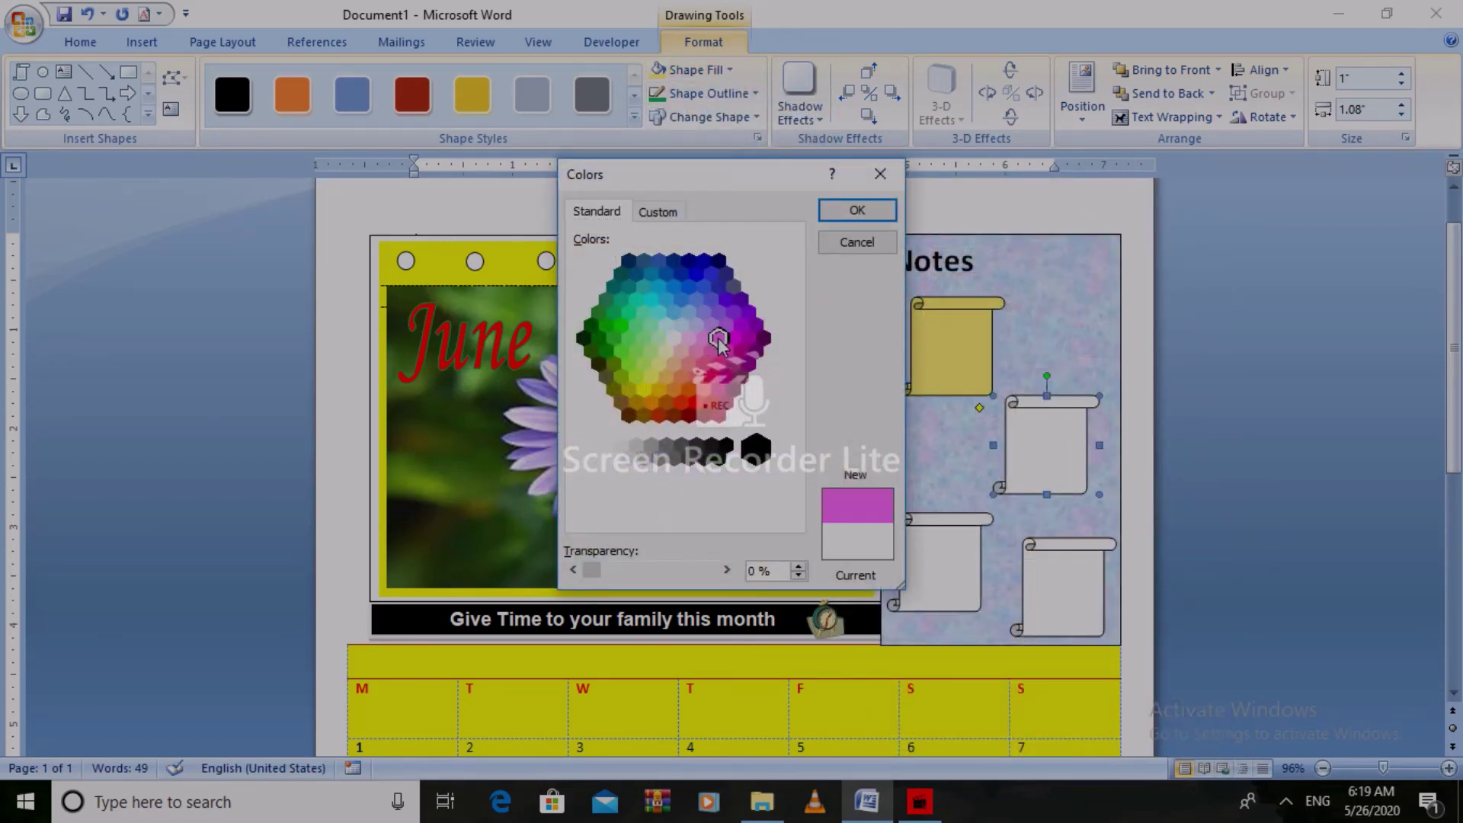
pyautogui.click(857, 211)
# - Fill the lower-left scroll light green and the bottom-right scroll peach-orange
pyautogui.click(930, 572)
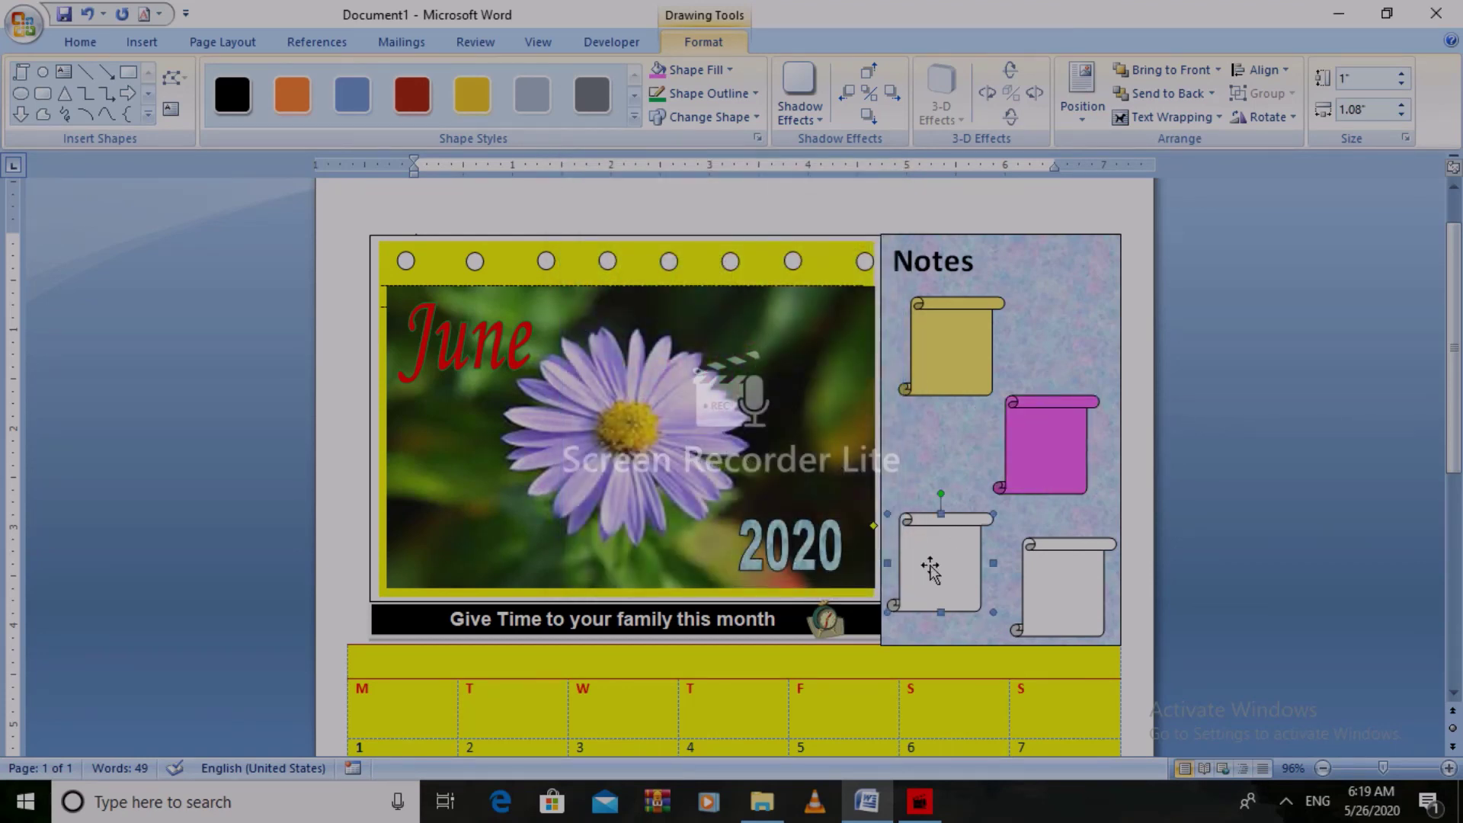
pyautogui.click(727, 70)
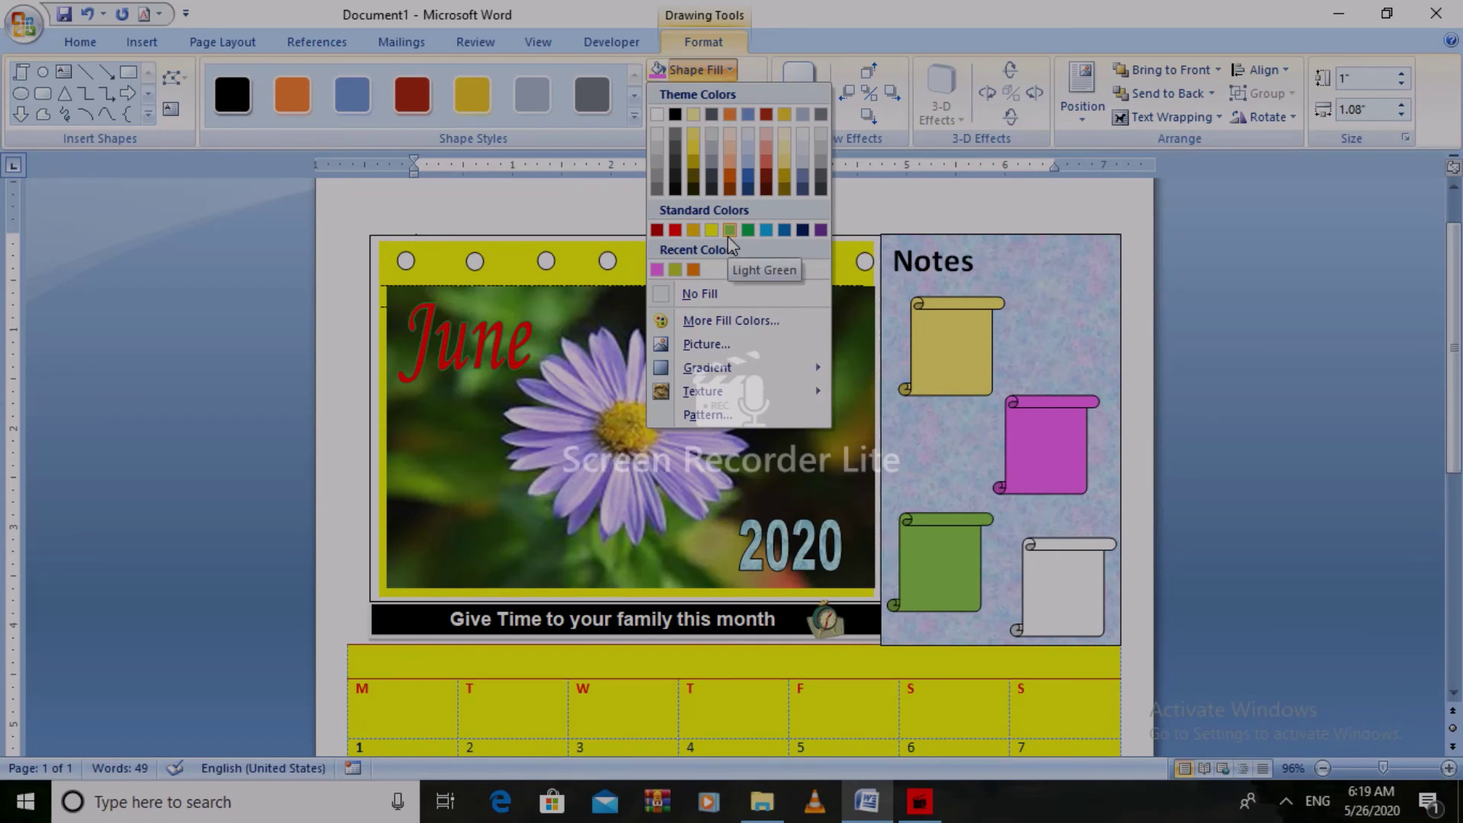
pyautogui.press('Escape')
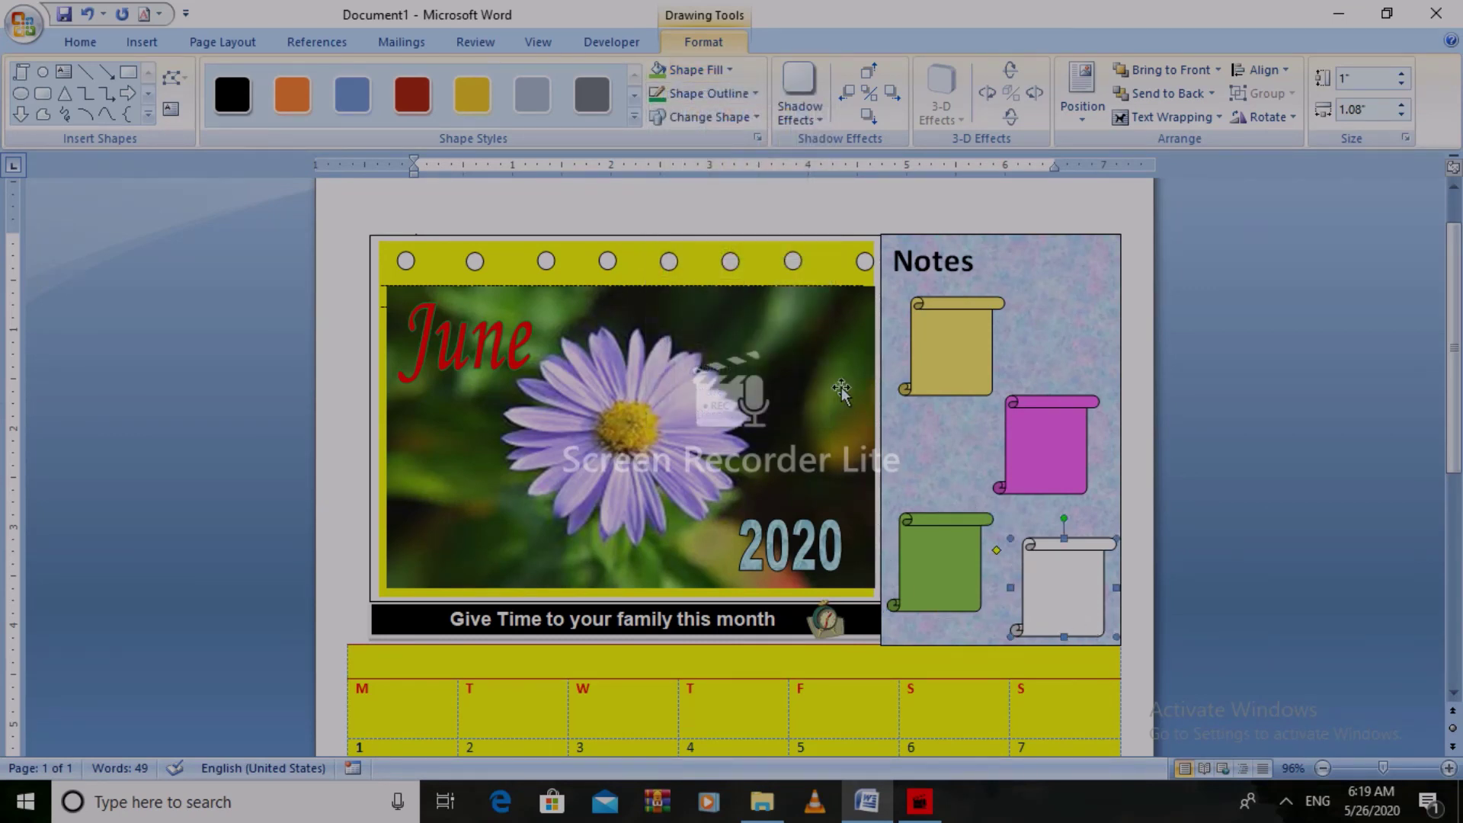
pyautogui.click(729, 70)
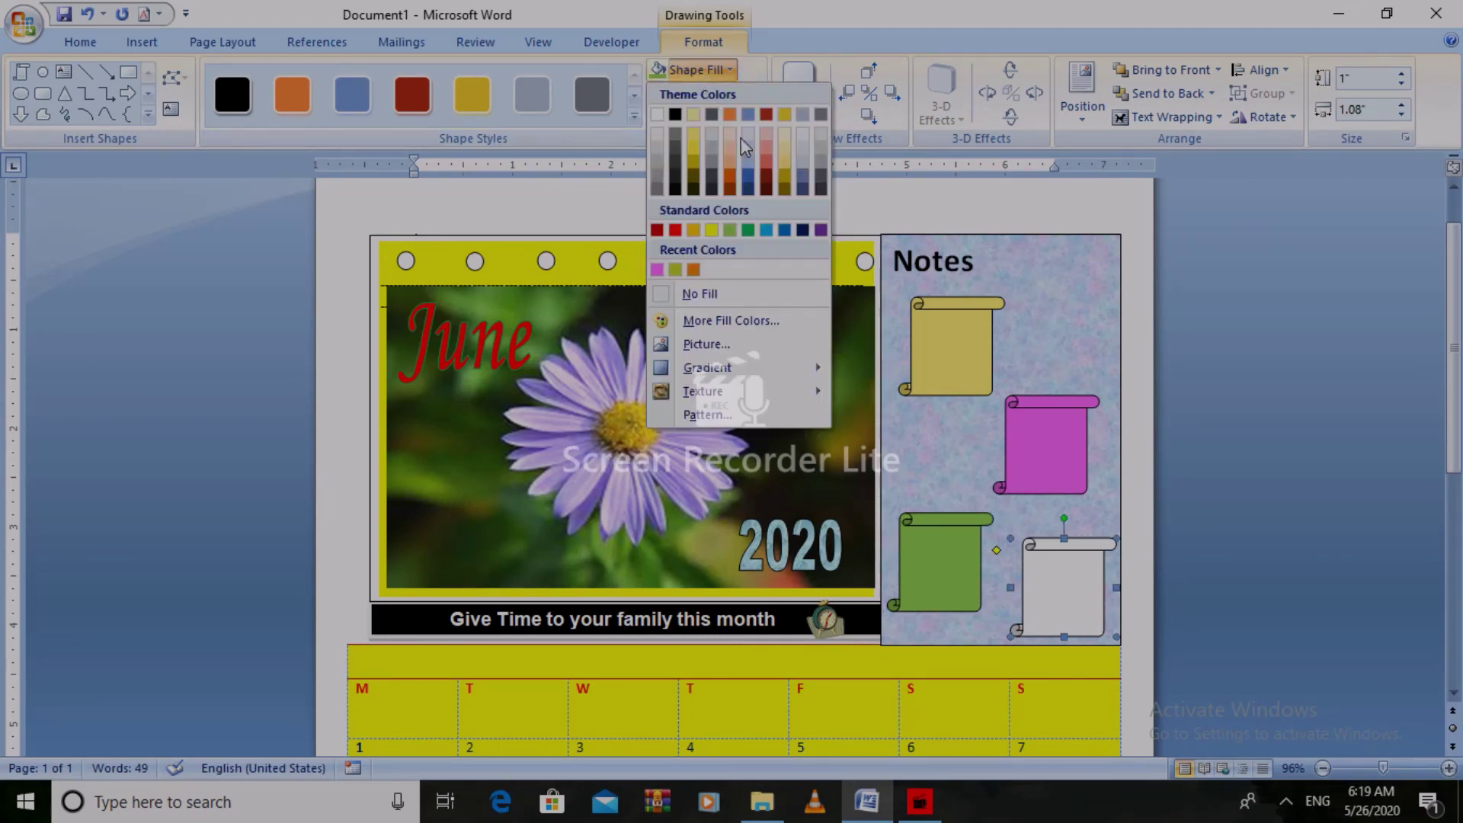
pyautogui.click(729, 175)
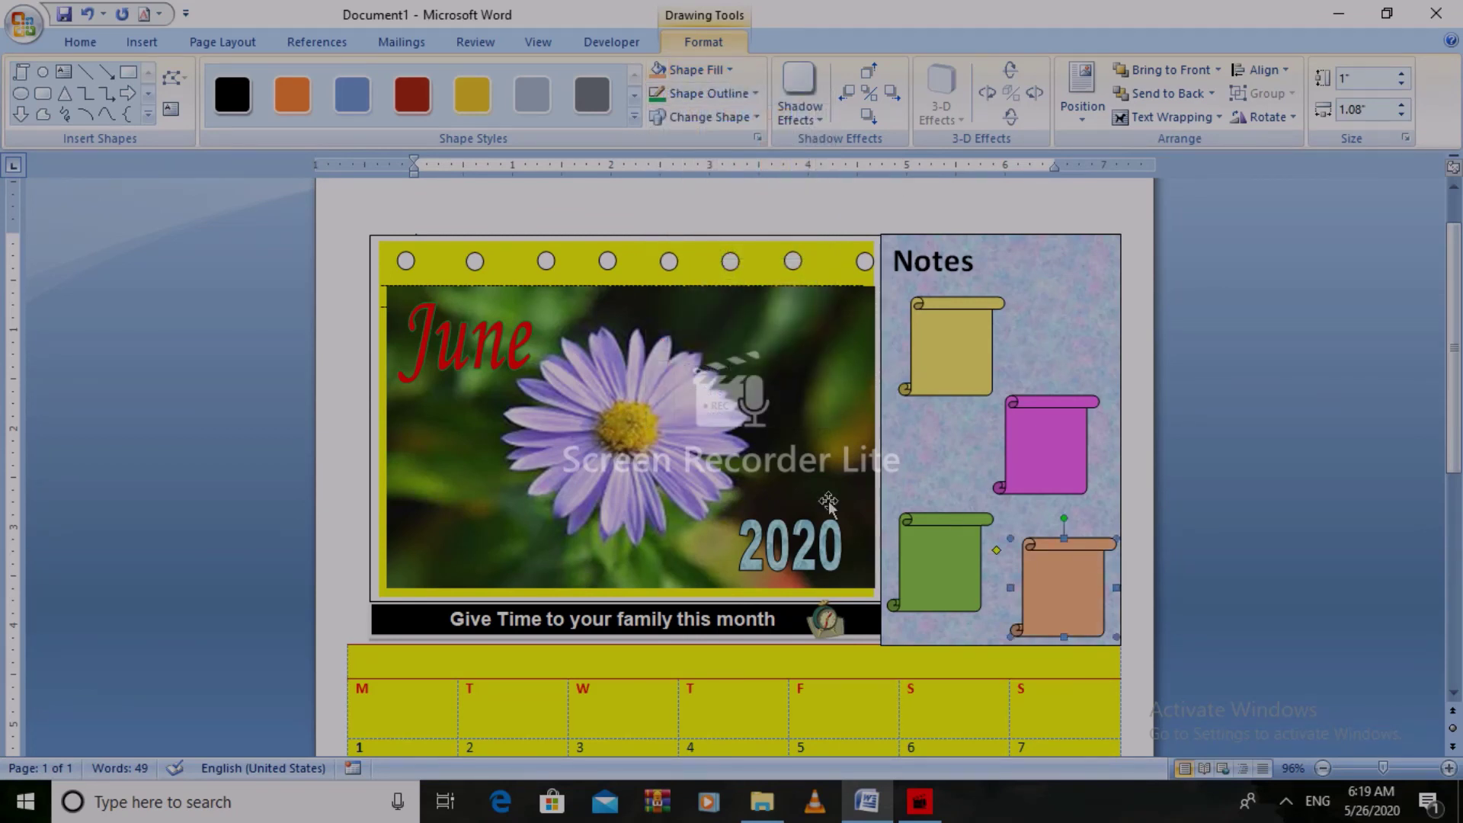
pyautogui.click(918, 476)
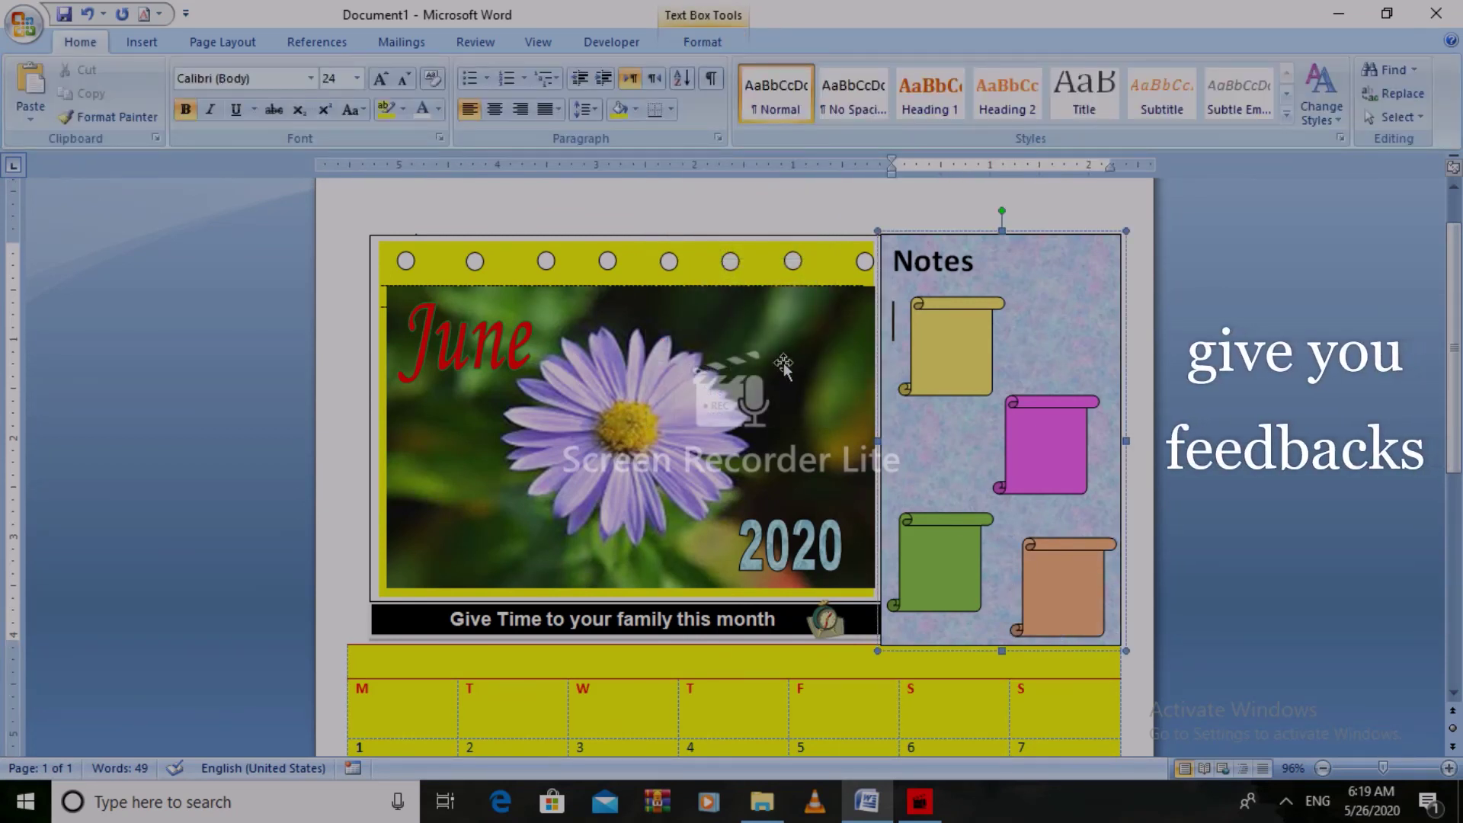
pyautogui.scroll(-2, 1074, 347)
pyautogui.scroll(3, 1074, 346)
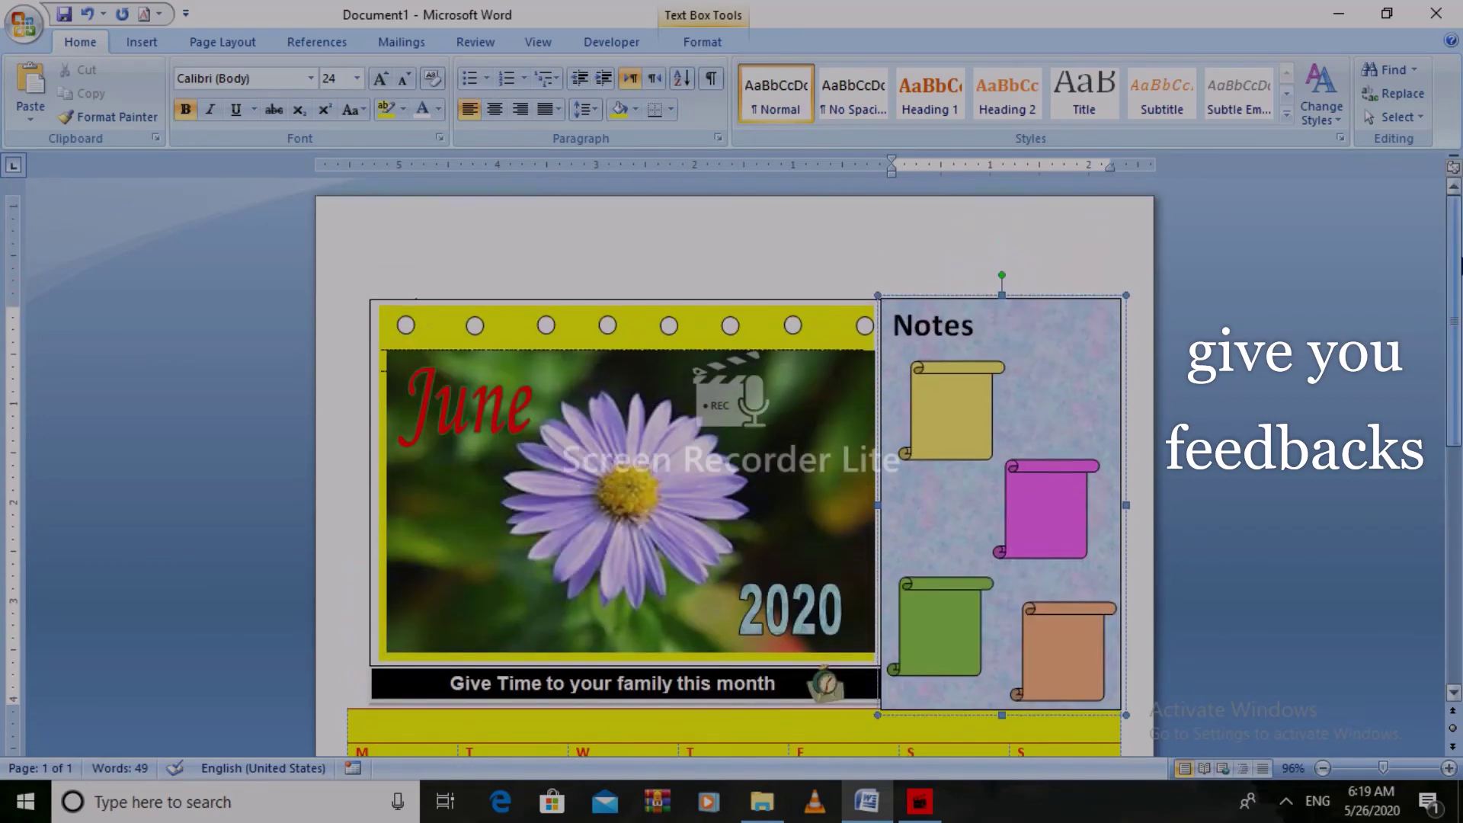
pyautogui.scroll(-4, 1451, 539)
pyautogui.scroll(-3, 1451, 540)
pyautogui.scroll(-4, 1451, 540)
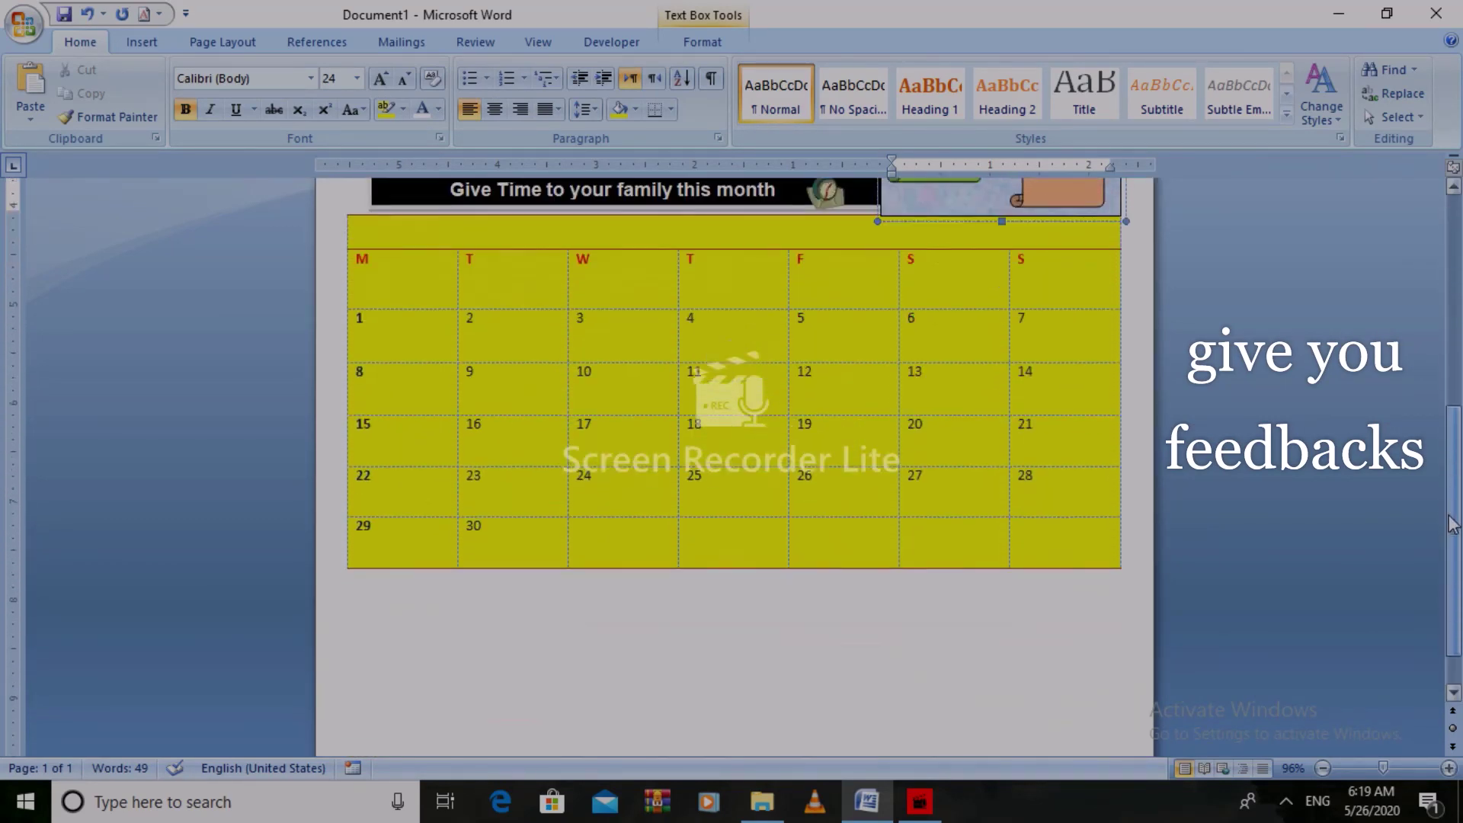
pyautogui.scroll(-1, 1451, 540)
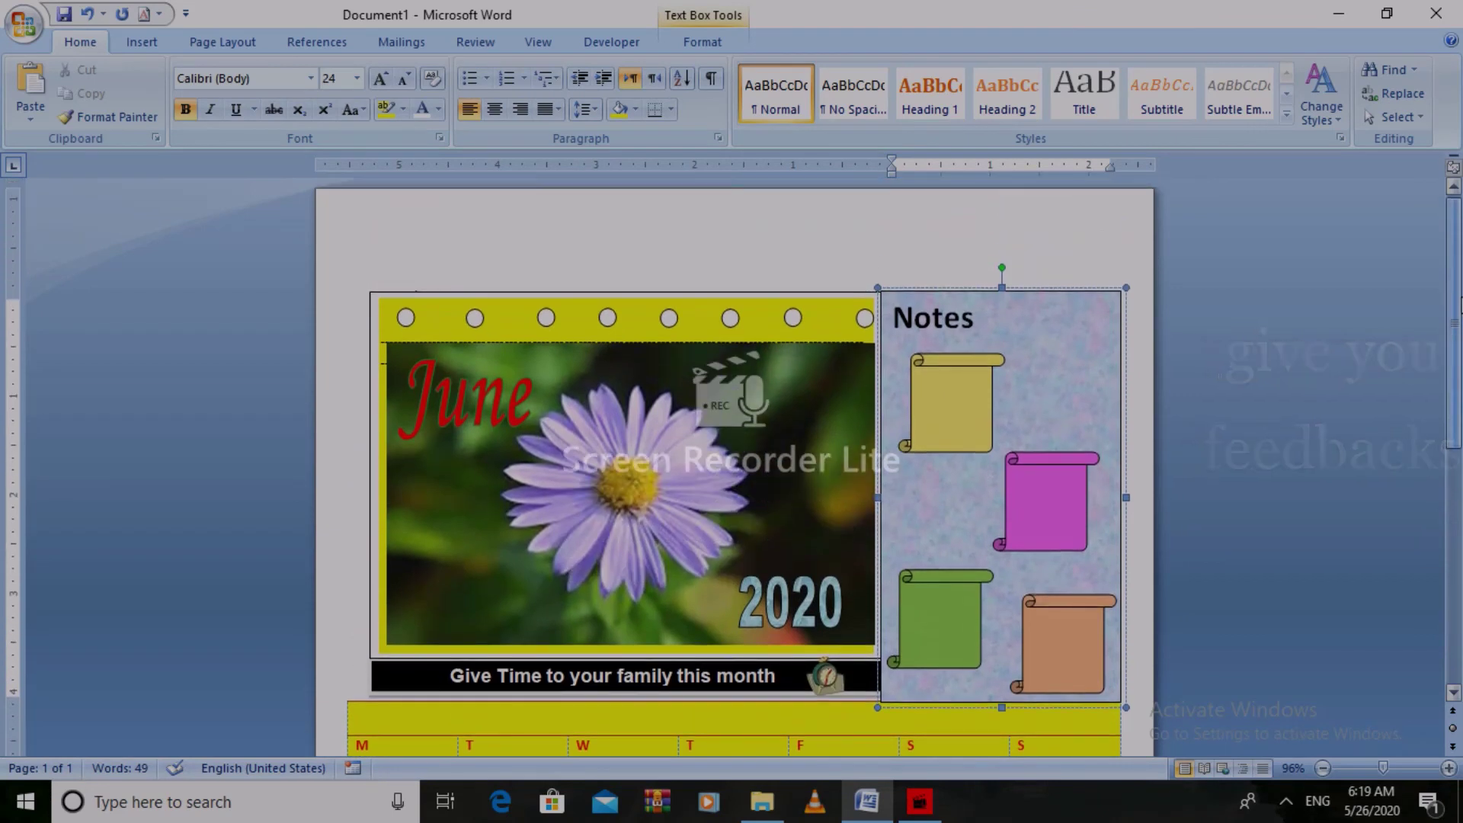